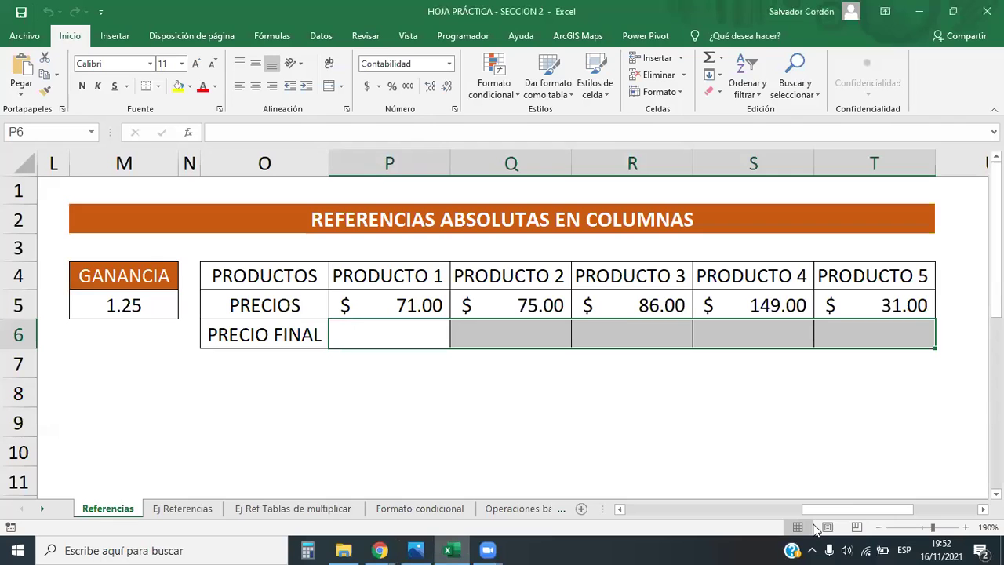
Look over the practice tables on the Referencias sheet and open the Ej Ref Tablas de multiplicar sheet
left_click_drag(852, 510, 650, 510)
scroll(479, 399, "down", 1)
scroll(549, 212, "up", 1)
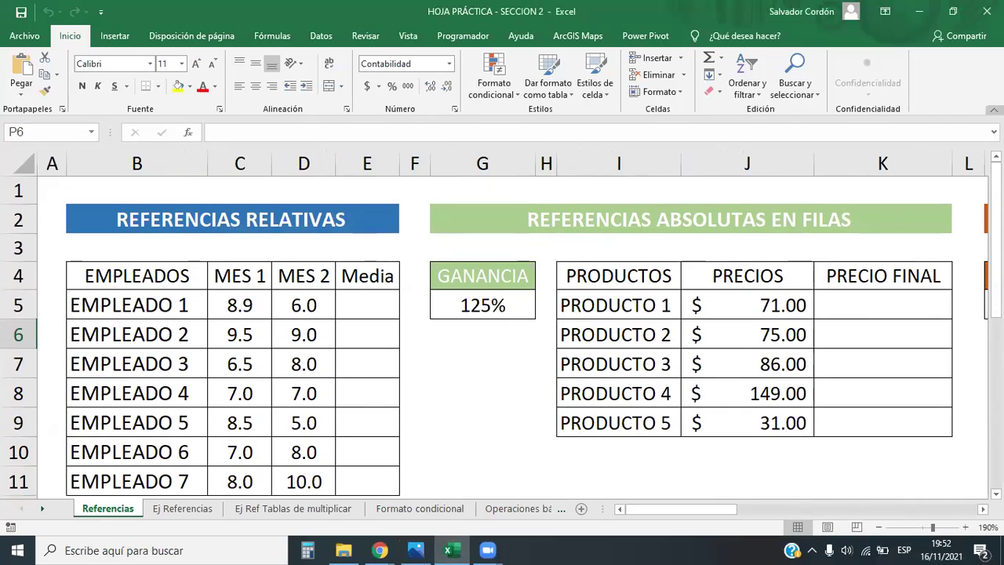
scroll(220, 231, "down", 2)
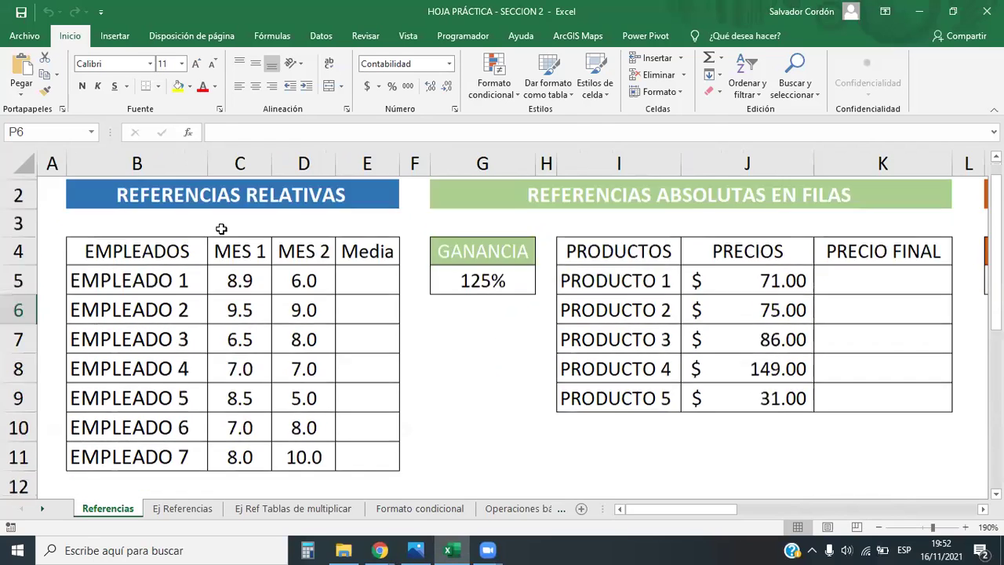
scroll(235, 236, "up", 2)
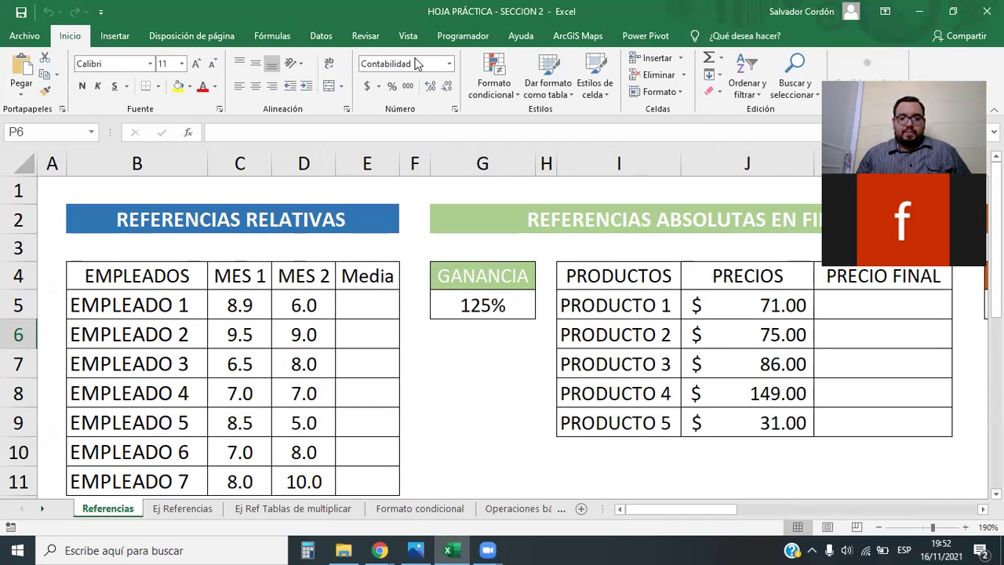
left_click(307, 507)
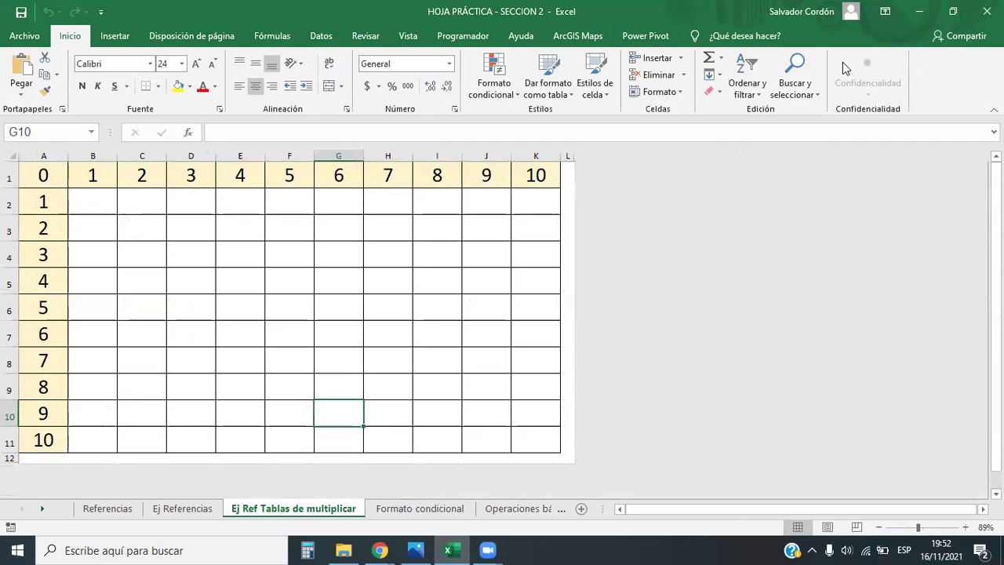
left_click(488, 87)
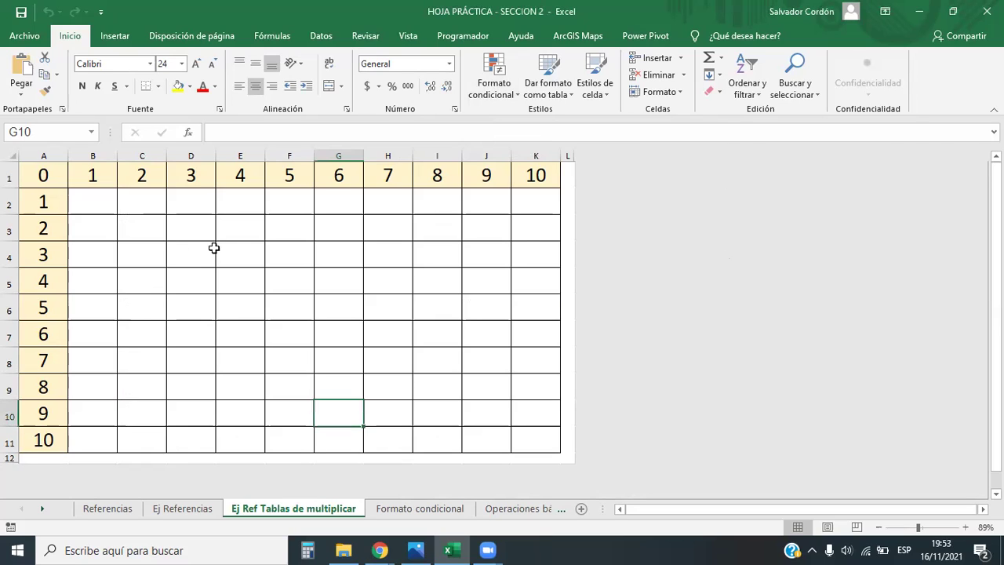
Examine the empty multiplication grid B2:K11 together with its factors in column A and row 1
left_click(96, 200)
left_click_drag(96, 200, 518, 437)
left_click(195, 283)
left_click(81, 197)
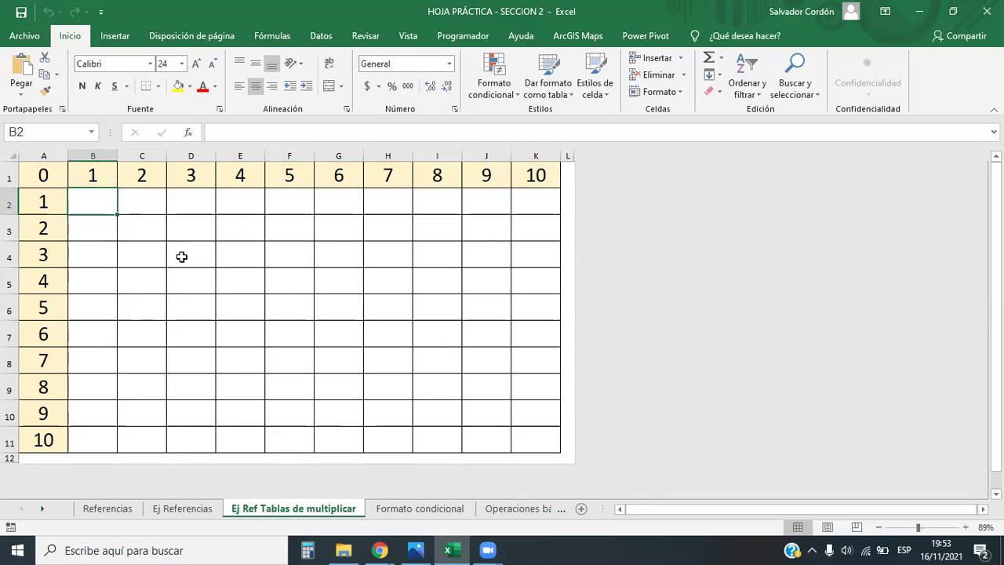
left_click(38, 154)
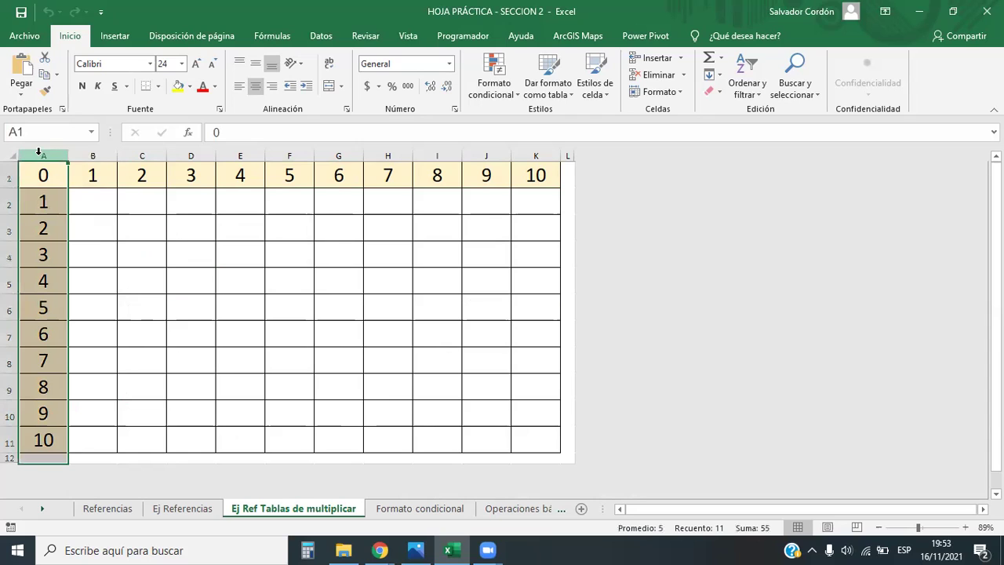
left_click(10, 174)
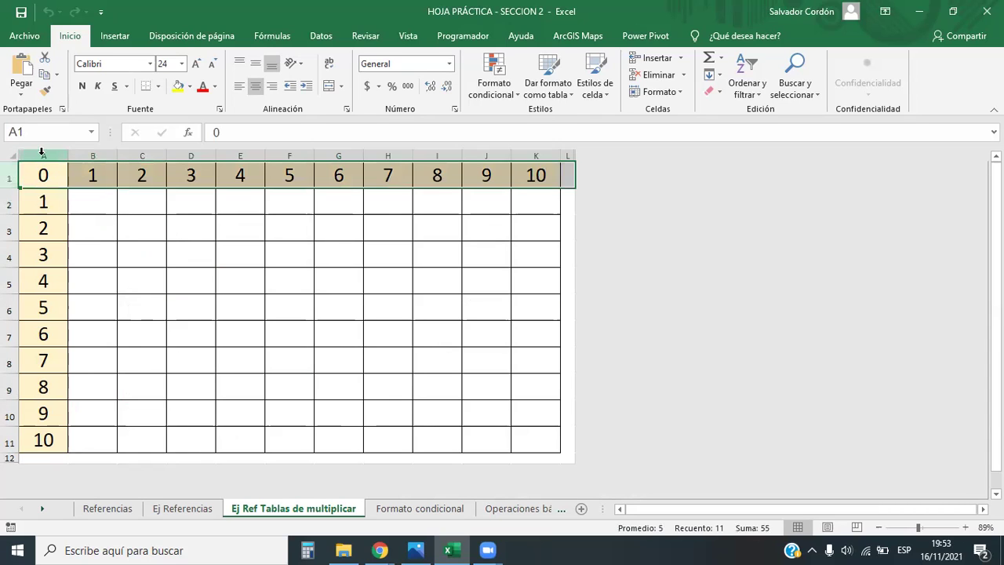
left_click(41, 151)
left_click(142, 254)
left_click_drag(92, 201, 520, 439)
left_click(297, 325)
left_click(277, 287)
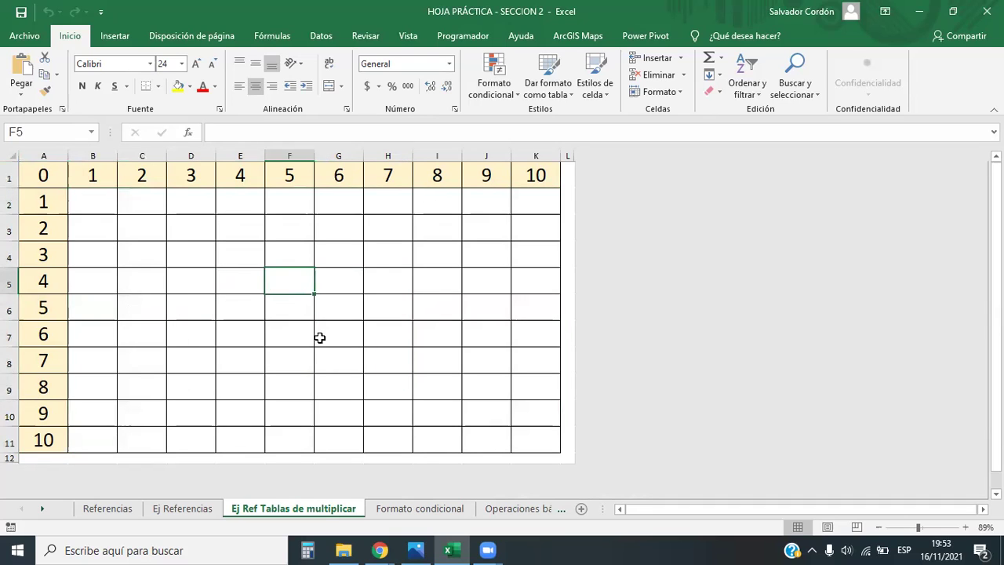
Start a multiplication formula in cell B2 with =A2* as its first factor
left_click(80, 203)
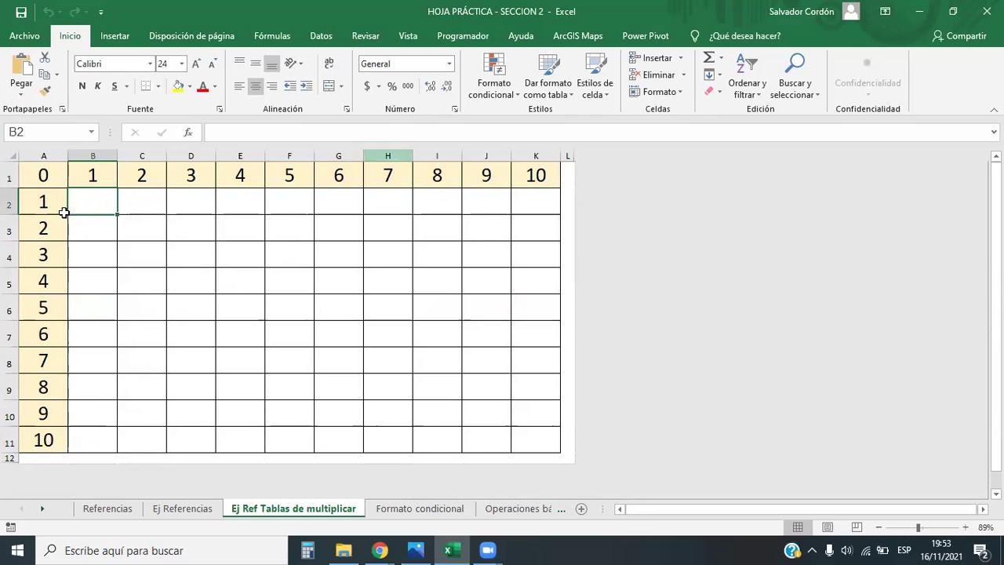
type("=")
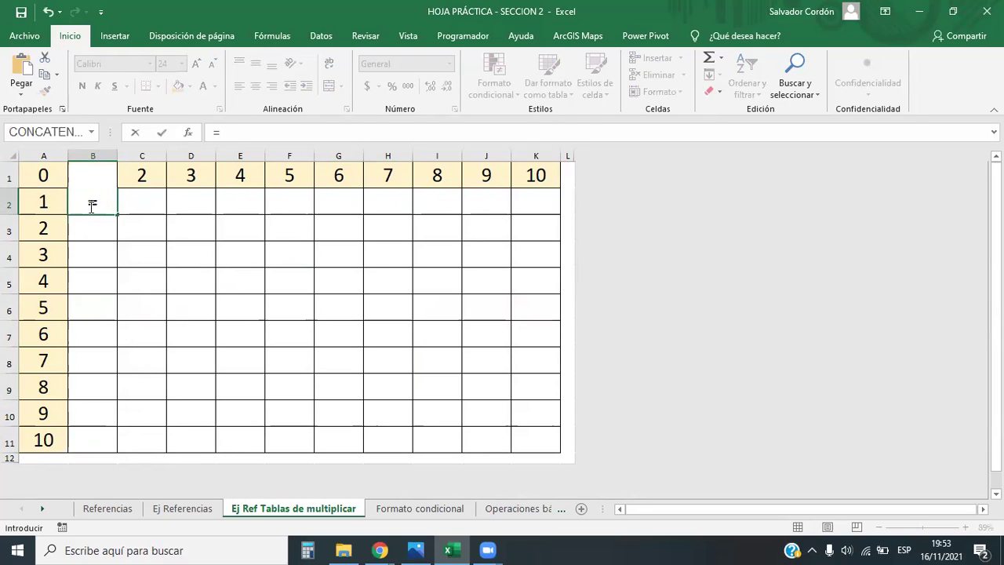
left_click(252, 127)
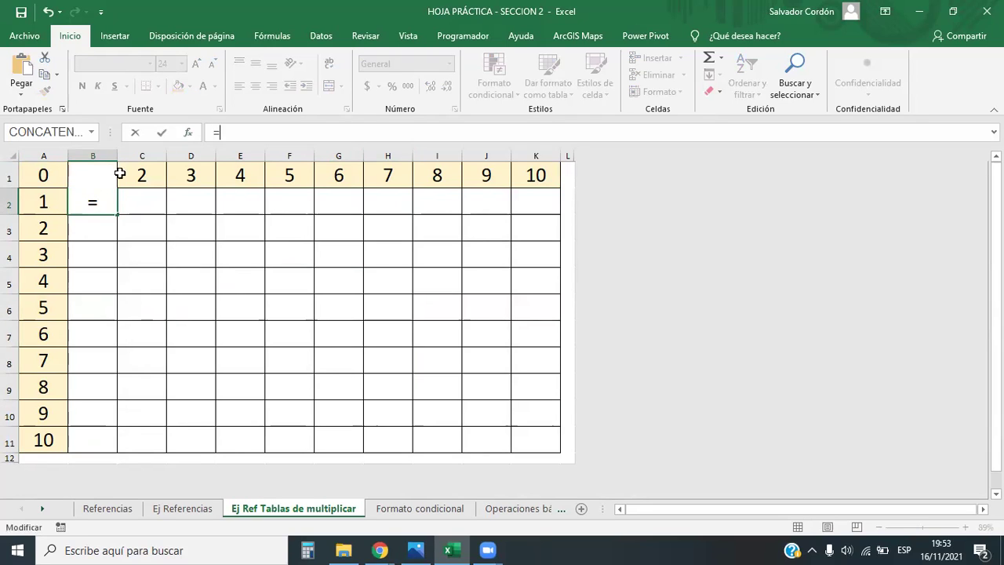
left_click(35, 202)
left_click(246, 135)
type("*")
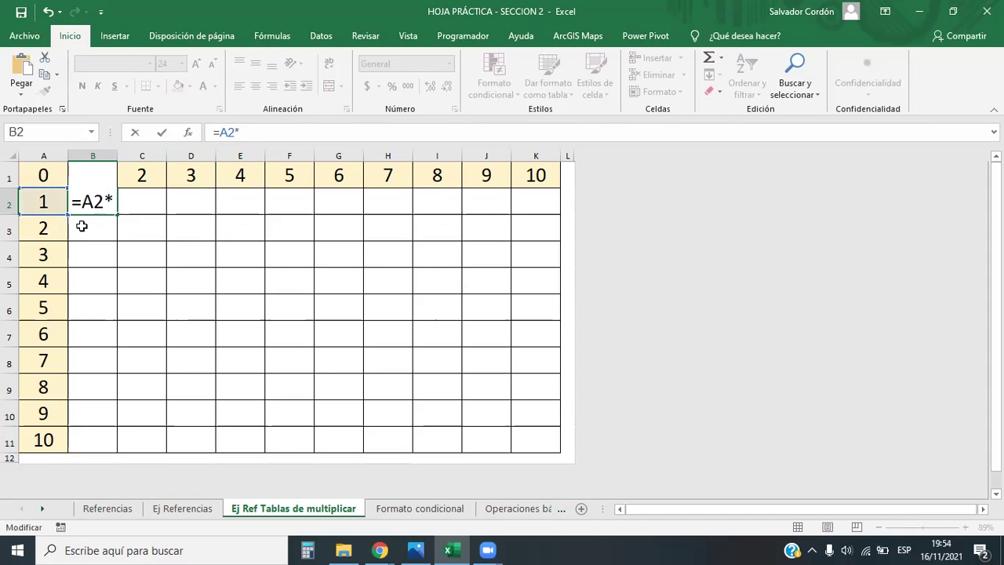
left_click(109, 191)
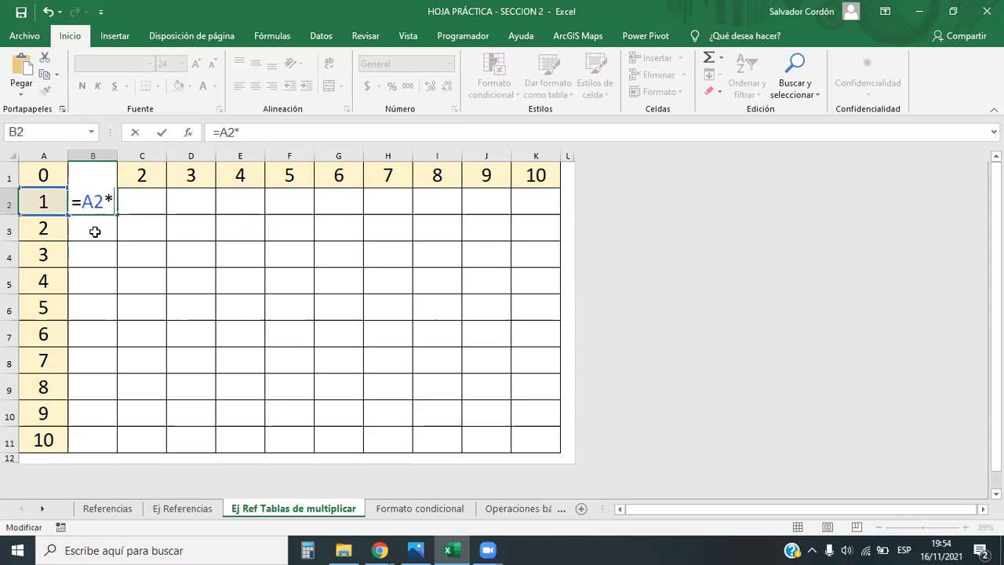
double_click(79, 202)
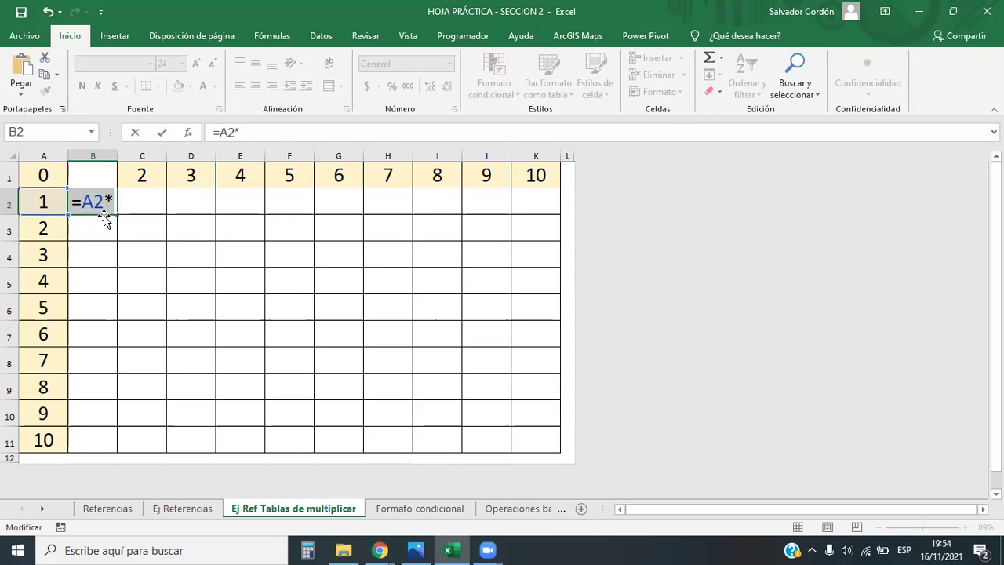
left_click(239, 210)
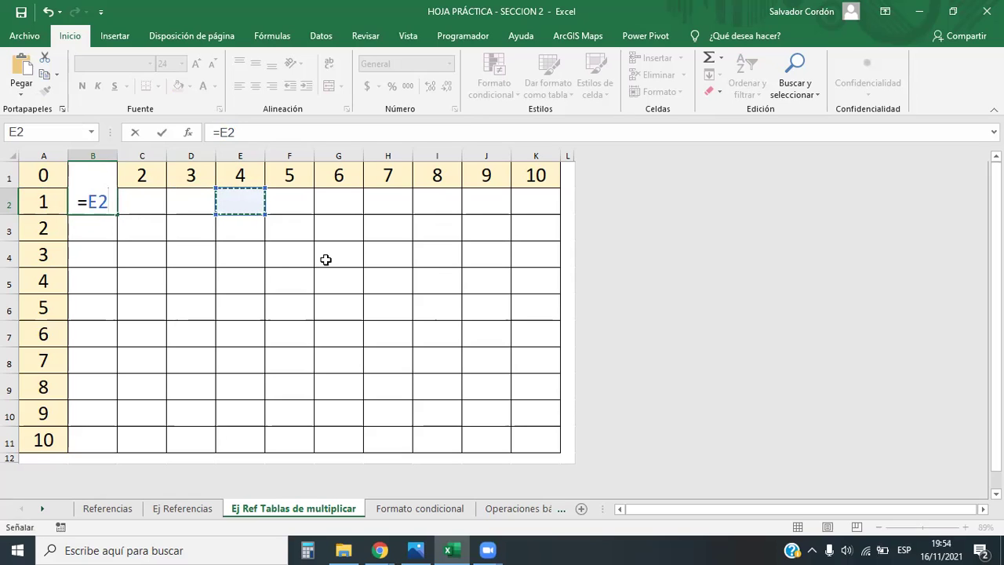
left_click(43, 201)
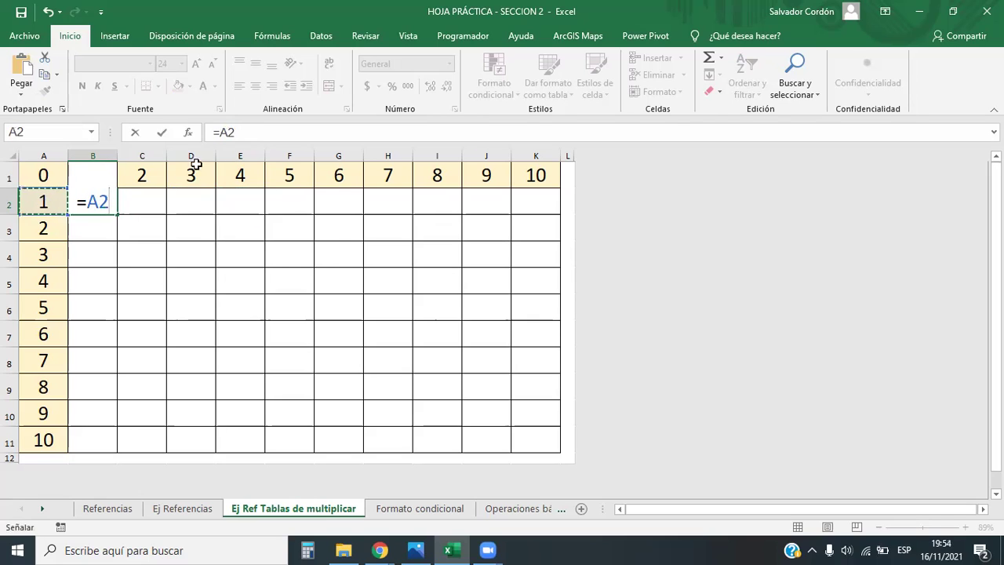
left_click(252, 134)
type("*")
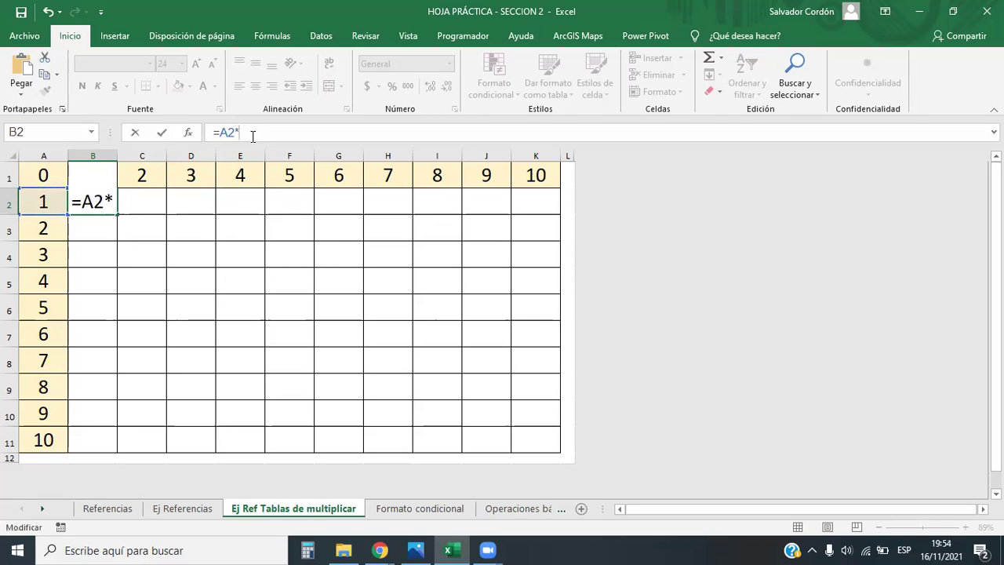
Complete the formula in B2 with B1 as the second factor, giving =A2*B1, and confirm it
left_click(177, 201)
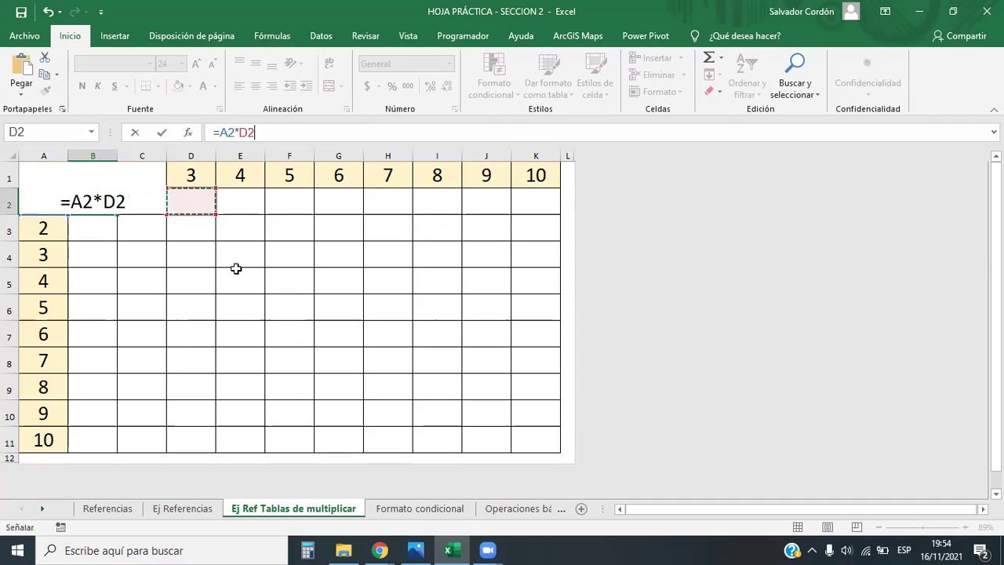
key("Up")
key("Down")
key("Down")
key("Down")
key("Down")
key("Right")
key("Right")
key("Up")
key("Up")
key("Up")
key("Up")
key("Left")
key("Left")
key("Left")
key("Left")
key("Left")
key("Right")
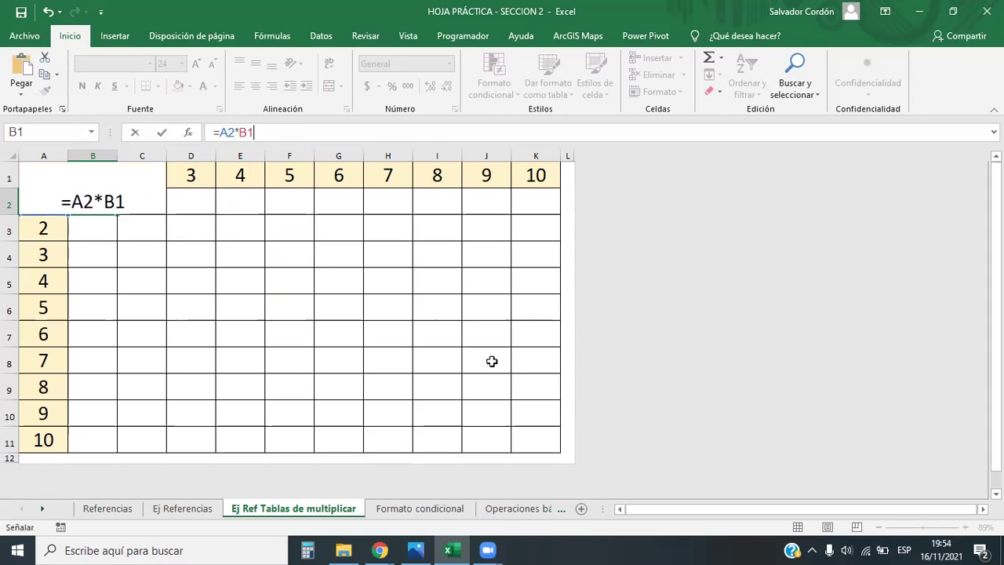
left_click(260, 132)
key("Return")
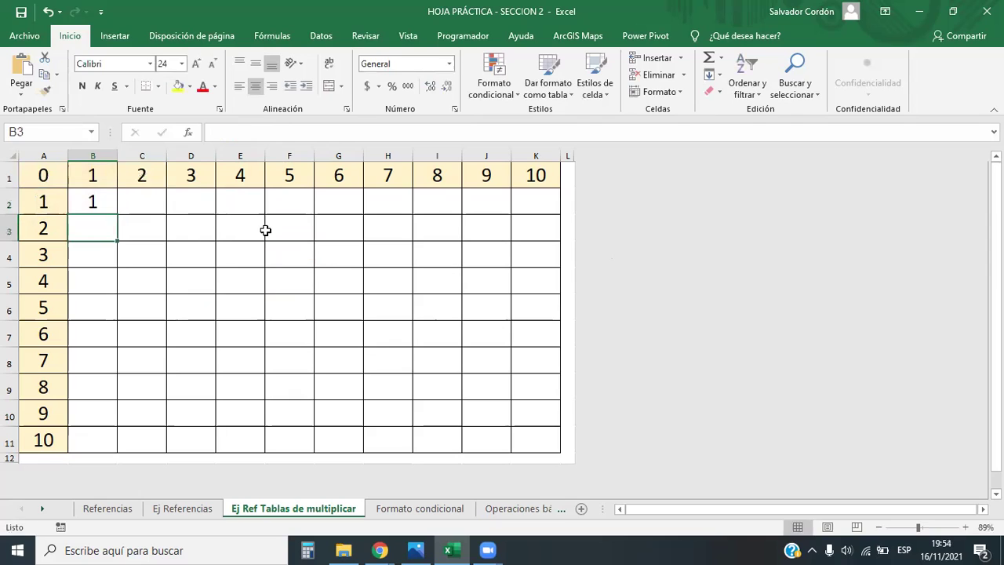
Review which cells the formula in B2 refers to
left_click(91, 199)
left_click(269, 133)
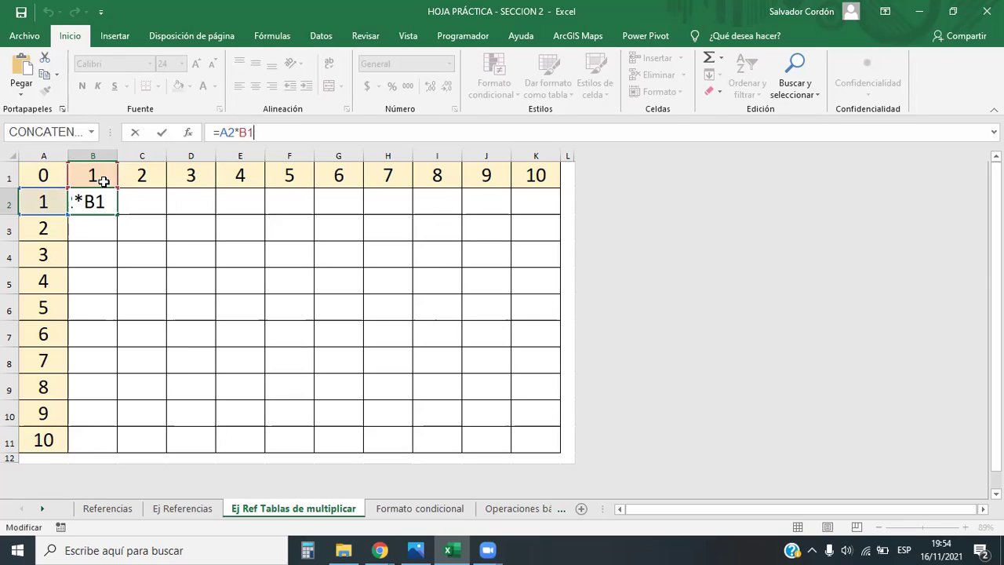
key("Return")
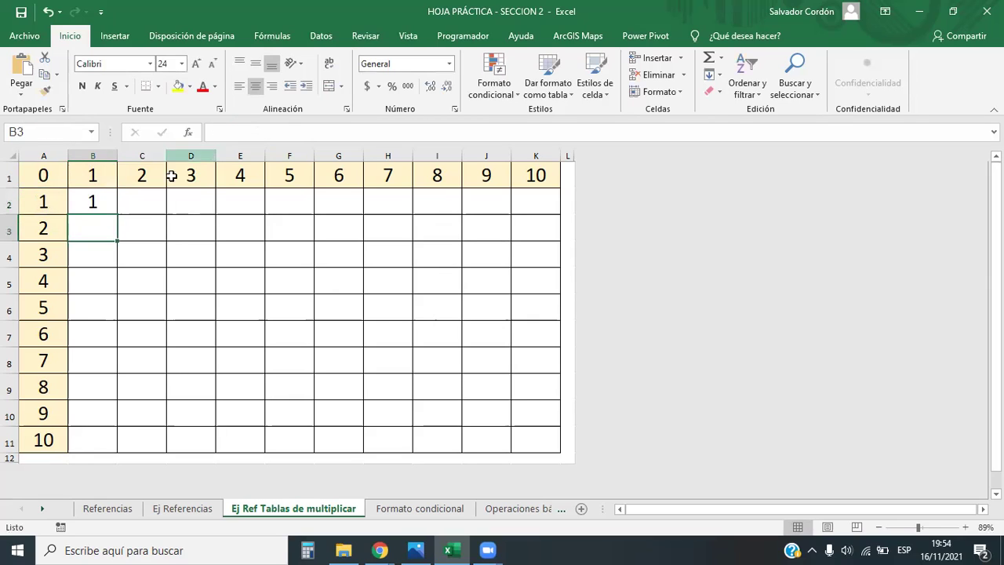
Fill the B2 formula across to K2 and down through row 11 to cover the whole grid
left_click(96, 197)
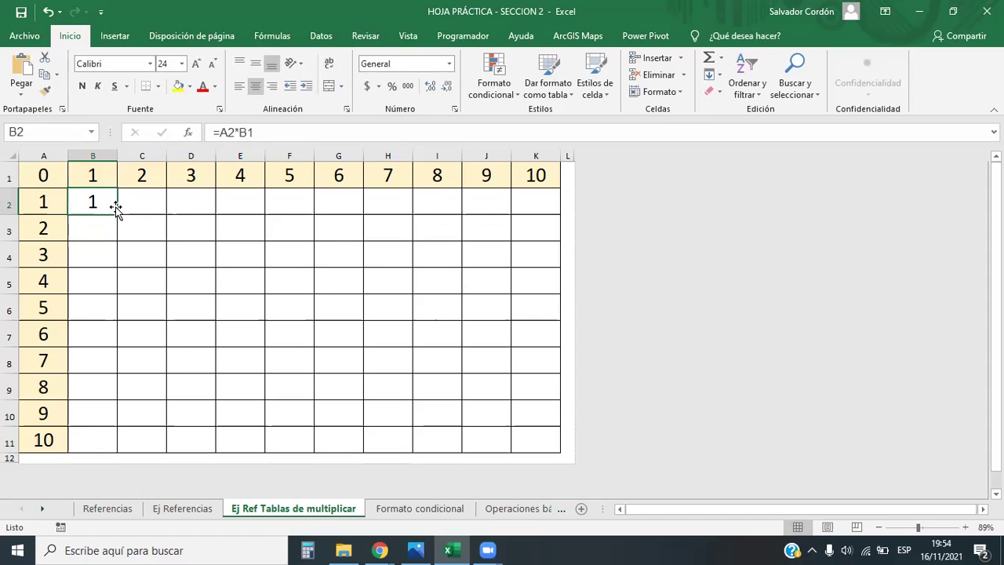
left_click_drag(118, 214, 553, 210)
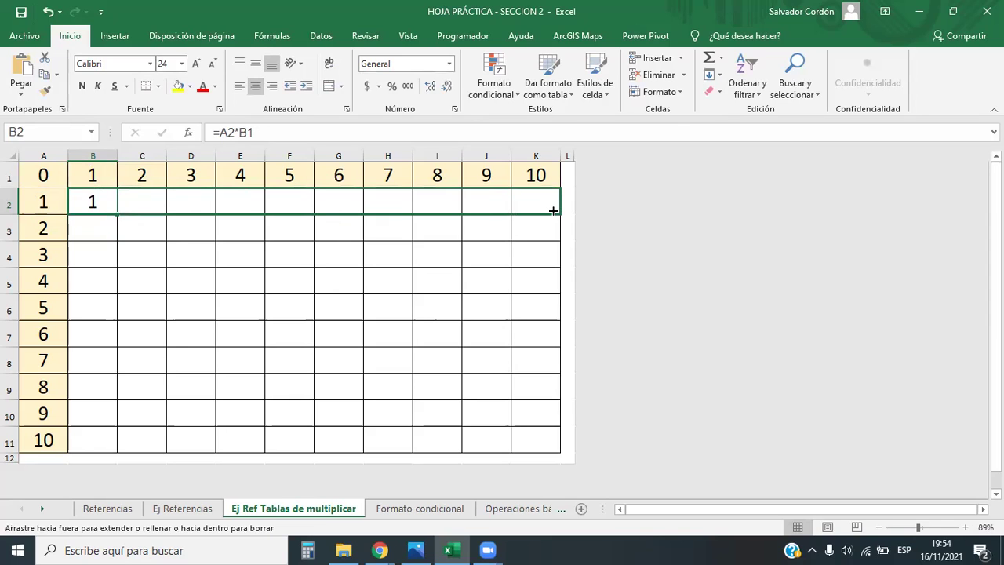
left_click_drag(553, 210, 552, 209)
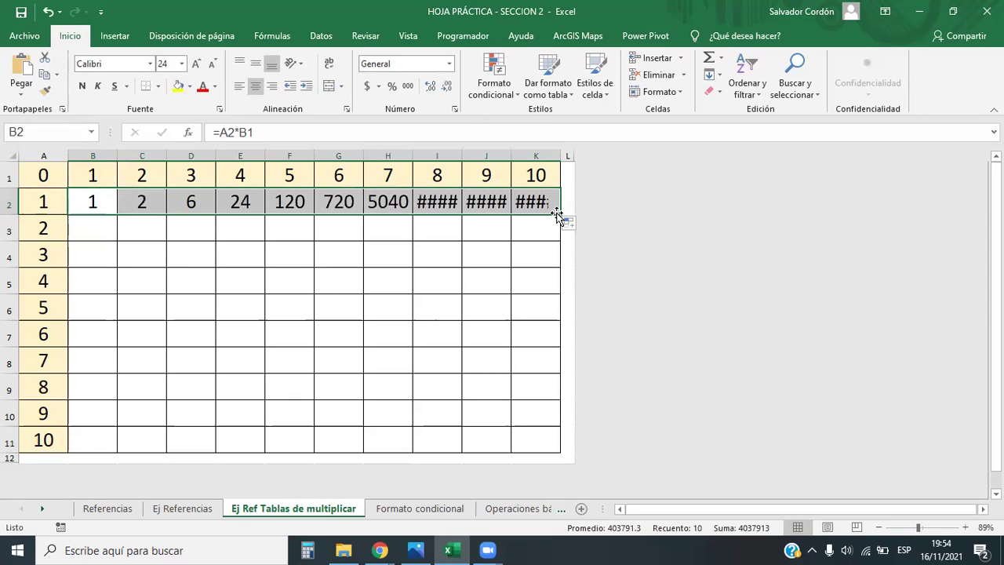
double_click(560, 216)
Check the filled cells across the grid against the factors in column A and row 1
left_click(255, 327)
left_click(165, 261)
left_click(246, 281)
left_click(330, 312)
left_click(419, 316)
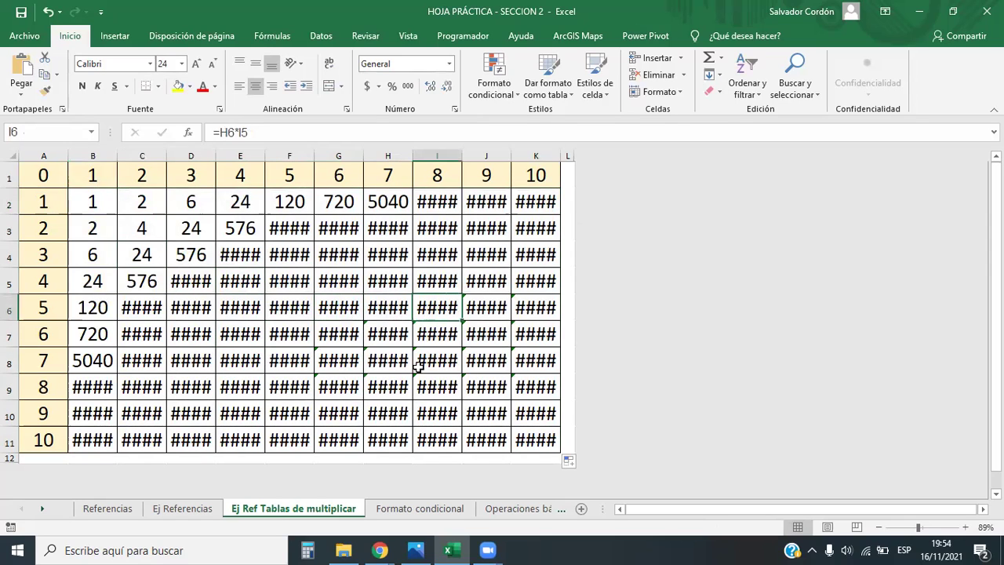
left_click(83, 203)
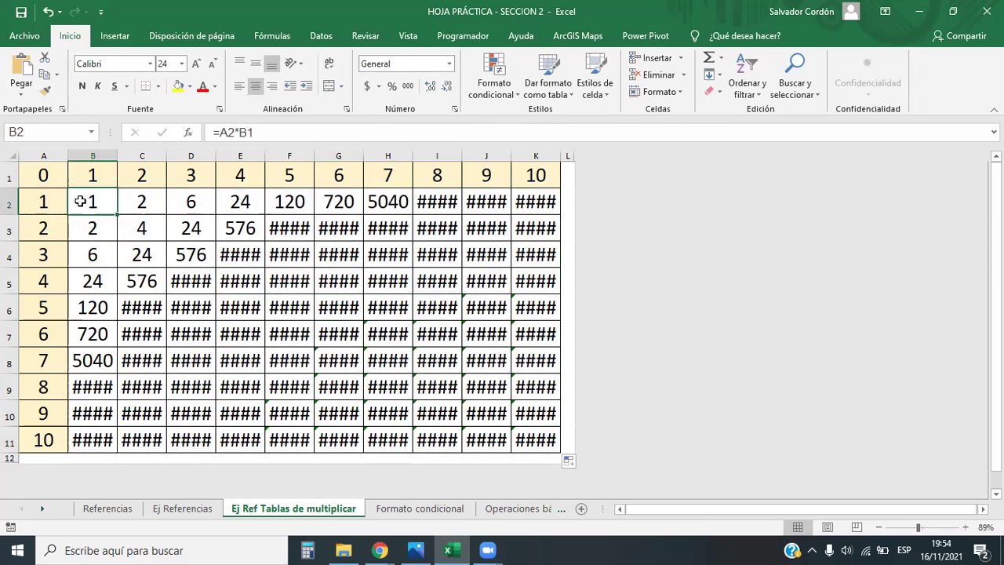
left_click(46, 170)
left_click_drag(52, 281, 43, 439)
left_click_drag(46, 177, 533, 170)
left_click(437, 414)
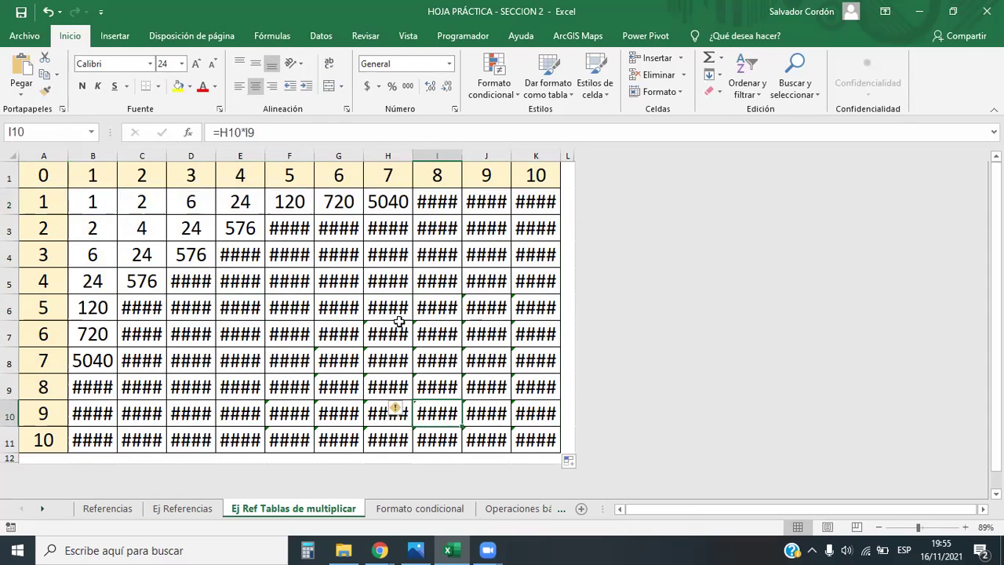
Inspect which cells the copied formula in G6 refers to
left_click(331, 307)
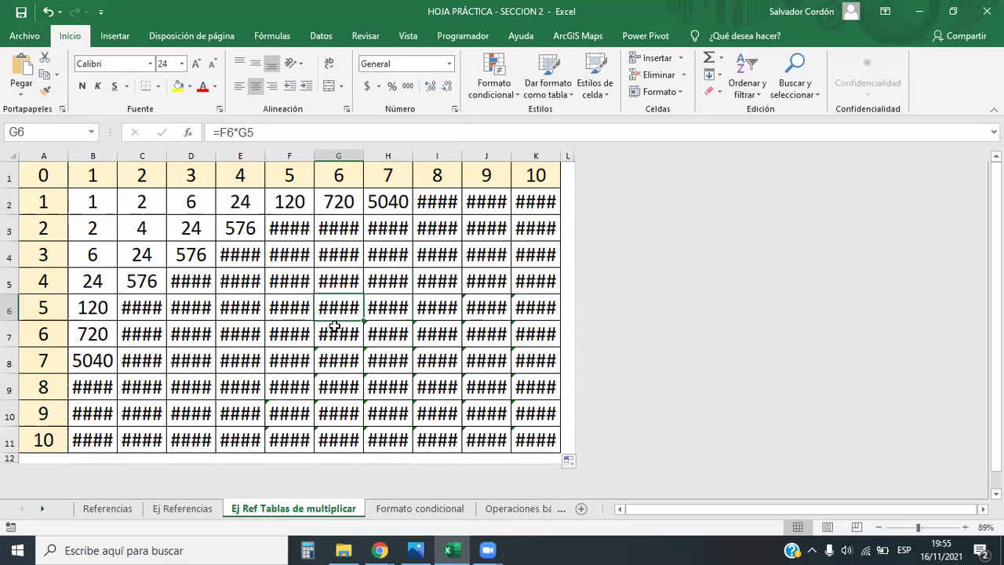
double_click(337, 308)
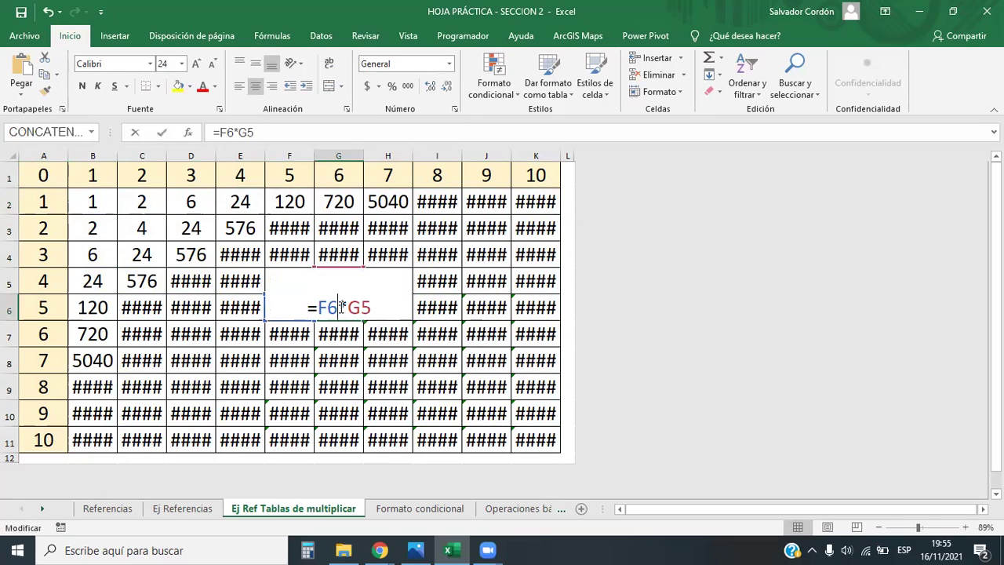
key("Escape")
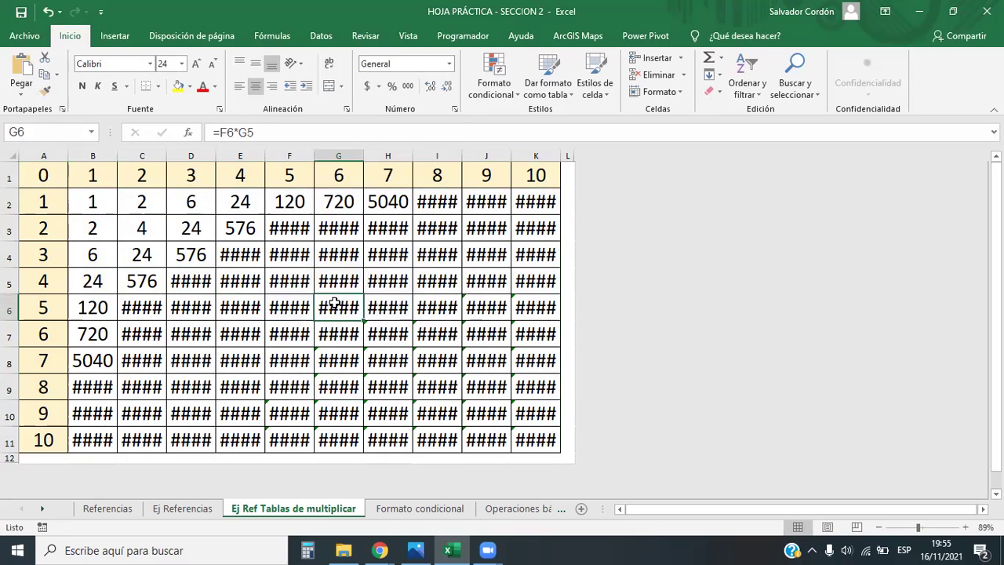
left_click(250, 132)
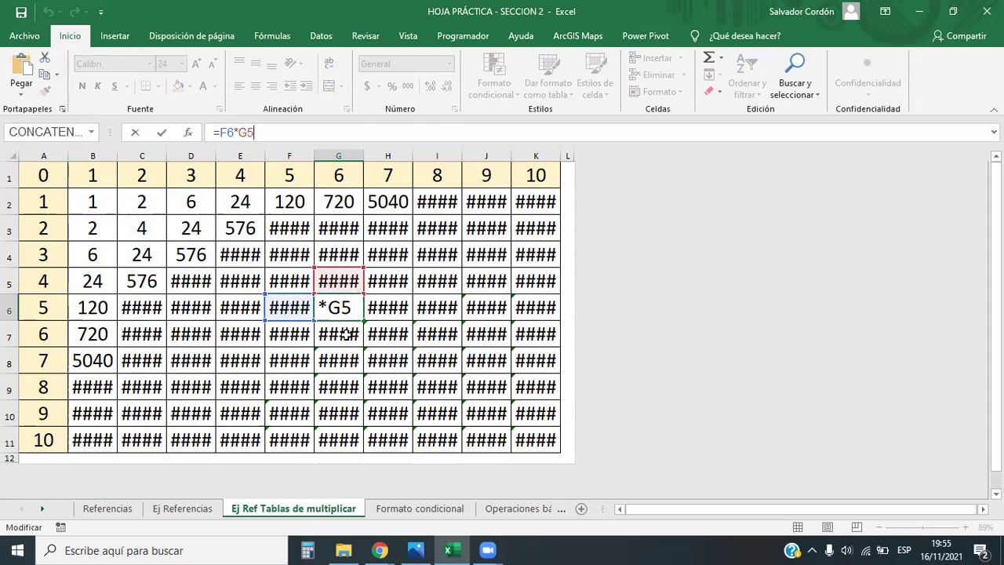
key("Return")
Inspect the copied formulas in E5 and D4, opening D4 to see its referenced cells
left_click(245, 285)
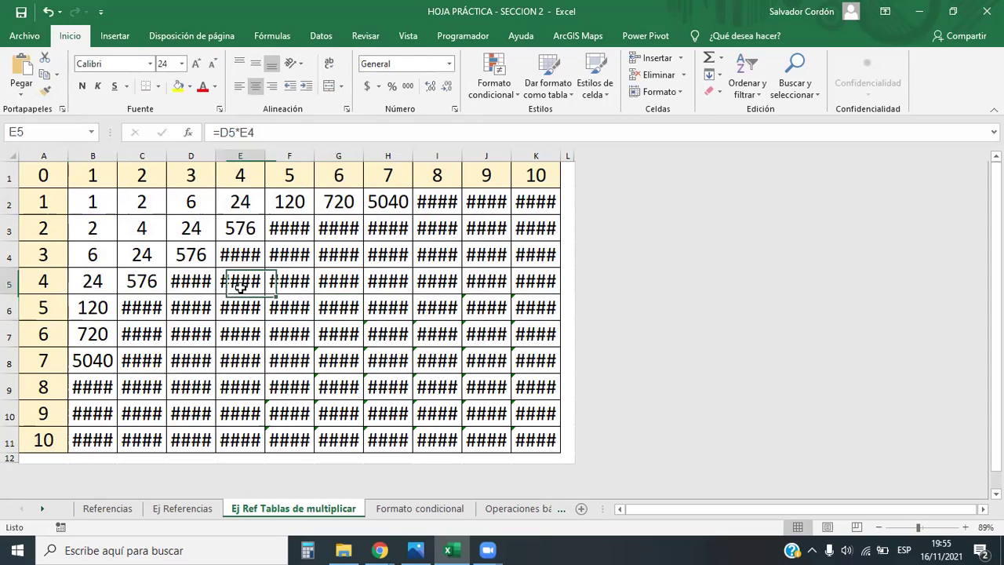
left_click(186, 253)
double_click(193, 252)
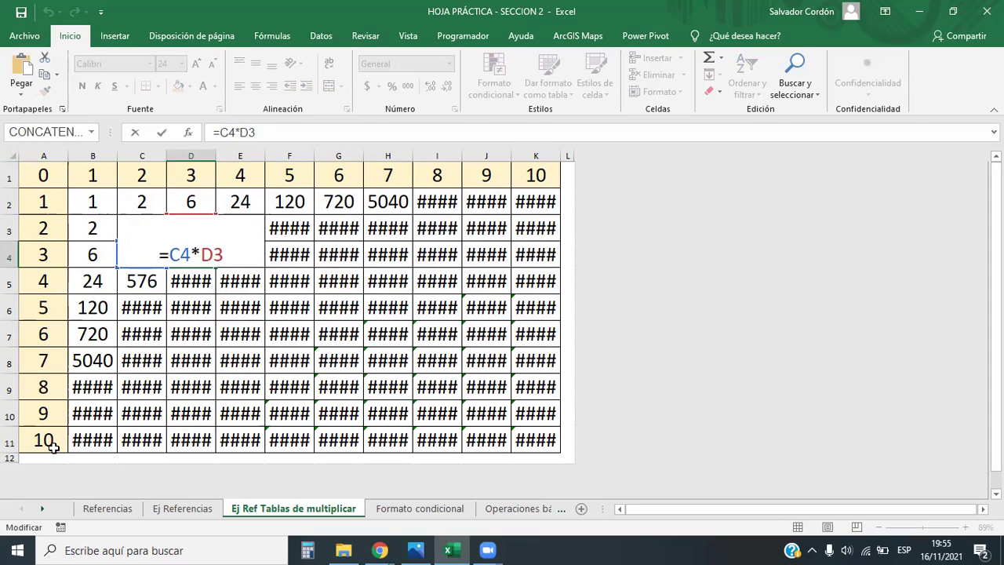
Close D4 unchanged and inspect the copied formulas in D5, E5 and D4
key("Escape")
left_click(202, 278)
left_click(193, 257)
left_click(255, 284)
left_click(172, 250)
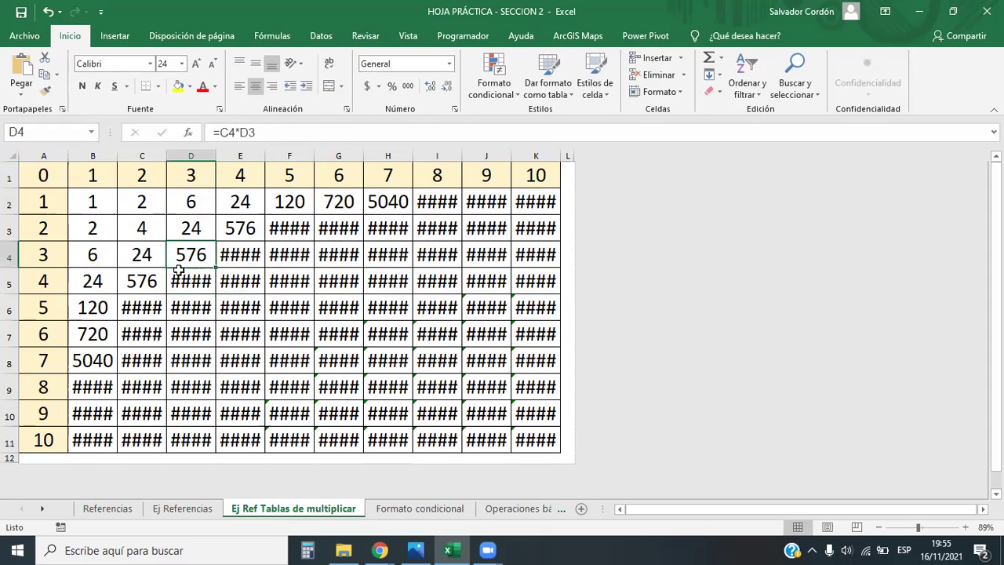
Undo both fills of the B2 formula, downward and across
left_click(318, 328)
key("ctrl+z")
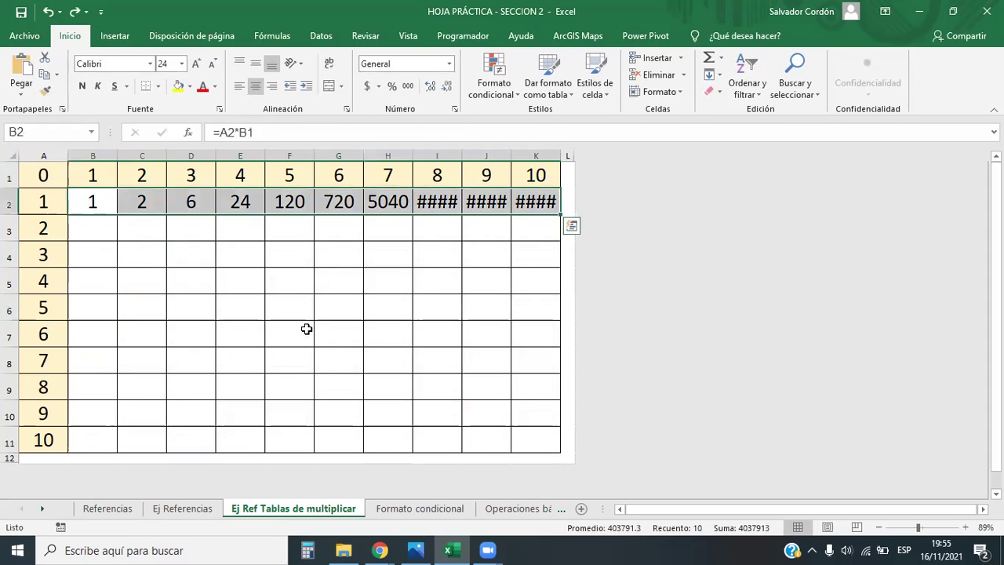
key("ctrl+z")
left_click(302, 290)
Examine the A2 and B1 references in B2's formula
left_click(91, 200)
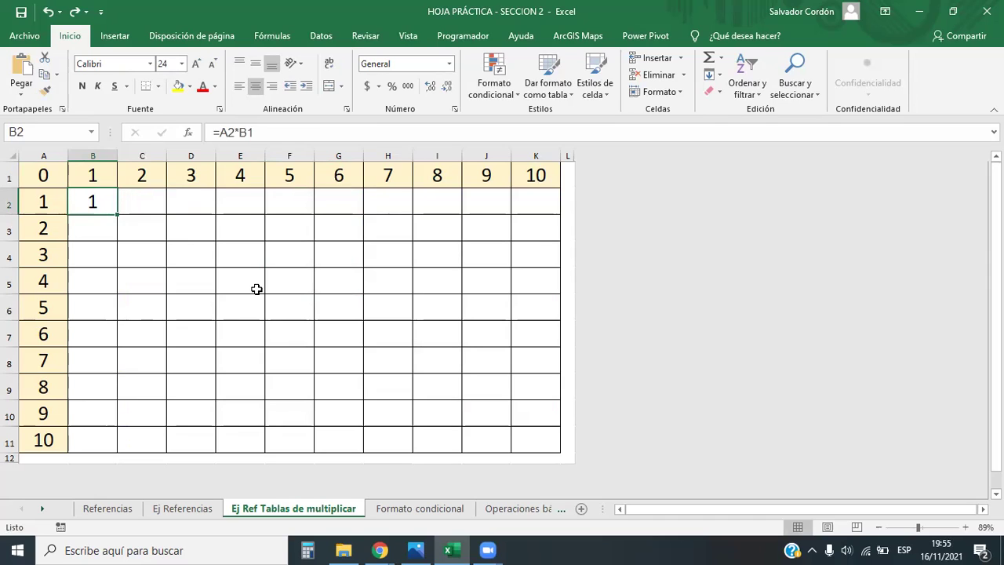
left_click(228, 133)
left_click(266, 132)
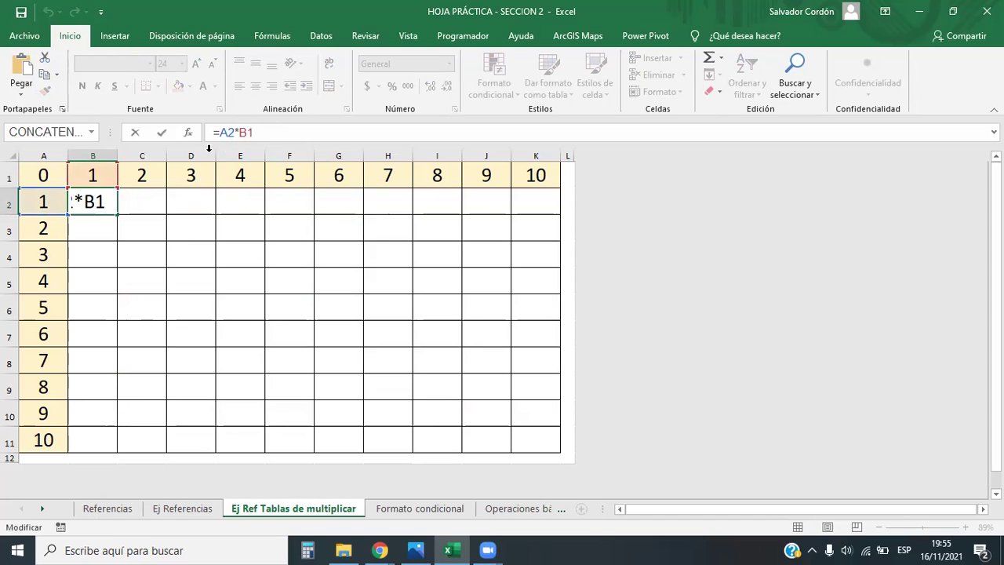
left_click_drag(221, 131, 255, 132)
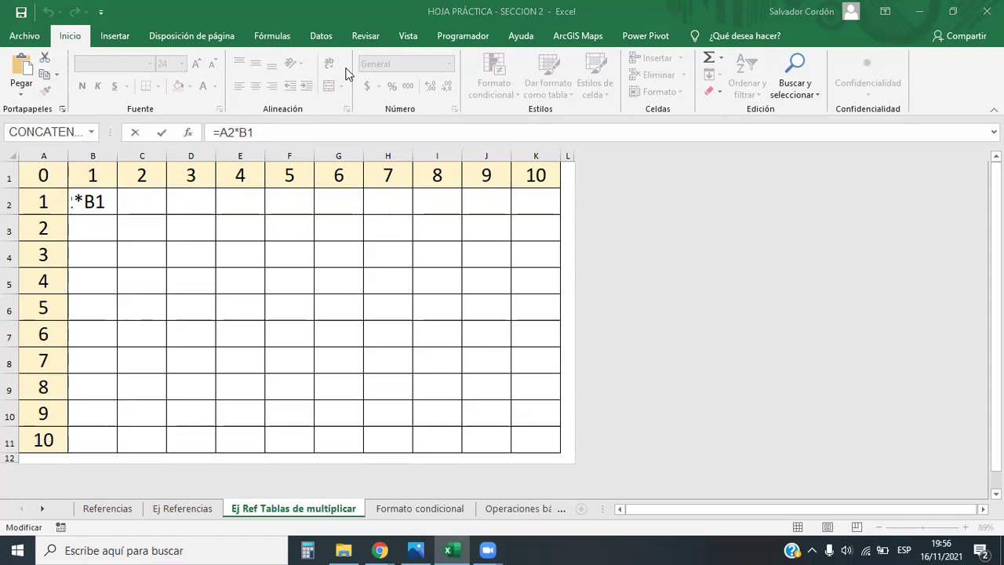
left_click(321, 62)
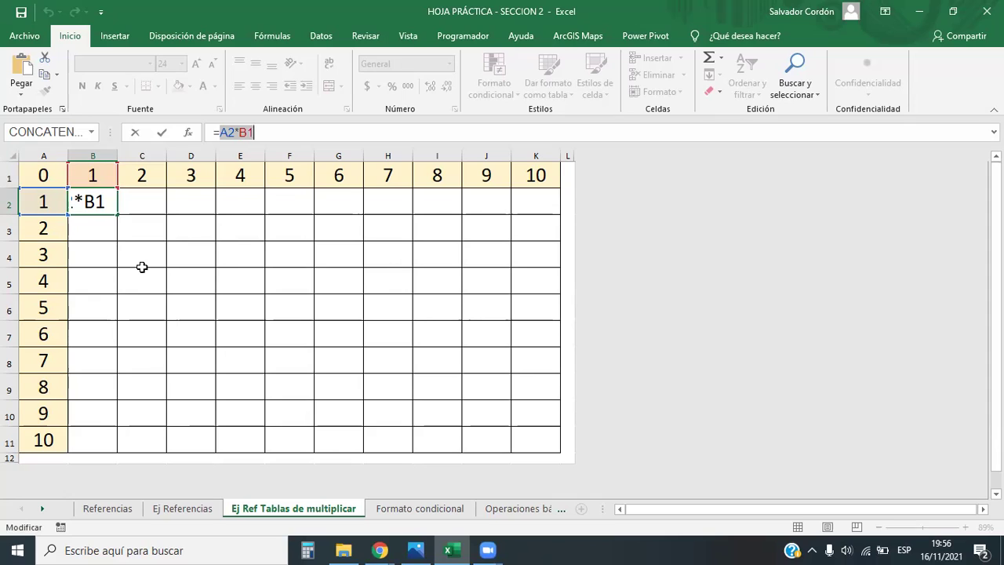
left_click(223, 132)
double_click(222, 132)
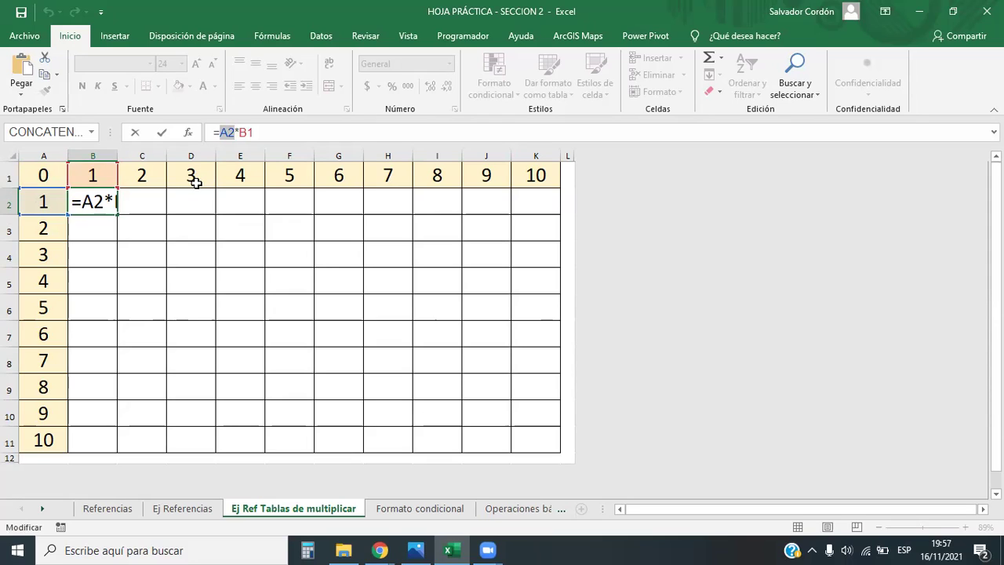
Lock the column of the first reference in B2's formula by changing it to $A2
left_click(221, 134)
type("$")
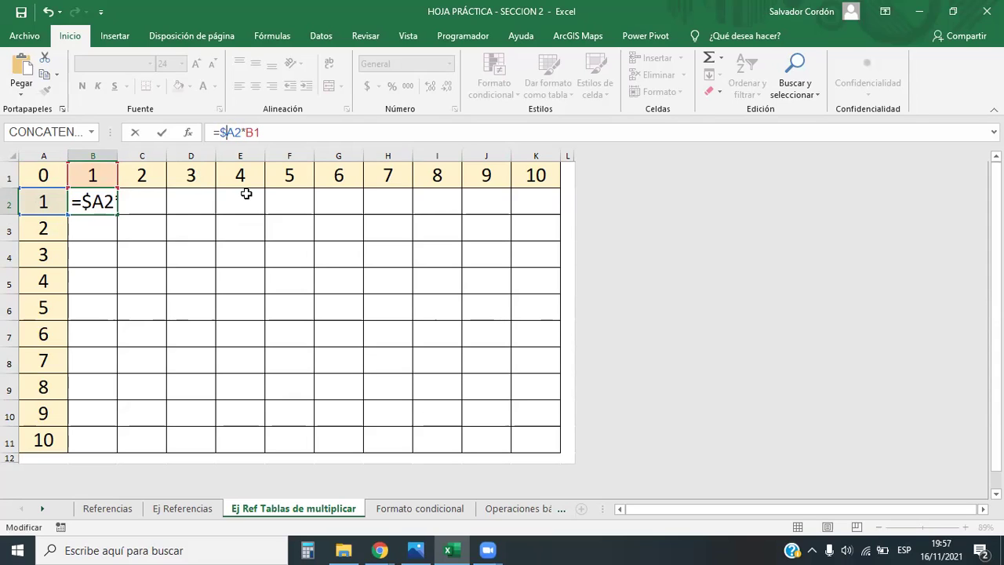
key("Right")
key("Right")
key("Right")
key("Right")
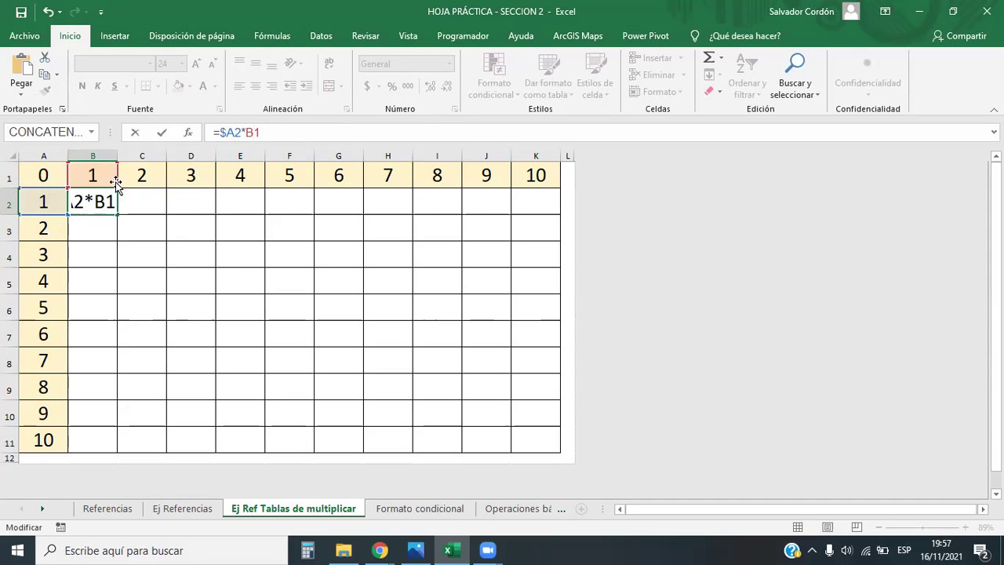
Lock the row of the second reference in B2 and commit the formula as =$A2*B$1
left_click_drag(247, 132, 262, 131)
left_click(267, 134)
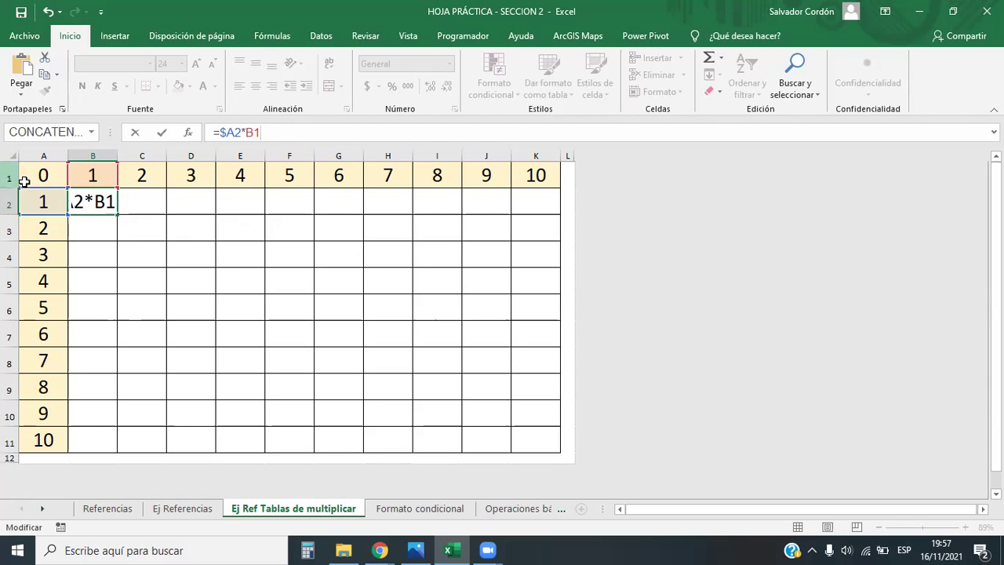
left_click(253, 132)
type("\"")
key("BackSpace")
type("$")
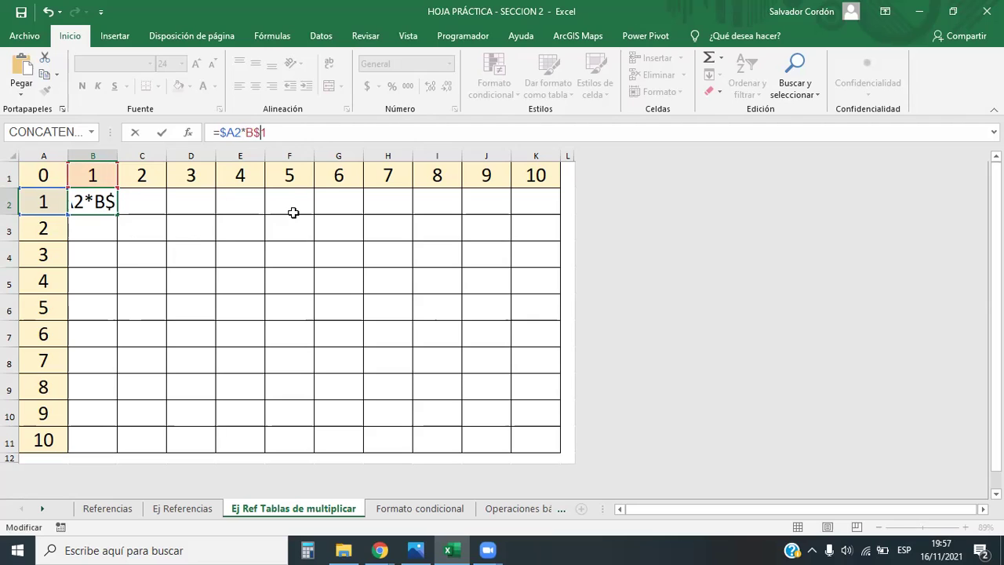
left_click(276, 141)
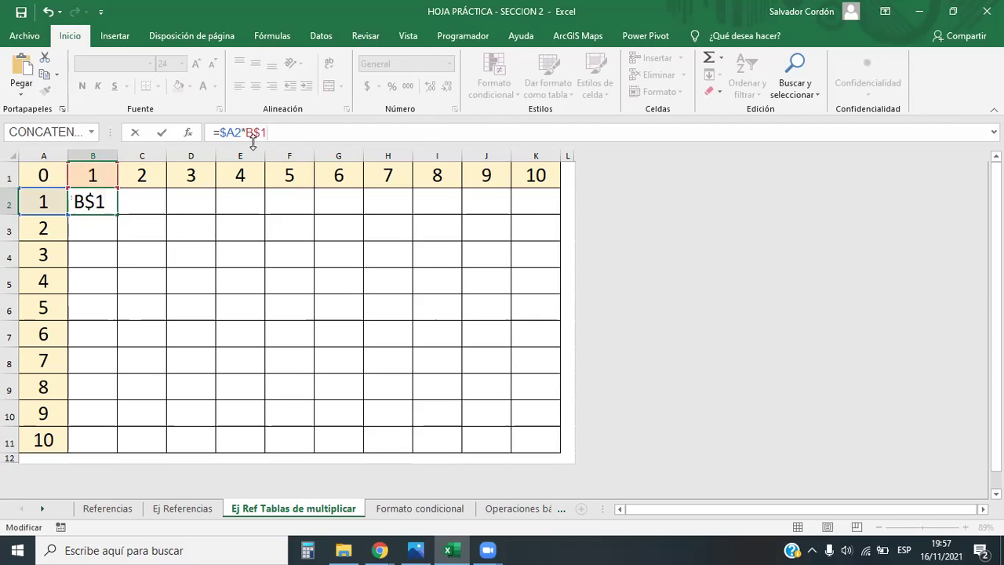
left_click_drag(241, 132, 271, 138)
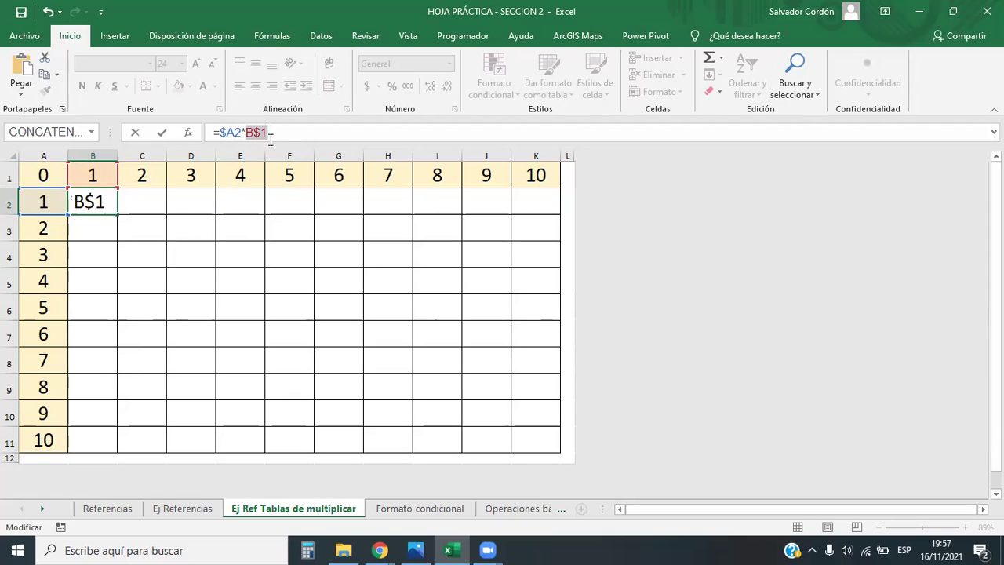
left_click(300, 137)
key("Return")
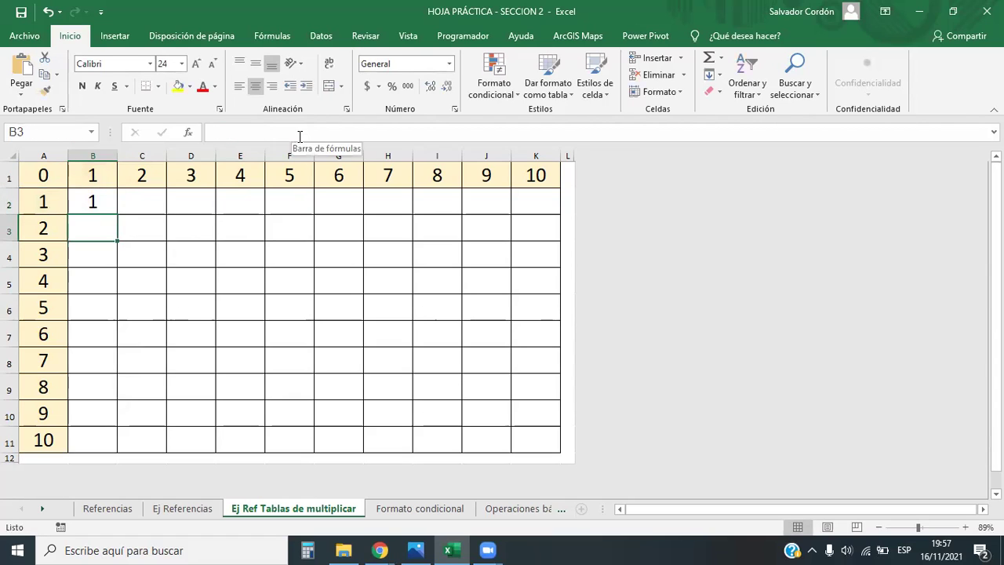
Fill B2's mixed-reference formula across to K2 and down through row 11
left_click(94, 201)
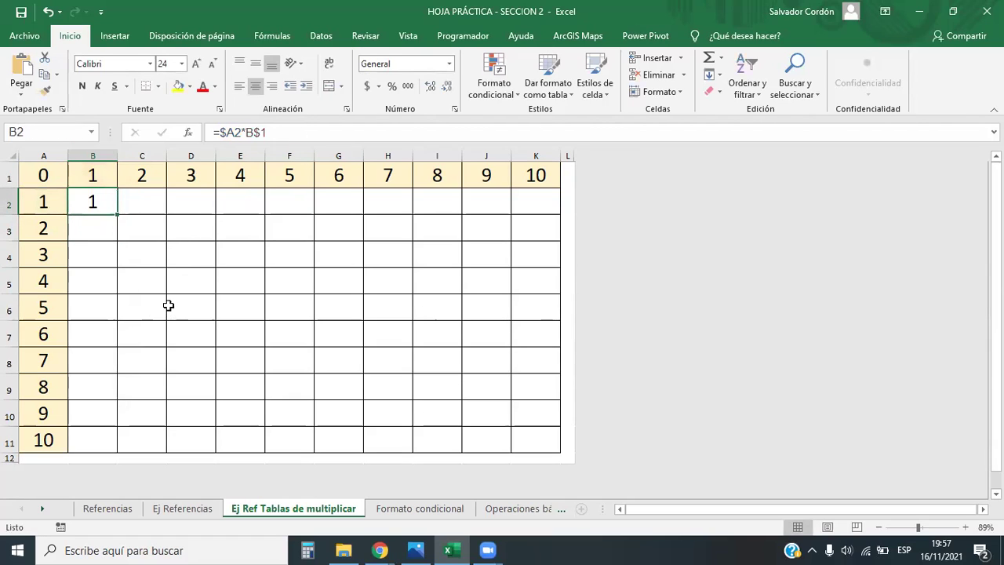
left_click_drag(117, 213, 560, 216)
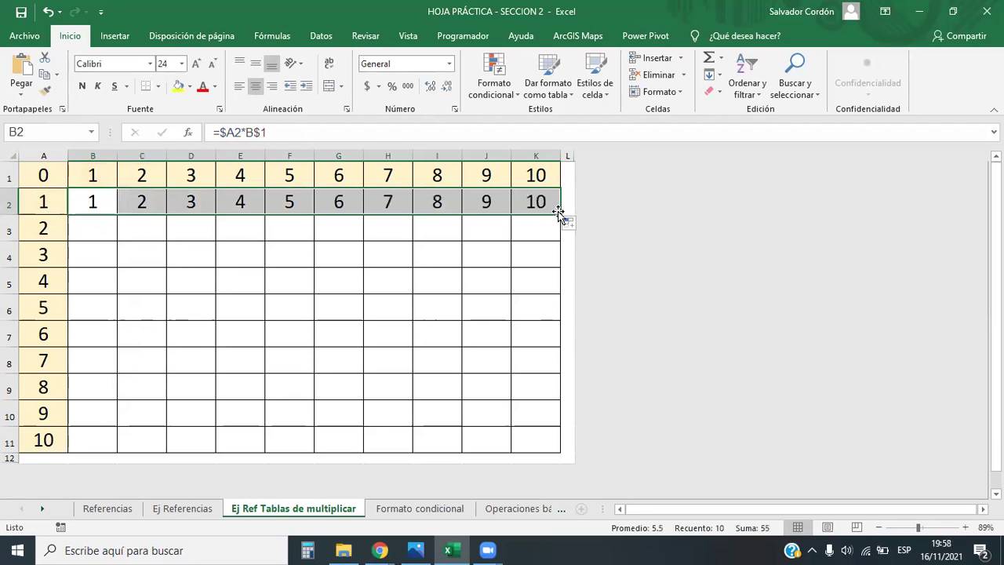
double_click(559, 213)
Inspect the filled grid B2:K11, opening E6 and F6 to see which cells their formulas reference
left_click(259, 312)
left_click(260, 339)
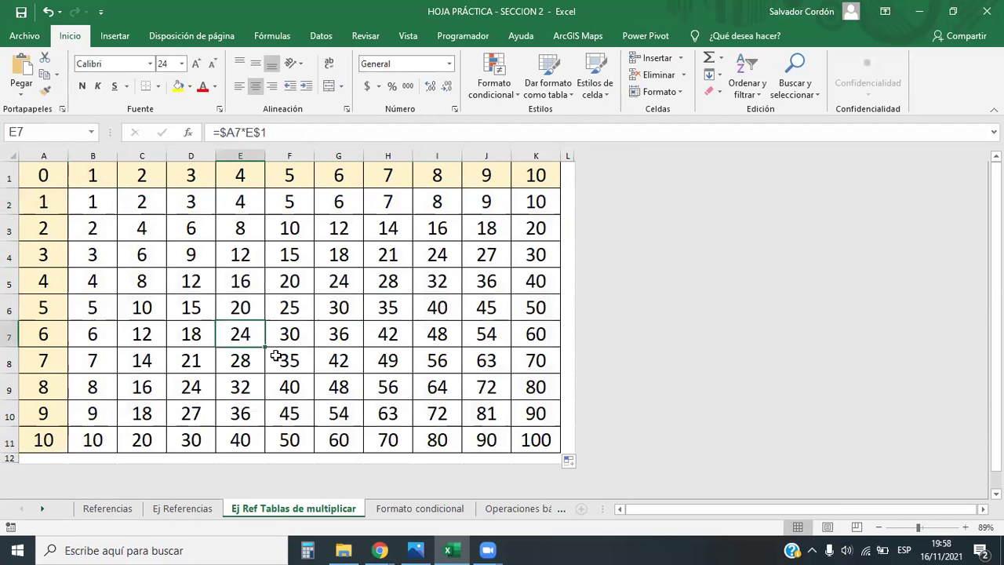
left_click_drag(99, 204, 525, 438)
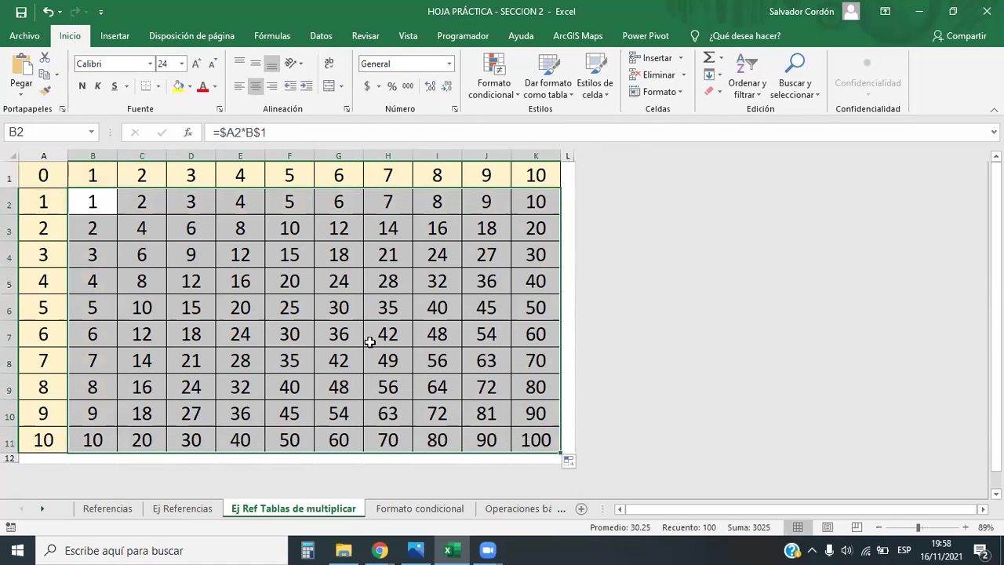
left_click(236, 311)
double_click(236, 311)
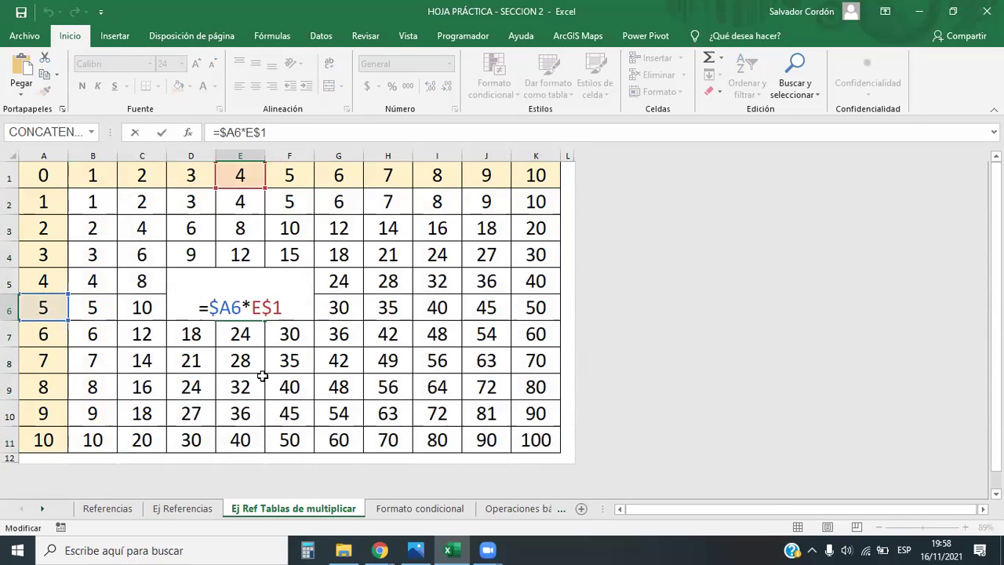
key("Return")
left_click(240, 312)
left_click(305, 309)
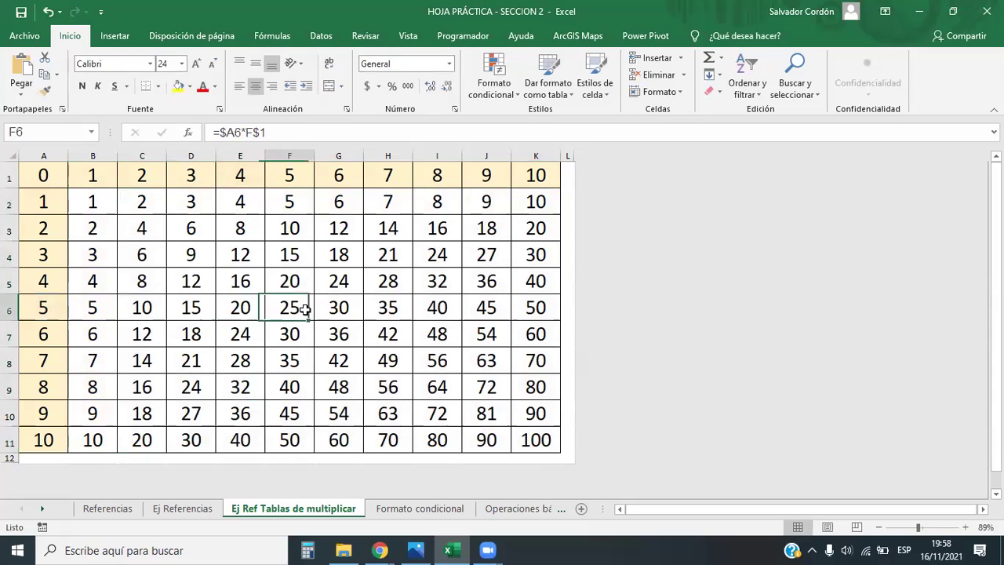
double_click(304, 309)
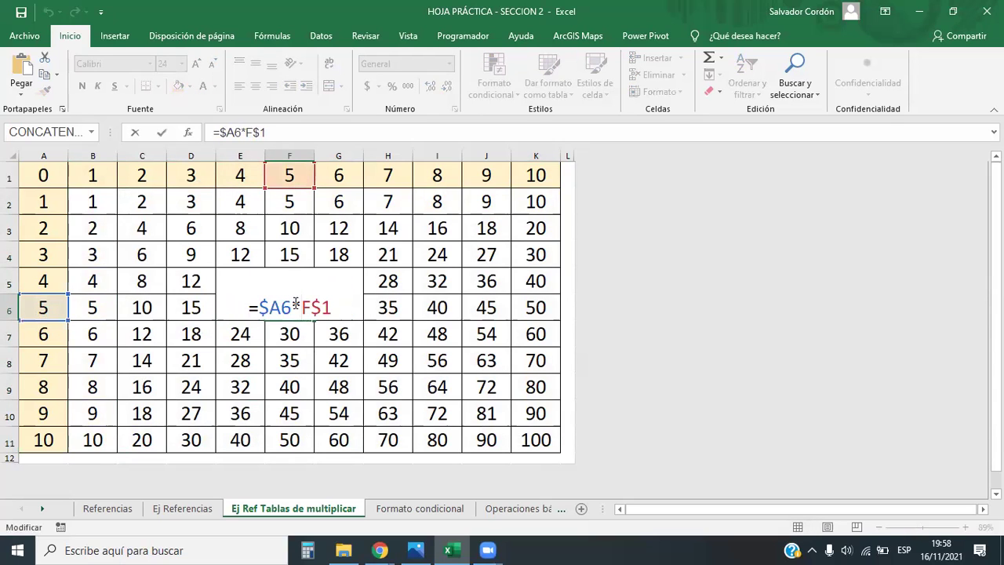
key("Return")
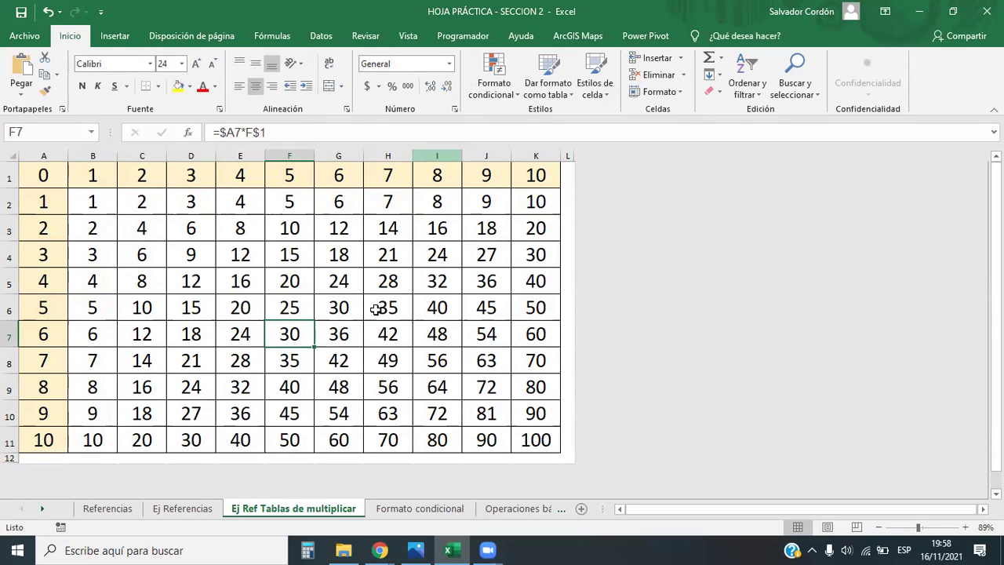
Undo the fills of the mixed-reference formula and return to B2
key("ctrl+z")
key("ctrl+z")
key("ctrl+z")
key("ctrl+z")
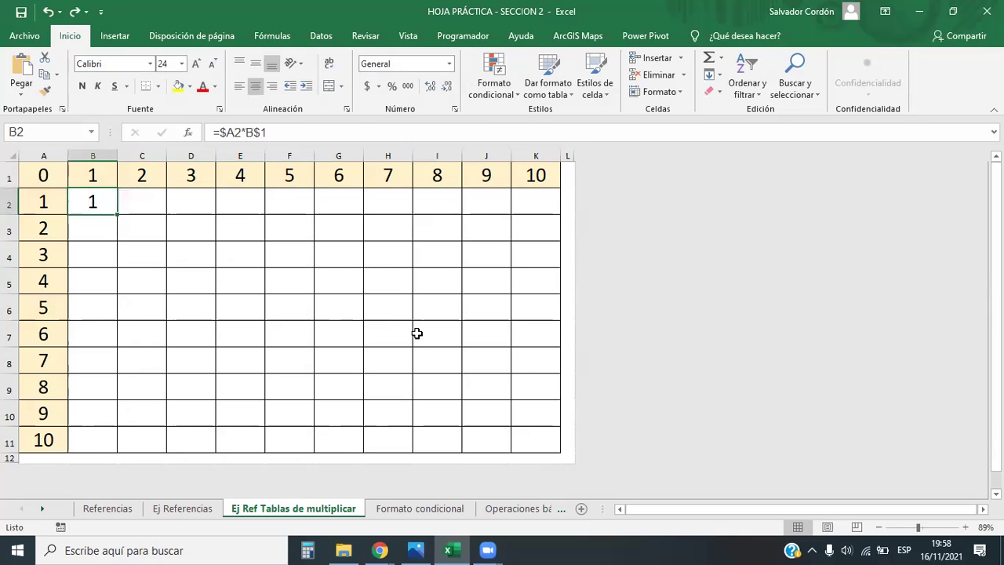
left_click(142, 276)
left_click(99, 202)
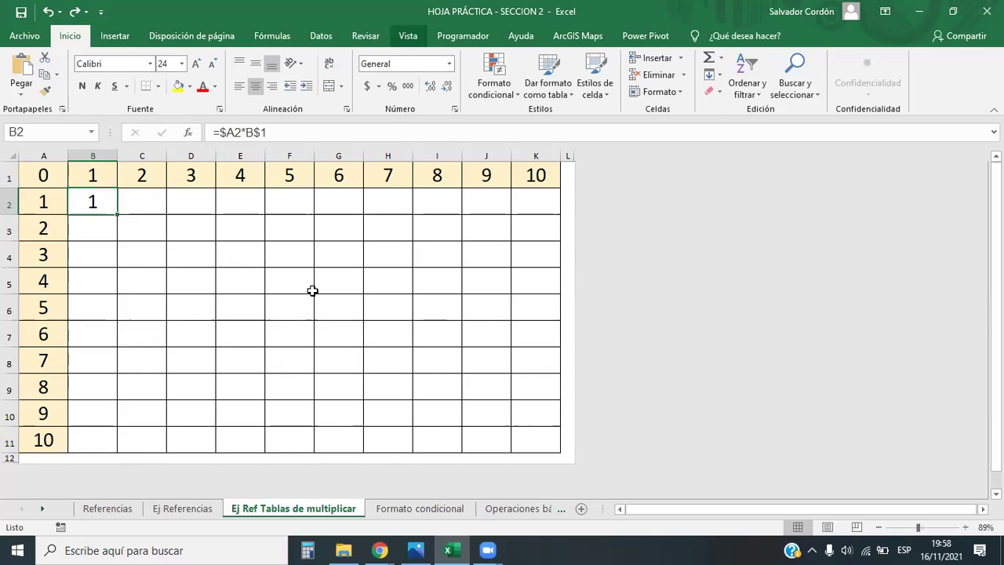
left_click_drag(222, 133, 243, 132)
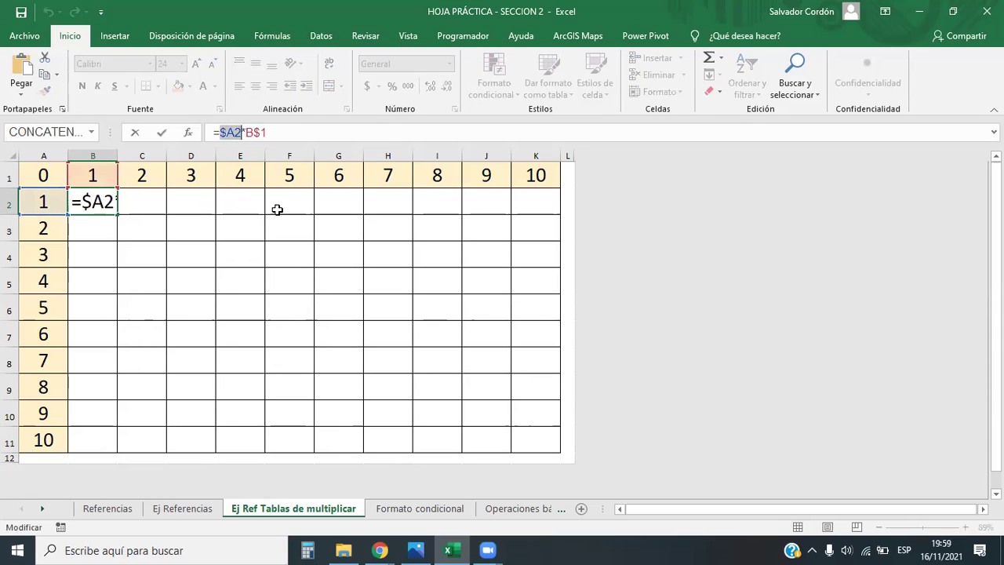
key("F4")
key("F4")
key("End")
key("F4")
key("F4")
key("F4")
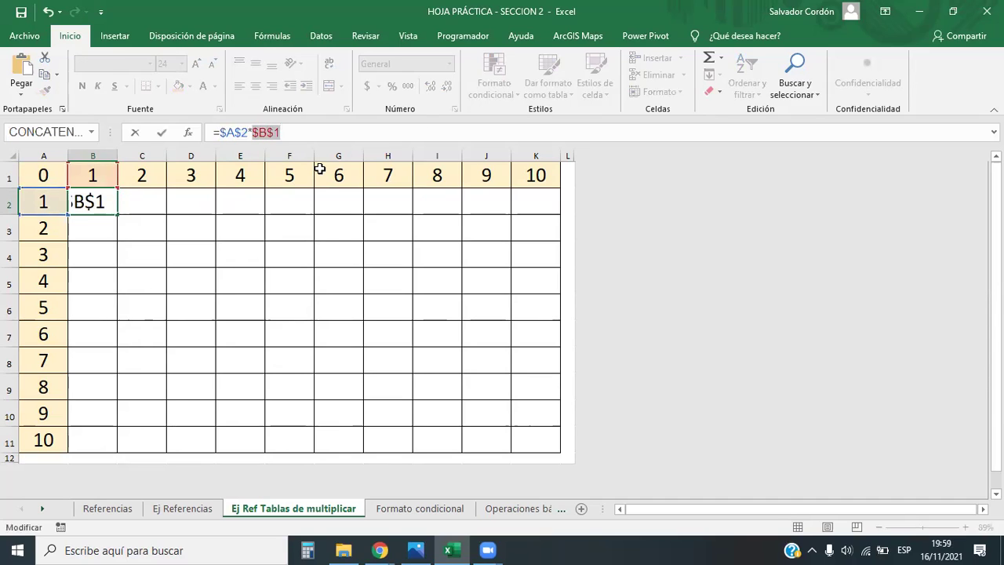
left_click(334, 243)
left_click(264, 132)
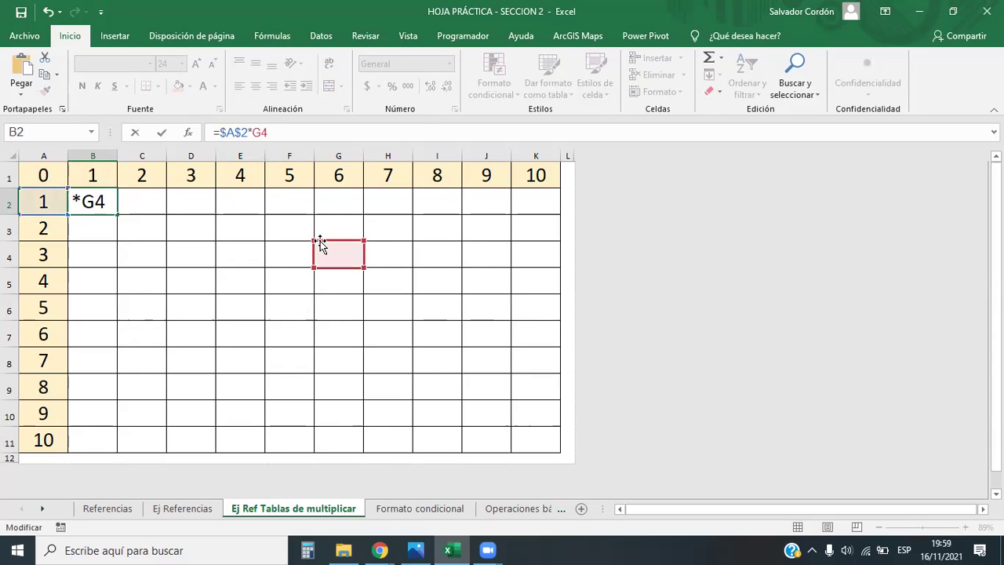
left_click_drag(320, 243, 75, 191)
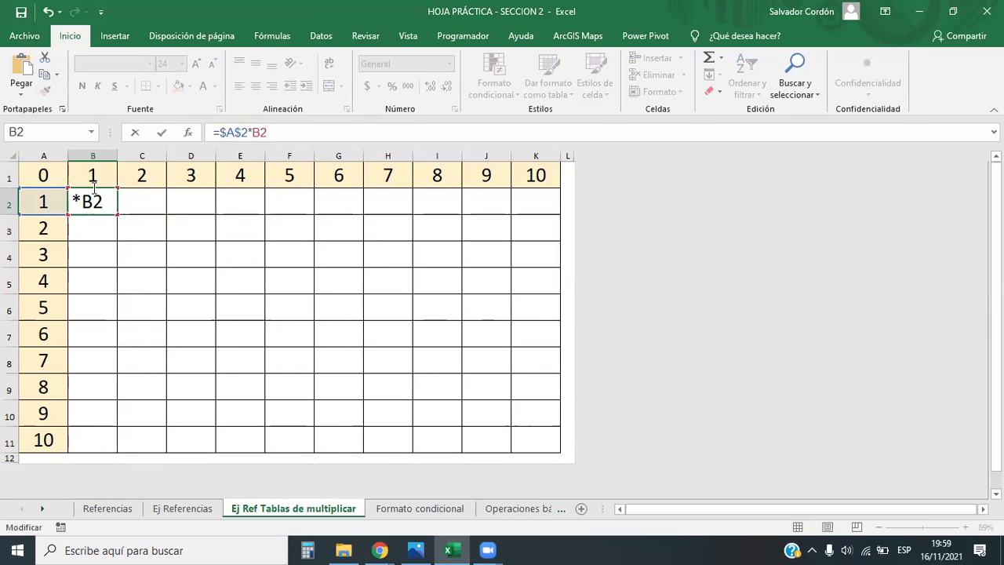
key("Escape")
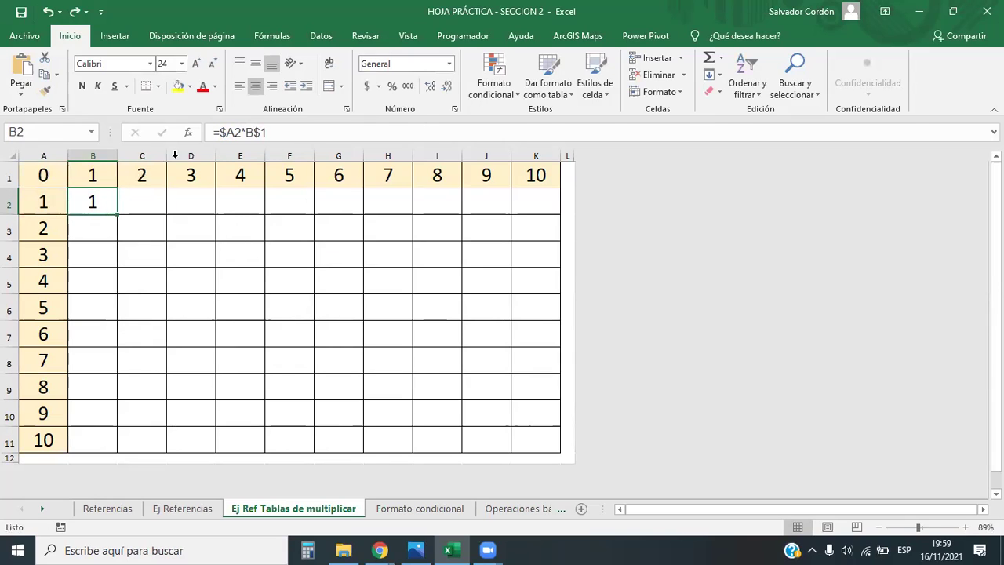
Make both references in B2 fully absolute so the formula reads =$A$2*$B$1
left_click(234, 134)
key("F4")
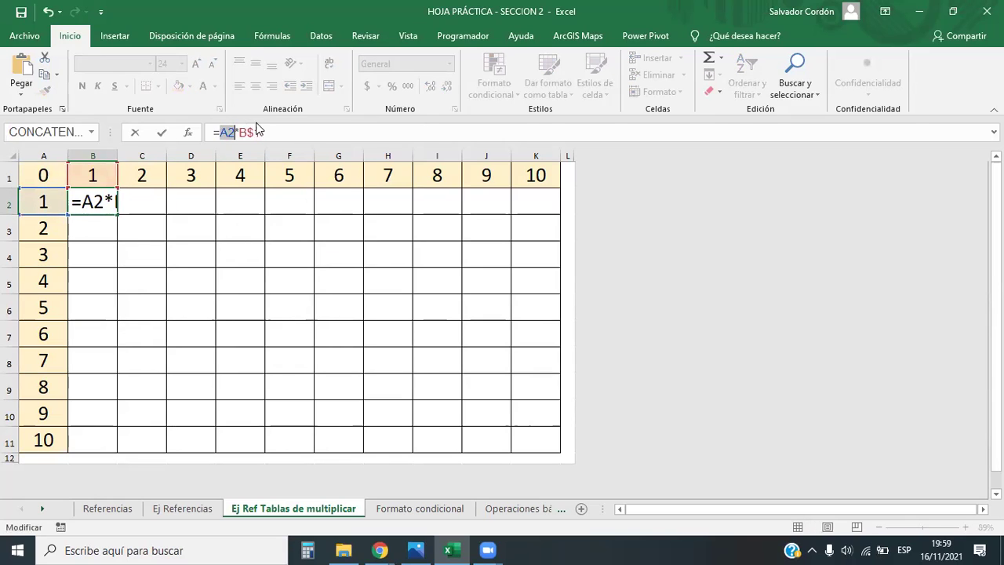
key("F4")
left_click(267, 134)
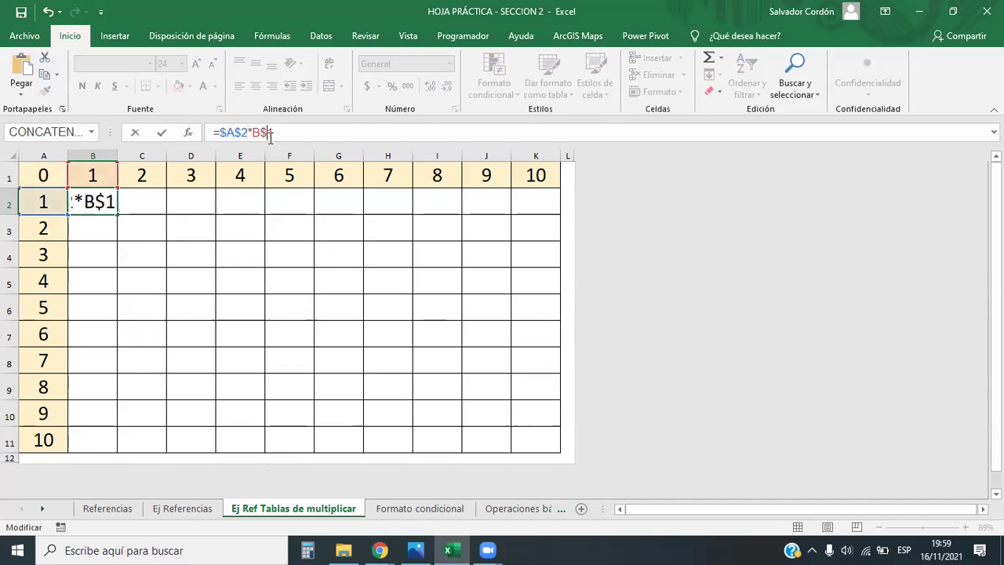
key("F4")
key("F4")
key("F4")
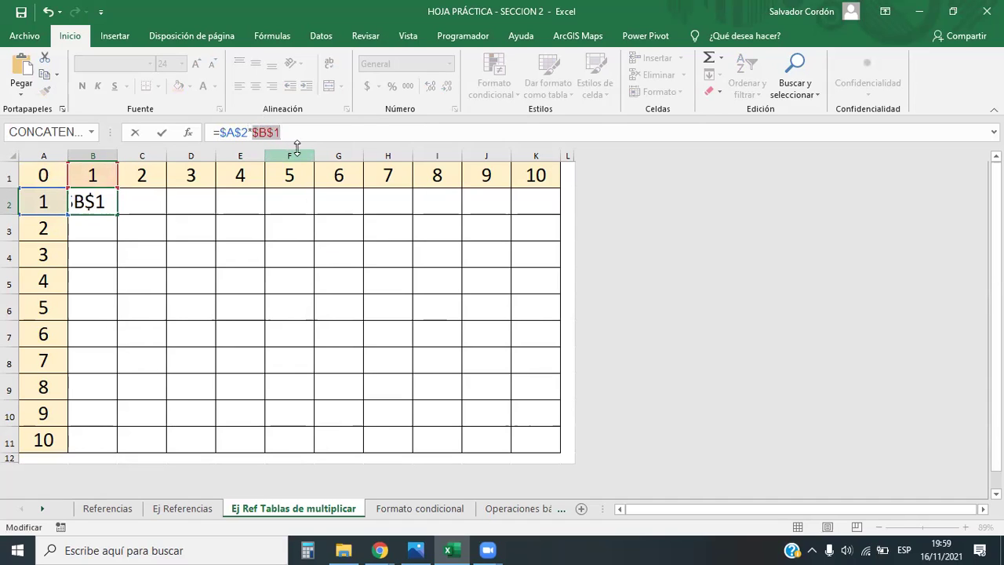
left_click(289, 133)
key("Return")
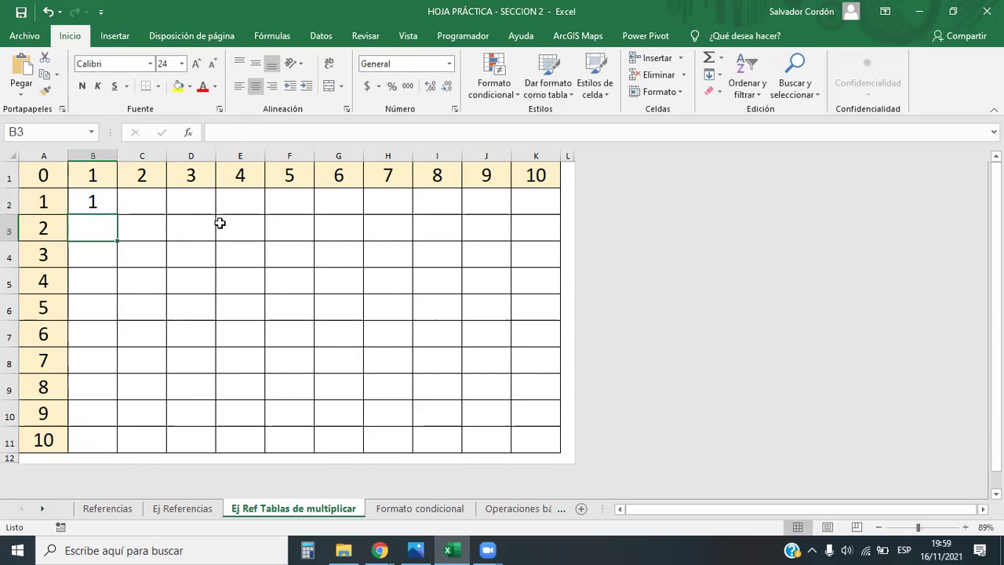
Fill the absolute-reference formula from B2 across to K2 and down through row 11
left_click(110, 208)
left_click_drag(117, 213, 560, 209)
double_click(561, 211)
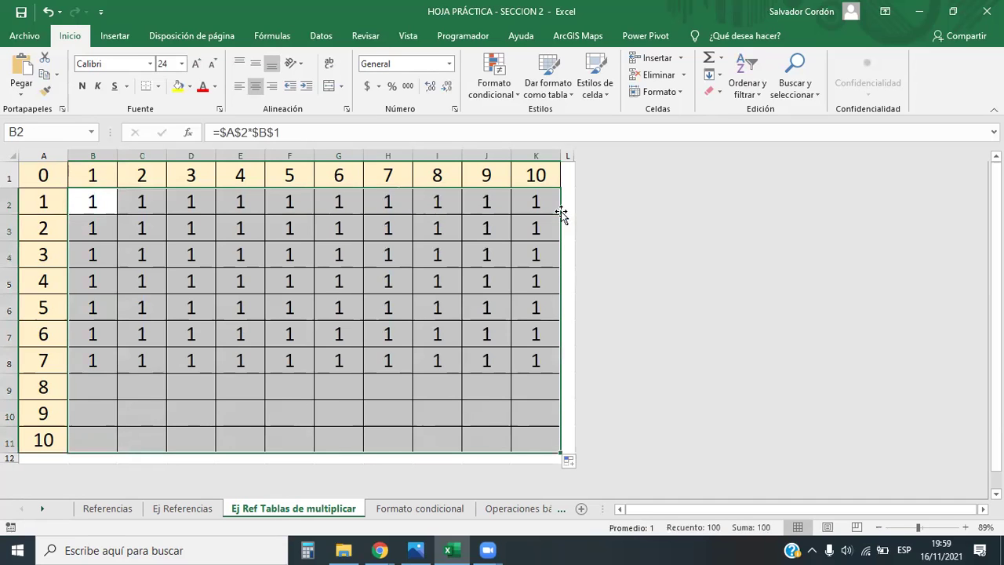
left_click(429, 379)
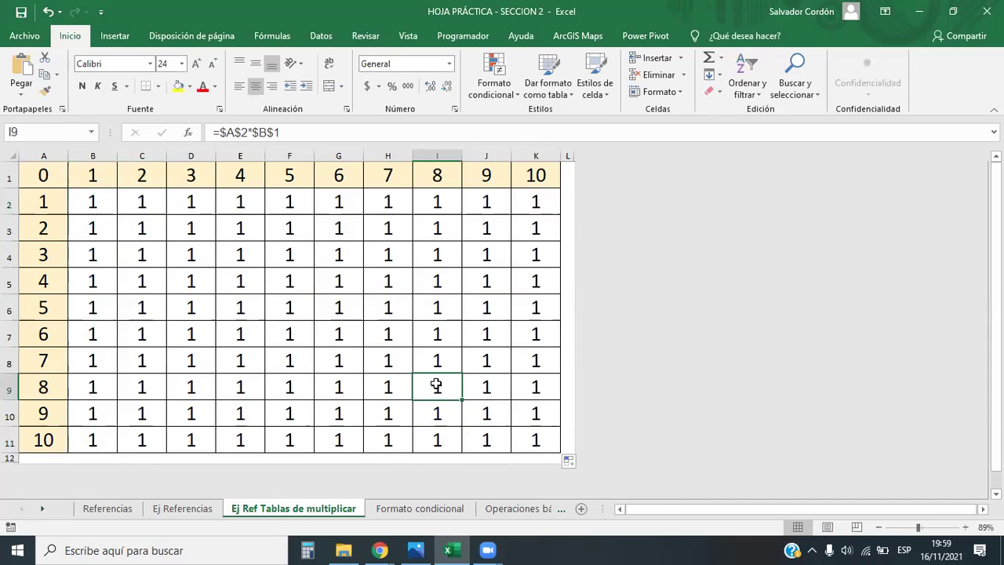
Inspect the absolute-reference formulas in I9 and I4, highlighting the $A$2 reference to show which cell it uses
double_click(429, 379)
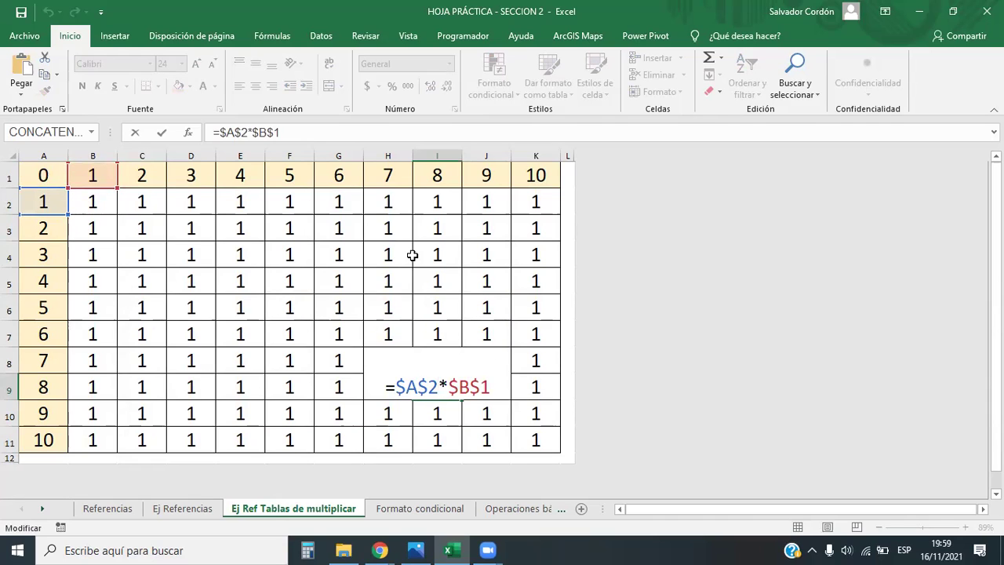
key("Escape")
key("ctrl+z")
double_click(437, 253)
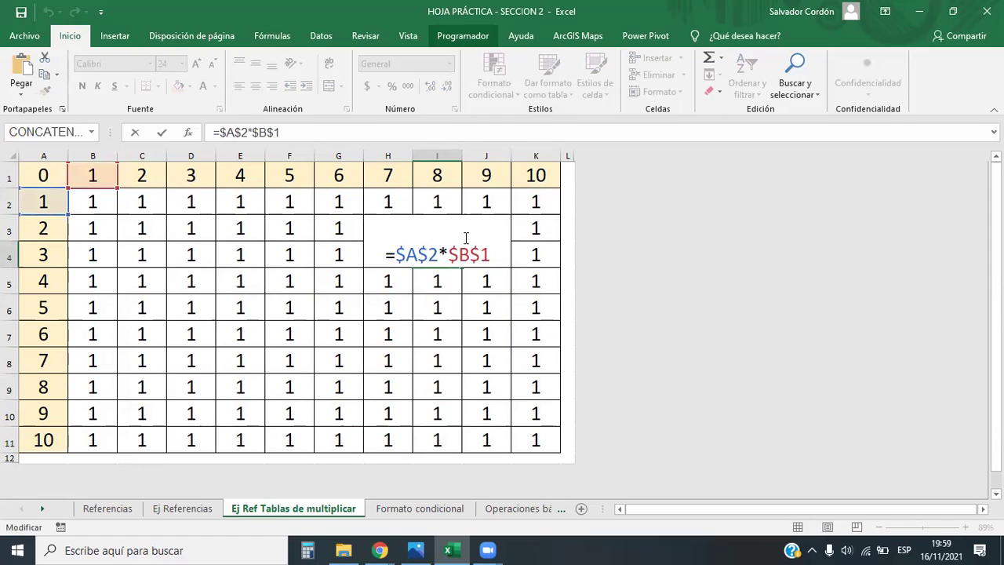
left_click_drag(397, 254, 438, 254)
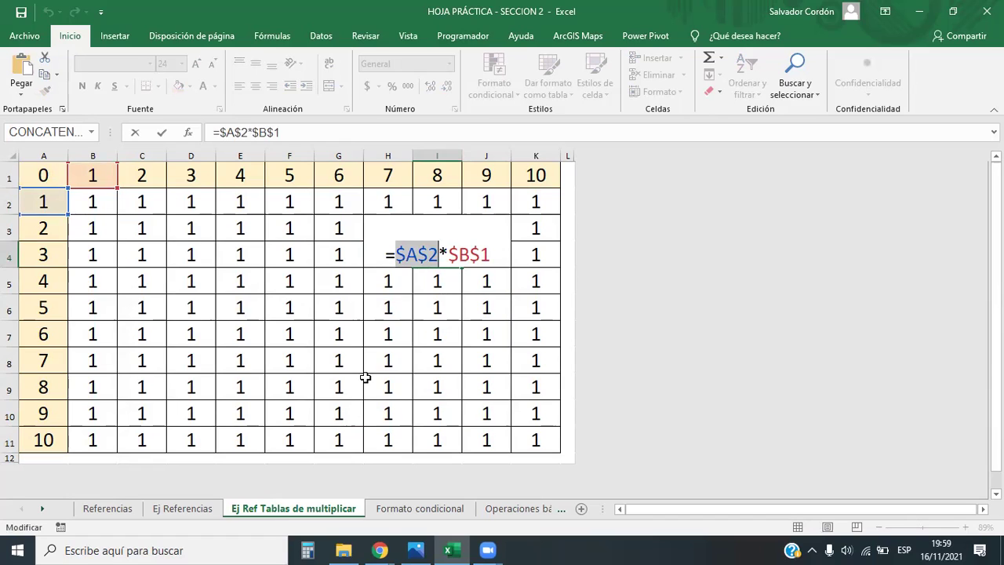
Undo the row and column fills of the absolute-reference formula, leaving only B2 filled
key("Escape")
key("ctrl+z")
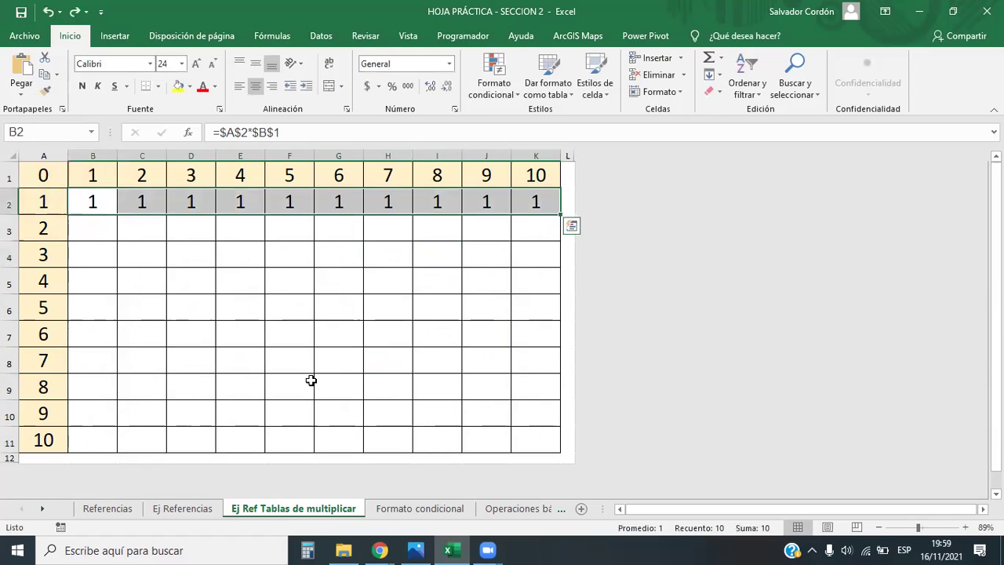
key("ctrl+z")
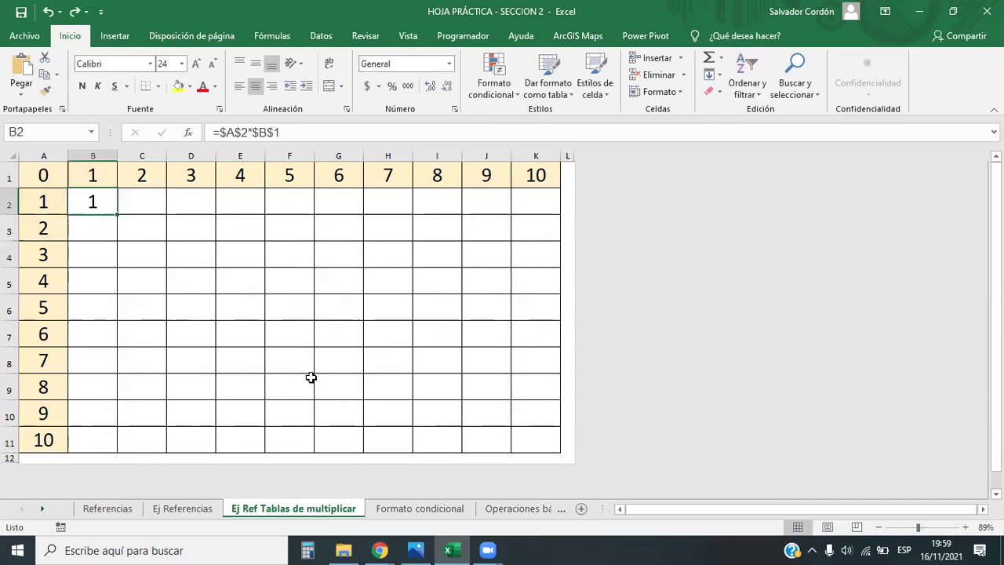
Change the references in B2 so the formula reads =A$2*$B1, fixing row 2 and column B
left_click(240, 132)
key("Left")
key("Left")
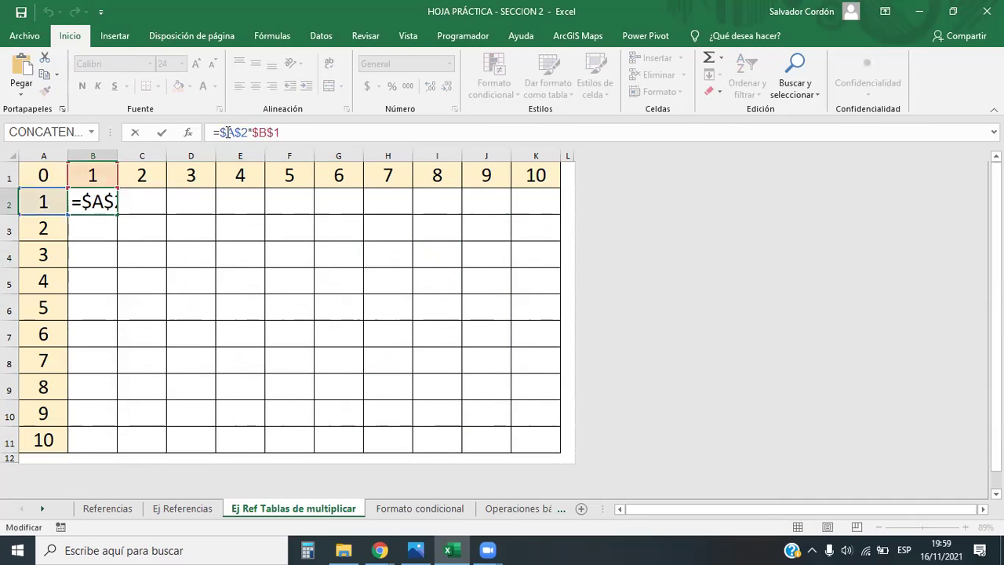
key("BackSpace")
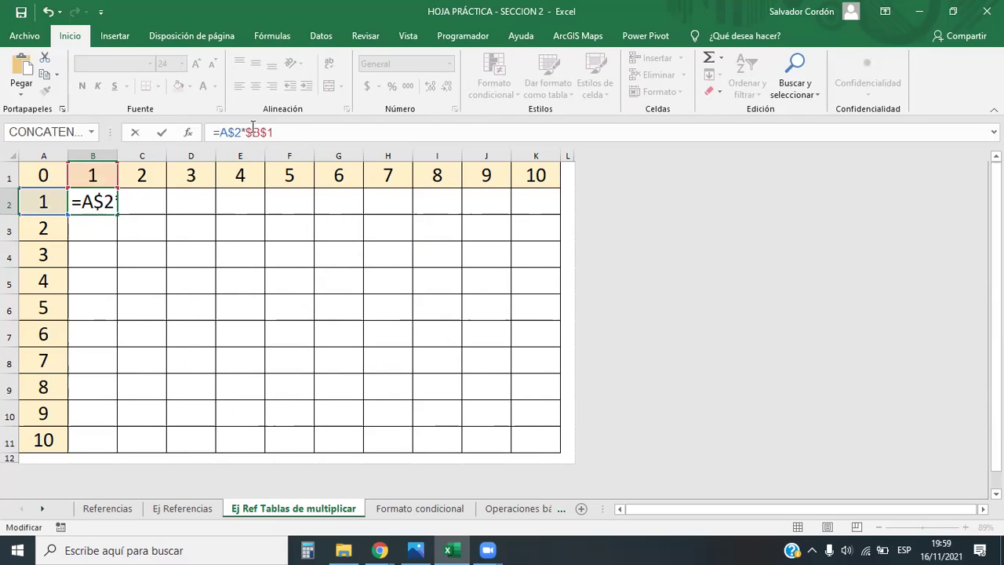
left_click(252, 131)
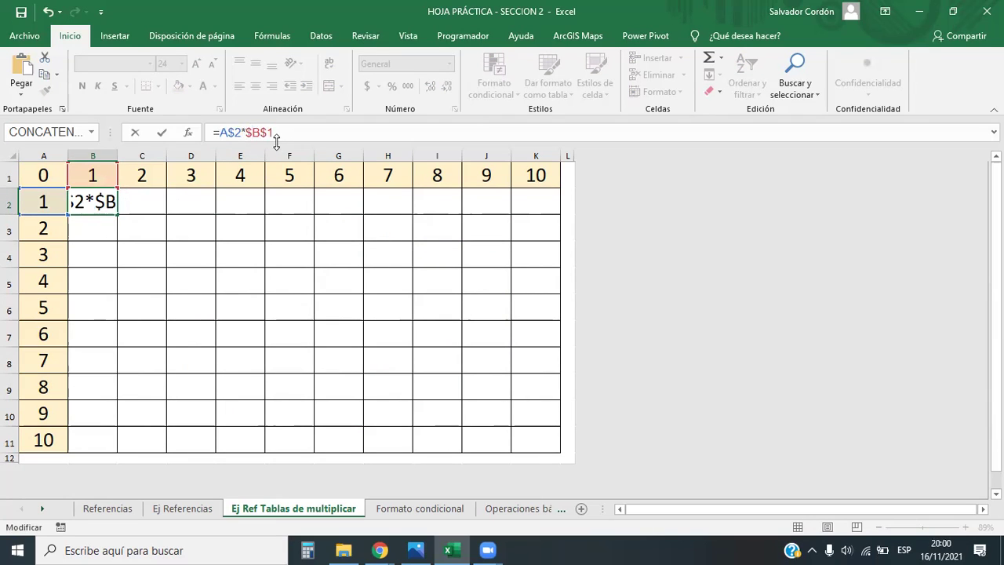
key("Right")
key("Delete")
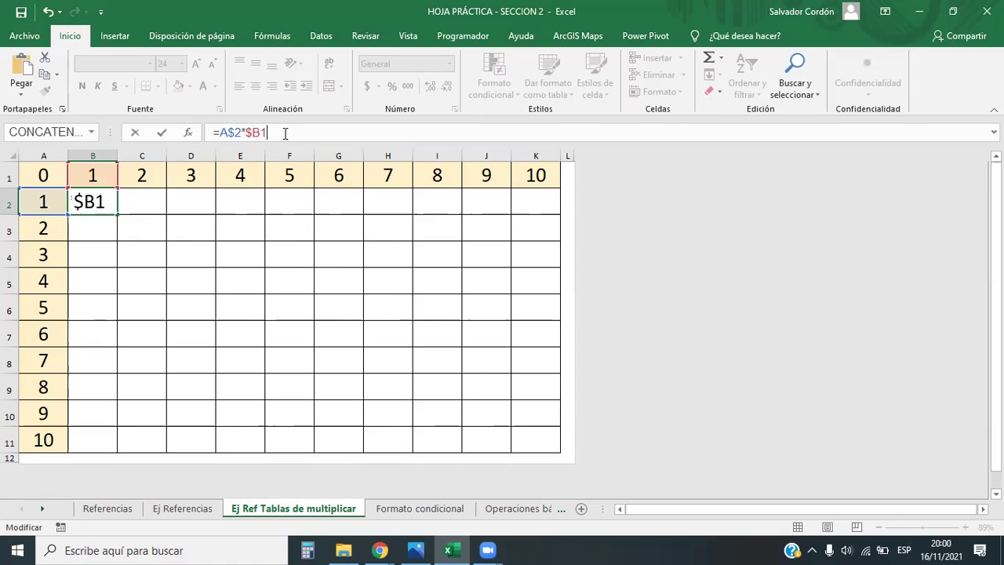
key("Return")
left_click(103, 202)
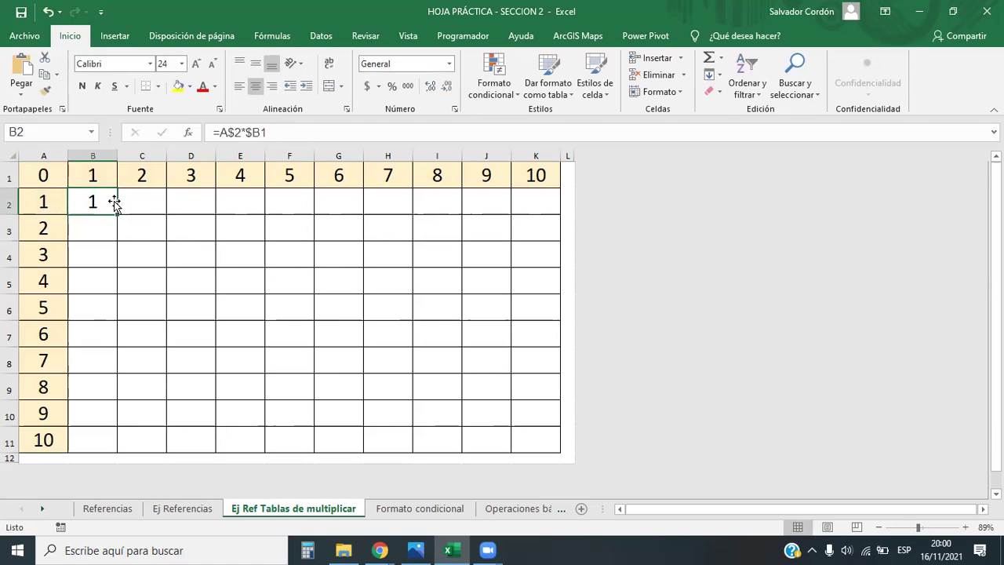
Fill the =A$2*$B1 formula from B2 across to K2 and down through row 11
left_click_drag(116, 214, 559, 208)
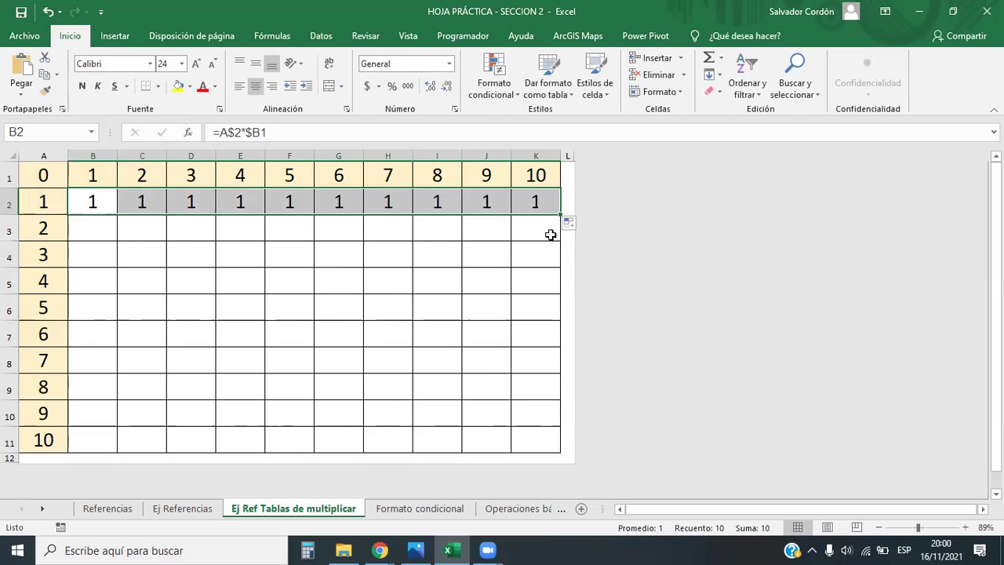
double_click(561, 216)
Inspect the filled grid, opening H7, E4 and B2 to see which cells their formulas reference
left_click(303, 258)
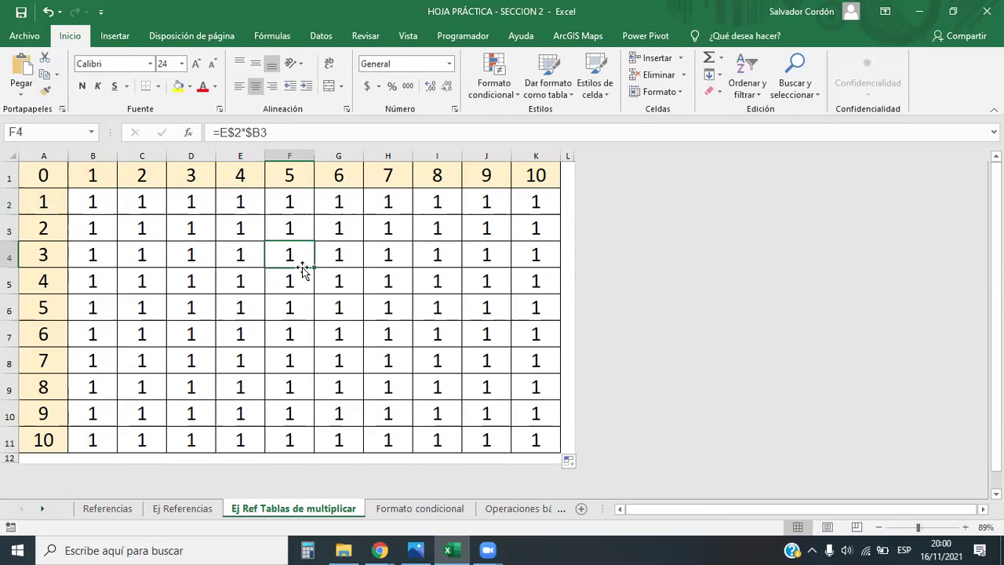
left_click(322, 336)
left_click(392, 336)
double_click(397, 335)
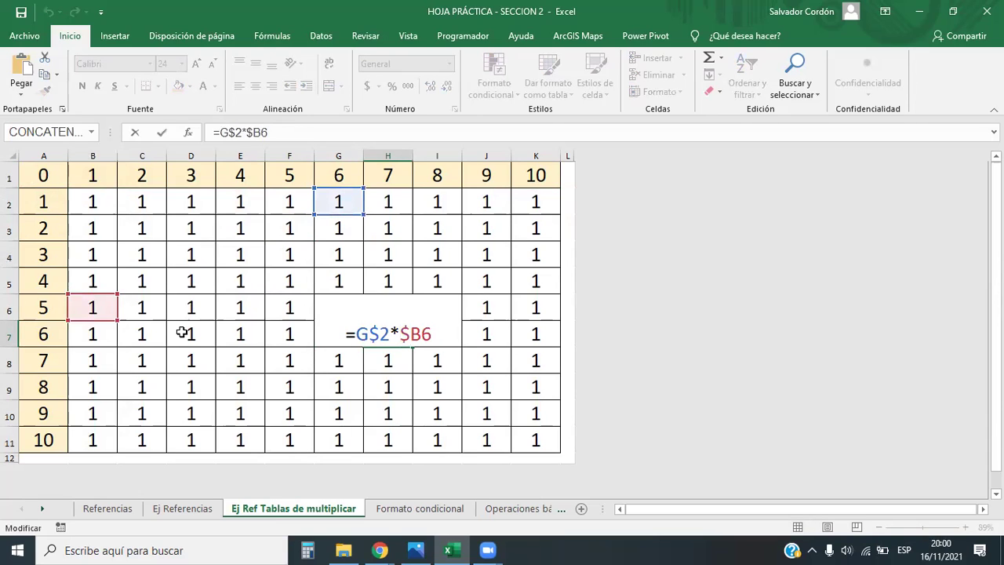
left_click(302, 279)
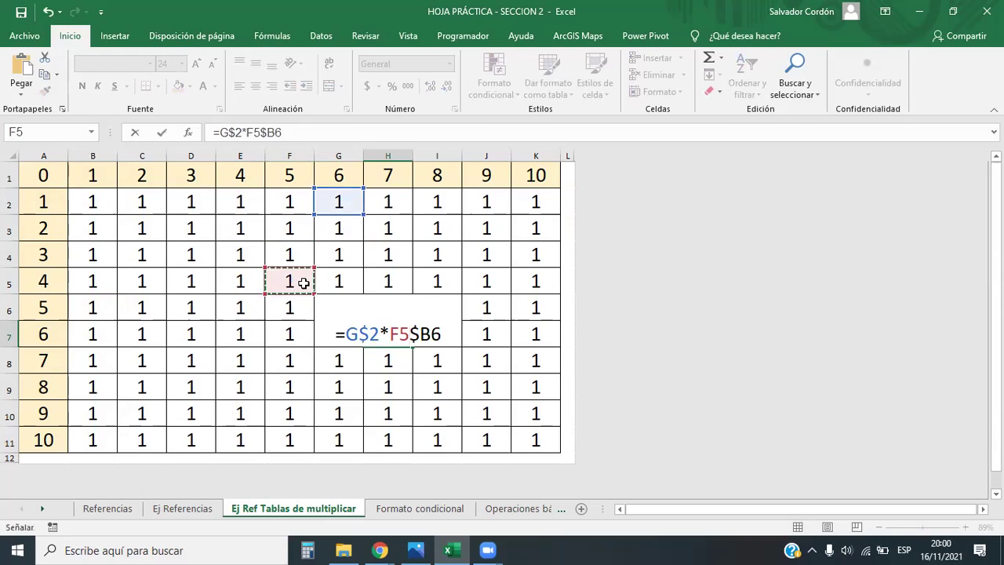
key("Escape")
double_click(238, 255)
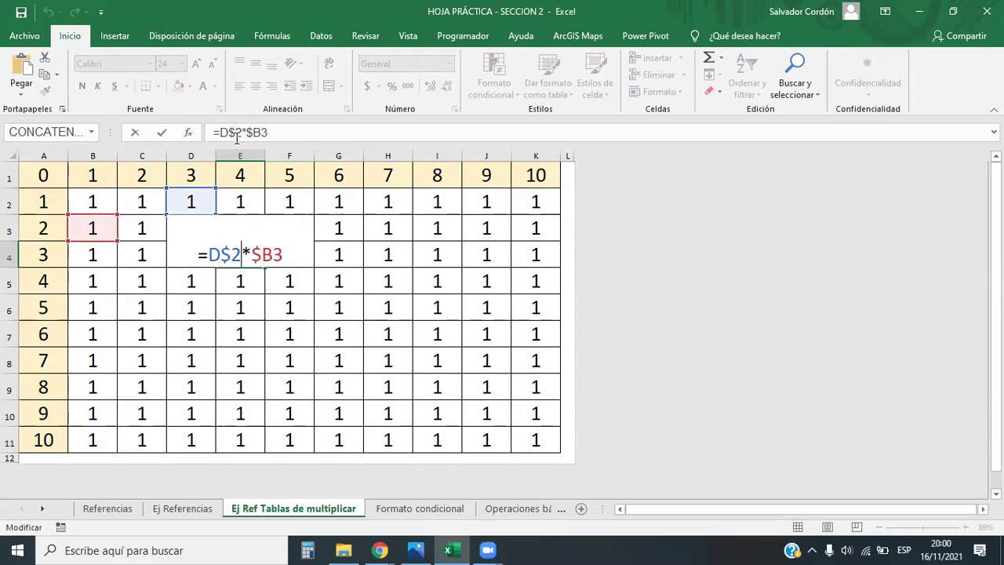
left_click_drag(219, 133, 236, 132)
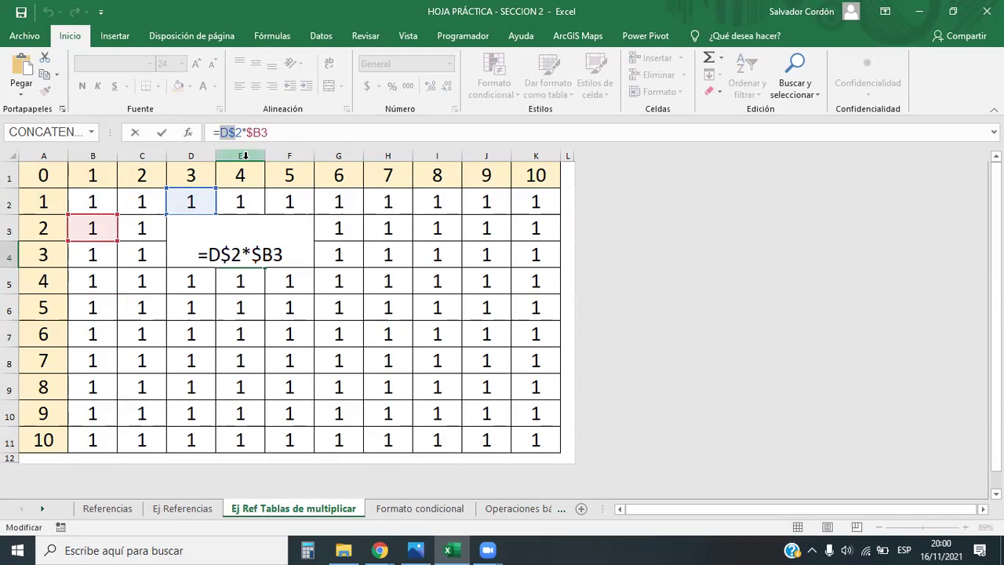
key("Escape")
left_click(94, 199)
left_click_drag(225, 132, 267, 132)
left_click(277, 133)
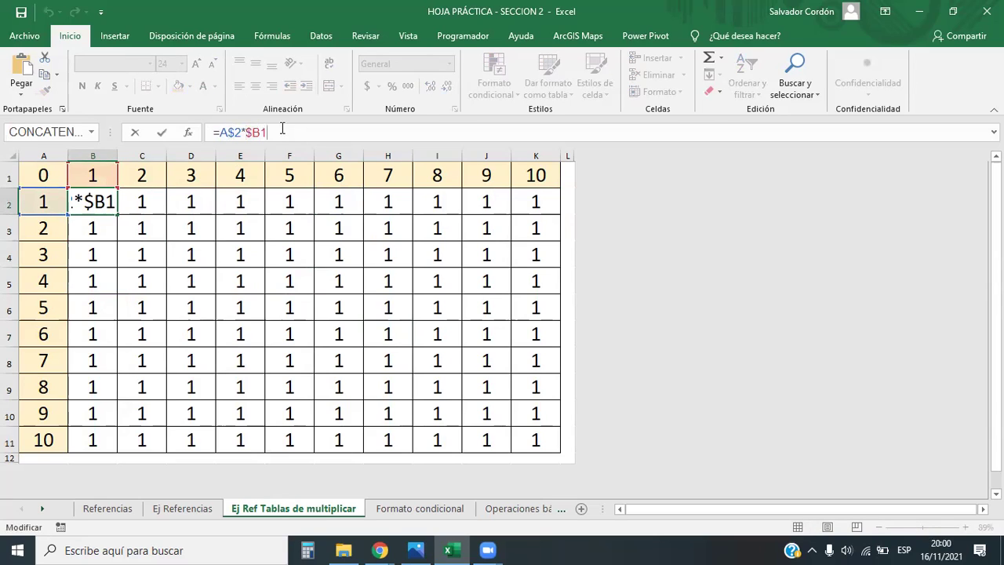
left_click(272, 262)
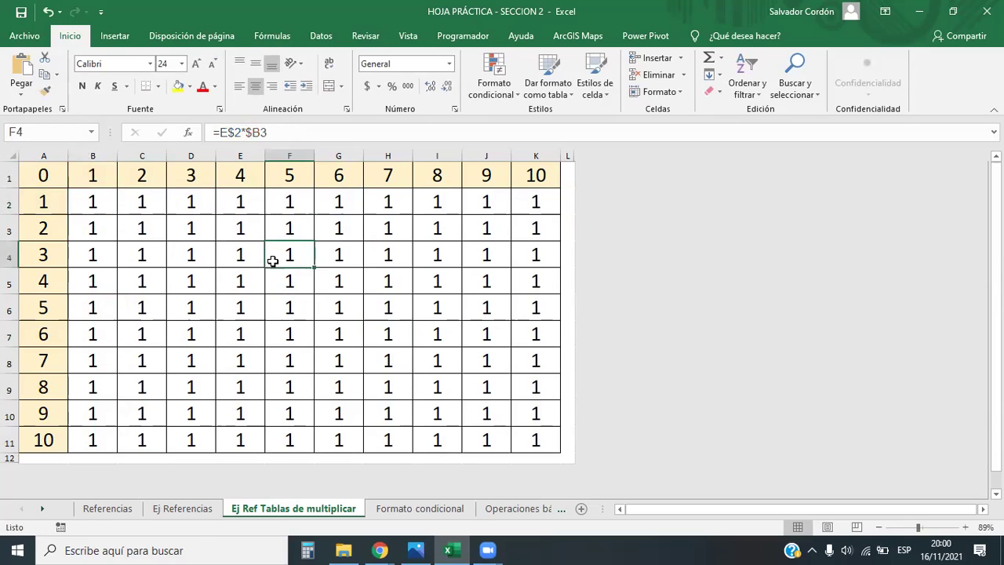
Undo the fills and the reference changes in B2, restoring its formula to =$A2*B$1
key("ctrl+c")
key("ctrl+z")
key("ctrl+z")
key("ctrl+z")
key("ctrl+z")
key("ctrl+z")
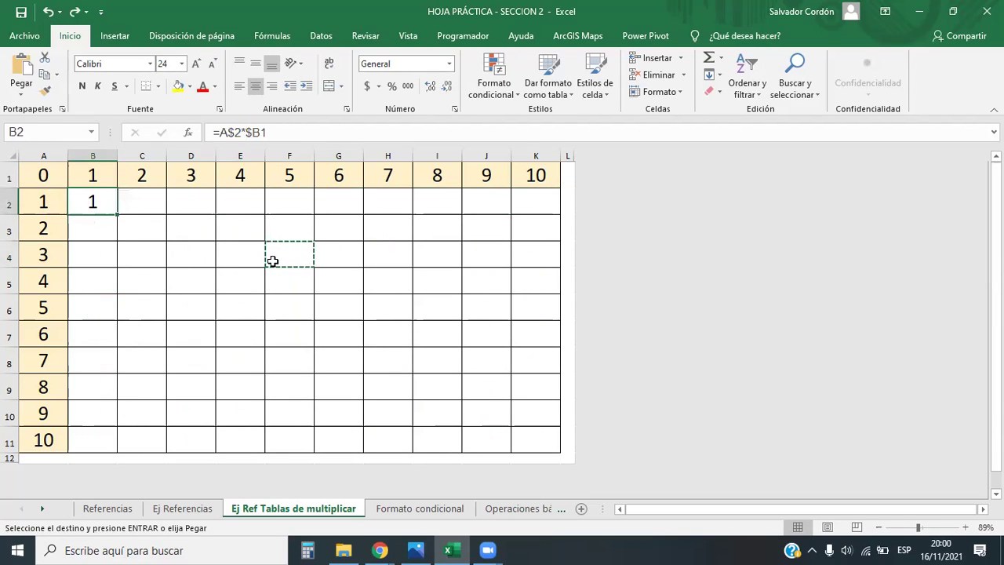
key("Escape")
left_click(210, 257)
Fill the mixed-reference formula =$A2*B$1 from B2 across to K2 and down through row 11
left_click(87, 208)
left_click_drag(117, 213, 554, 215)
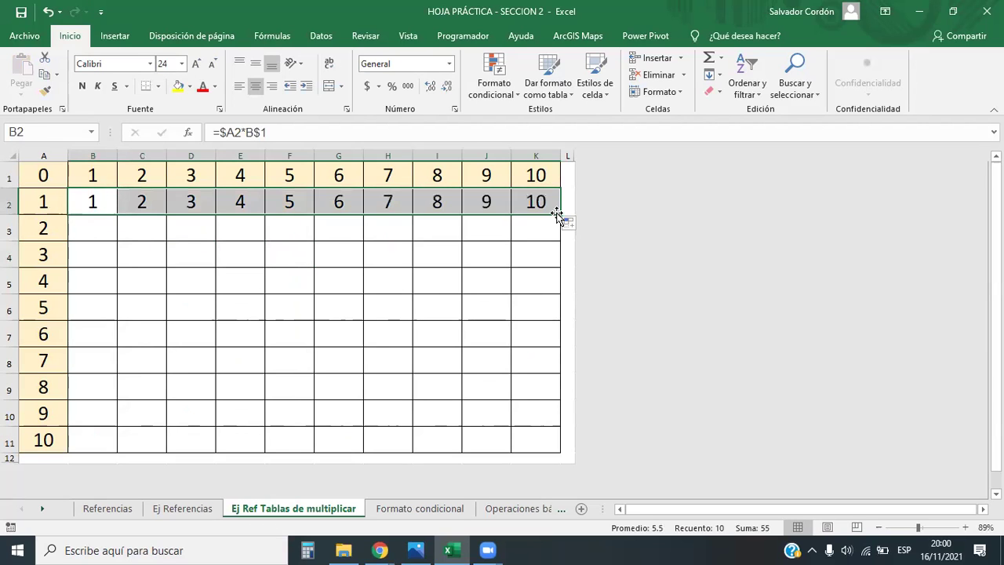
double_click(560, 215)
Review the formula in B2, highlighting its $A2 and B$1 parts to examine the mixed references
left_click(100, 202)
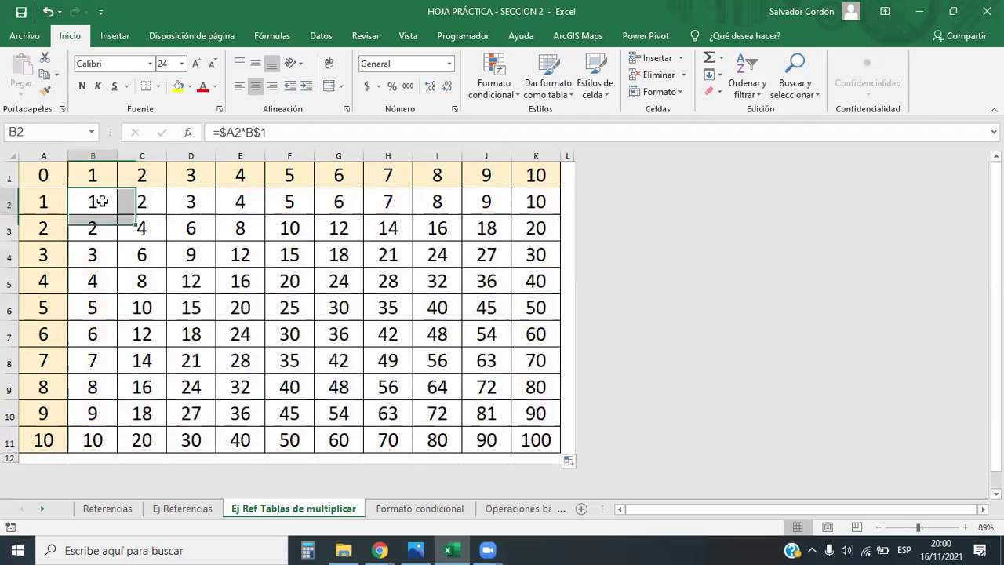
left_click(217, 133)
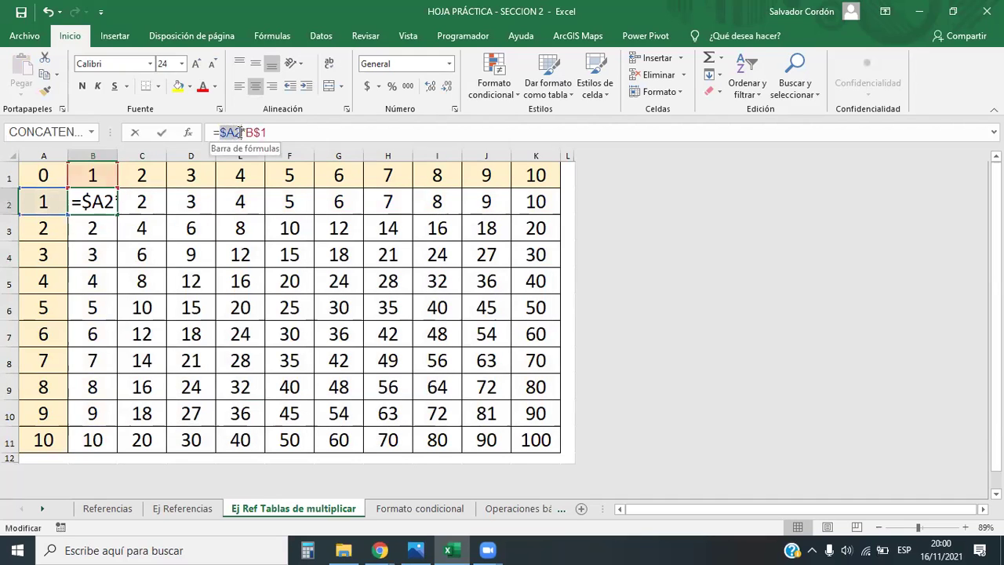
left_click_drag(241, 132, 300, 210)
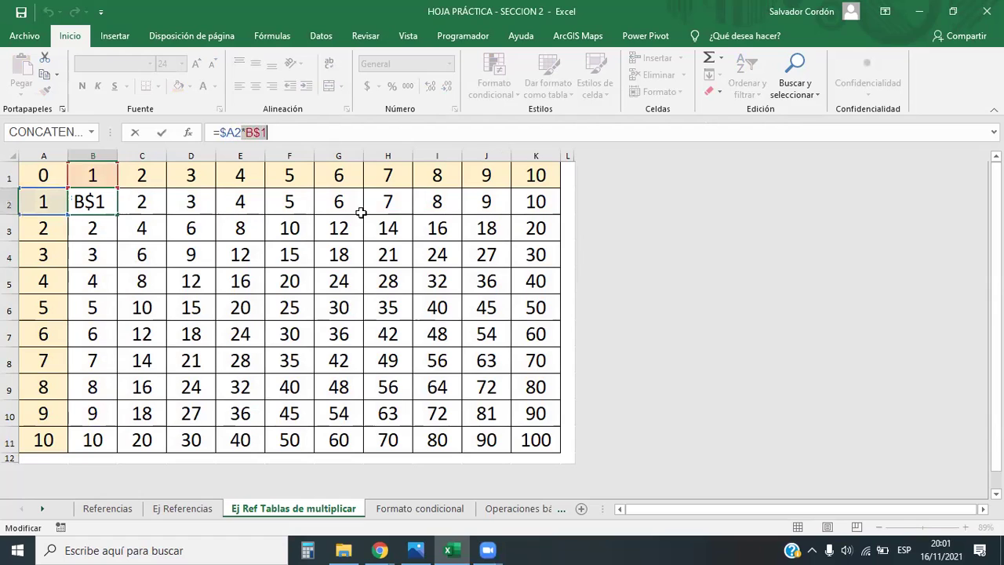
key("Return")
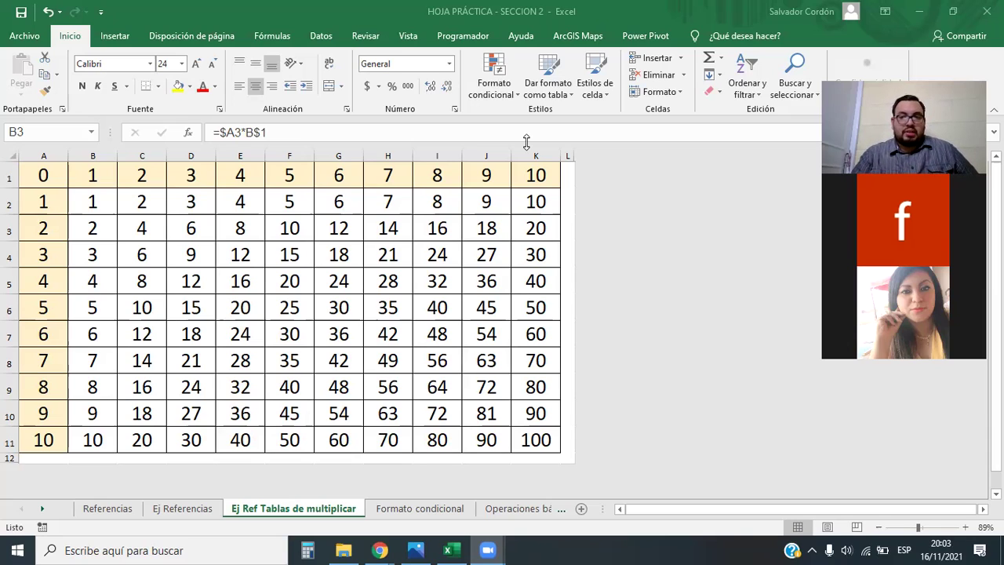
left_click_drag(99, 198, 243, 275)
left_click(95, 200)
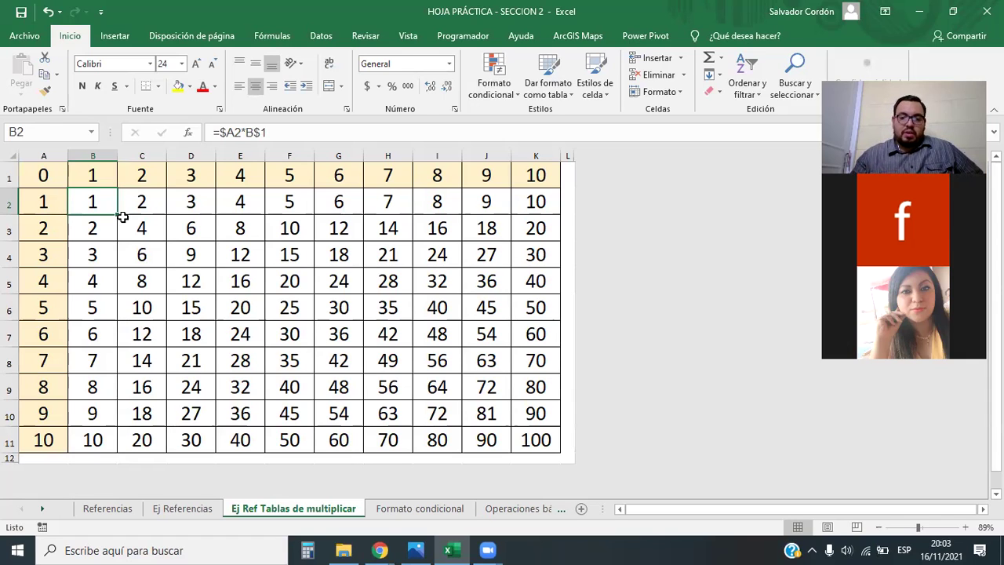
Add a new worksheet and enter 0 in A1, 1 in A2 and 1 in B1
left_click(582, 509)
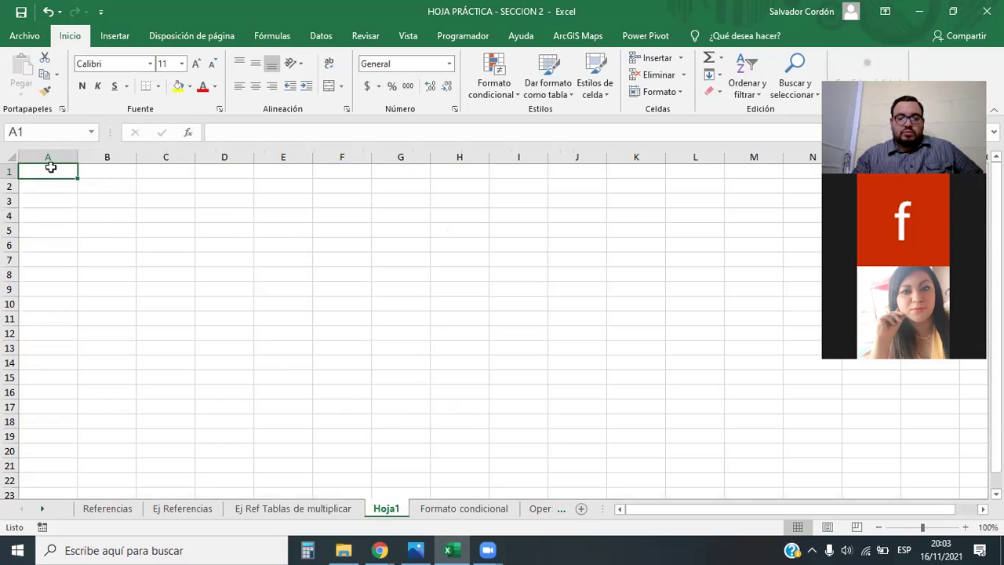
type("0")
key("Return")
type("1")
key("Up")
key("Right")
type("1")
key("Return")
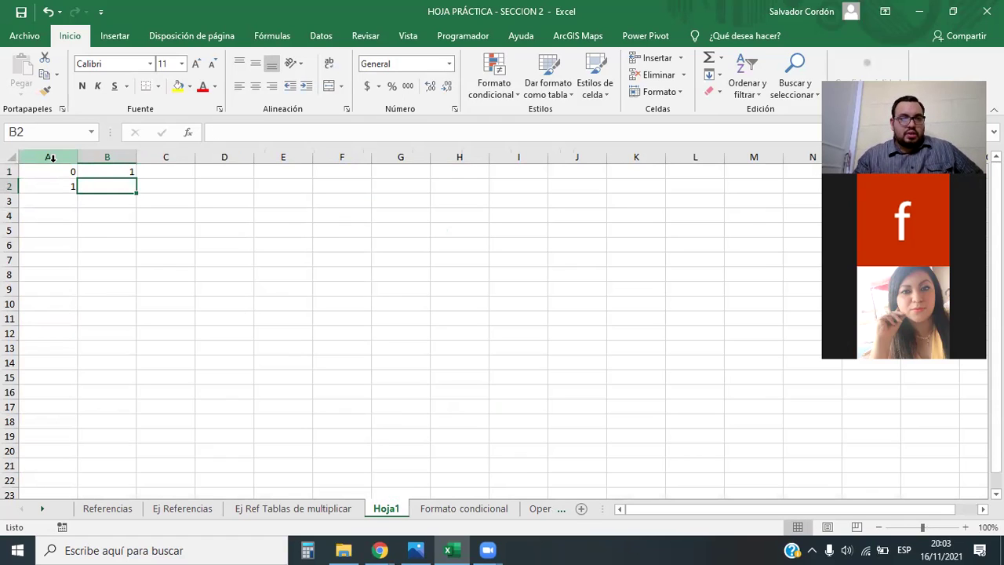
Narrow columns A and B to about half their default width
double_click(78, 156)
mouse_move(29, 154)
left_mouse_down()
mouse_move(58, 152)
mouse_move(48, 152)
left_mouse_up()
left_click_drag(114, 149, 79, 153)
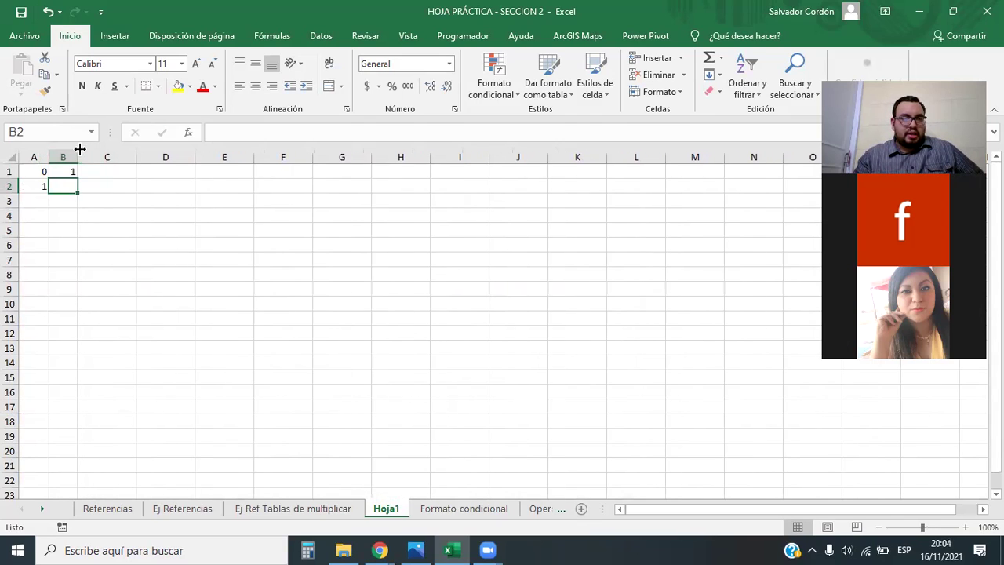
Set every column of the new worksheet to a uniform width of 6.00 (47 pixels)
left_click(34, 156)
left_click(13, 157)
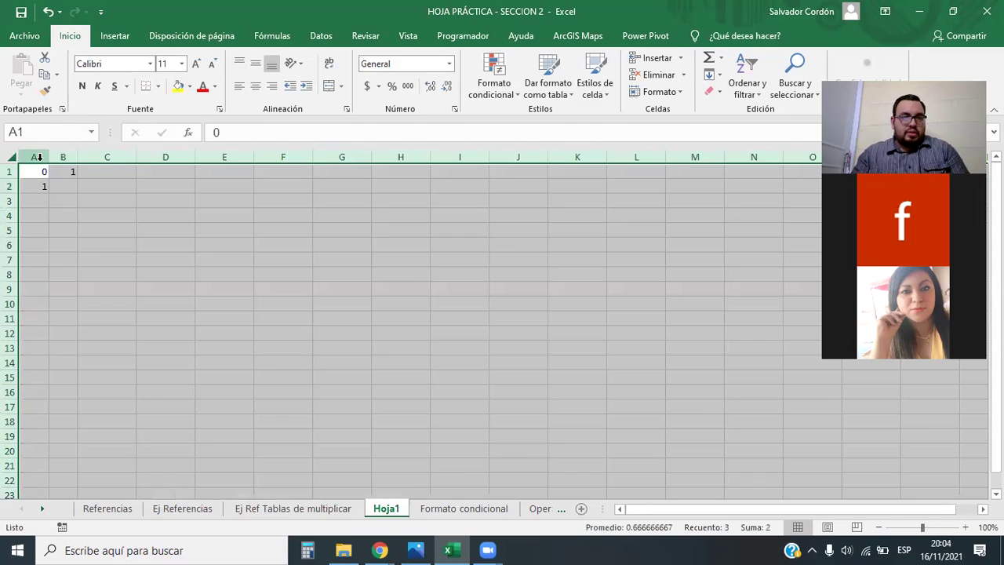
left_click(51, 206)
left_click_drag(145, 193, 444, 378)
left_click(81, 201)
left_click(11, 157)
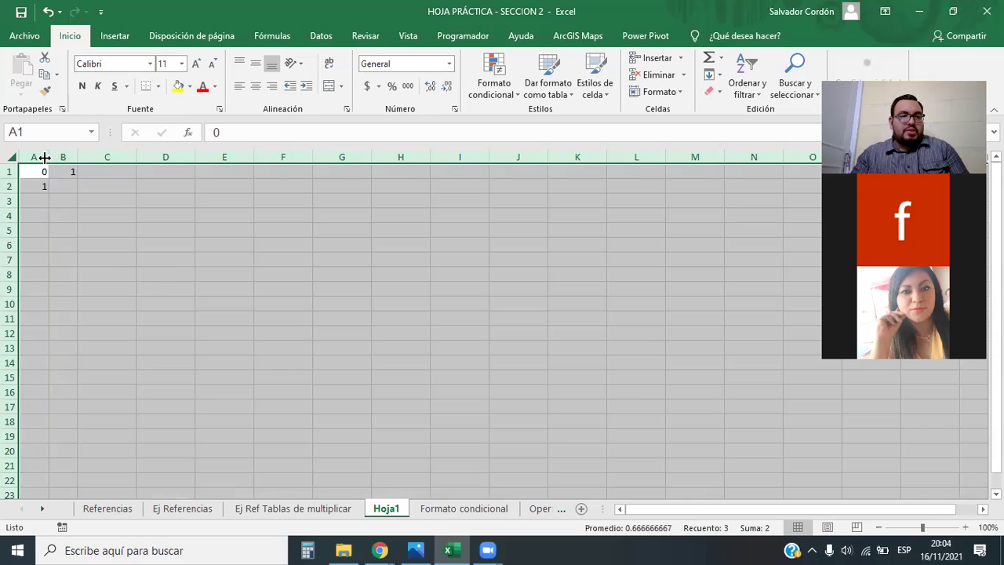
left_click_drag(49, 155, 53, 155)
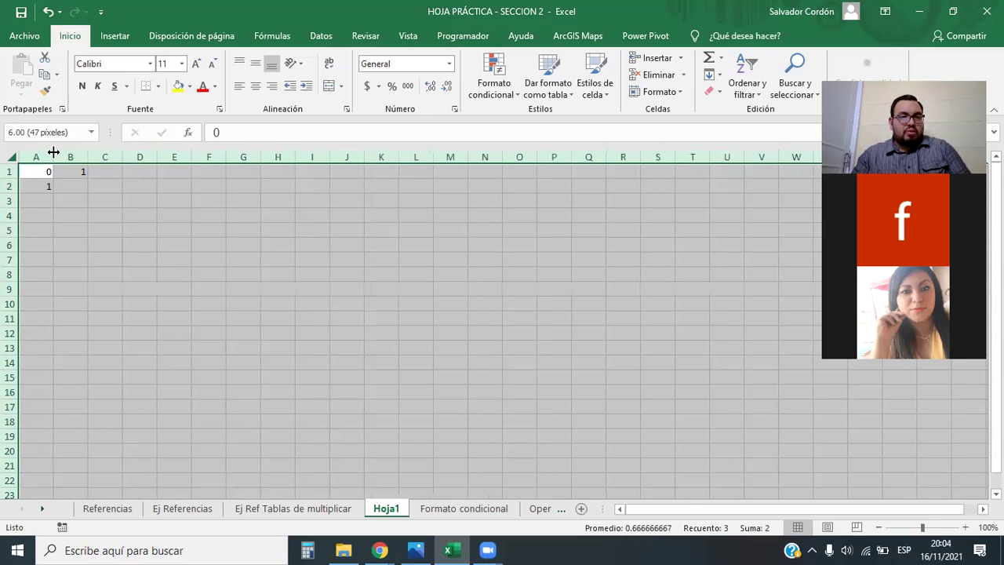
left_click(301, 246)
left_click_drag(292, 186, 486, 451)
left_click(664, 345)
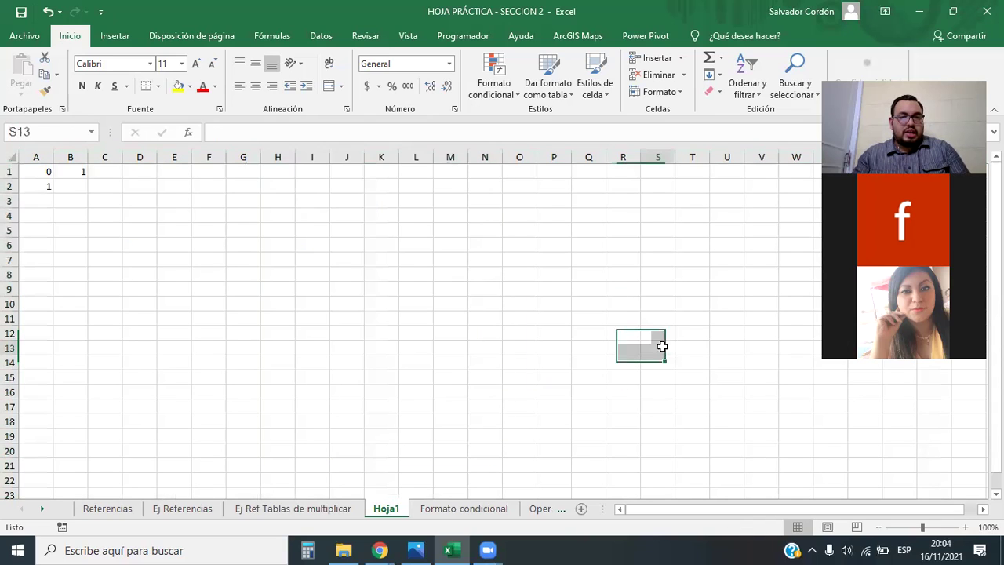
Increase the row height and slightly widen the columns across the whole worksheet to make the cells squarer
left_click(34, 159, "shift")
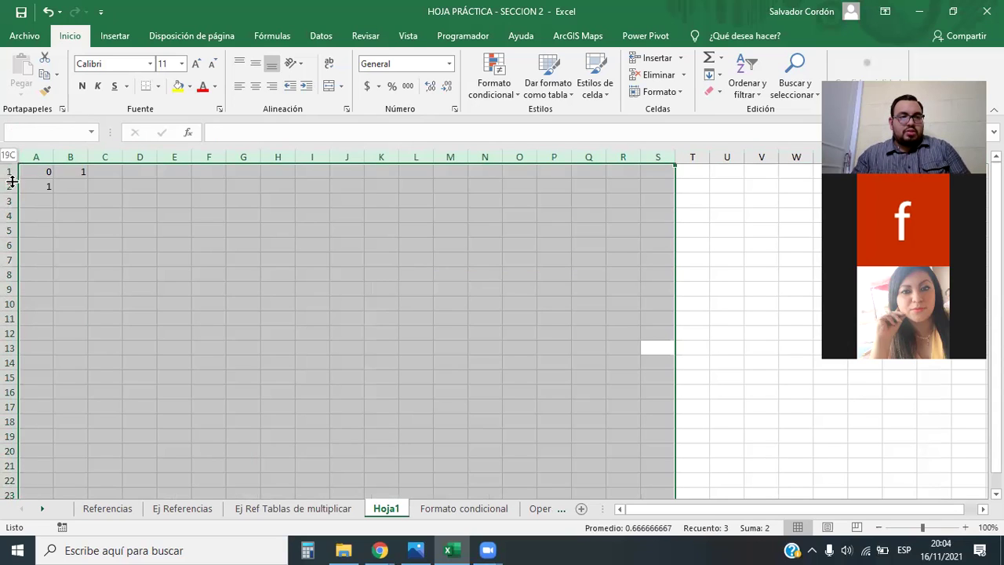
left_click(11, 157)
mouse_move(11, 186)
left_mouse_down()
mouse_move(8, 197)
mouse_move(6, 187)
left_mouse_up()
left_click_drag(52, 156, 56, 157)
left_click(44, 178)
Center the contents of all worksheet cells both horizontally and vertically
left_click(7, 156)
left_click(256, 86)
left_click(256, 64)
left_click(190, 259)
left_click_drag(39, 179, 706, 192)
key("ctrl+z")
key("ctrl+q")
key("Right")
key("Right")
key("Right")
key("Left")
key("Escape")
left_click(374, 343)
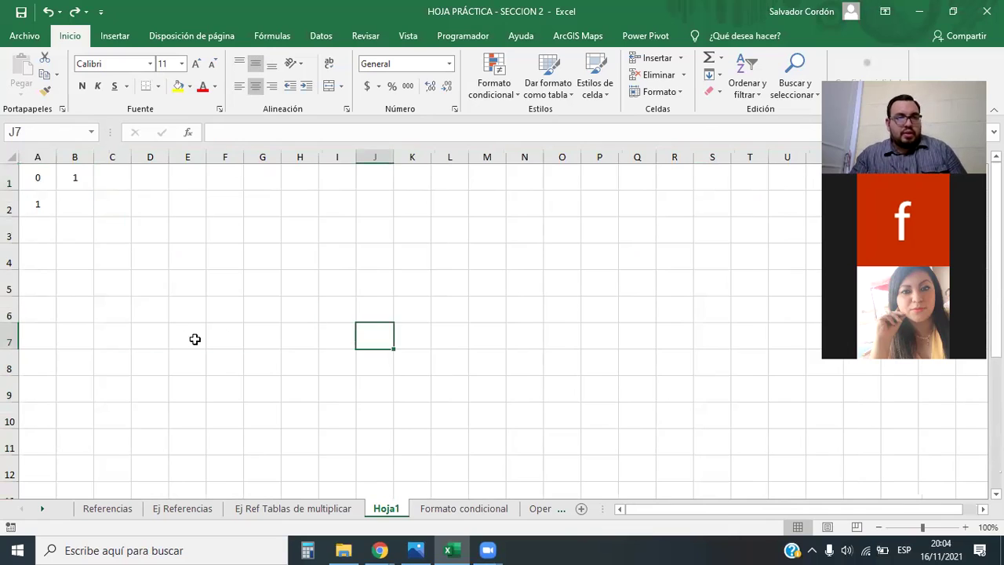
Extend the number series starting with 0 and 1 in A1:B1 across row 1 to 83 in CF1
left_click(38, 177)
left_click(78, 177)
type("1")
left_click_drag(42, 175, 787, 168)
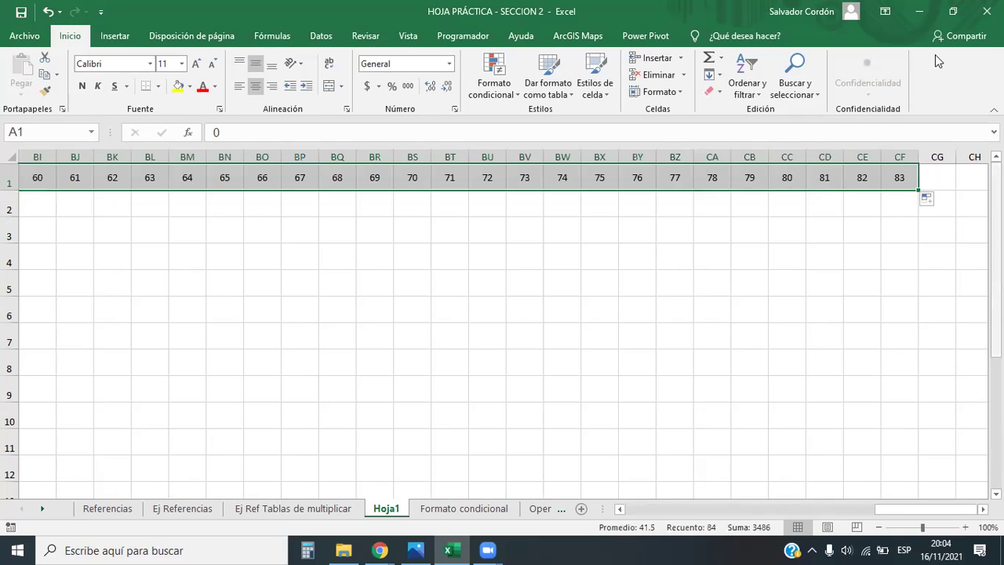
Extend the number series across row 1 to 200 in GS1 and down column A from A1:A2 to 200 in A201
left_click_drag(923, 194, 657, 198)
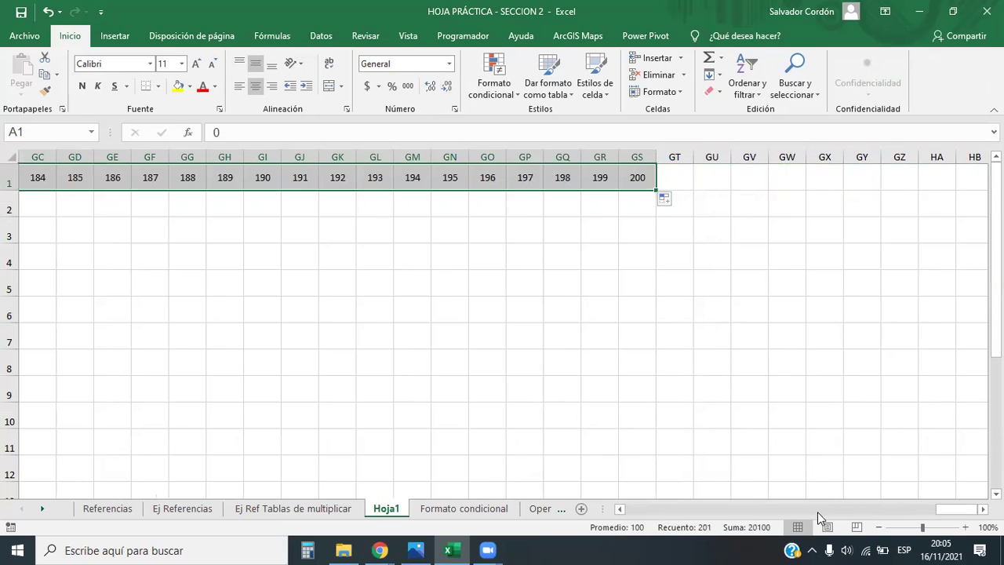
left_click(594, 298)
key("Home")
key("Up")
key("Up")
key("Up")
key("Up")
key("ctrl+Down")
key("ctrl+Up")
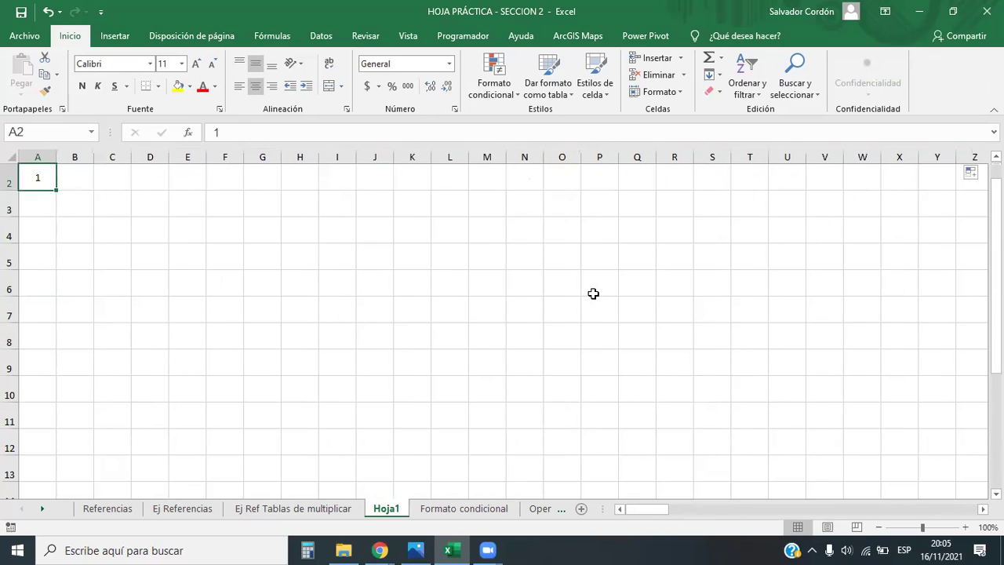
key("ctrl+Up")
key("shift+Down")
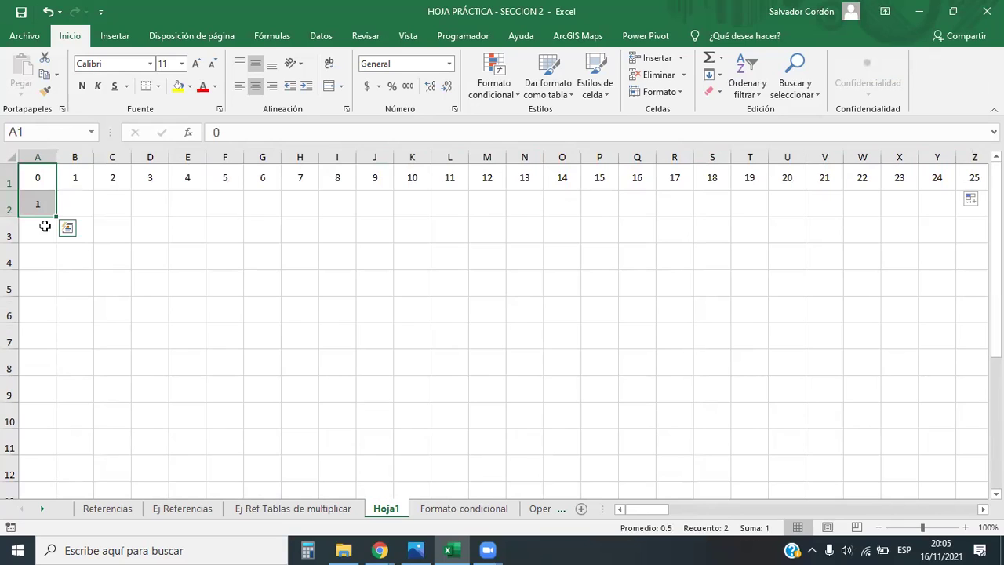
left_click_drag(57, 215, 32, 491)
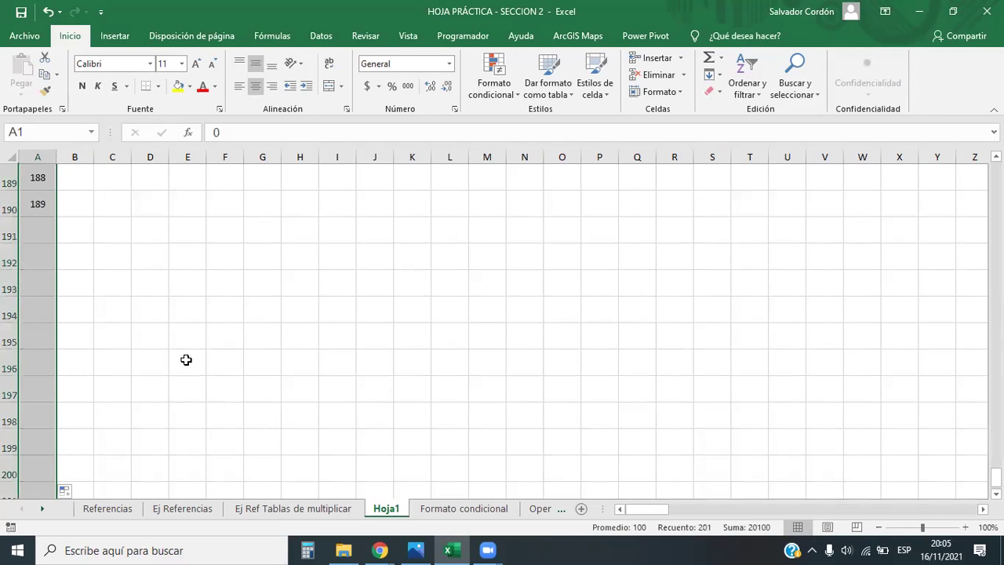
left_click(139, 364)
key("ctrl+Up")
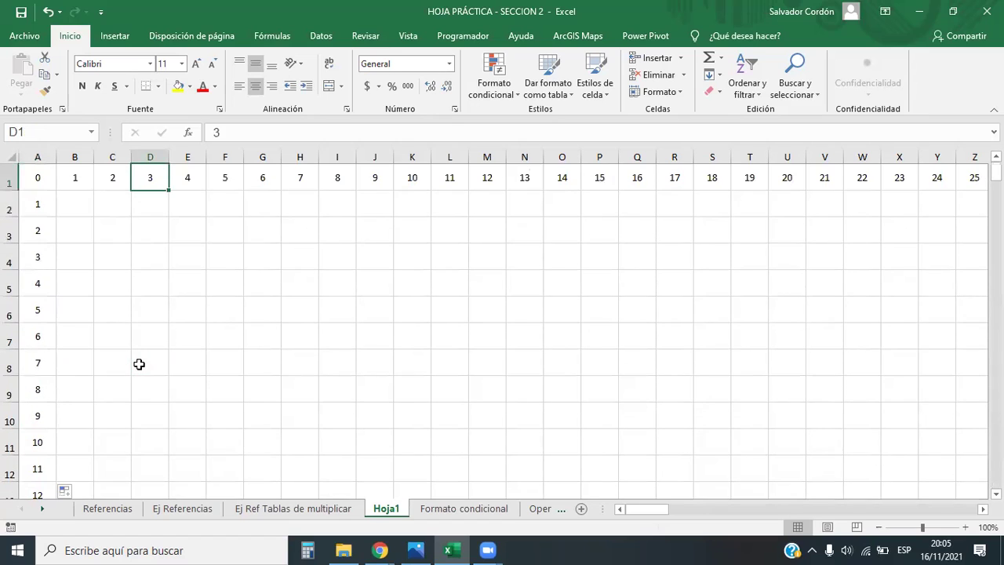
key("Down")
key("Left")
key("Left")
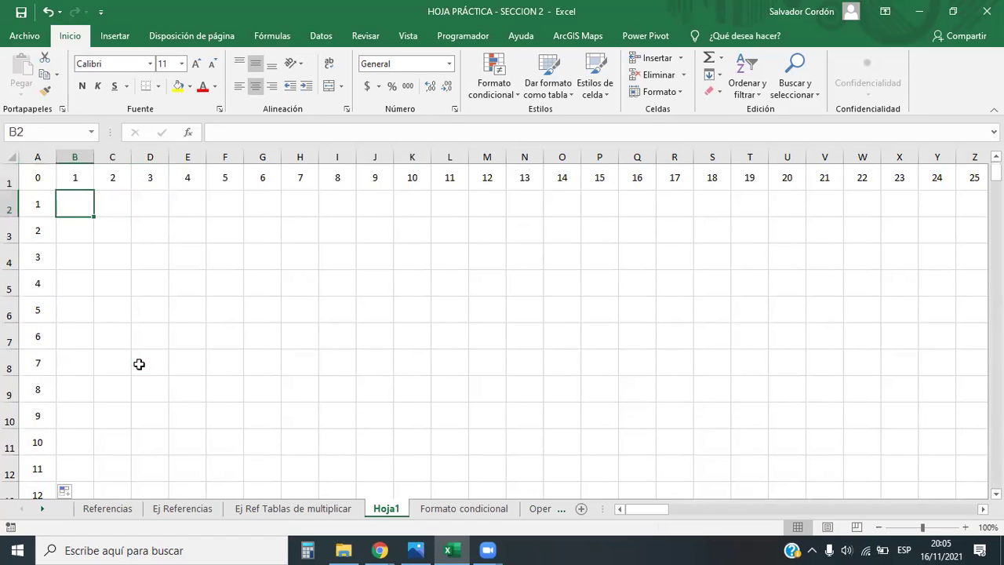
Apply a light orange fill to the header numbers in A1:GS1 and A1:A201
left_click(42, 175)
key("ctrl+shift+Right")
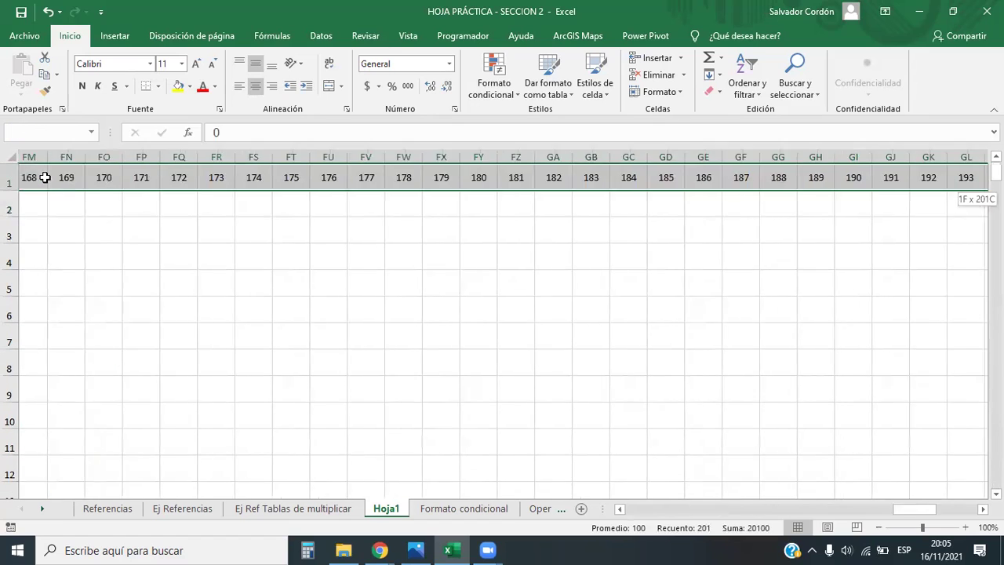
left_click(179, 89)
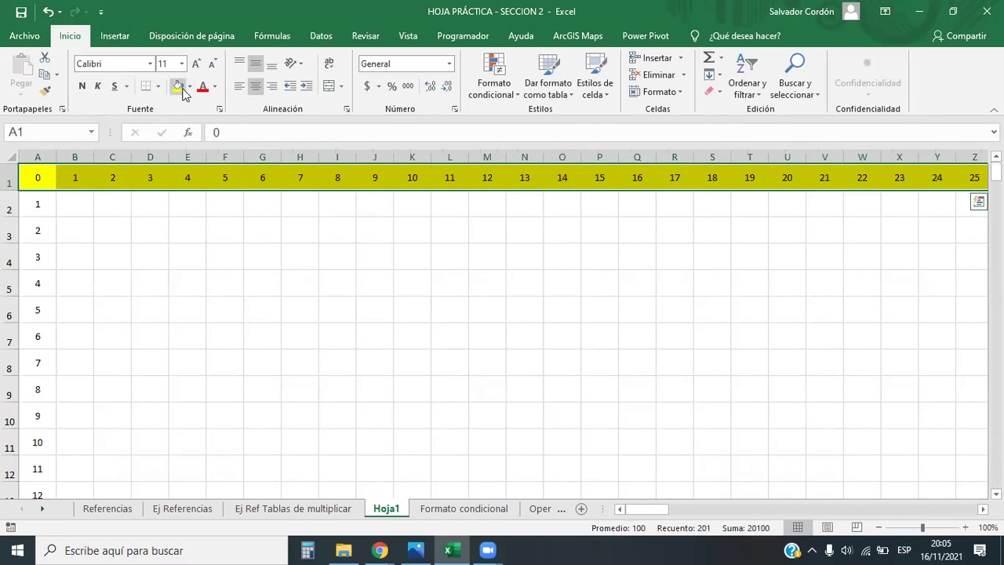
left_click(189, 86)
left_click(240, 145)
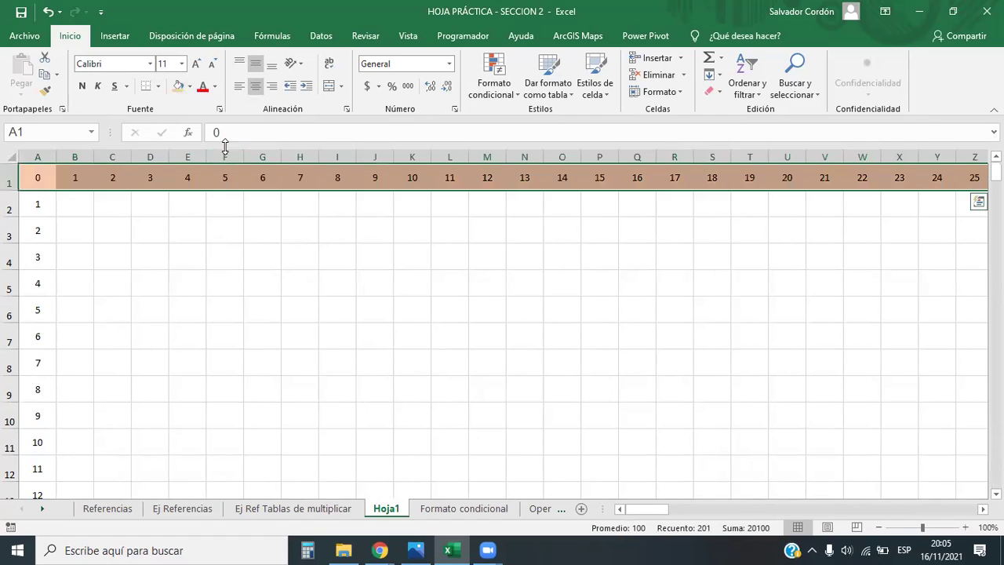
left_click(36, 174)
key("ctrl+shift+Down")
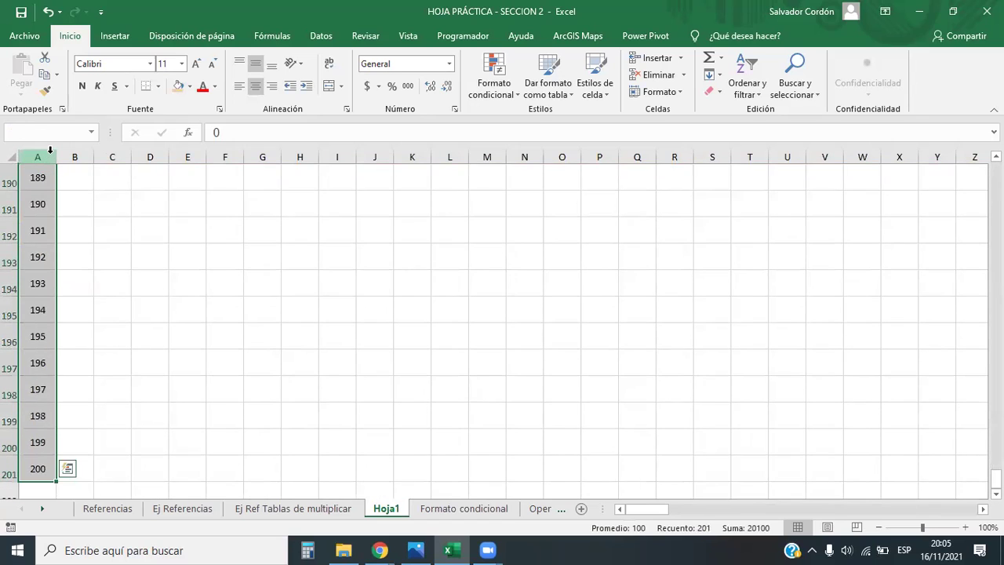
key("ctrl+BackSpace")
Apply all borders to the whole table range A1:GS201
left_click(43, 173)
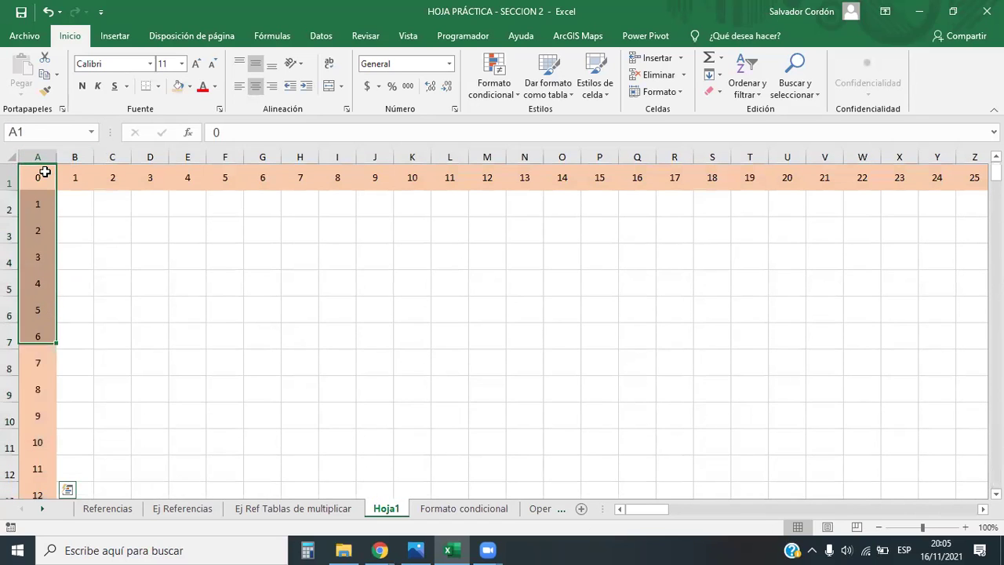
key("ctrl+shift+Right")
key("ctrl+shift+Down")
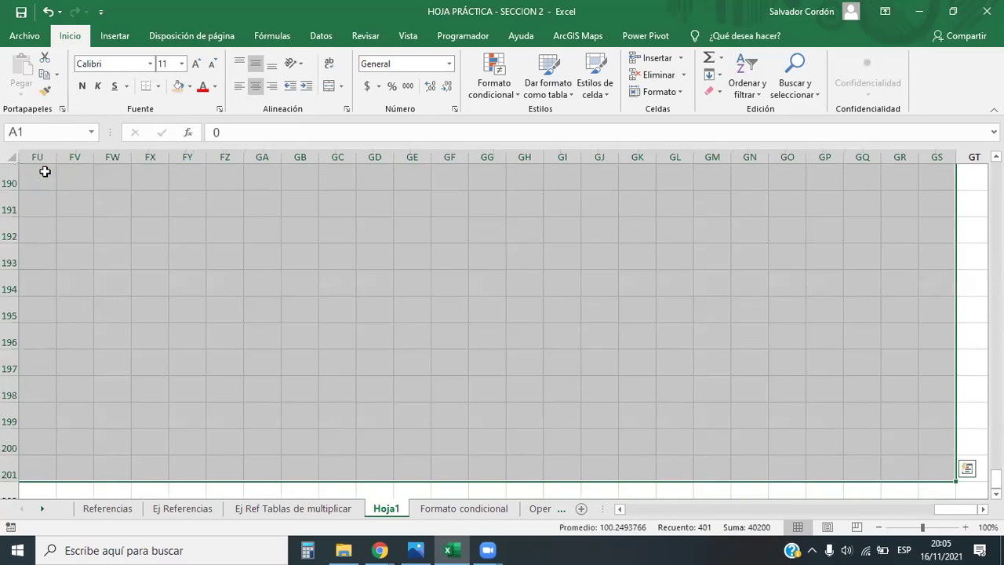
left_click(157, 86)
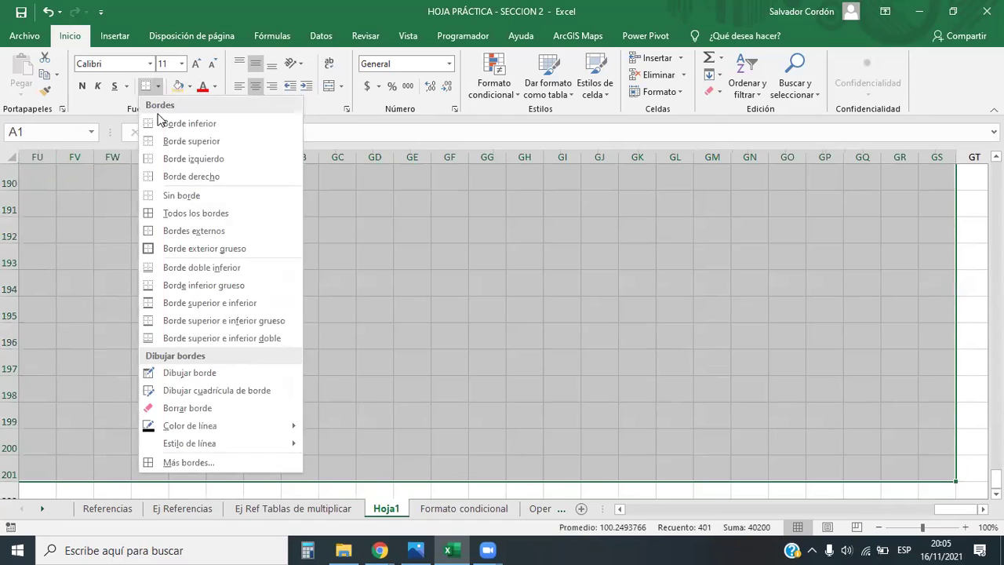
left_click(170, 213)
Check the borders and header fill from the table's first cells out to its far edges
key("ctrl+BackSpace")
key("ctrl+Home")
key("Right")
key("ctrl+Right")
key("ctrl+Home")
key("ctrl+Down")
key("ctrl+Home")
key("ctrl+shift+End")
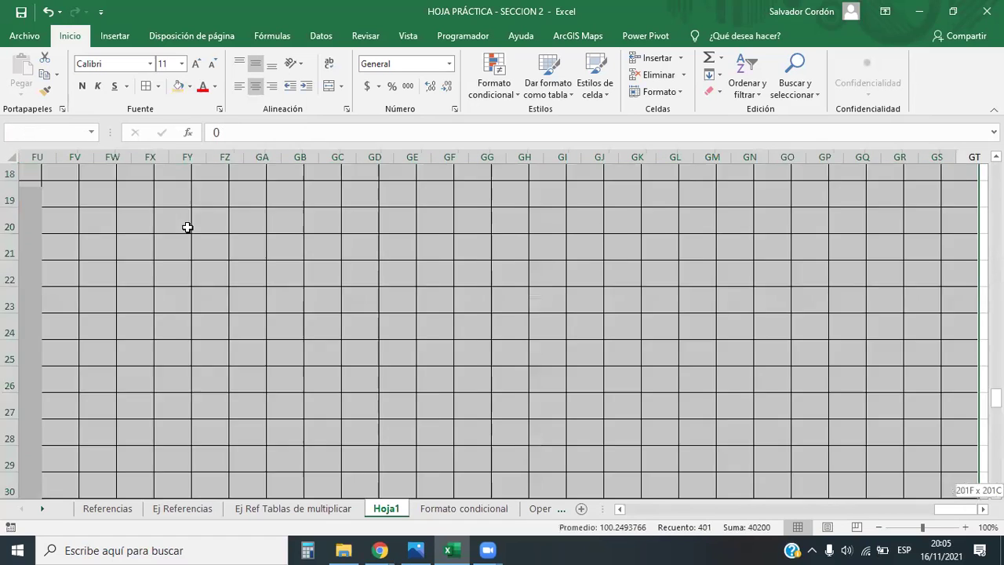
key("ctrl+BackSpace")
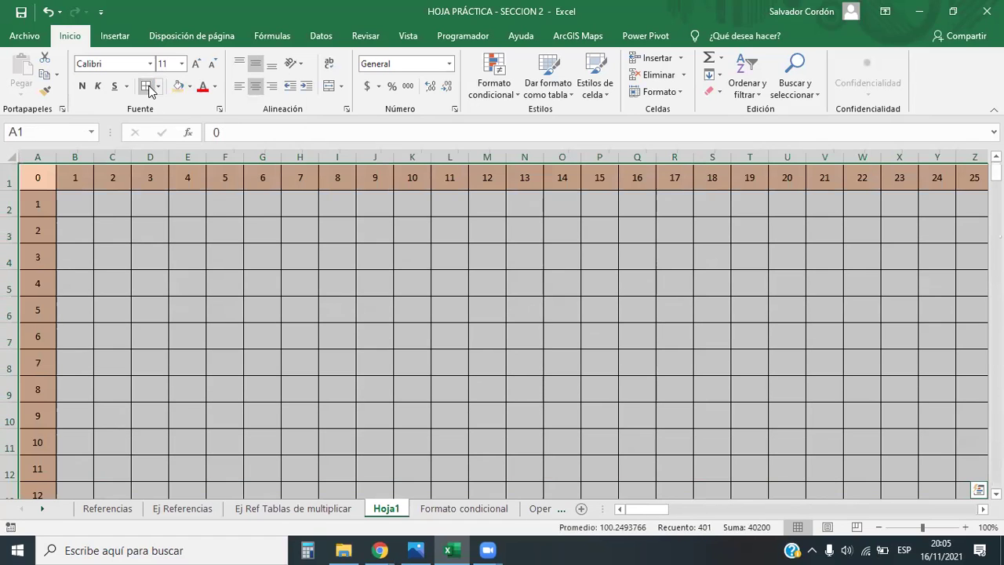
key("ctrl+q")
key("Left")
key("Escape")
key("ctrl+Home")
key("Right")
key("Right")
key("Down")
key("Down")
key("Left")
key("Left")
key("shift+Up")
key("shift+Up")
key("Up")
key("Right")
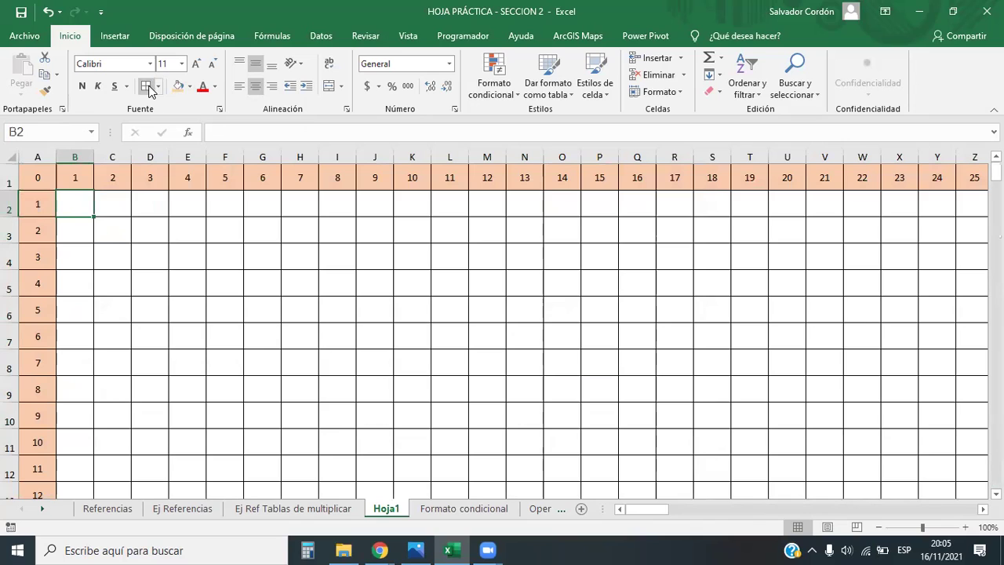
Enter the formula =A2*B1 in cell B2 to multiply the row header by the column header
type("=")
left_click(42, 202)
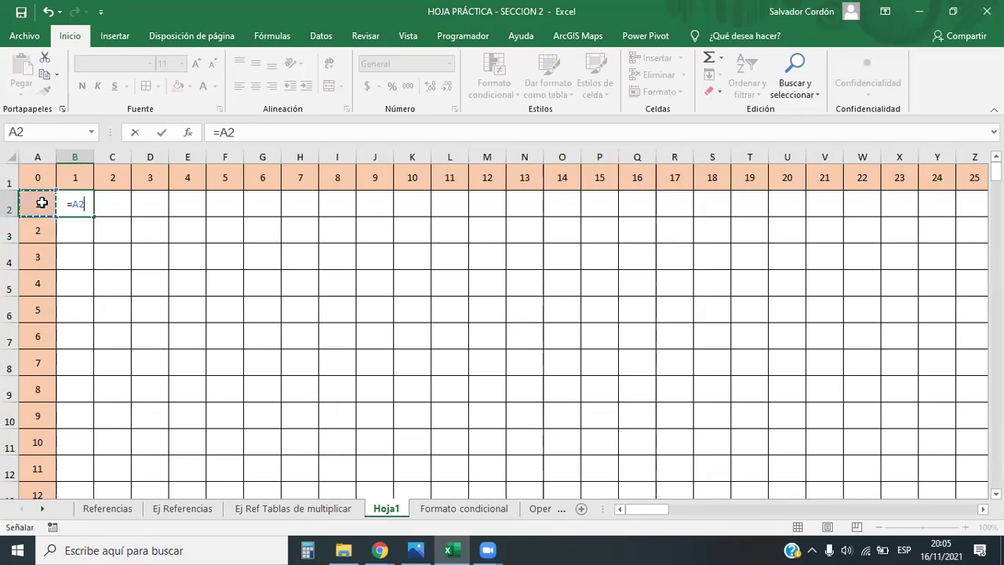
type("*")
left_click(79, 175)
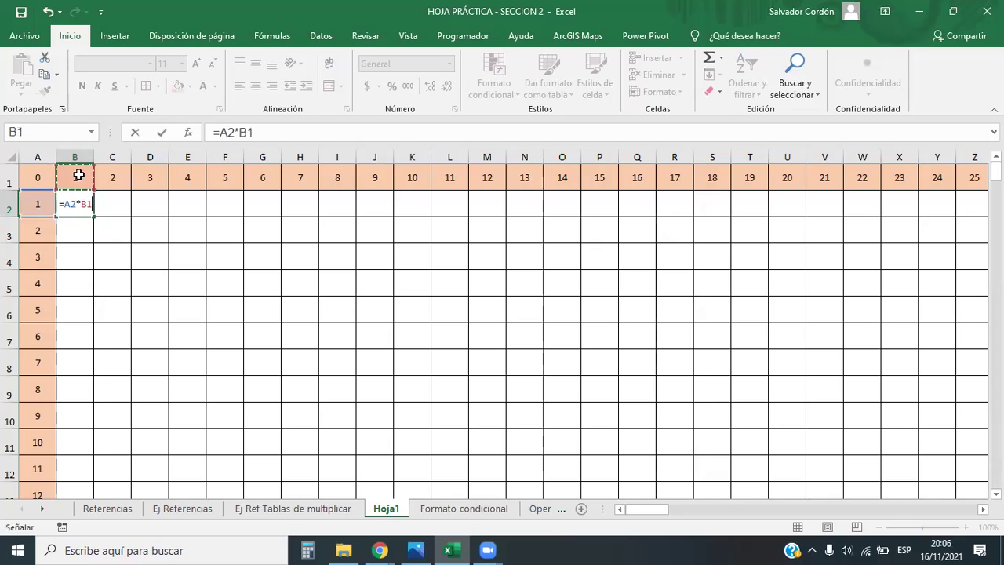
key("Return")
left_click(78, 199)
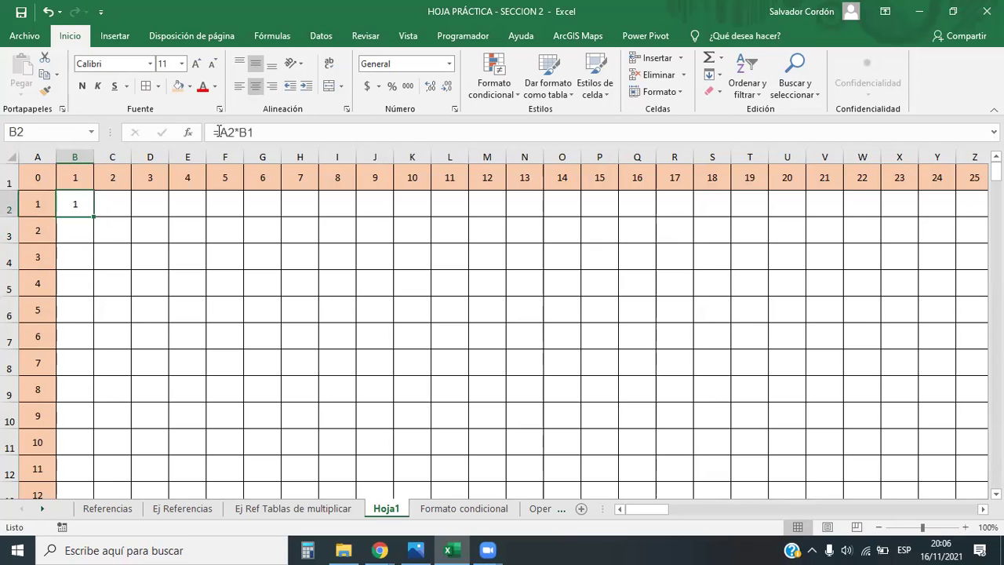
Convert the B2 formula to mixed references so it reads =$A2*B$1
left_click(233, 130)
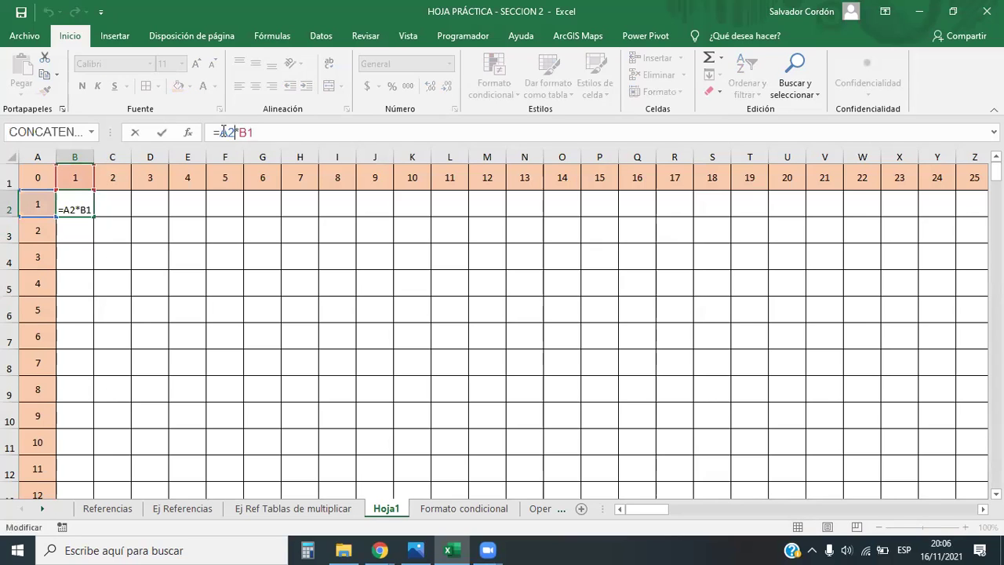
left_click(223, 132)
type("$A2*B")
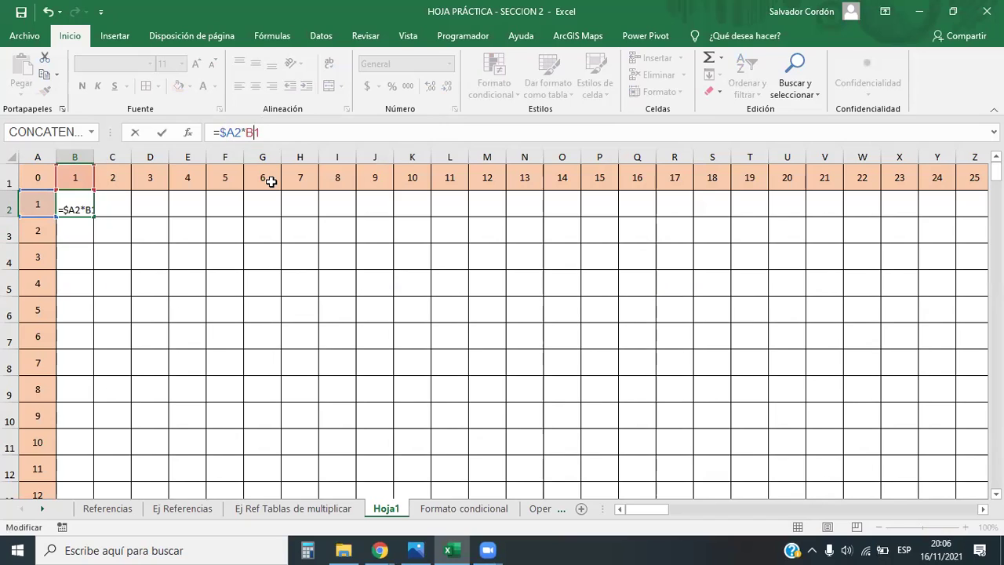
type("$")
key("Return")
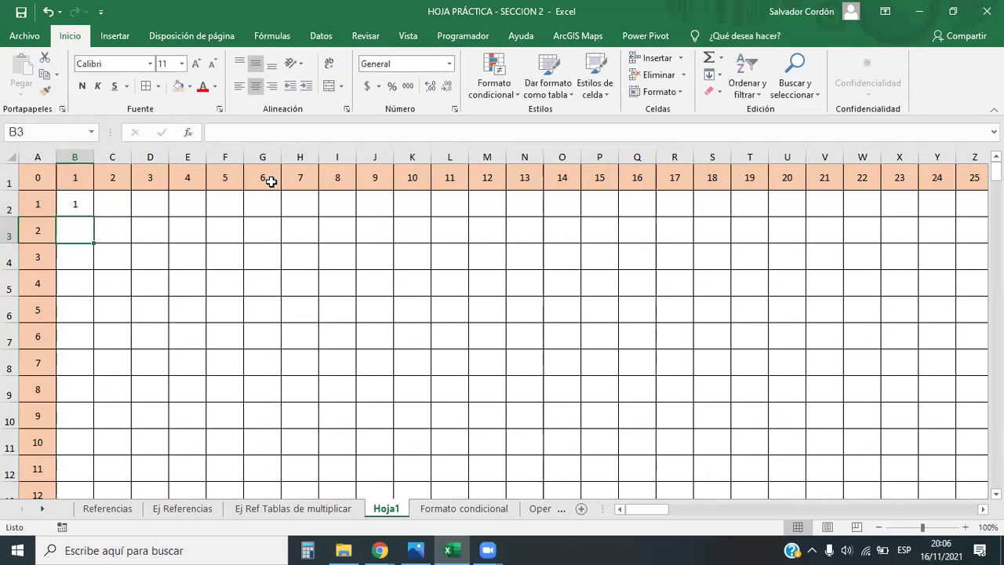
Copy the B2 formula across row 2 to GS2 and down the whole table to row 201
left_click(88, 210)
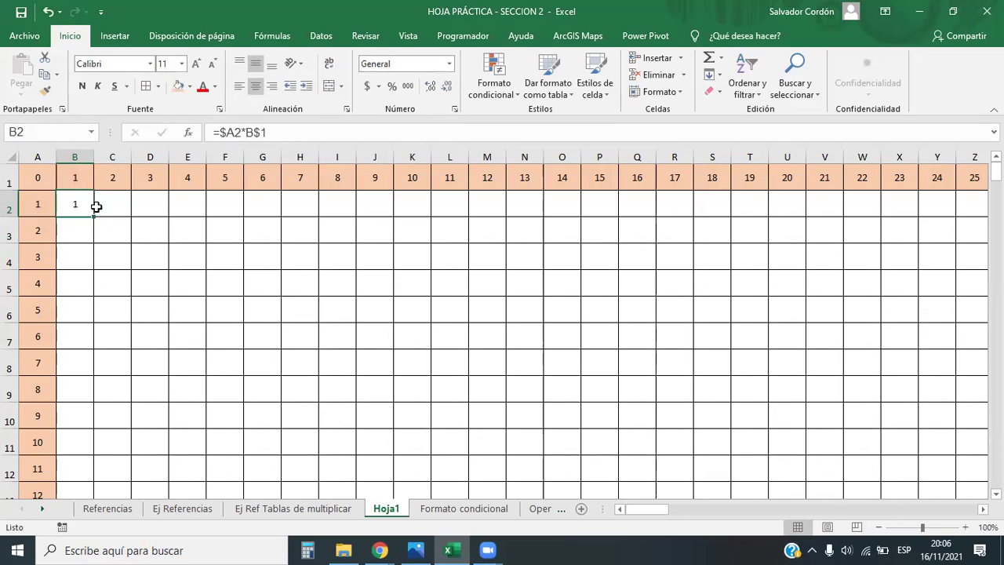
left_click_drag(93, 217, 750, 205)
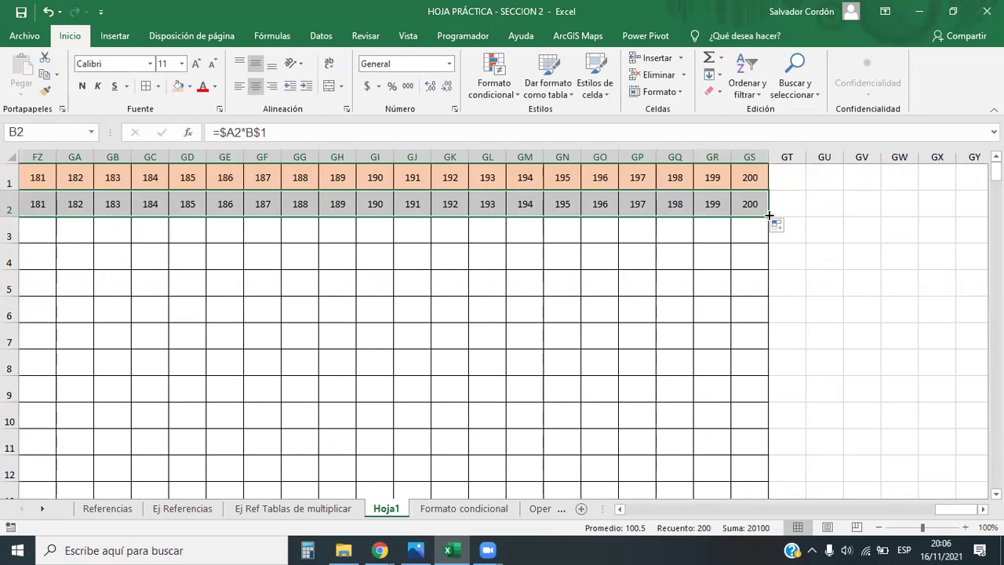
double_click(769, 214)
Examine the filled products at the table's first columns and at its last cell, GS201
left_click(738, 228)
key("ctrl+Left")
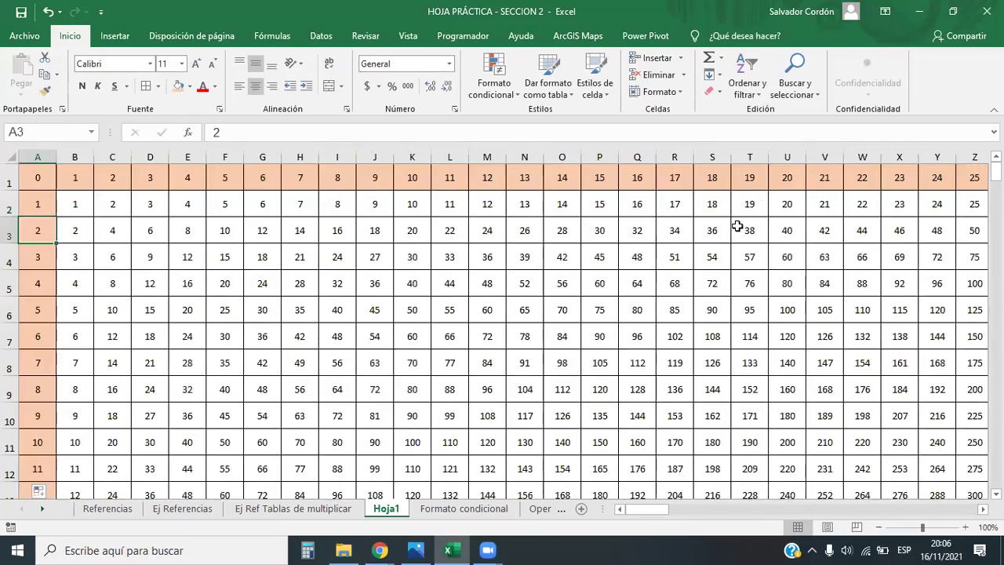
key("ctrl+Down")
key("ctrl+Right")
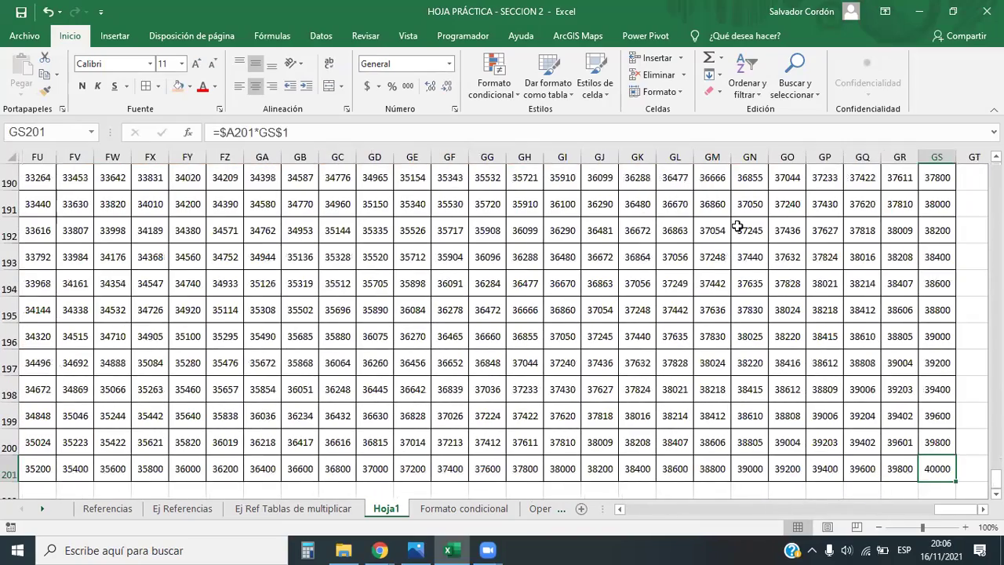
key("ctrl+Left")
key("ctrl+Up")
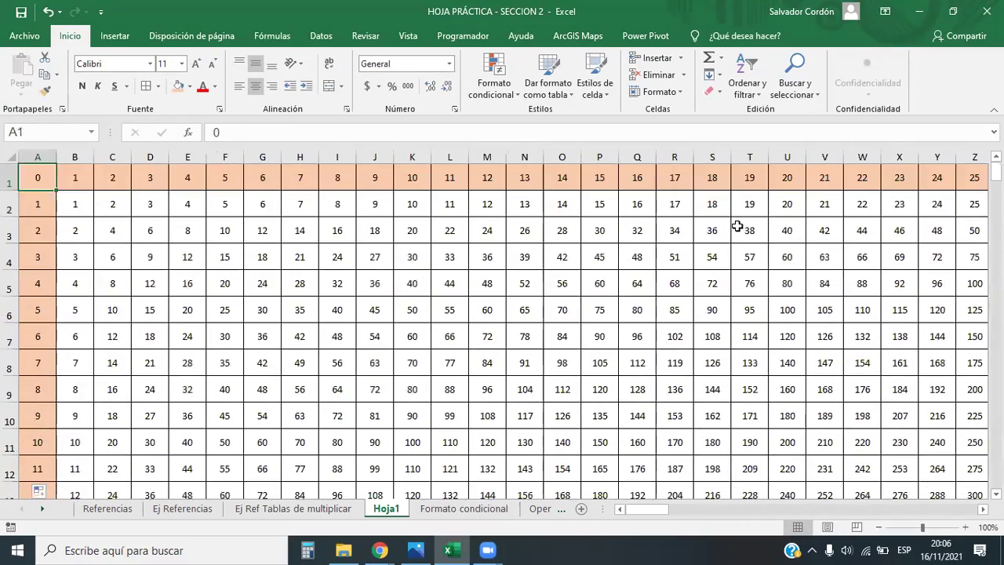
Examine the products along row 1's far end and down to row 23 around columns FL and FM
key("ctrl+Right")
key("Left")
key("Left")
key("Left")
key("Left")
key("Left")
key("Left")
key("Left")
key("Left")
key("Left")
key("Left")
key("Left")
key("Left")
key("Left")
key("Left")
key("Left")
key("Left")
key("Left")
key("Left")
key("Left")
key("Left")
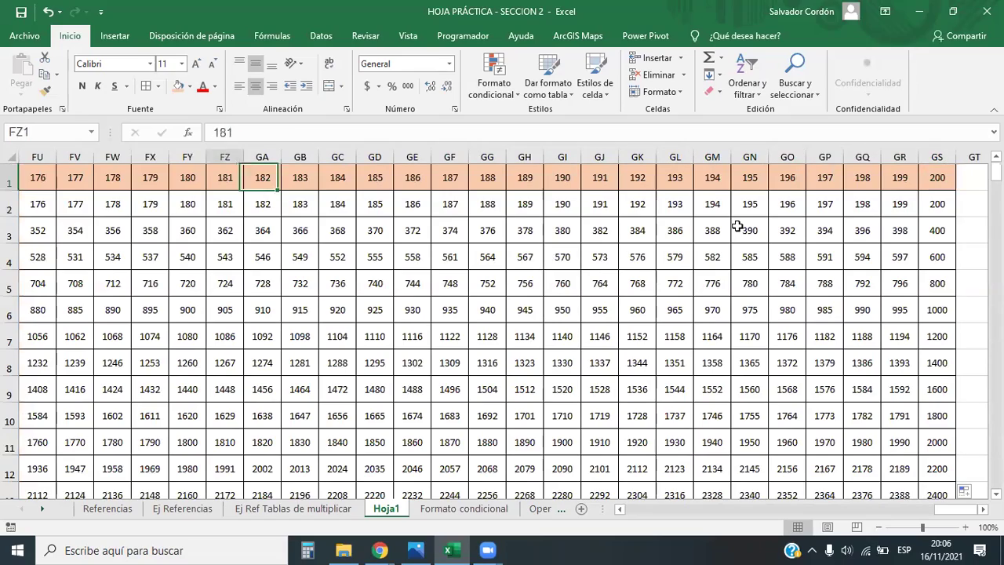
key("Down")
key("Down")
key("Down")
key("Down")
key("Down")
key("Down")
key("Down")
key("Down")
key("Down")
key("Down")
key("Down")
key("Down")
key("Down")
key("Down")
key("Down")
key("Down")
key("Down")
key("Down")
key("Down")
key("Down")
key("Right")
key("Right")
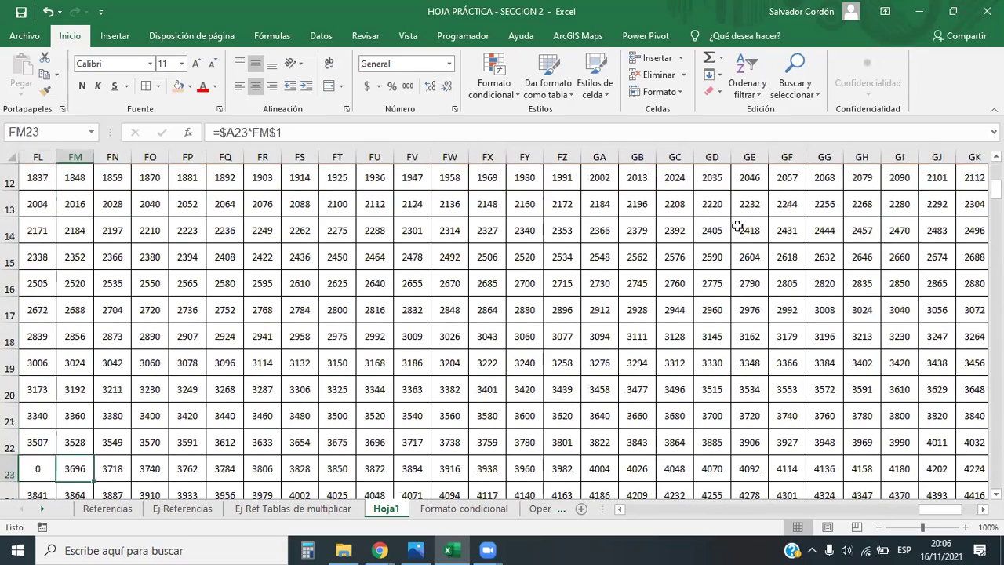
Undo the stray 0 entered over the formula in cell FL23
key("Left")
key("Left")
key("ctrl+z")
Examine the products and their mixed-reference formulas across to column FY and down to row 39
key("Right")
key("Right")
key("Right")
key("Right")
key("Right")
key("Right")
key("Right")
key("Right")
key("Right")
key("Right")
key("Right")
key("Right")
key("Right")
key("Down")
key("Down")
key("Down")
key("Down")
key("Down")
key("Down")
key("Down")
key("Down")
key("Down")
key("Down")
key("Down")
key("Down")
key("Down")
key("Down")
key("Down")
key("Down")
key("Down")
key("Down")
key("Down")
key("Down")
key("Down")
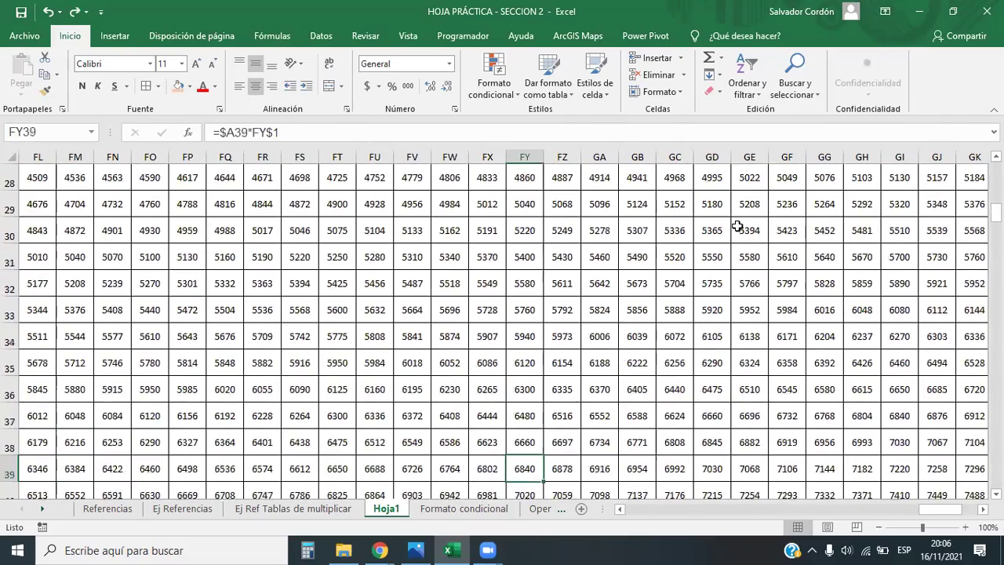
Examine the products and mixed-reference formulas in column FY up to row 33 and across the neighbouring columns
key("Up")
key("Up")
key("Up")
key("Up")
key("Up")
key("Up")
key("Up")
key("Up")
key("Up")
key("Up")
key("Up")
key("Up")
key("Up")
key("Up")
key("Up")
key("Up")
key("Down")
key("Down")
key("Down")
key("Down")
key("Down")
key("Down")
key("Down")
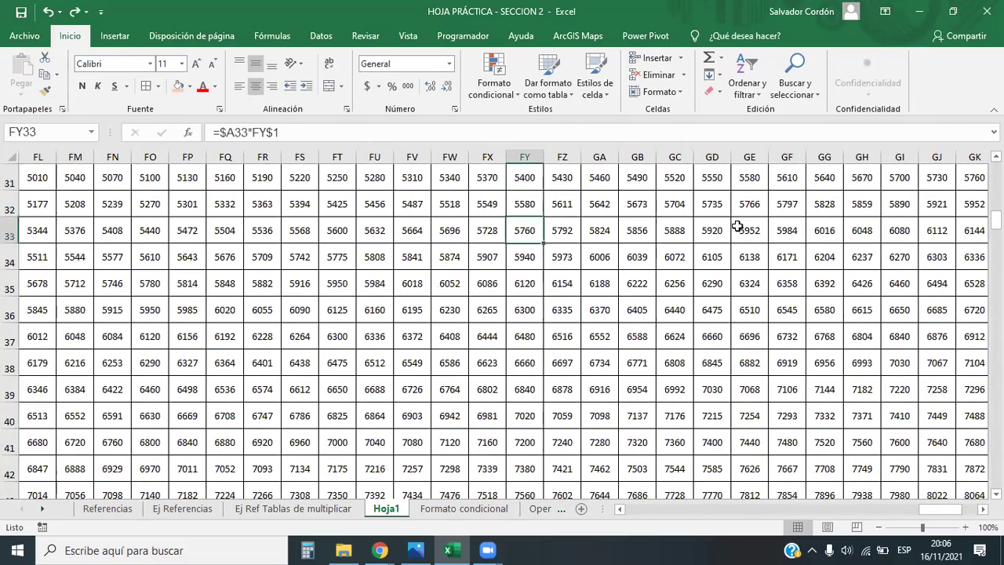
key("Left")
key("Left")
key("Left")
key("Left")
key("Left")
key("Left")
key("Left")
key("Left")
key("Right")
key("Right")
key("Right")
key("Right")
key("Right")
key("Right")
key("Right")
key("Right")
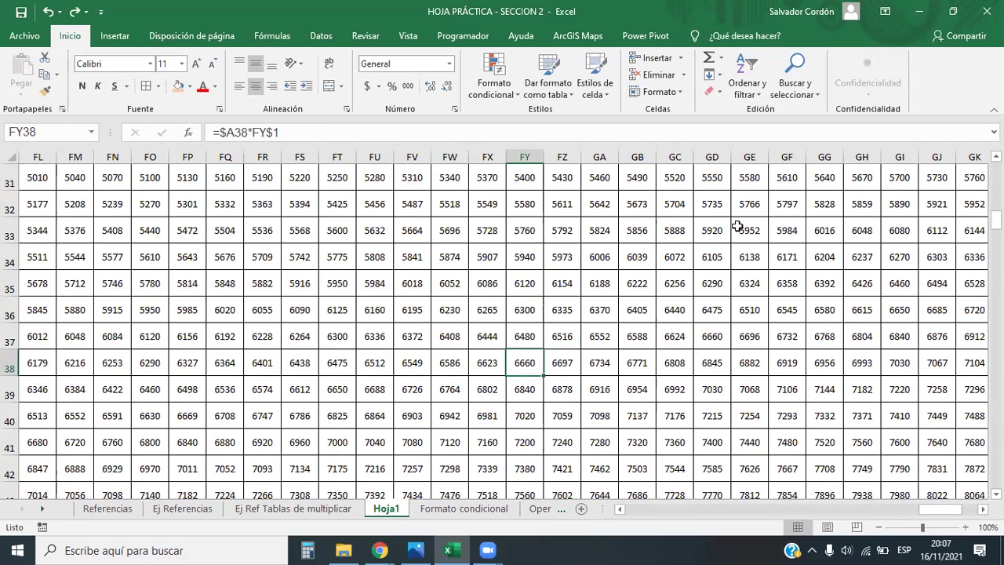
Highlight cell FX38 with a yellow fill
left_click(487, 364)
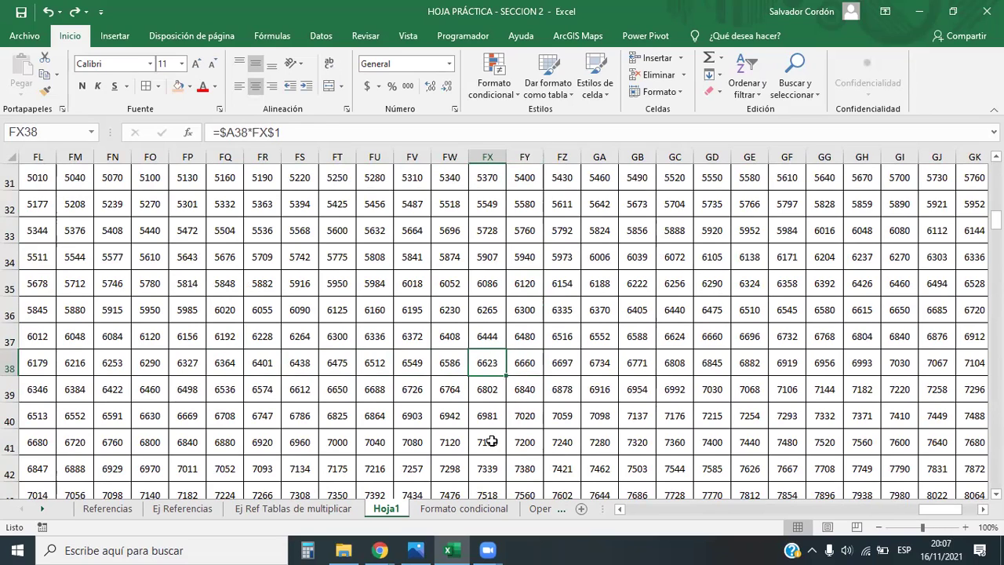
left_click(189, 86)
left_click(214, 201)
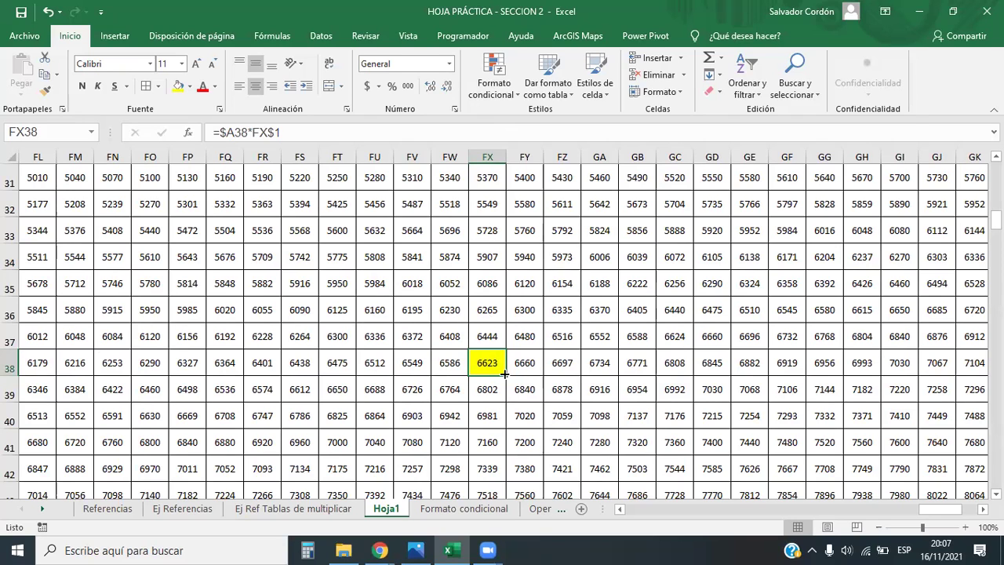
Examine column FX's heading and last product, the ends of column A, and the block of products starting at B2
key("ctrl+Up")
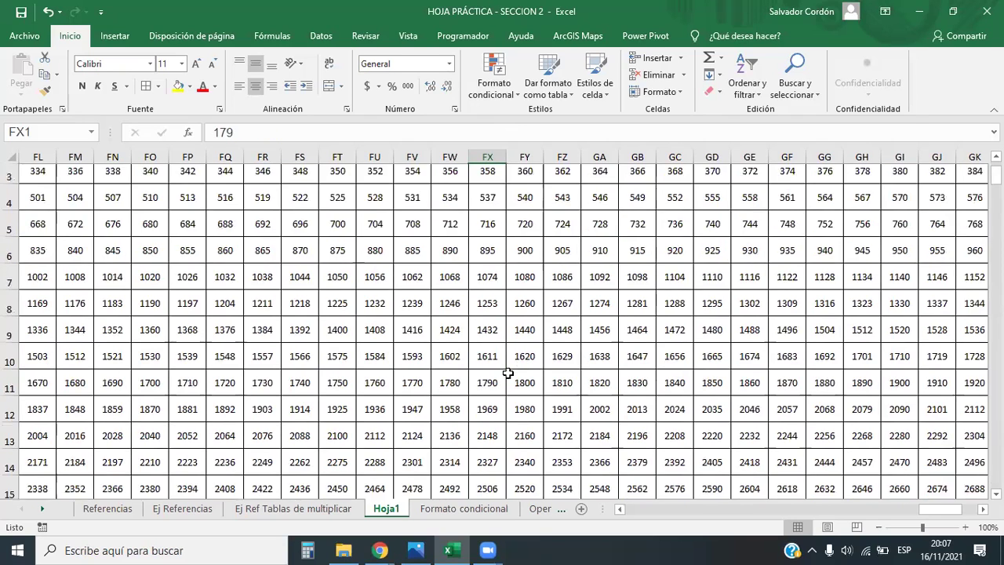
key("ctrl+Down")
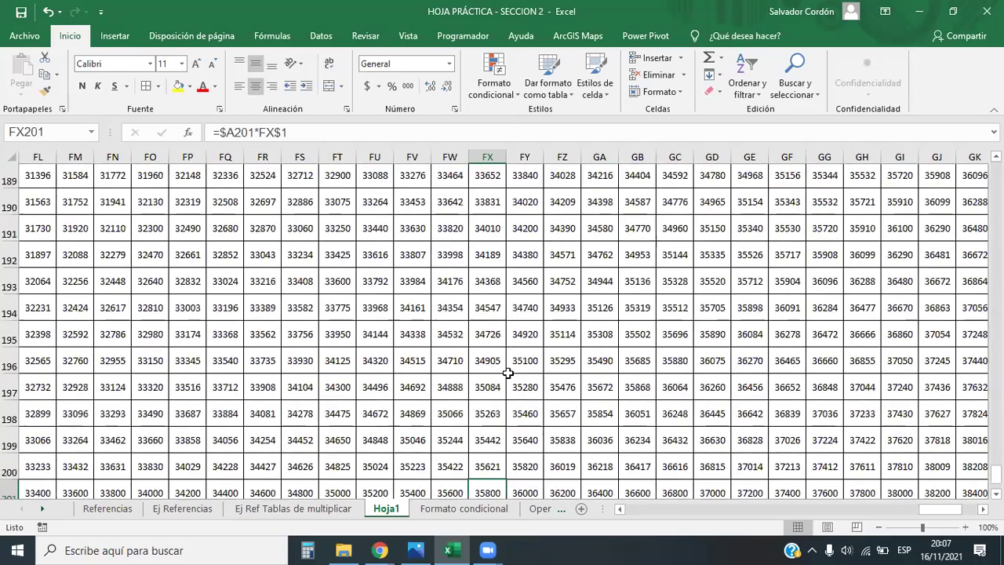
key("ctrl+Up")
key("ctrl+Left")
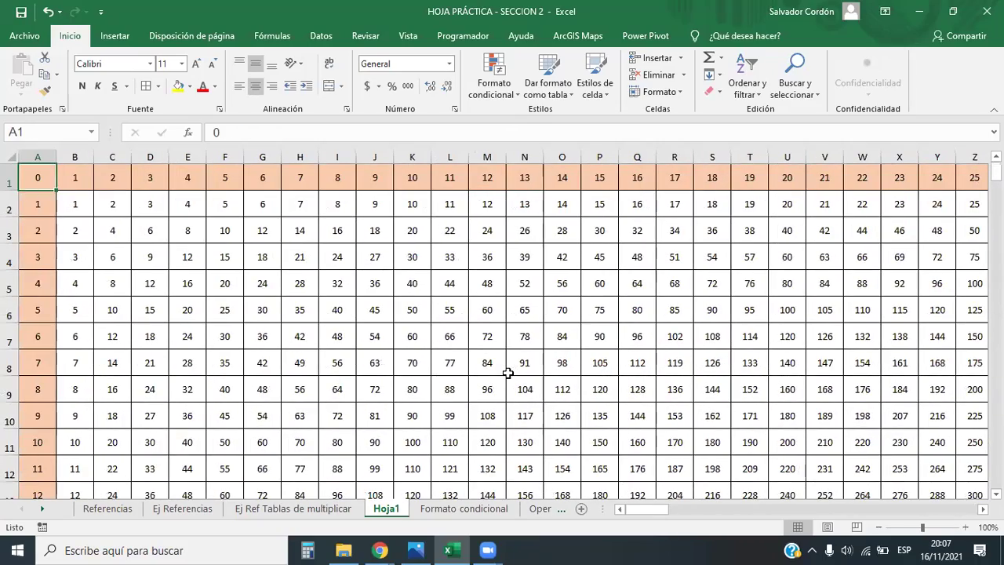
key("ctrl+End")
key("ctrl+Left")
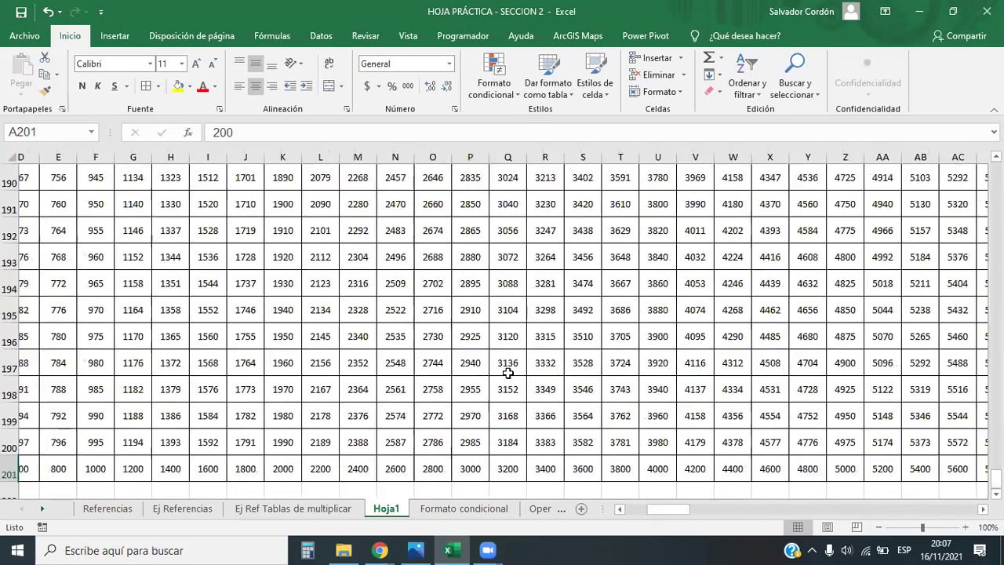
key("ctrl+Up")
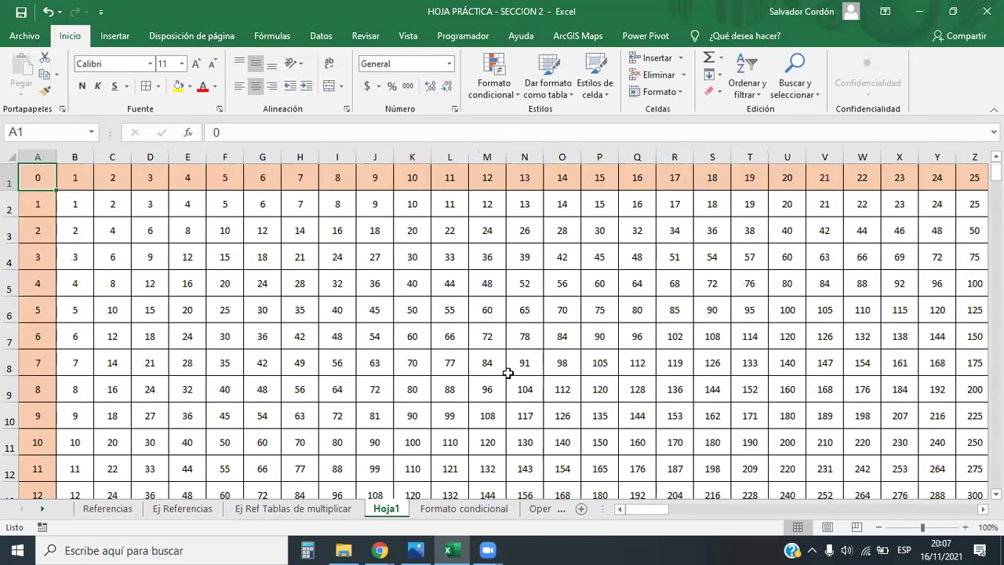
left_click(68, 192)
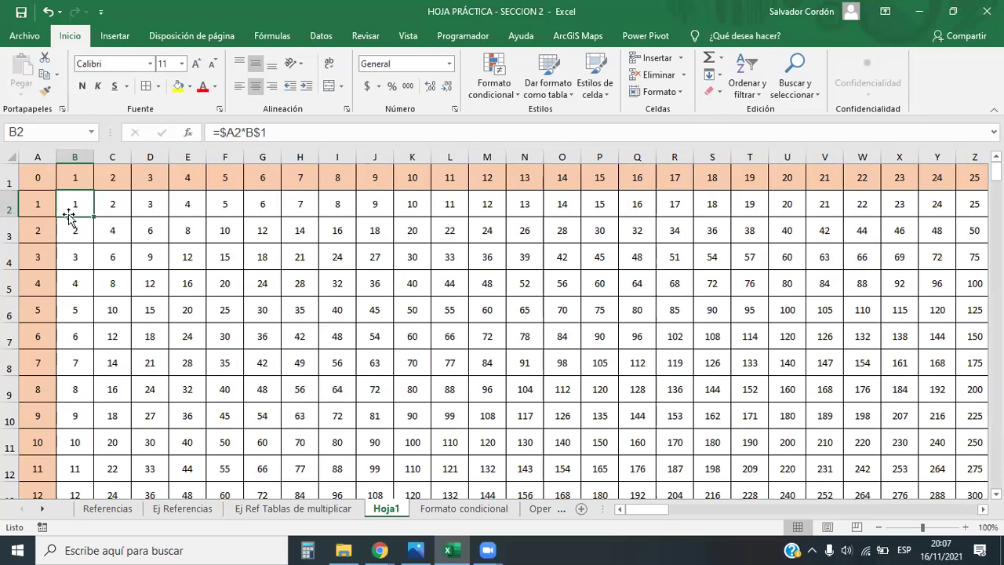
left_click_drag(81, 201, 226, 335)
left_click_drag(90, 223, 403, 417)
left_click(118, 255)
left_click(78, 203)
left_click(30, 166)
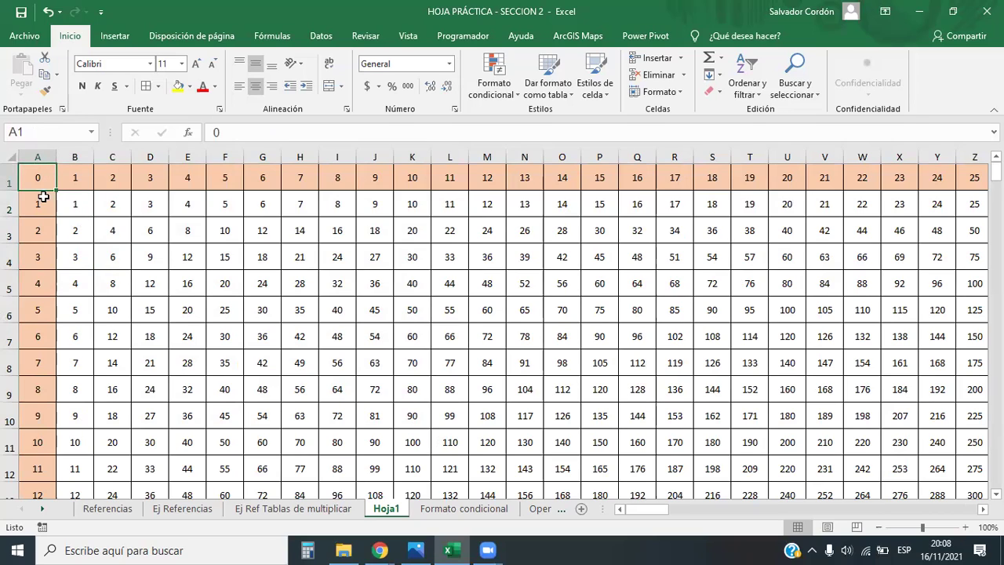
Freeze the panes at cell B2 to lock row 1 and column A as headings
left_click(69, 207)
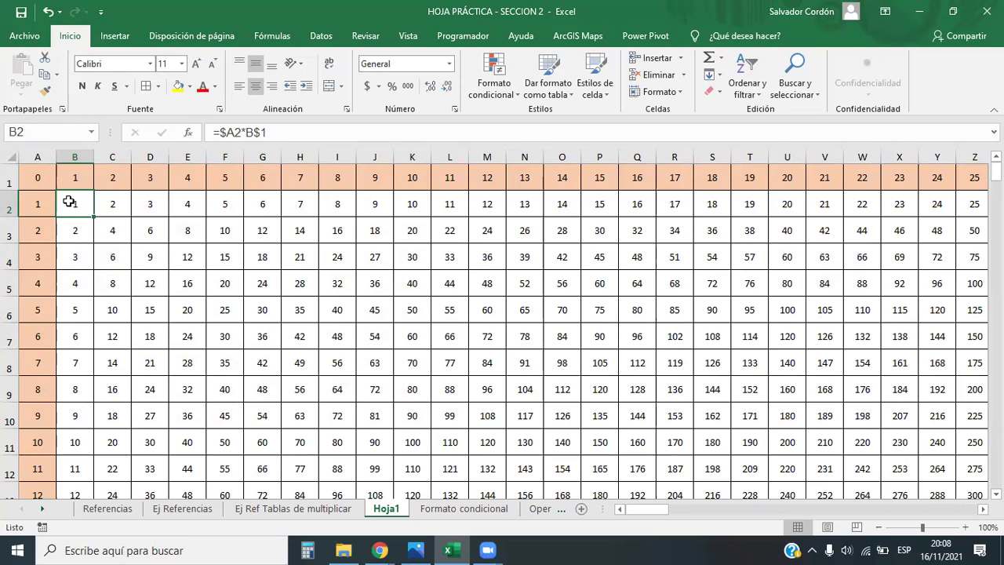
left_click(408, 37)
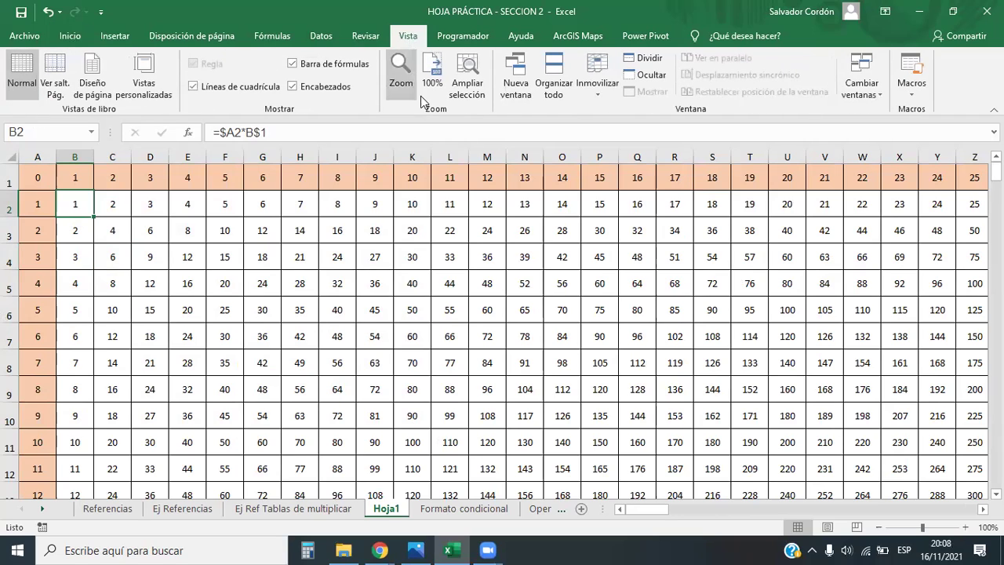
left_click(598, 78)
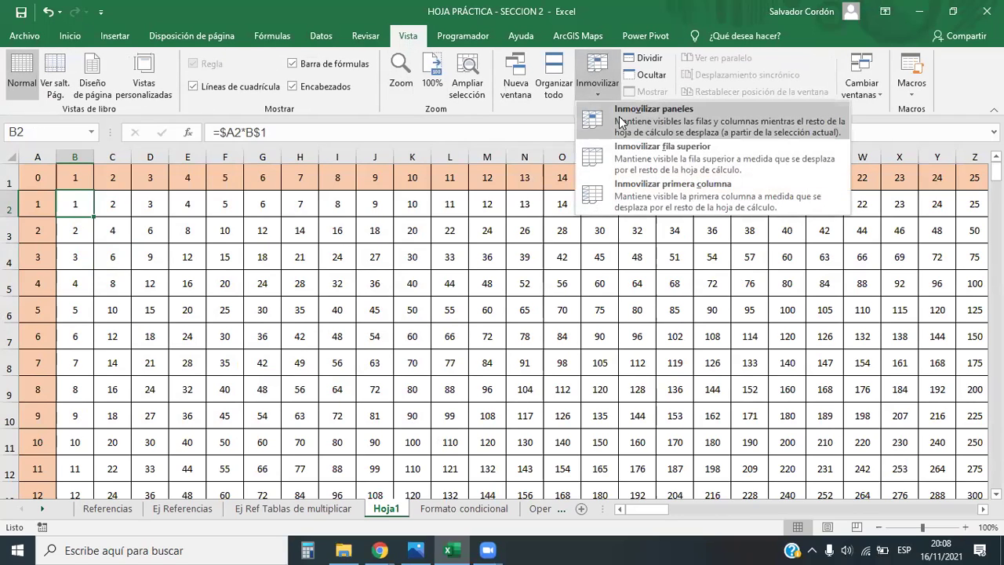
left_click(659, 122)
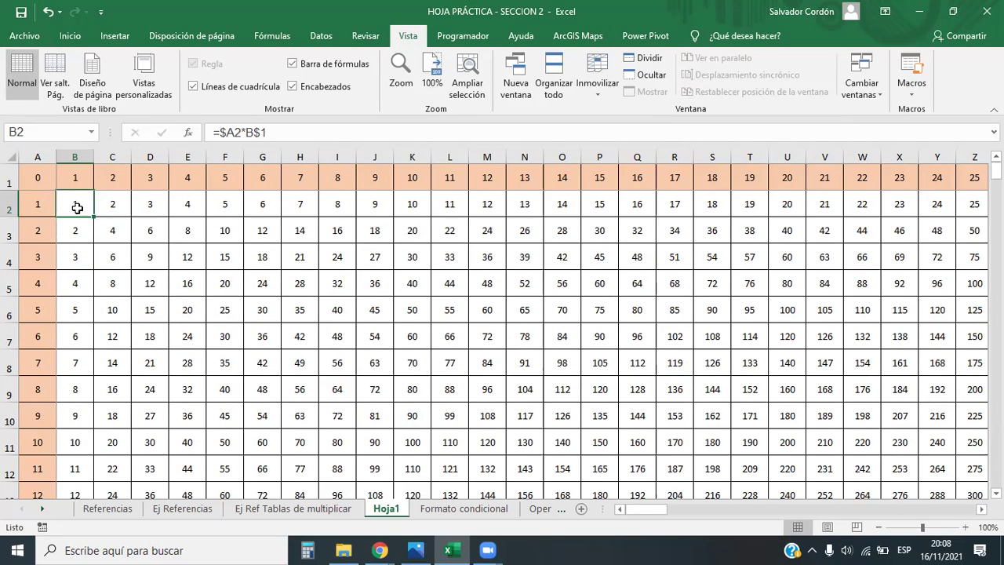
Check the frozen column A while moving across row 2 from column B to column AX
key("Right")
key("Right")
key("Right")
key("Right")
key("Right")
key("Right")
key("Right")
key("Right")
key("Right")
key("Right")
key("Right")
key("Right")
key("Right")
key("Right")
key("Right")
key("Right")
key("Right")
key("Right")
key("Right")
key("Right")
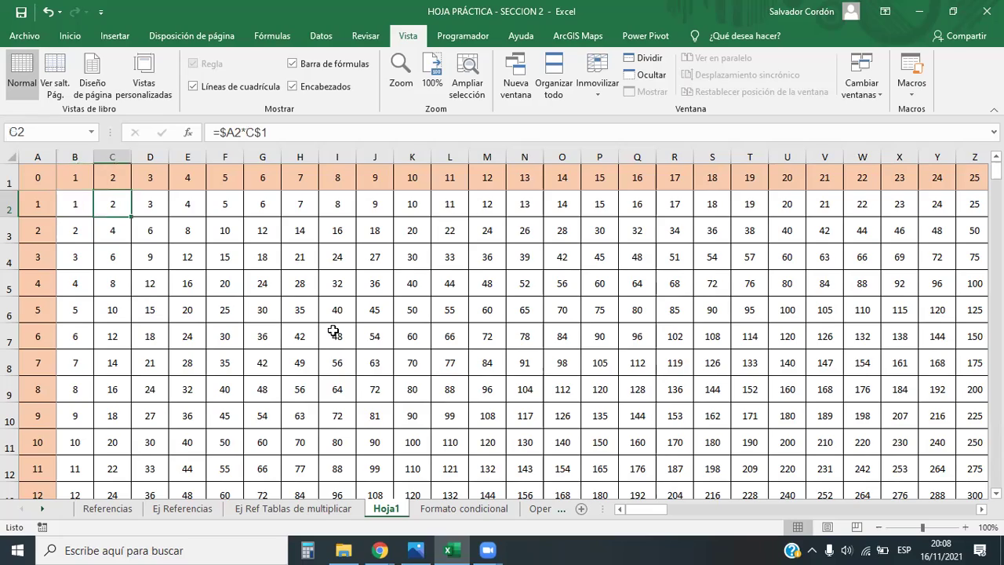
key("Right")
key("Right")
key("Right")
key("Right")
key("Right")
key("Right")
key("Right")
key("Right")
key("Right")
key("Right")
key("Right")
key("Right")
key("Right")
key("Right")
key("Right")
key("Right")
key("Right")
key("Right")
key("Right")
key("Right")
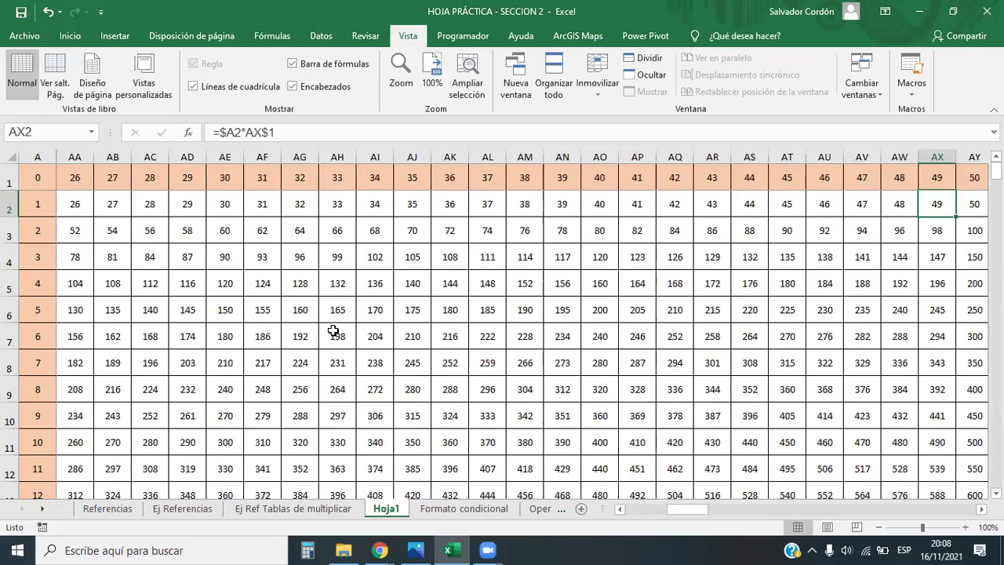
Check the frozen heading row and column while moving on to the products around cell BP30
key("Down")
key("Down")
key("Down")
key("Down")
key("Down")
key("Down")
key("Down")
key("Down")
key("Down")
key("Down")
key("Down")
key("Down")
key("Down")
key("Down")
key("Down")
key("Down")
key("Down")
key("Down")
key("Down")
key("Down")
key("Down")
key("Down")
key("Down")
key("Down")
key("Down")
key("Down")
key("Down")
key("Down")
key("Down")
key("Down")
key("Down")
key("Down")
key("Down")
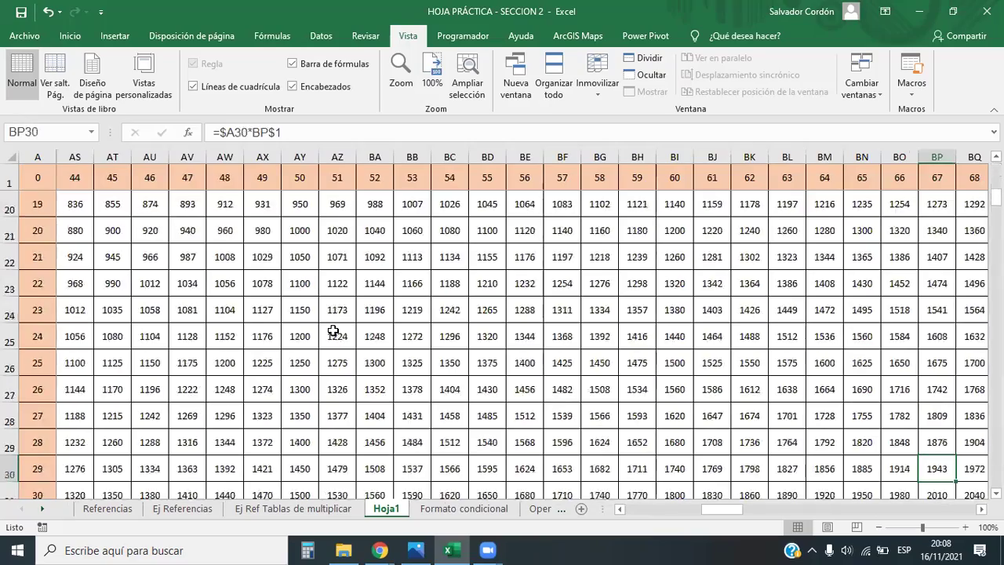
Check the frozen headings while moving from cell BP30 down and across the products to cell CV97
key("Down")
key("Down")
key("Down")
key("Down")
key("Down")
key("Down")
key("Down")
key("Down")
key("Down")
key("Down")
key("Down")
key("Down")
key("Down")
key("Down")
key("Down")
key("Down")
key("Down")
key("Down")
key("Down")
key("Down")
key("Right")
key("Right")
key("Right")
key("Right")
key("Right")
key("Right")
key("Right")
key("Right")
key("Right")
key("Right")
key("Right")
key("Right")
key("Right")
key("Right")
key("Right")
key("Right")
key("Right")
key("Right")
key("Right")
key("Right")
key("Right")
key("Right")
key("Right")
key("Right")
key("Right")
key("Right")
key("Right")
key("Right")
key("Right")
key("Right")
key("Right")
key("Right")
key("Right")
key("Right")
key("Right")
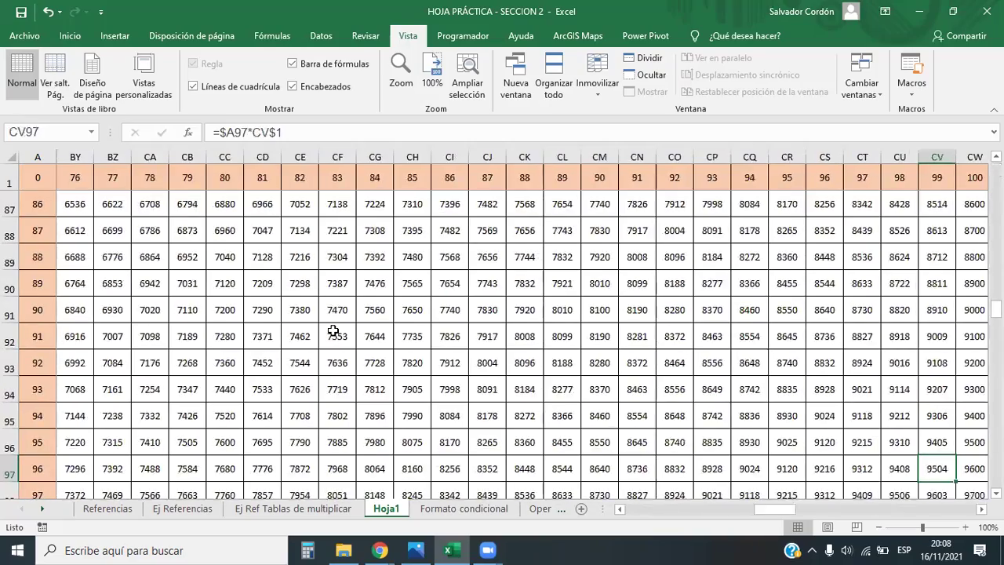
Check the frozen heading row and column while continuing through column DG to the products around row 148
key("Left")
key("Down")
key("Down")
key("Down")
key("Down")
key("Down")
key("Down")
key("Down")
key("Down")
key("Down")
key("Down")
key("Down")
key("Down")
key("Down")
key("Down")
key("Down")
key("Down")
key("Down")
key("Down")
key("Down")
key("Down")
key("Down")
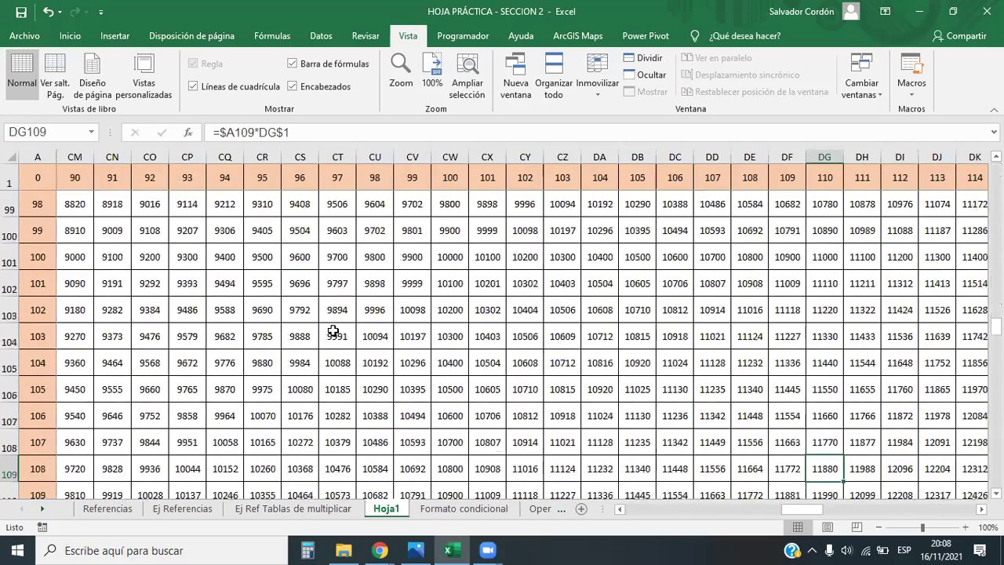
key("Up")
key("Up")
key("Up")
key("Up")
key("Up")
key("Up")
key("Up")
key("Up")
key("Up")
key("Up")
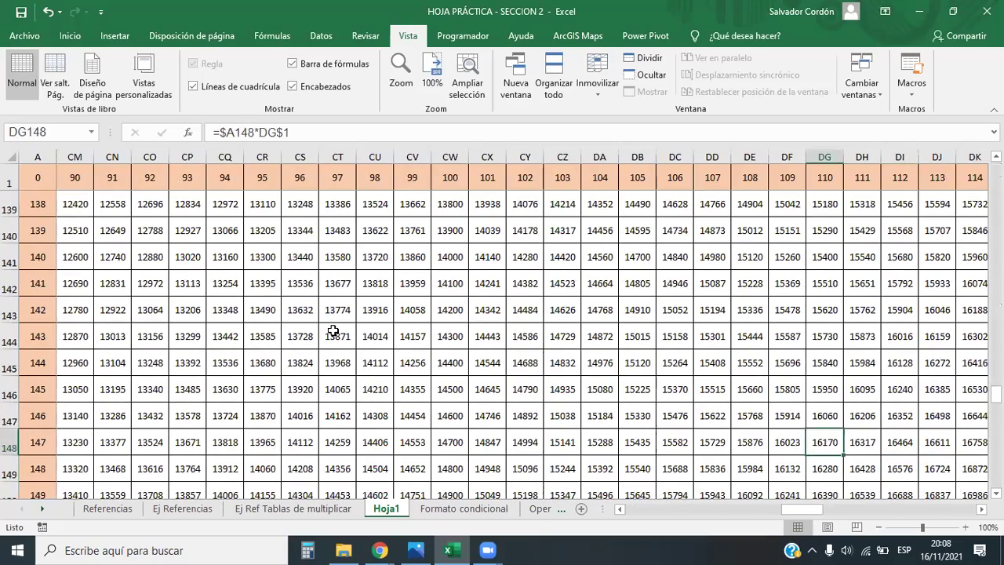
Check the frozen headings while moving across the products from column DG to cell FM139
key("Right")
key("Right")
key("Right")
key("Right")
key("Right")
key("Right")
key("Right")
key("Right")
key("Right")
key("Right")
key("Right")
key("Right")
key("Right")
key("Right")
key("Right")
key("Right")
key("Right")
key("Right")
key("Right")
key("Right")
key("Right")
key("Right")
key("Right")
key("Right")
key("Right")
key("Right")
key("Right")
key("Right")
key("Right")
key("Right")
key("Right")
key("Right")
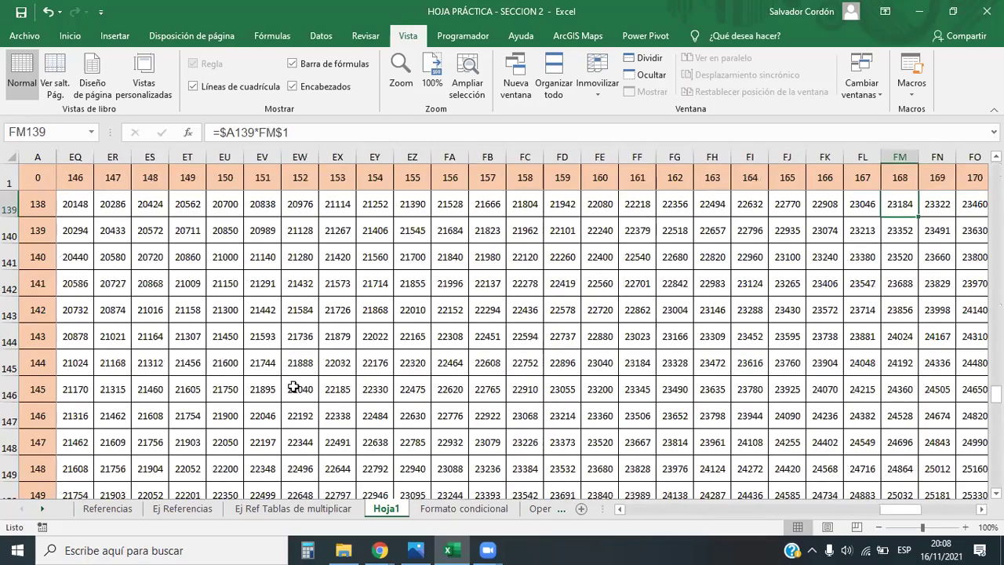
Zoom out as far as 10% to examine the full extent of the multiplication table and its last row and column
scroll(553, 361, "down", 1, "ctrl")
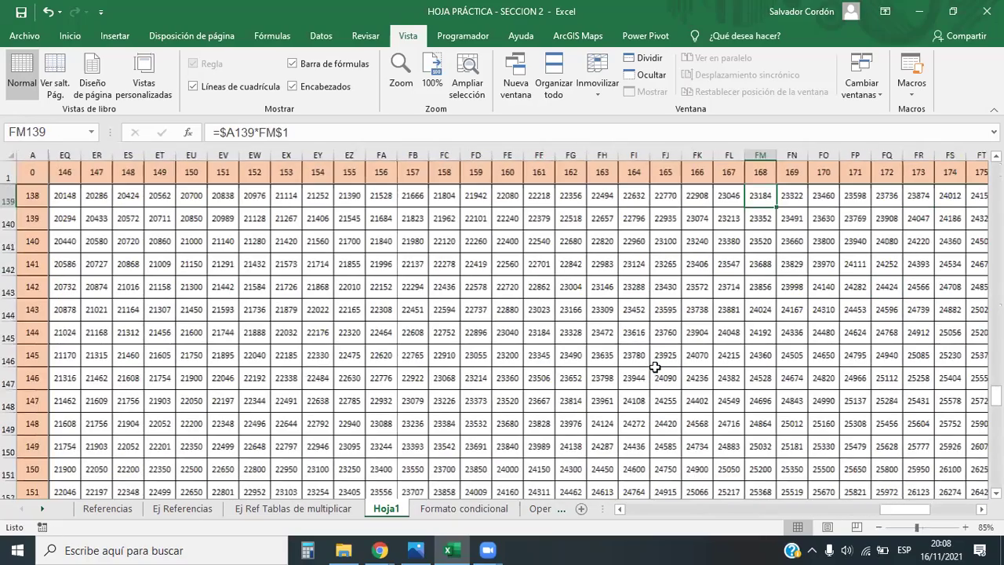
scroll(655, 371, "down", 2, "ctrl")
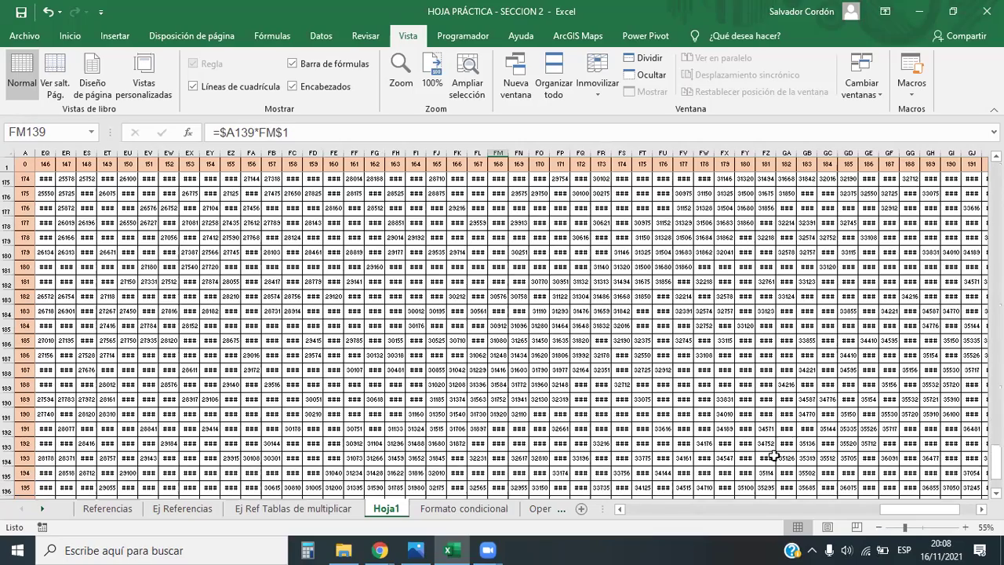
left_click_drag(880, 510, 810, 507)
scroll(485, 374, "down", 3)
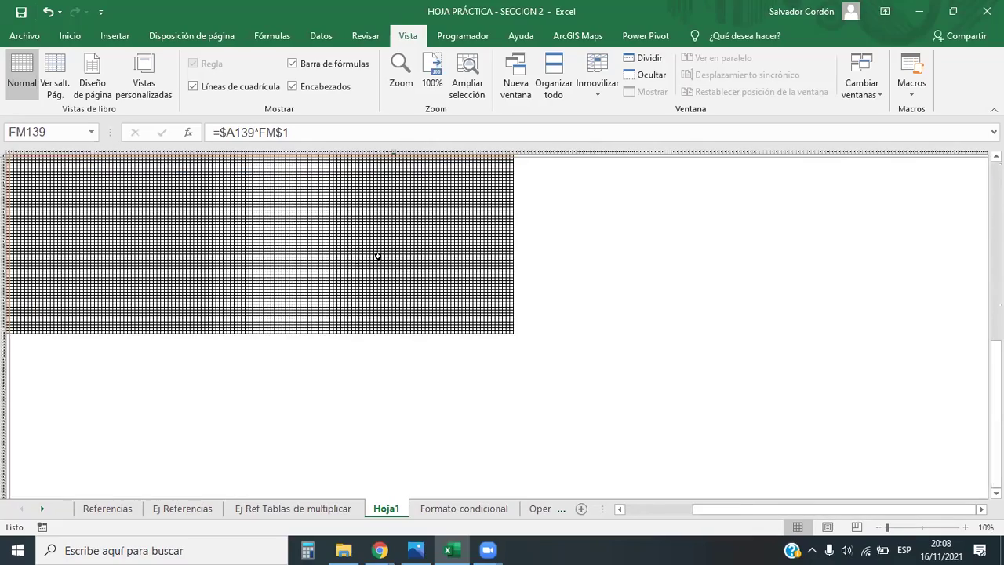
scroll(343, 307, "up", 2)
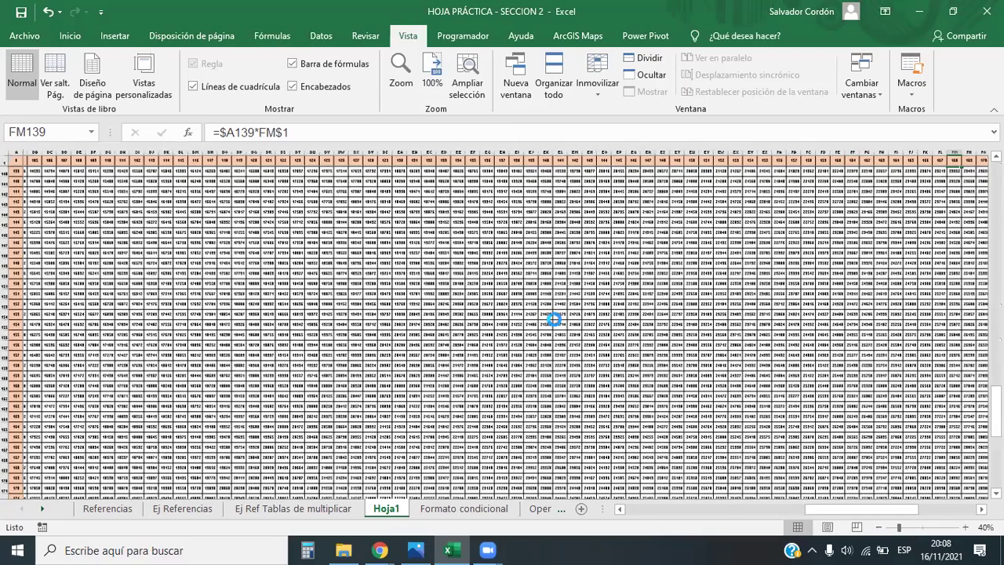
scroll(453, 353, "down", 1)
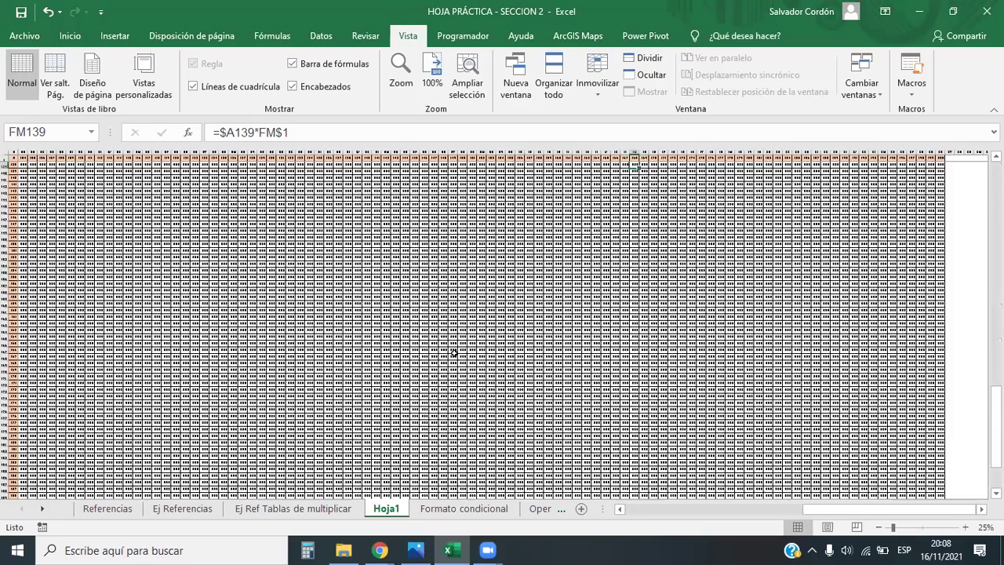
scroll(485, 395, "down", 3)
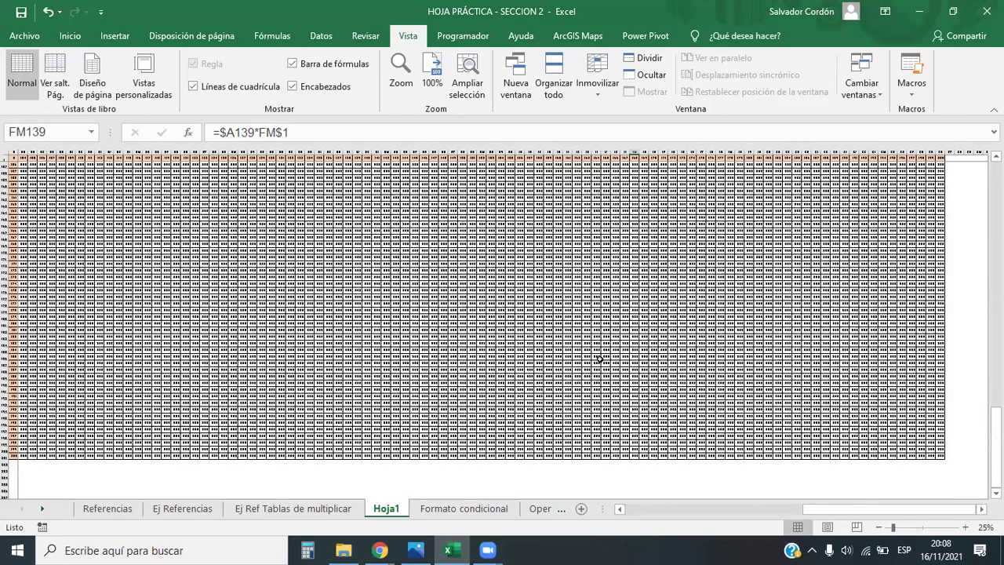
Zoom back in to 115% and examine the products in columns AL to BF around rows 148 to 157
scroll(451, 316, "up", 6)
scroll(619, 340, "up", 2)
scroll(619, 342, "down", 2)
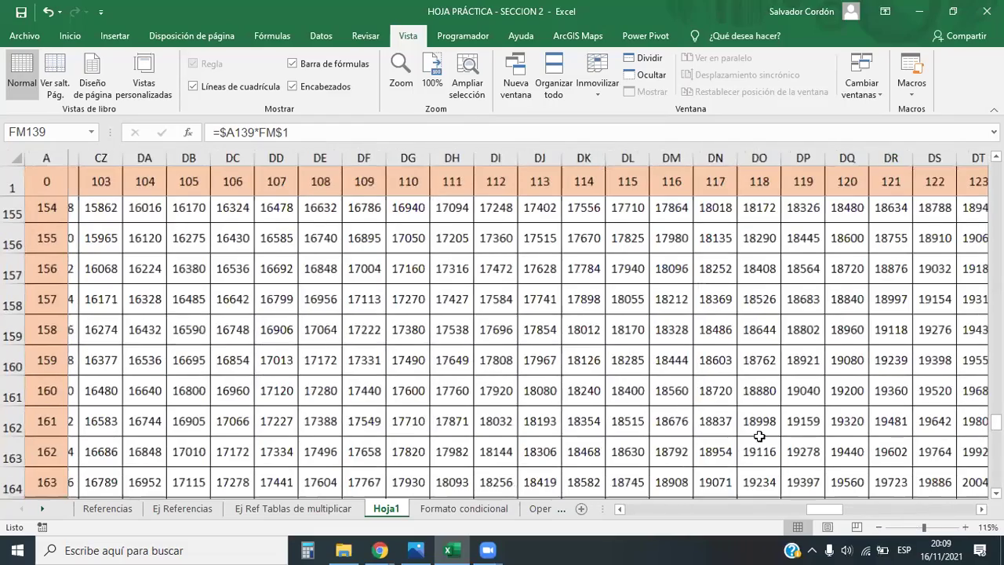
scroll(622, 441, "down", 16)
scroll(623, 432, "up", 6)
scroll(651, 420, "up", 6)
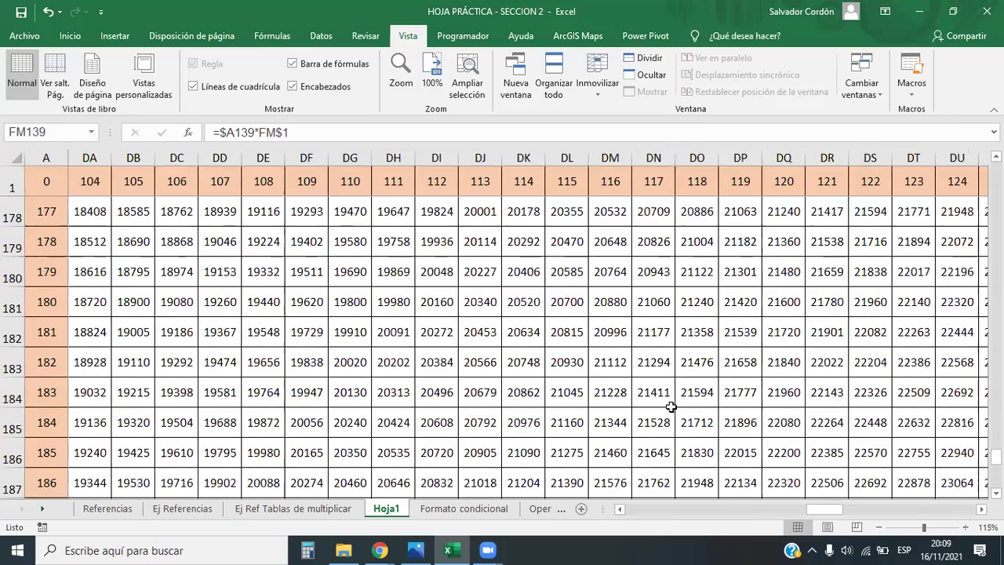
scroll(672, 411, "up", 5)
left_click_drag(824, 509, 698, 513)
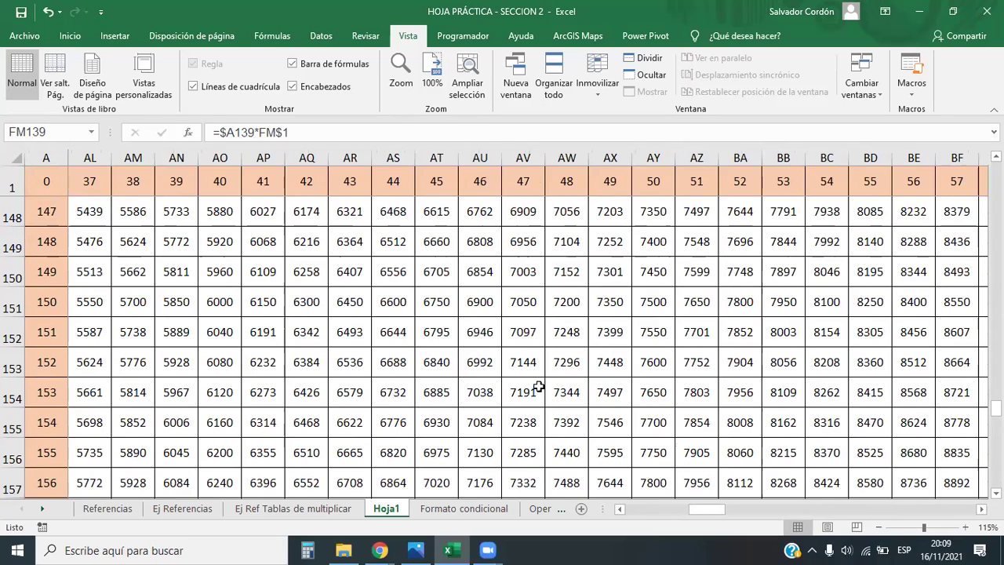
Look up the product of 150 and 44 in cell AS151, highlighting row 151 and column AS together to trace it
left_click(401, 306)
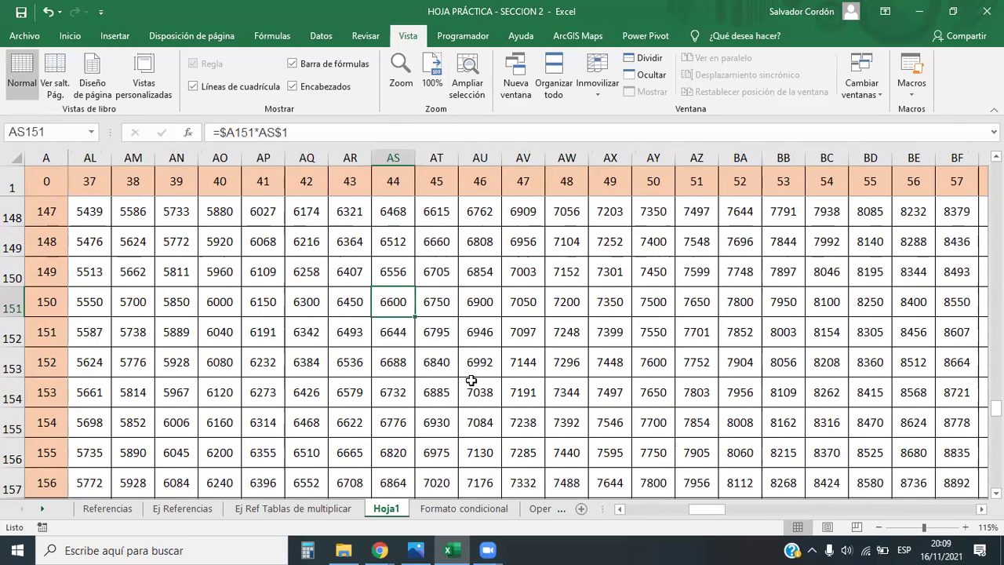
scroll(469, 379, "down", 1)
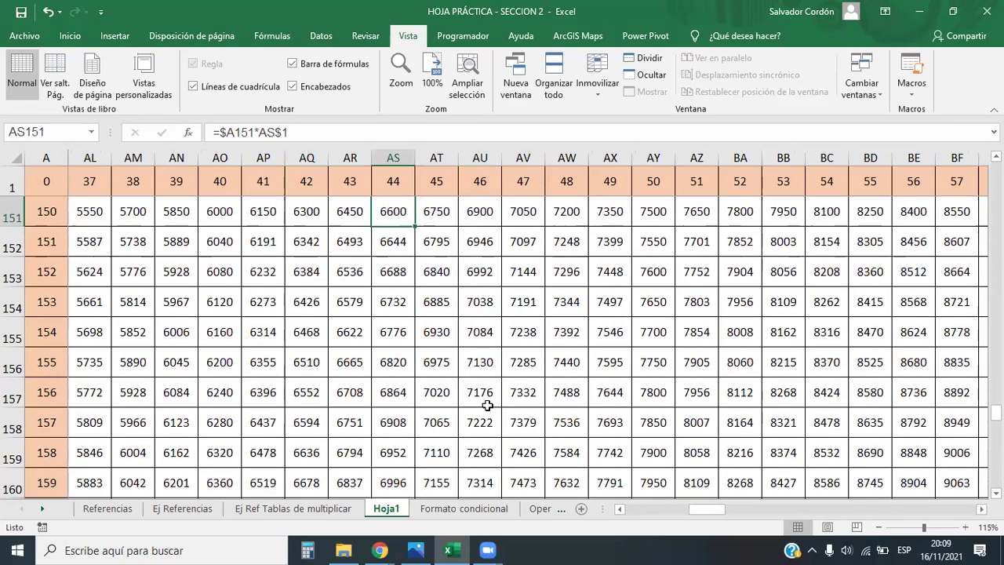
scroll(411, 360, "up", 1)
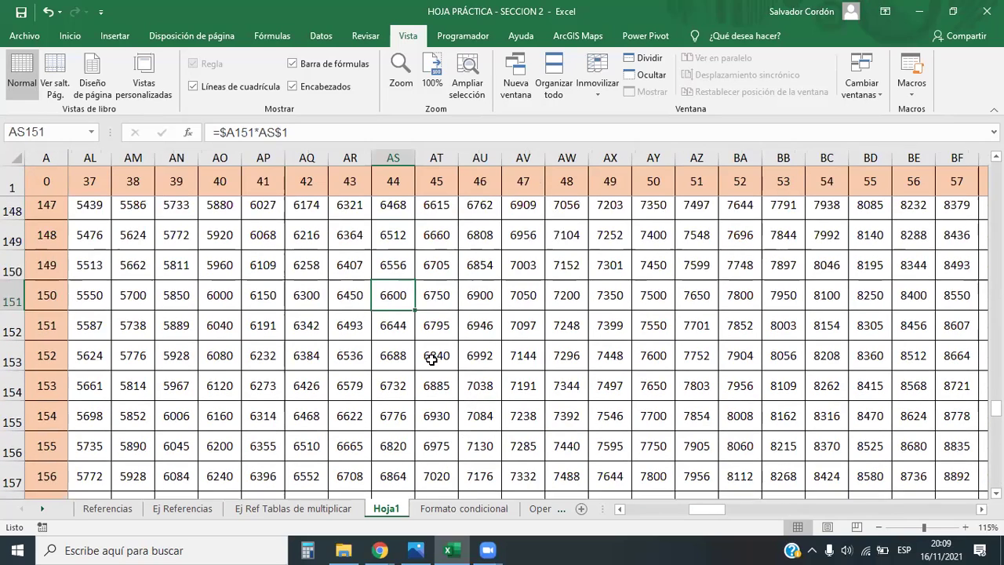
left_click(12, 306)
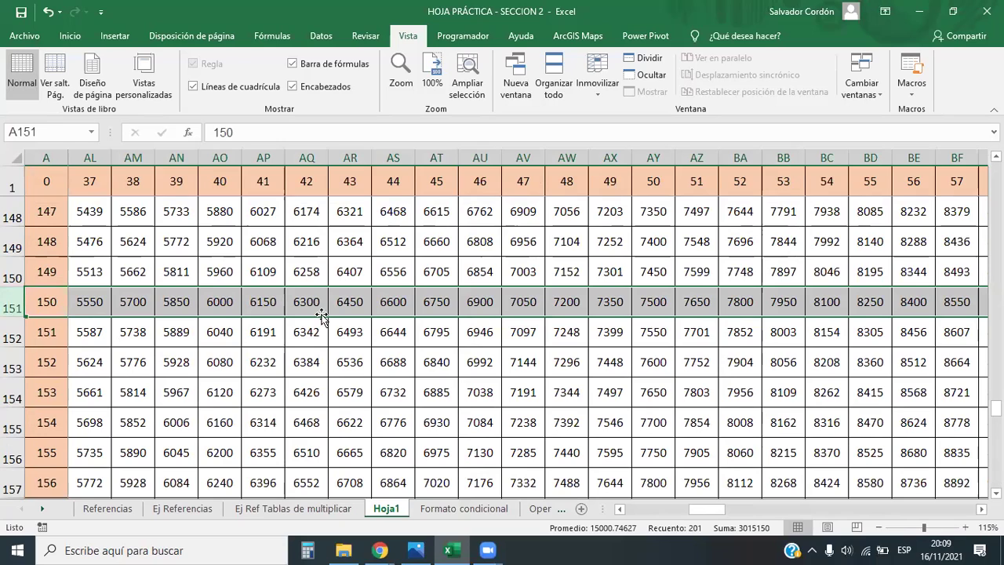
left_click(393, 157, "ctrl")
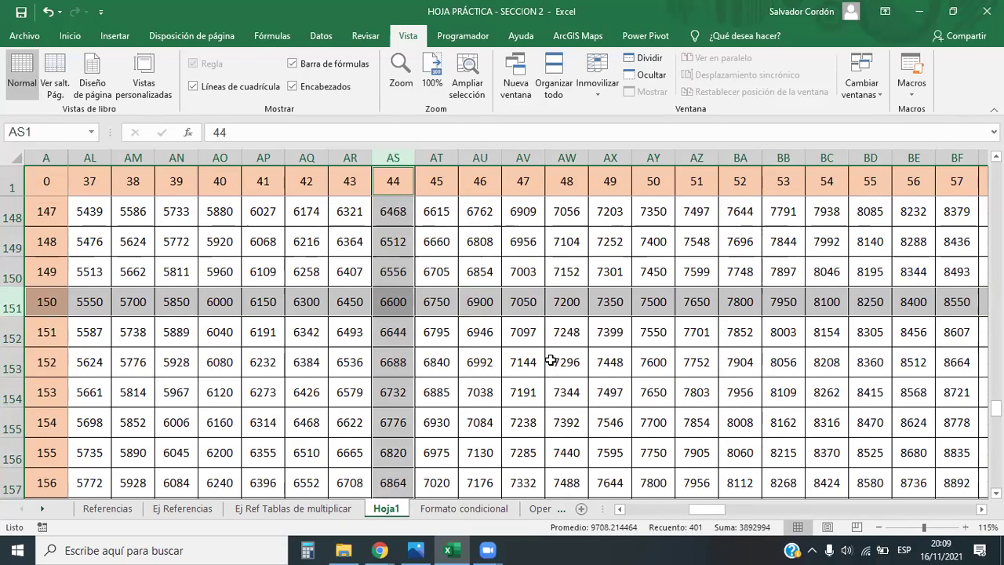
left_click(393, 304)
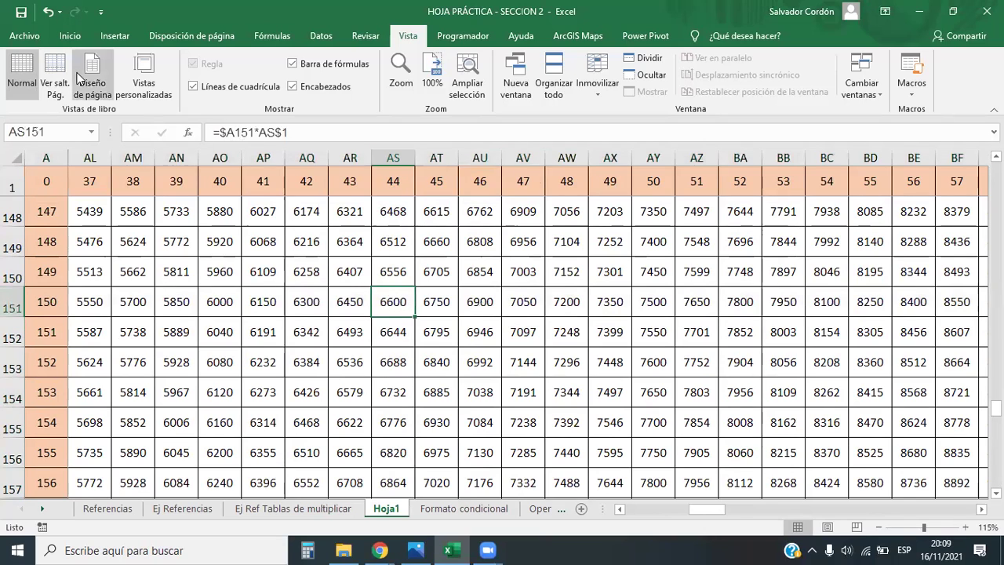
left_click(70, 35)
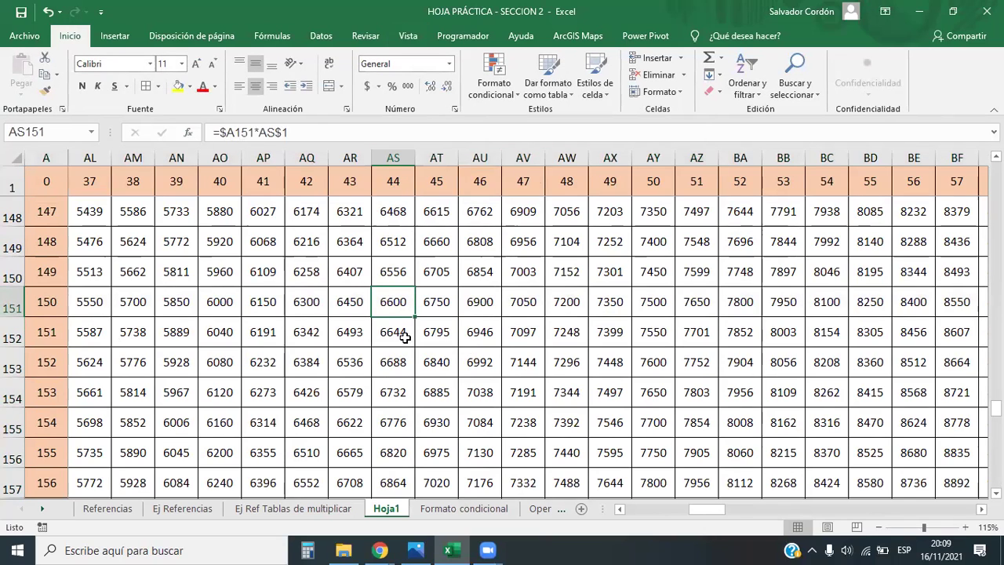
left_click(658, 361)
scroll(628, 368, "down", 1)
scroll(628, 367, "up", 1)
left_click(38, 149)
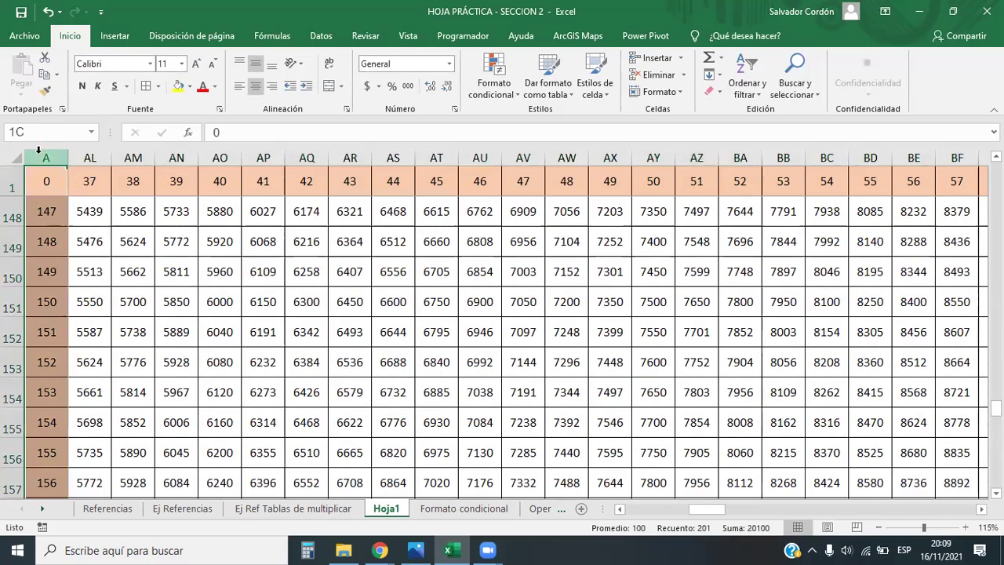
left_click(521, 334)
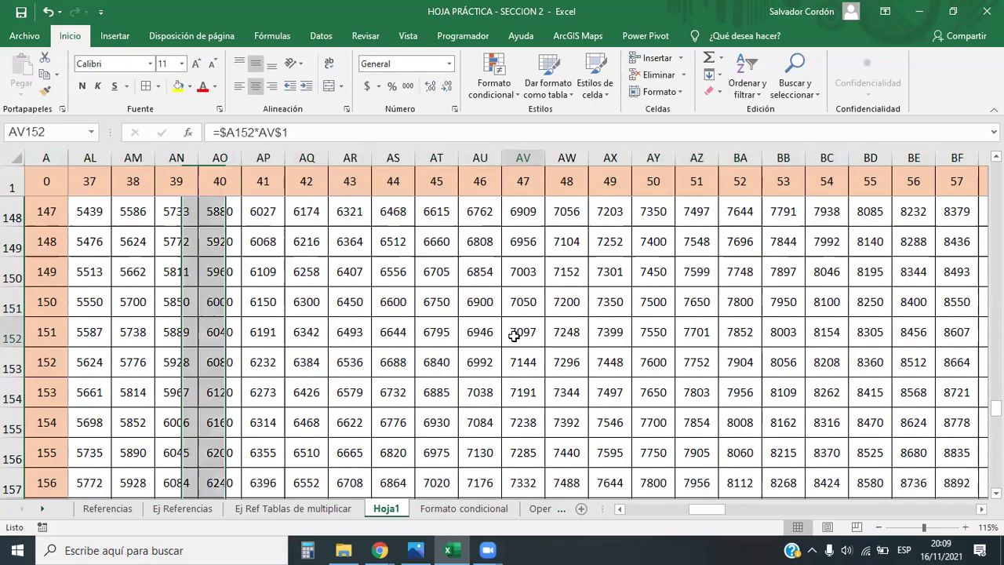
left_click(453, 386)
scroll(451, 384, "up", 4)
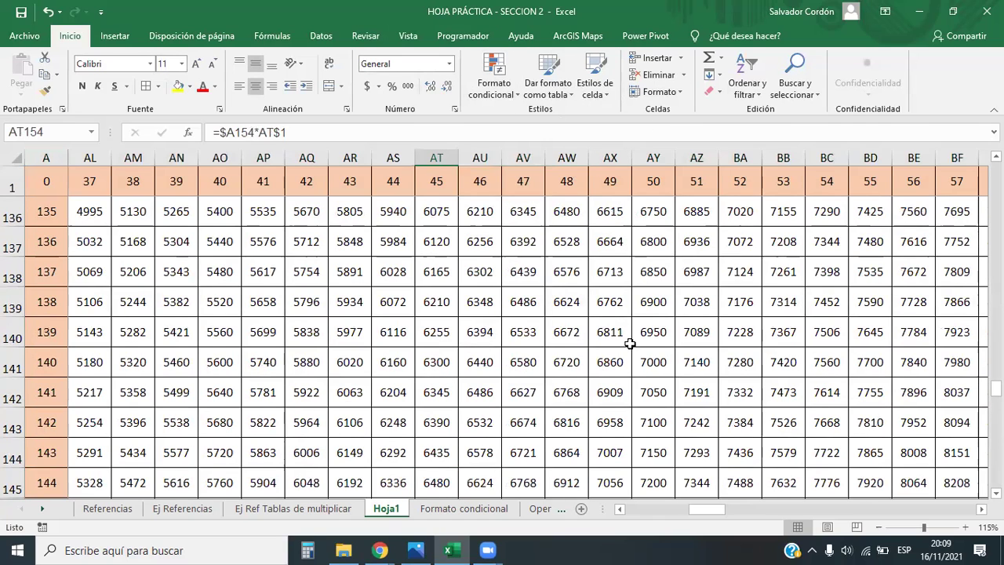
left_click(602, 339)
scroll(488, 335, "down", 2)
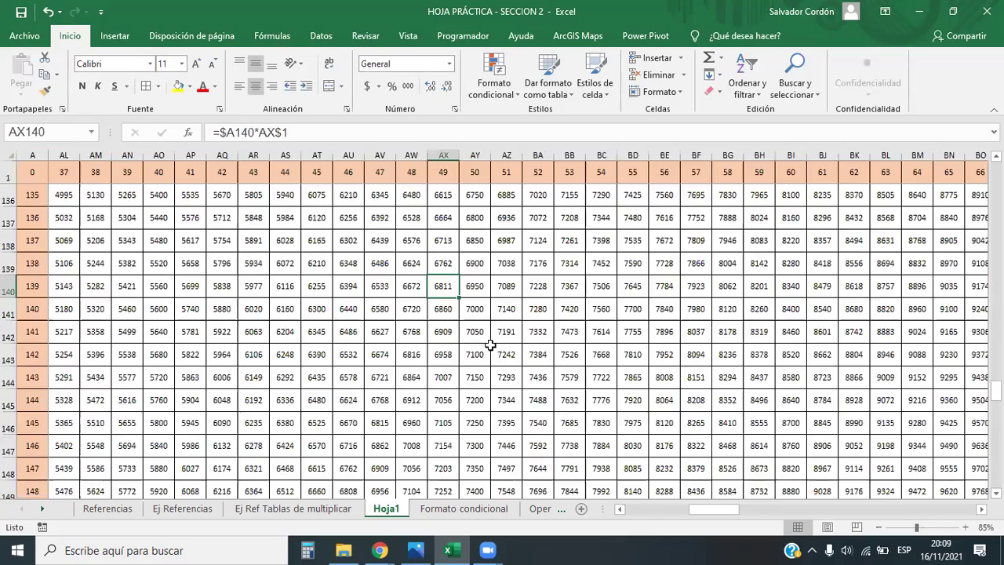
scroll(482, 322, "up", 3)
scroll(480, 321, "down", 2)
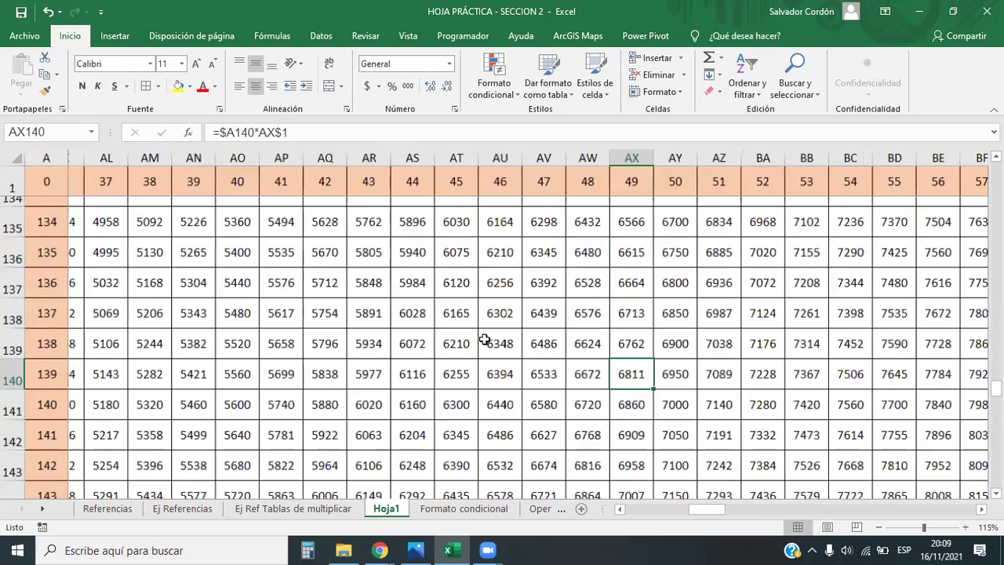
scroll(439, 372, "up", 1)
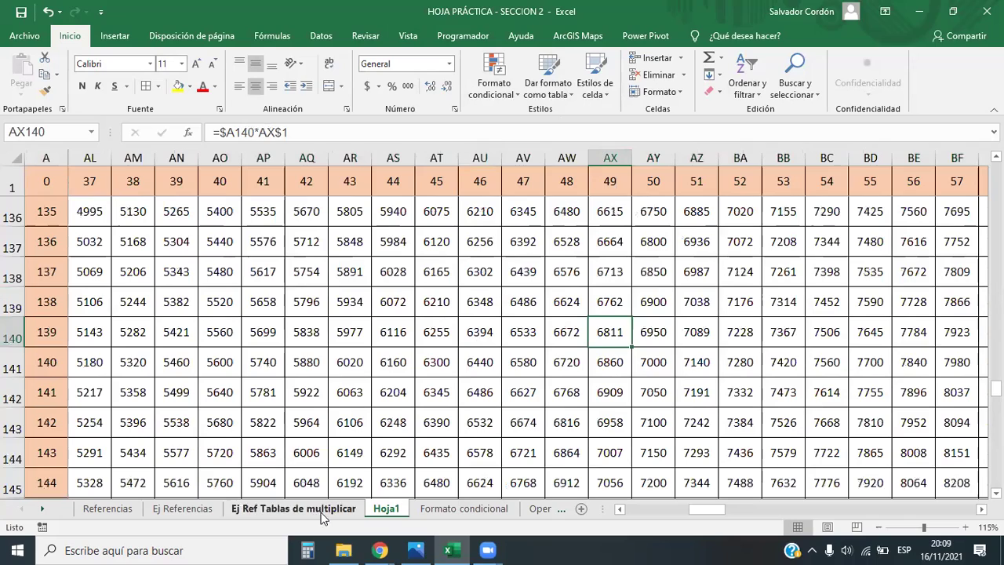
Compare the small table on sheet Ej Ref Tablas de multiplicar, selecting E4:J9, with the large table on Hoja1 around cell AW138
left_click(188, 510)
left_click(272, 512)
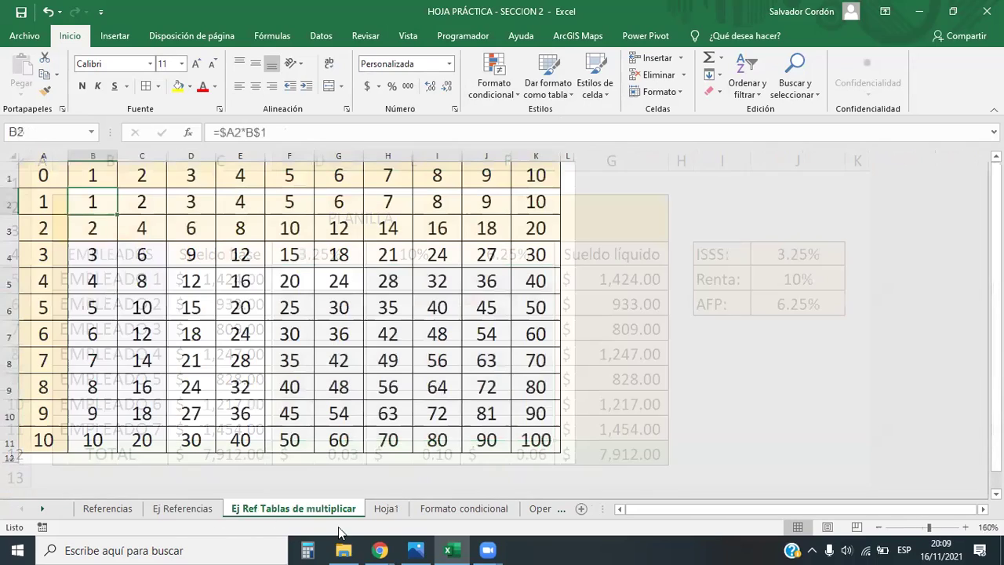
left_click_drag(240, 254, 453, 406)
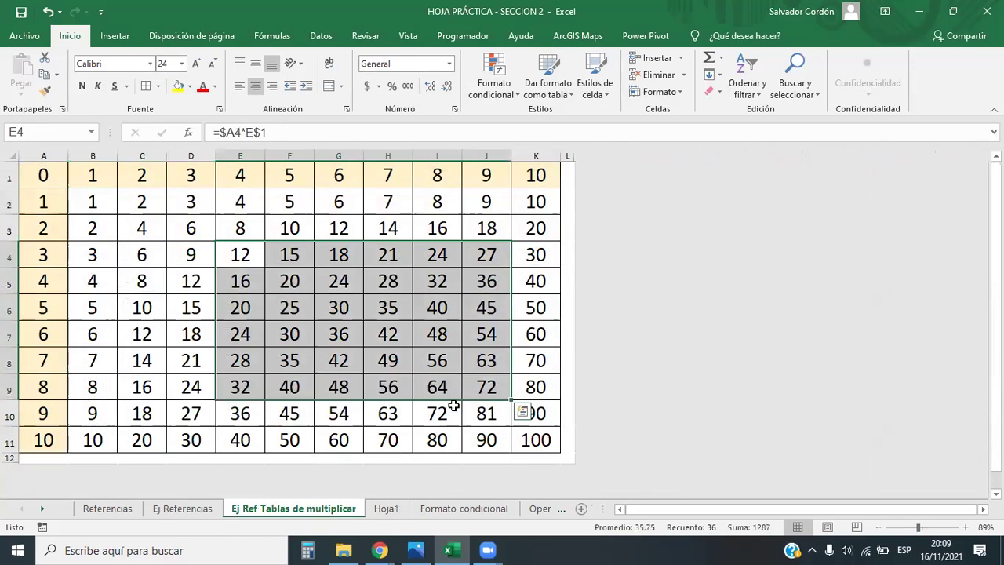
left_click(392, 510)
left_click(552, 283)
scroll(424, 337, "down", 2)
scroll(421, 343, "up", 2)
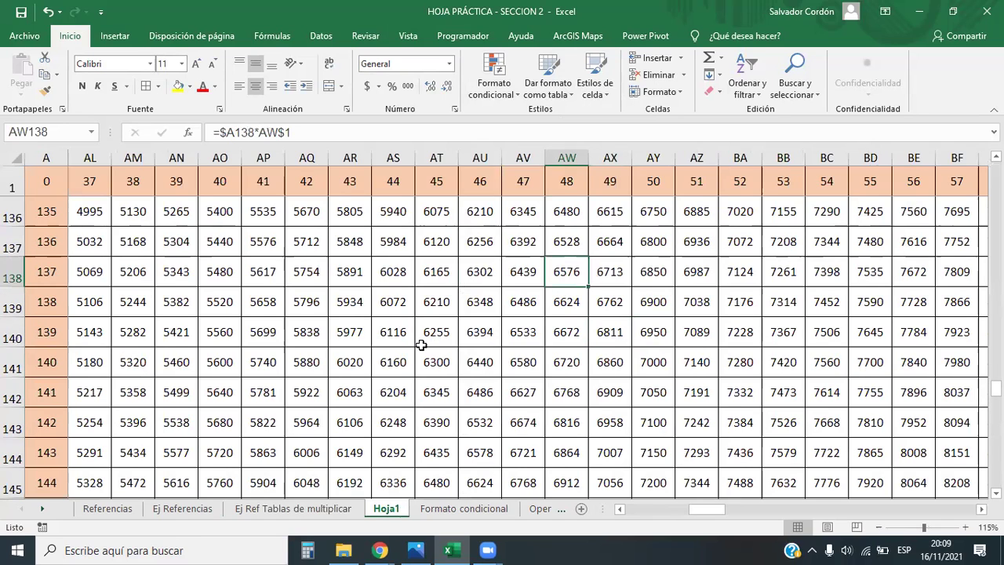
Highlight heading row 1 and heading column A of the large multiplication table on Hoja1 and look over them
left_click(5, 182)
left_click(5, 186)
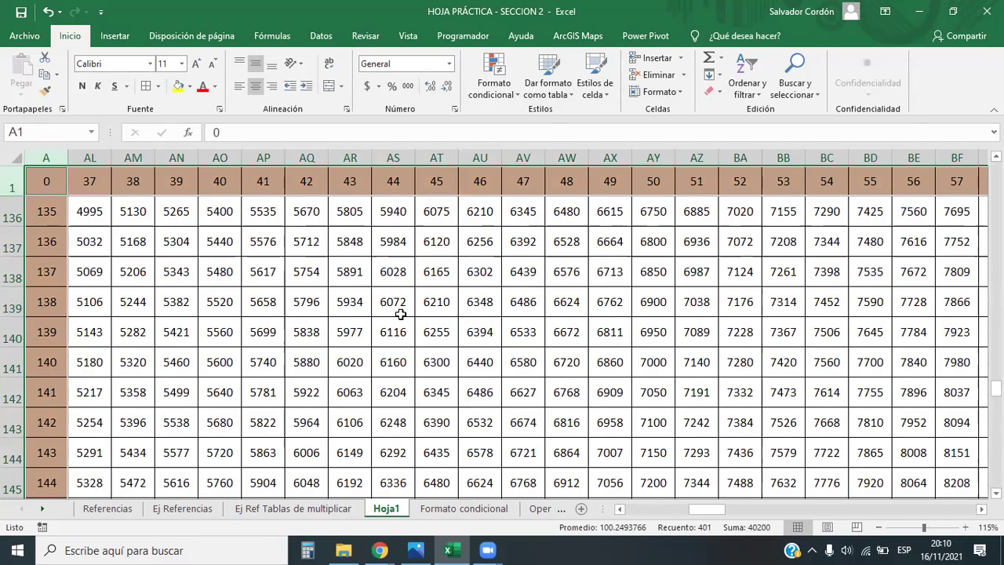
scroll(479, 345, "down", 1)
scroll(477, 354, "up", 2)
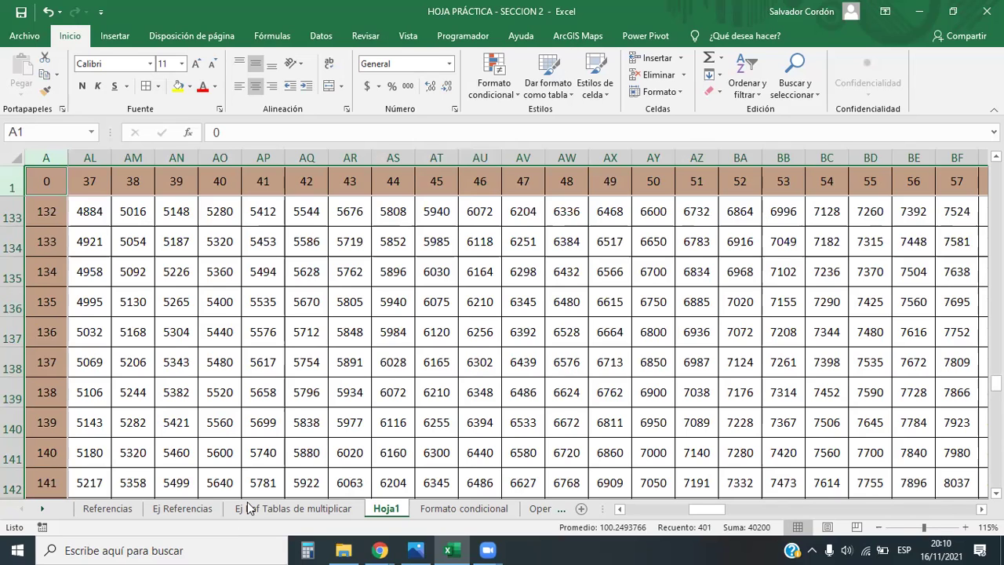
On sheet Ej Referencias, delete columns I:J holding the side table of ISSS, Renta and AFP rates
left_click(183, 509)
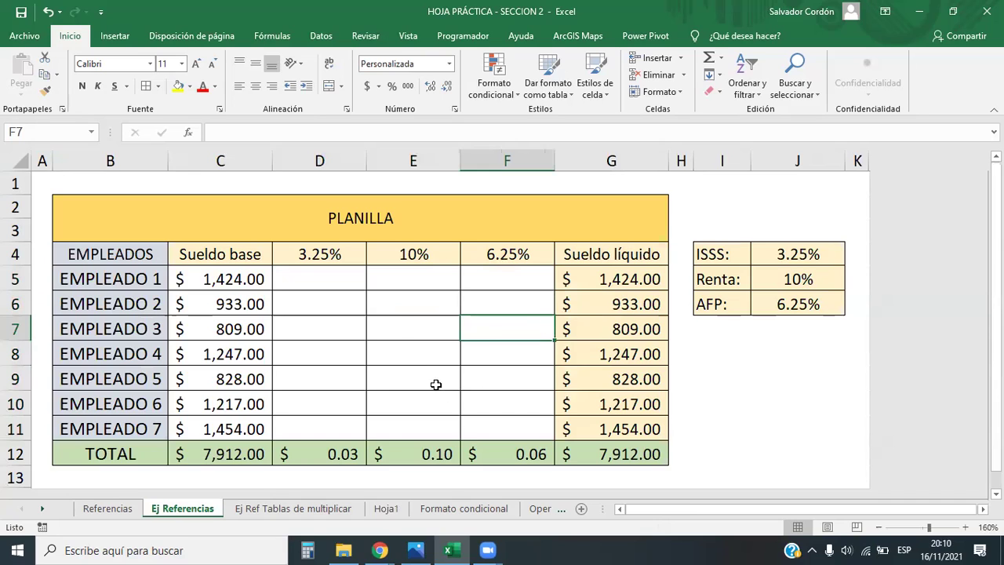
left_click_drag(726, 256, 809, 312)
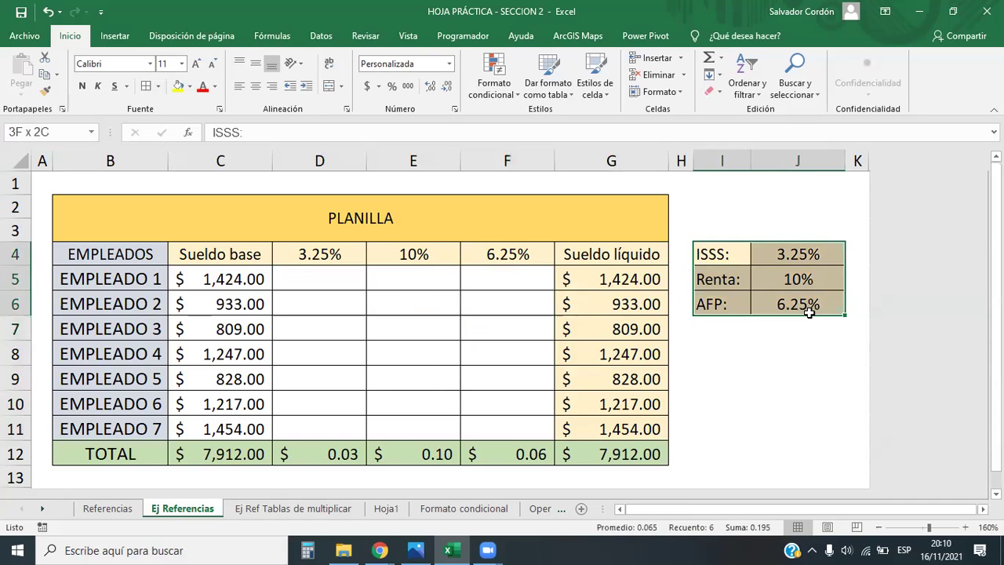
left_click_drag(706, 163, 833, 163)
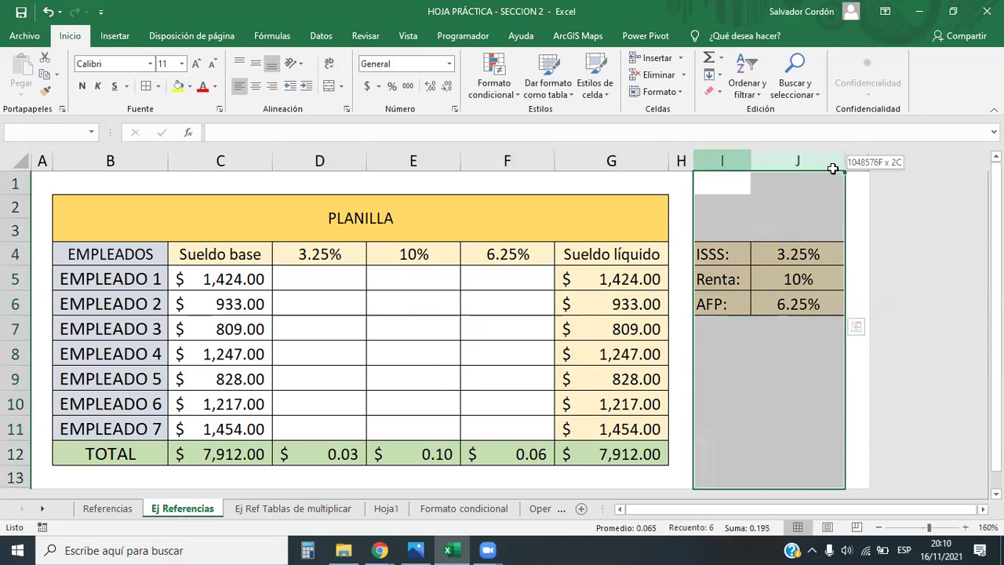
key("ctrl+0")
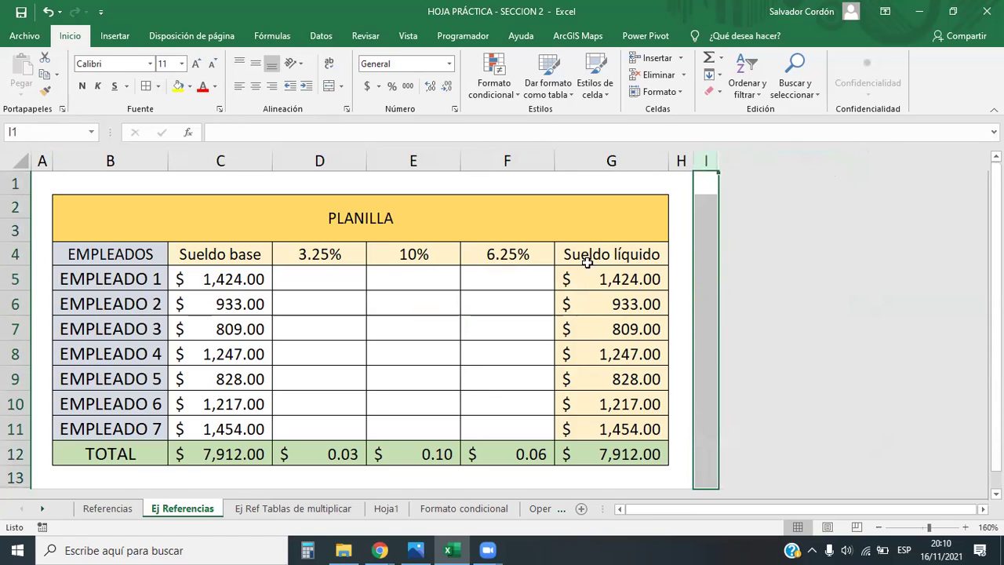
Examine the percentages in D4:F4 and the base salaries in C5:C11 of the PLANILLA table
left_click(375, 297)
left_click_drag(303, 260, 486, 254)
left_click_drag(236, 281, 244, 426)
left_click_drag(325, 252, 502, 254)
left_click(478, 325)
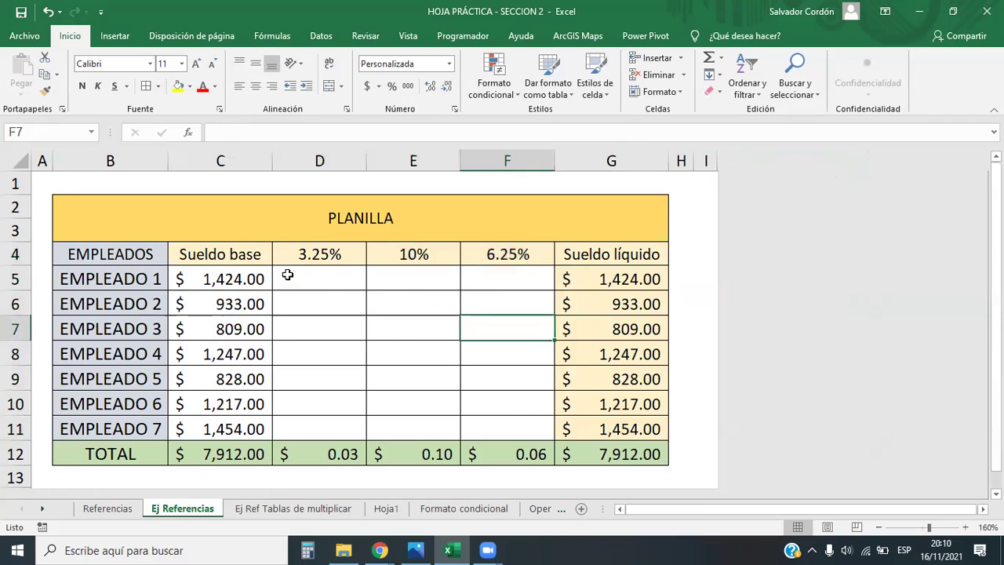
Enter the formula =C5*D4 in D5 to calculate the first employee's 3.25% deduction
left_click(319, 276)
left_click(258, 133)
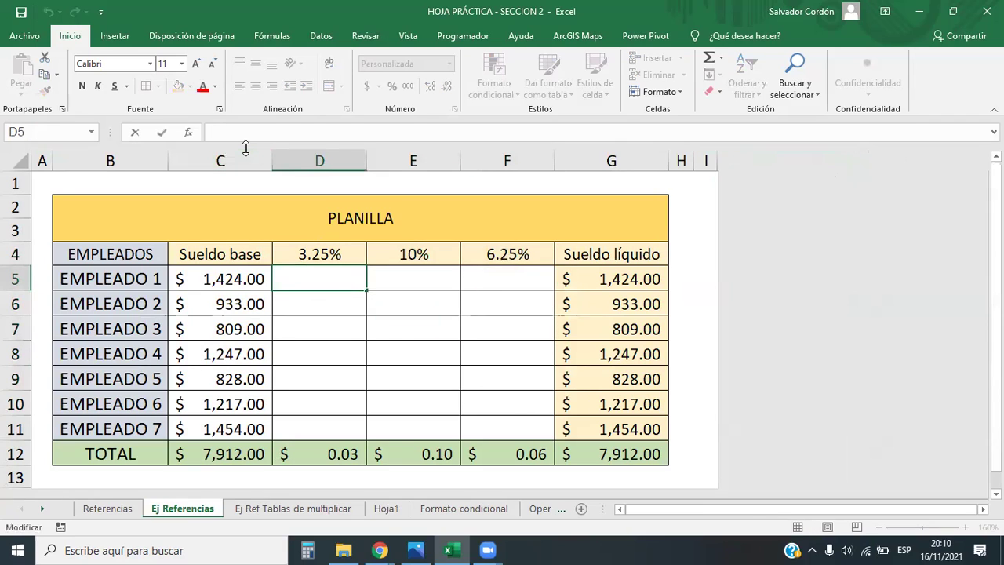
type("=")
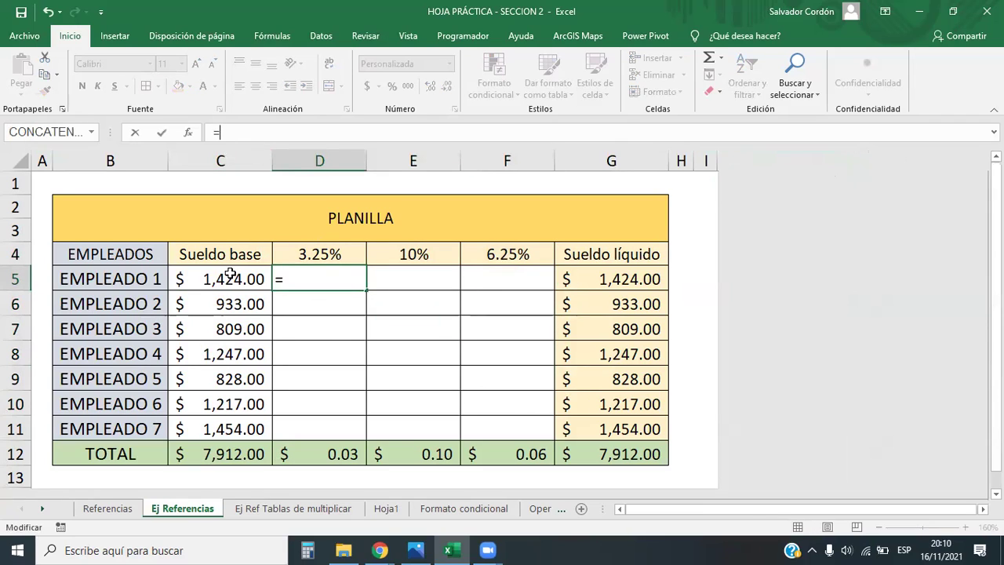
left_click(229, 274)
type("*")
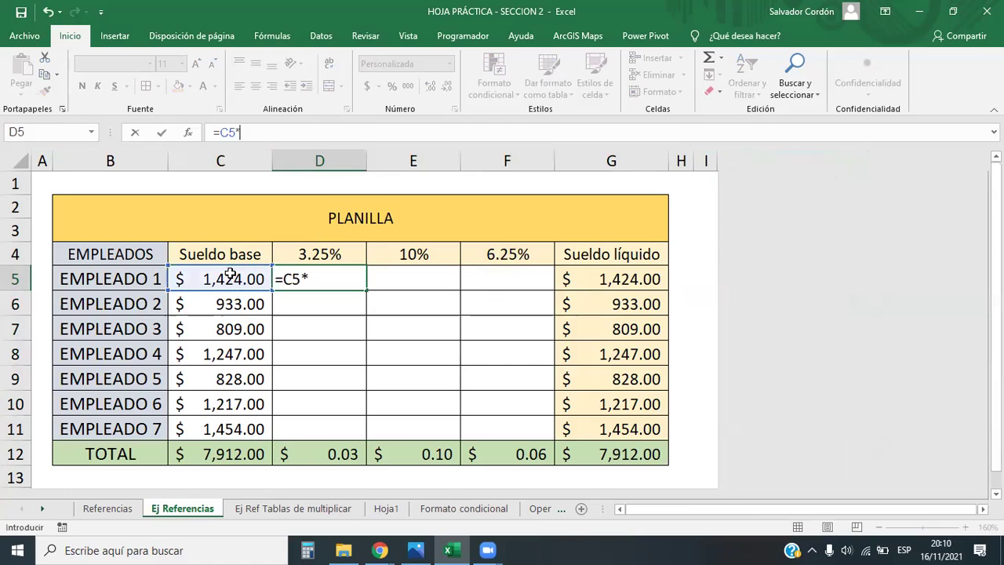
left_click(351, 256)
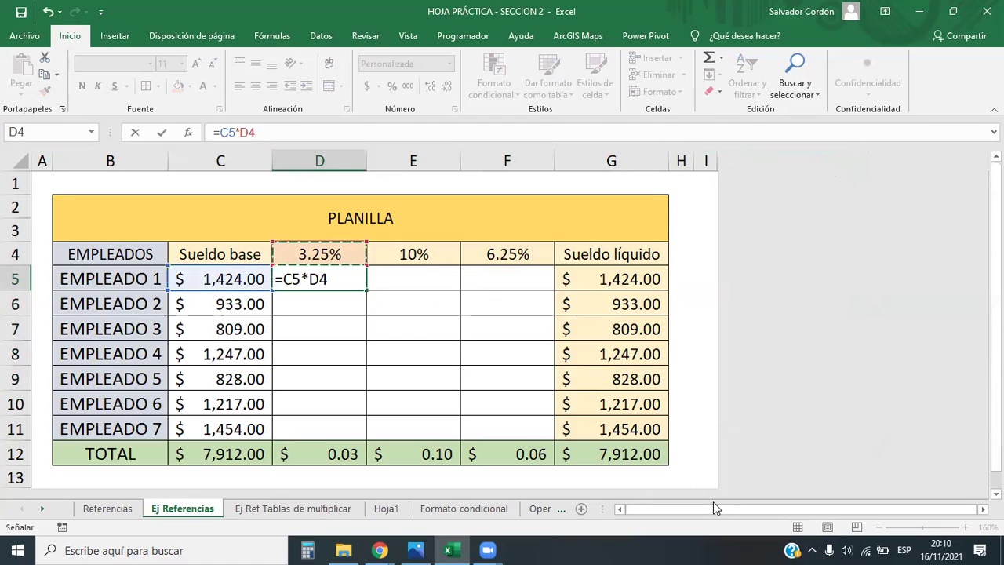
key("Return")
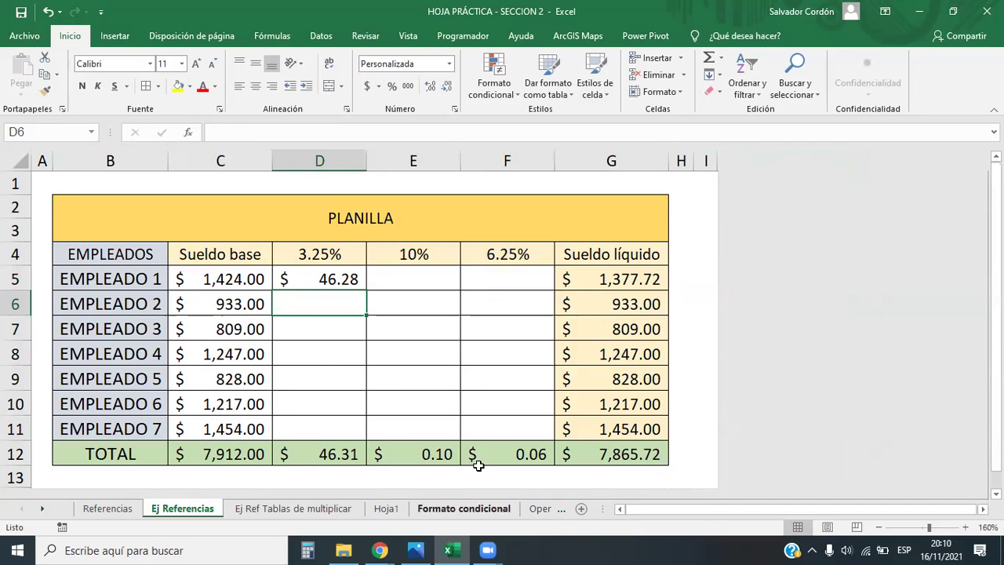
Fix column C and row 4 in the D5 formula with mixed references so it reads =$C5*D$4
left_click(326, 280)
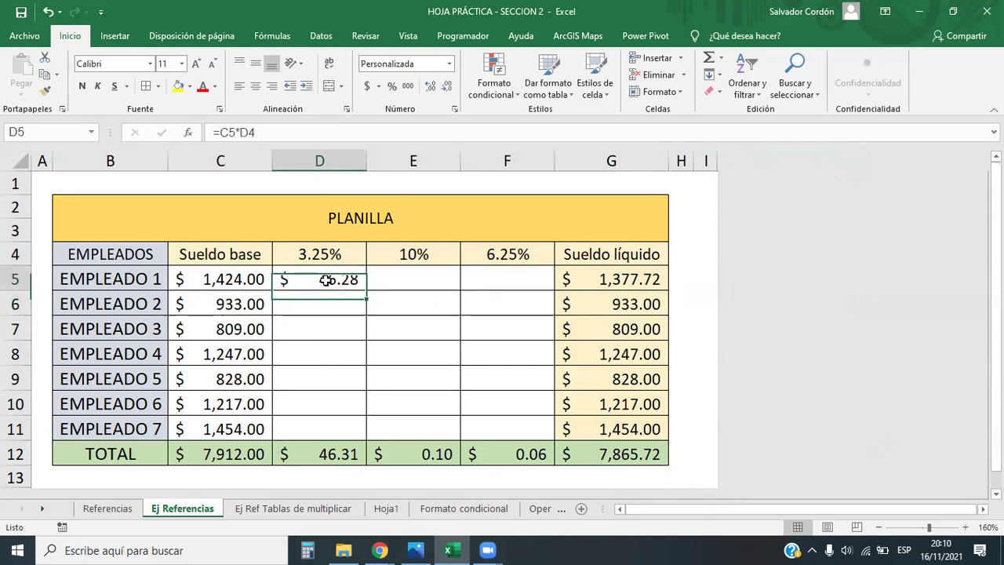
left_click(219, 132)
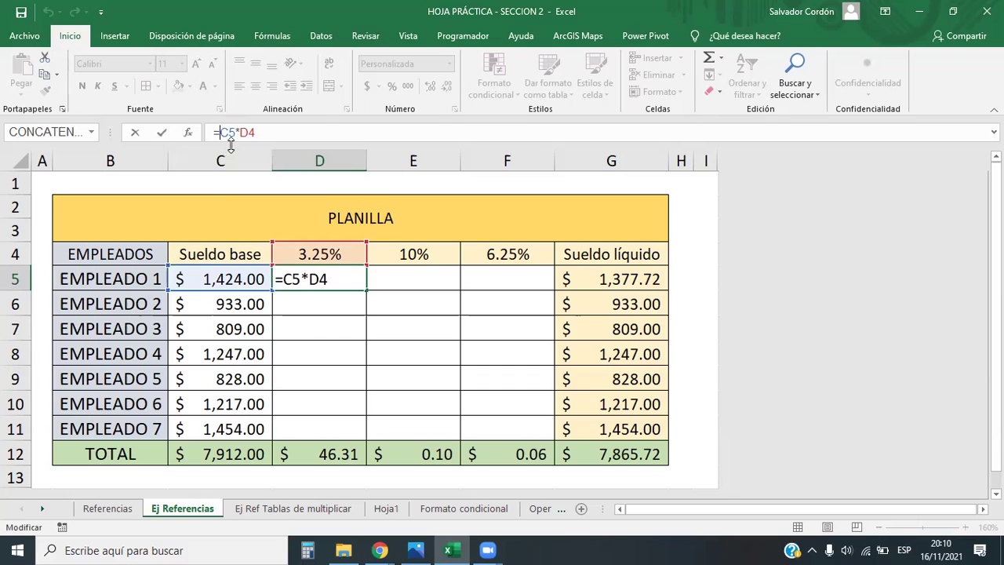
type("$")
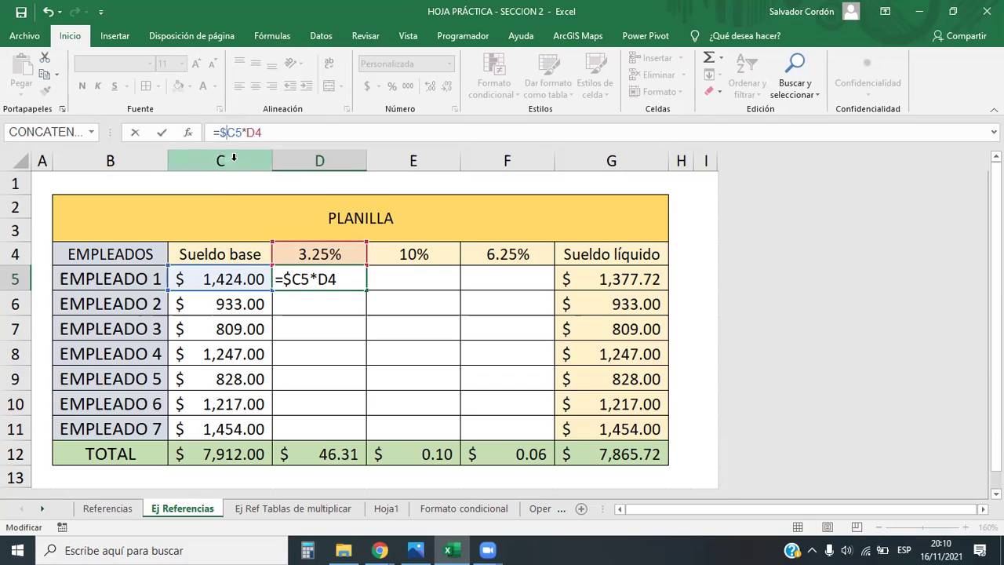
key("End")
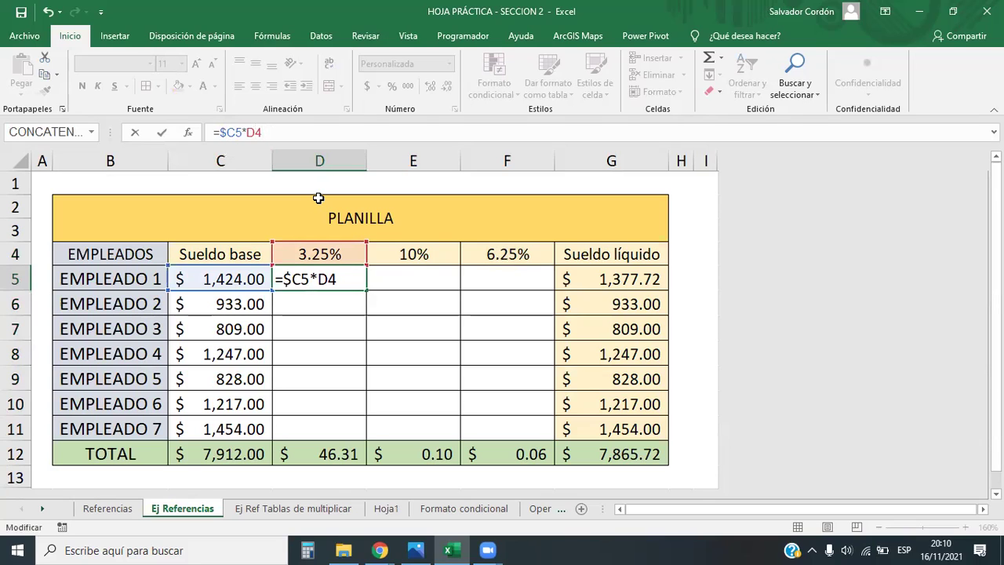
key("Left")
type("#")
key("BackSpace")
type("$")
key("Return")
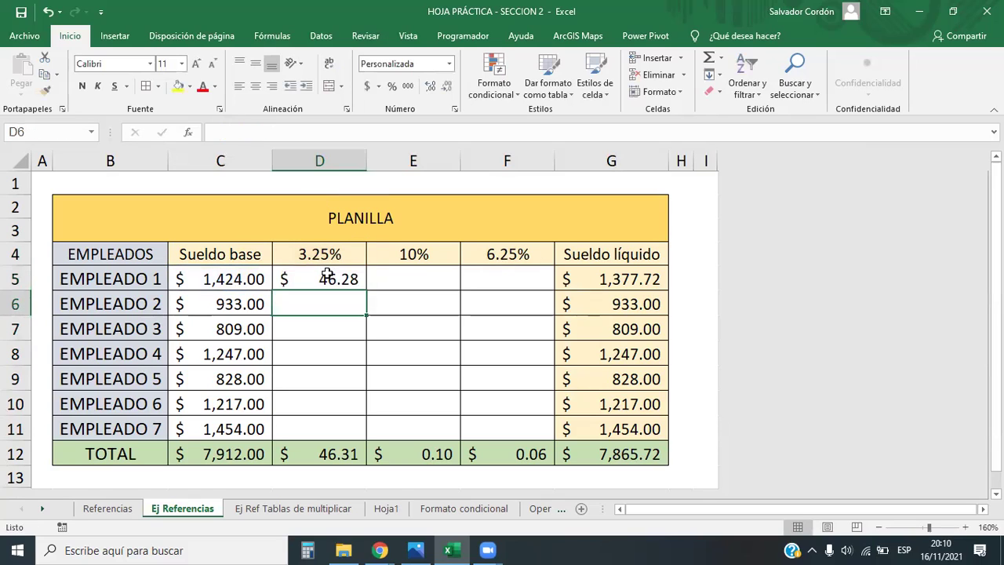
Copy the D5 formula across to F5 and down through row 11 to fill D5:F11
left_click(322, 276)
left_click_drag(364, 290, 553, 289)
double_click(554, 288)
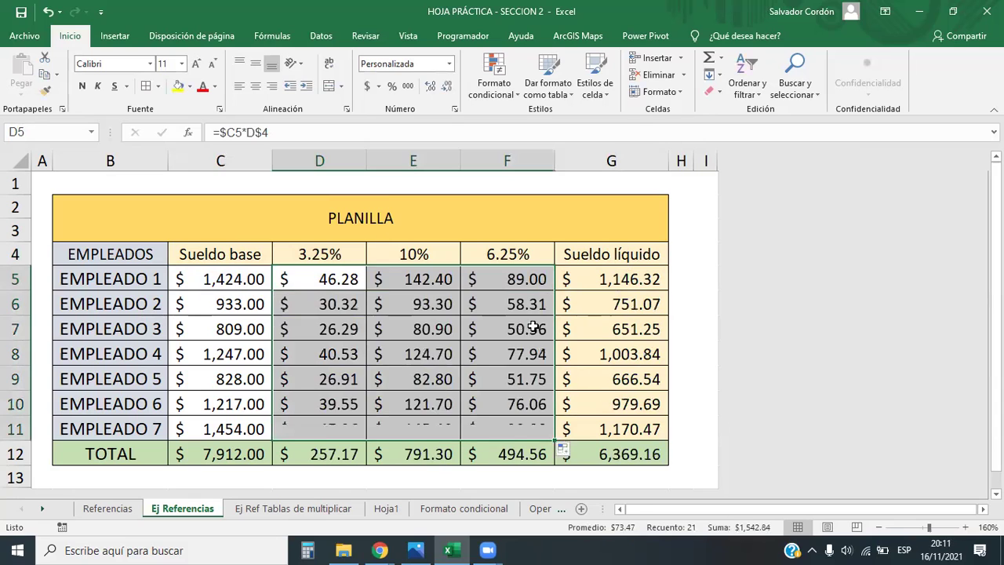
Review the filled deductions in D5:F11 alongside the base salaries and percentages, highlighting columns D, E and F individually
left_click(475, 380)
left_click(292, 332)
left_click_drag(226, 258, 515, 428)
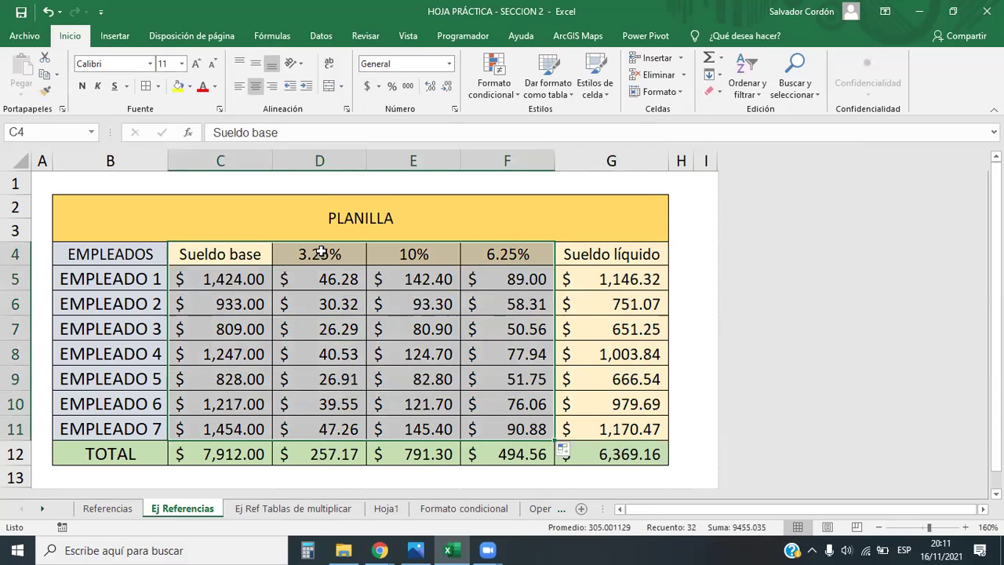
left_click_drag(329, 270, 534, 426)
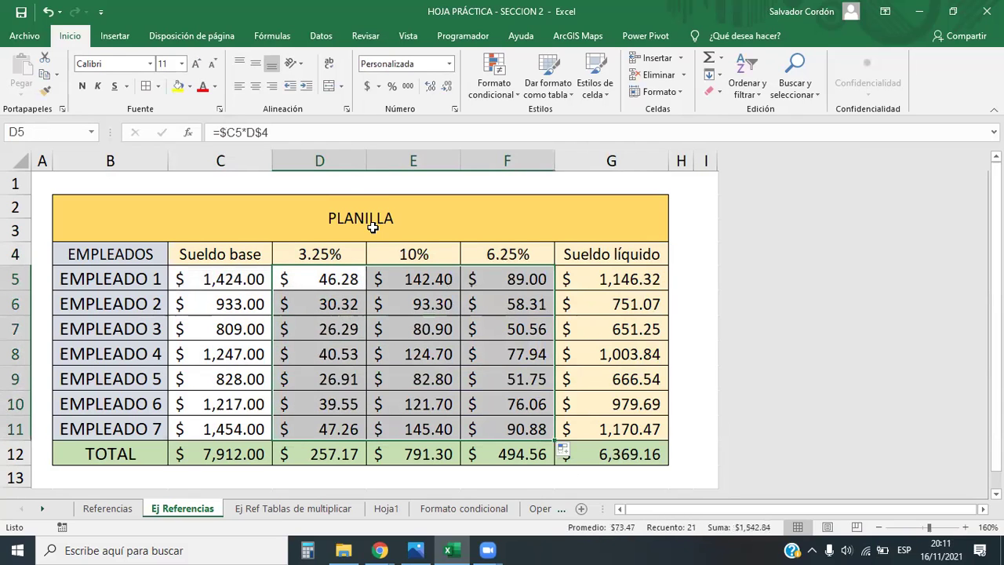
left_click(327, 163)
left_click(427, 150)
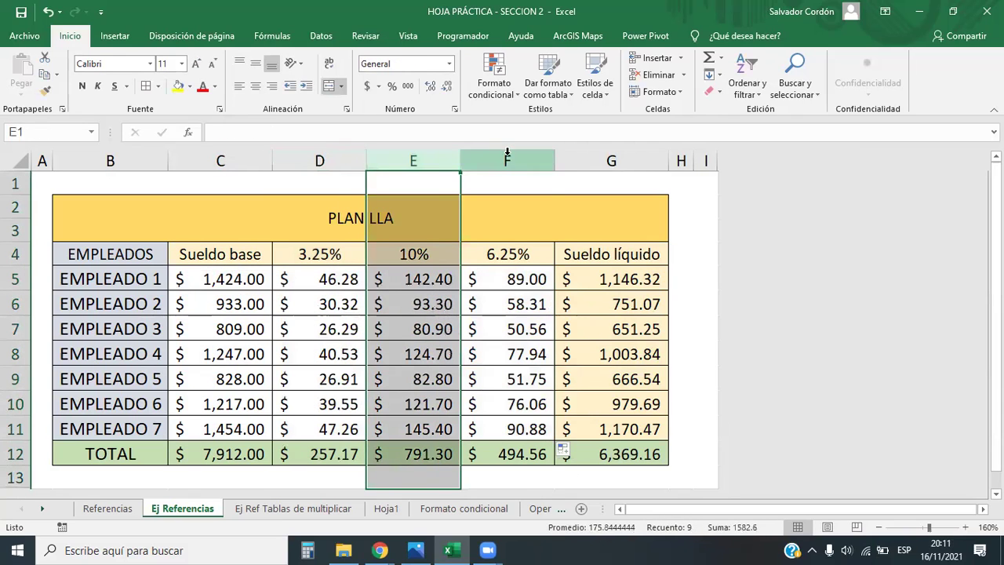
left_click(535, 160)
left_click(318, 160)
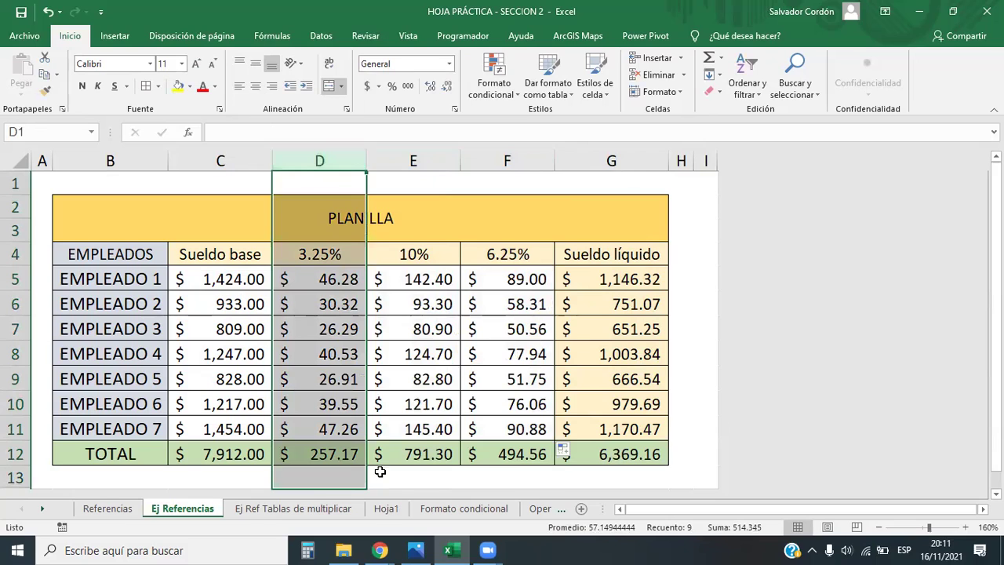
Check the deduction totals in D12:F12 against the filled range D5:F11
left_click(327, 451)
left_click(433, 453)
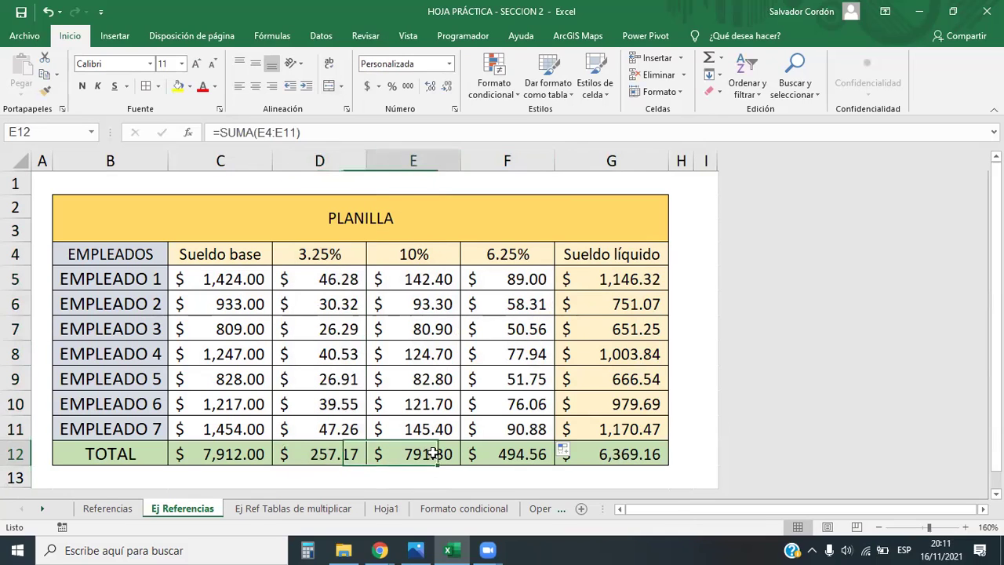
left_click(510, 459)
left_click(420, 463)
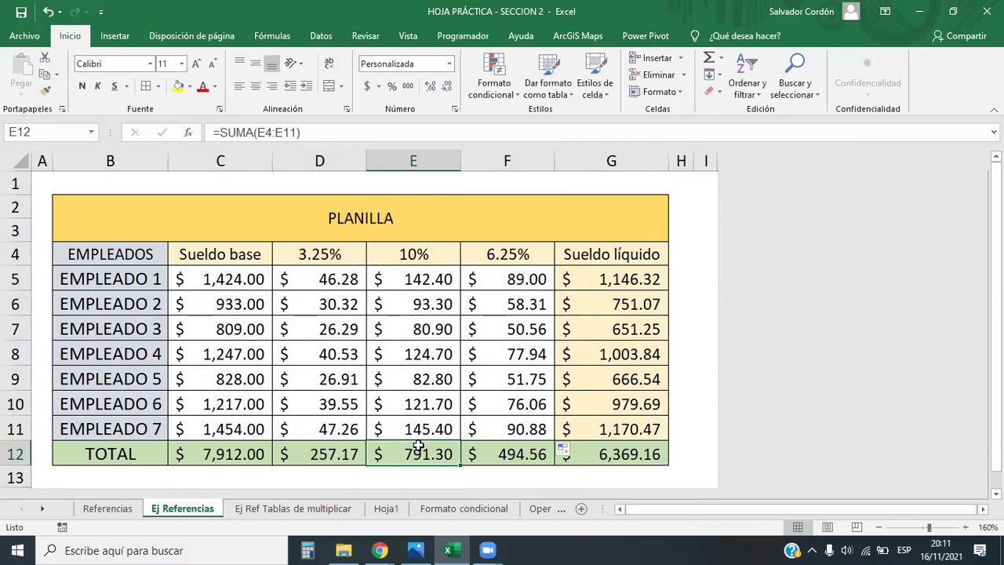
left_click_drag(309, 277, 515, 419)
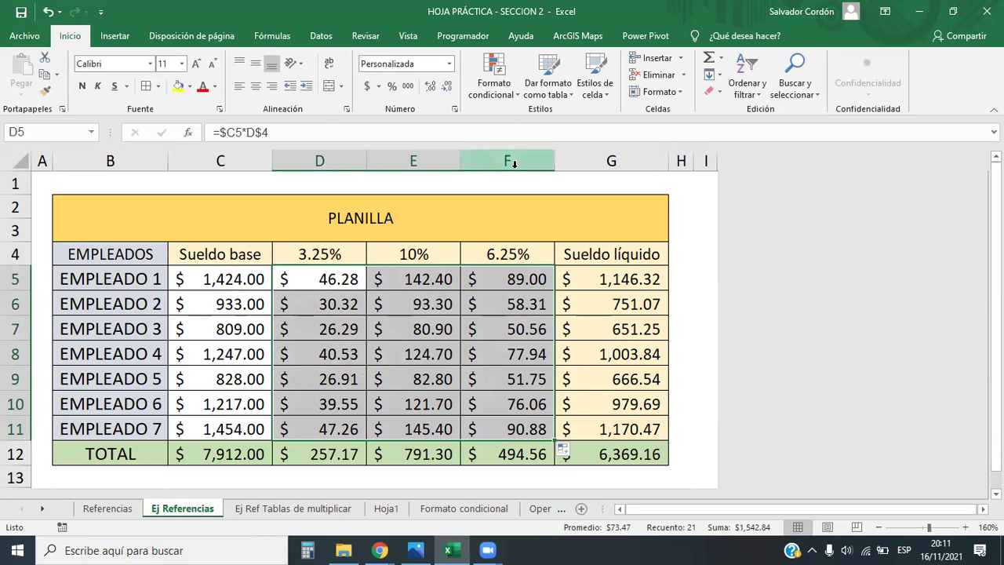
Compare with the small table on sheet Ej Ref Tablas de multiplicar, selecting B2:K9 and inspecting the formula in F3
left_click(292, 509)
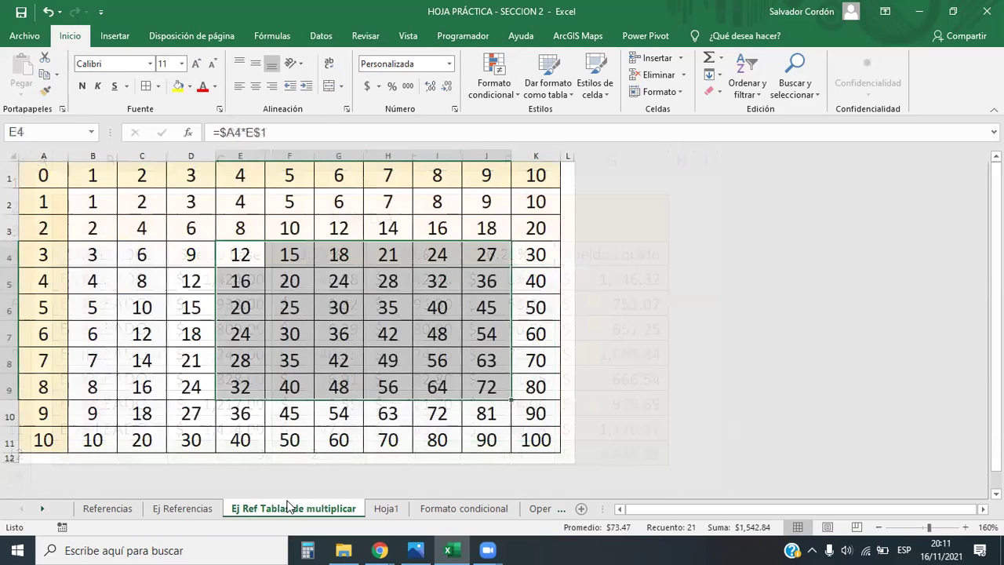
left_click_drag(75, 196, 145, 228)
left_click_drag(431, 266, 534, 404)
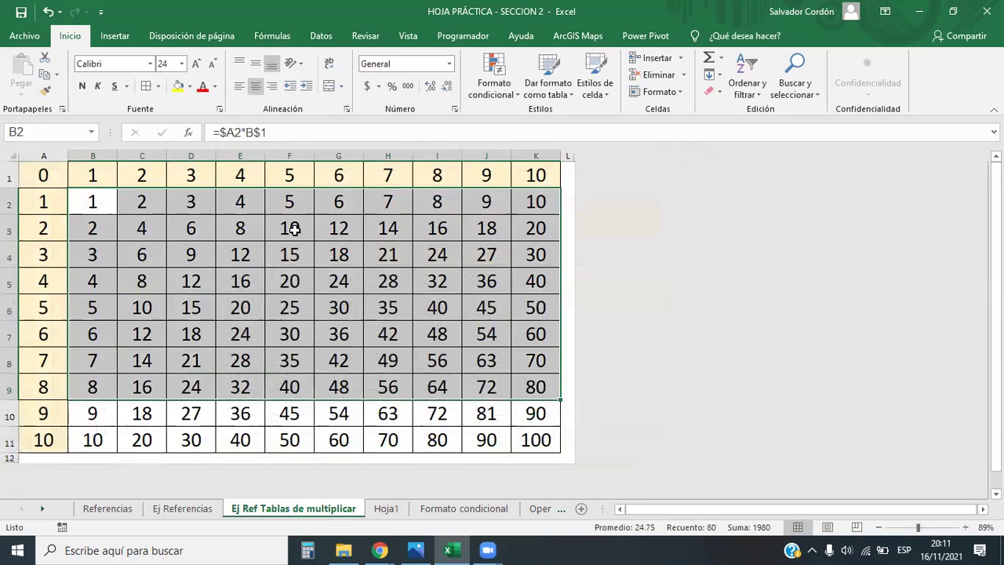
left_click(290, 227)
scroll(274, 316, "down", 3)
scroll(278, 338, "up", 3)
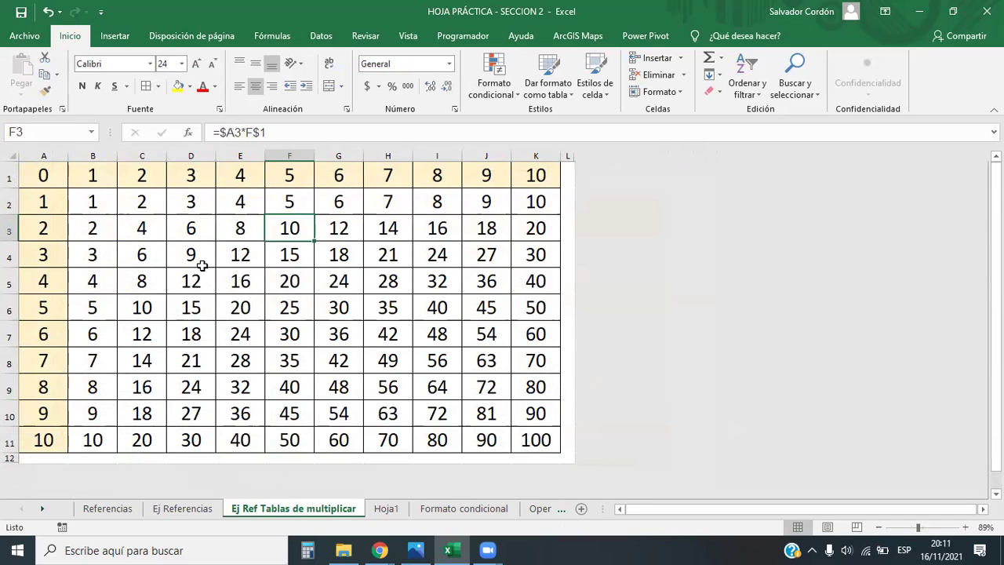
Return to sheet Ej Referencias and inspect the mixed-reference formulas in D5 and D6 and the percentage in D4
left_click(183, 509)
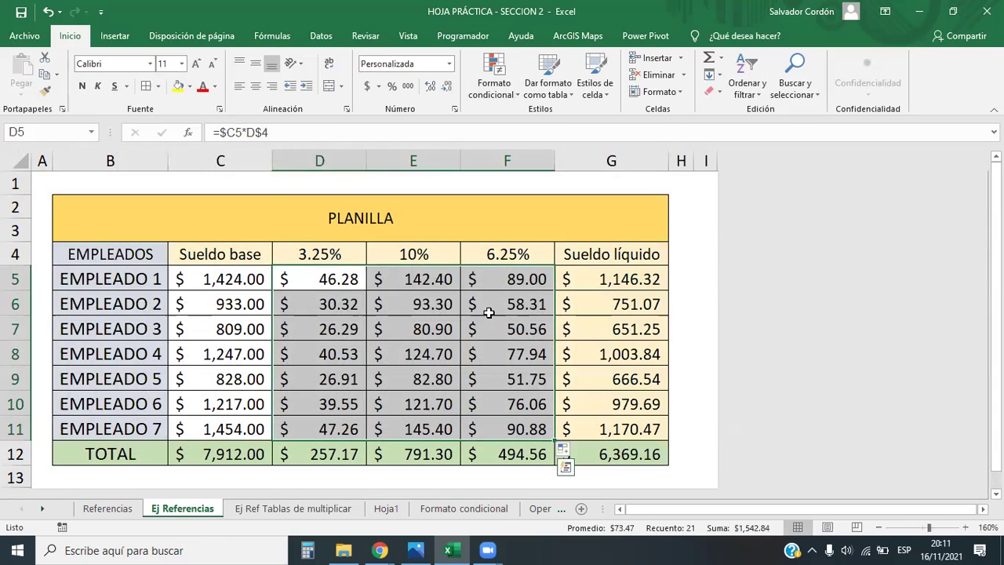
left_click(434, 312)
left_click(339, 298)
left_click(332, 276)
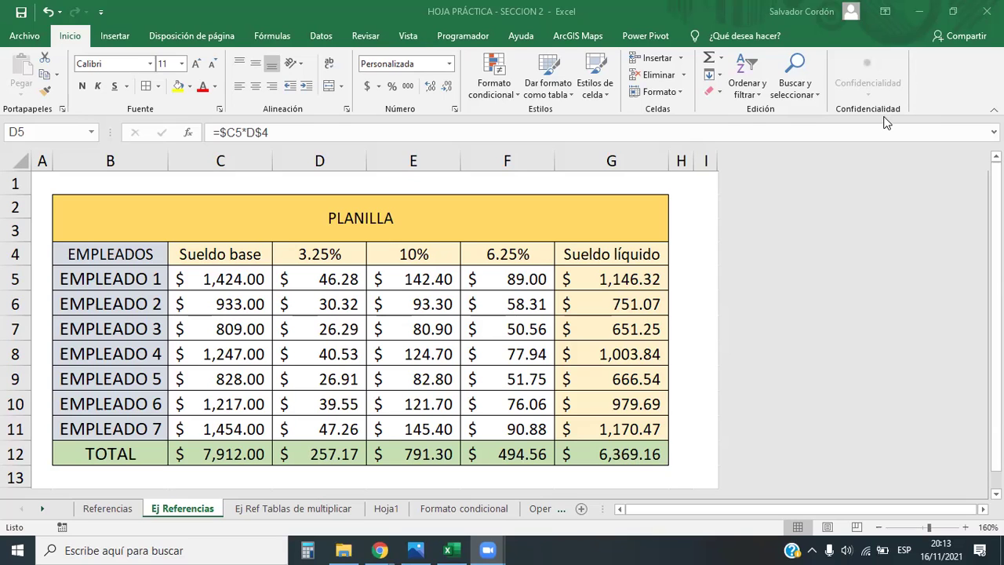
left_click(339, 299)
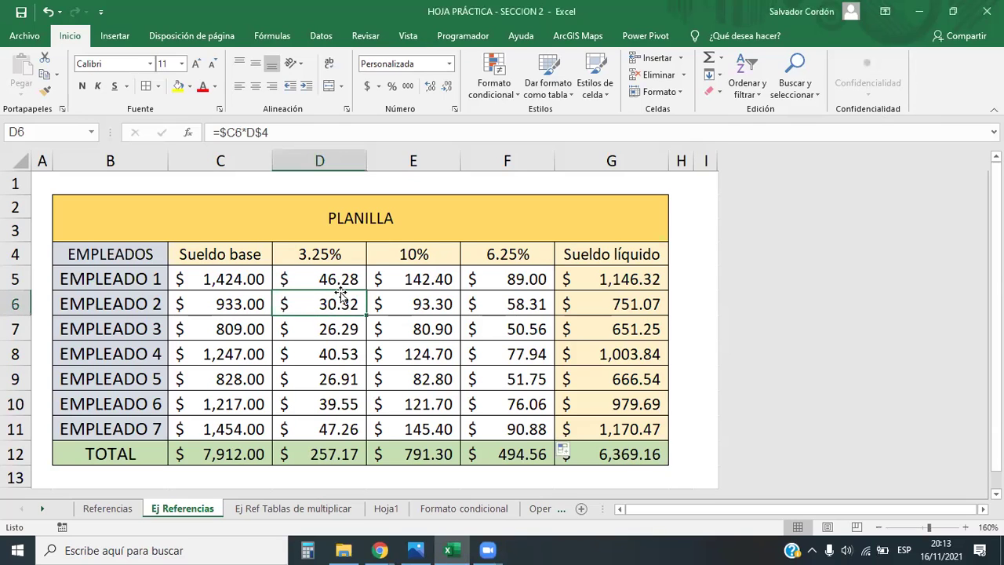
left_click(306, 260)
left_click(334, 276)
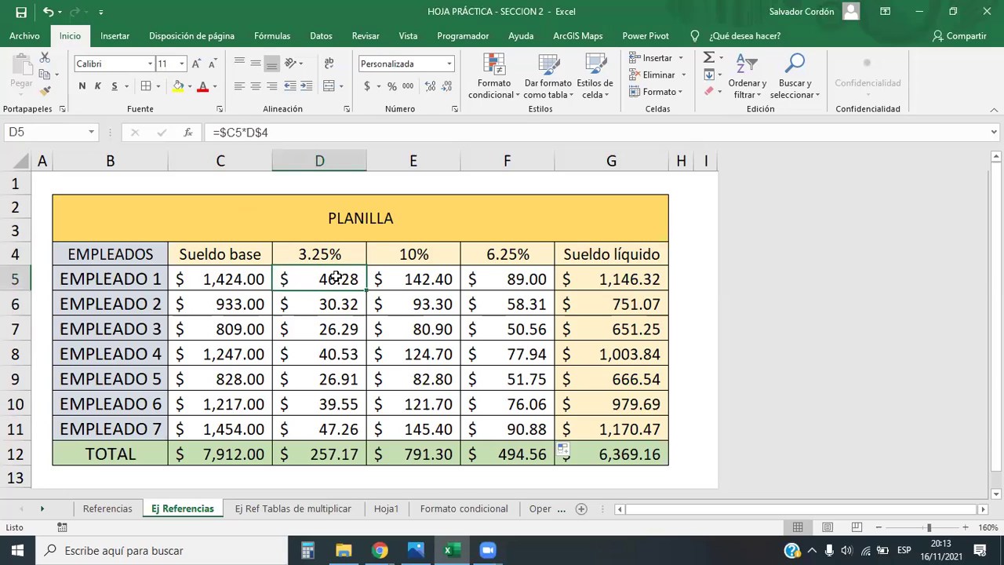
Inspect the mixed-reference formula in E9, highlighting its E$4 and $C9 parts individually and pointing out the percentage in E4
left_click(451, 382)
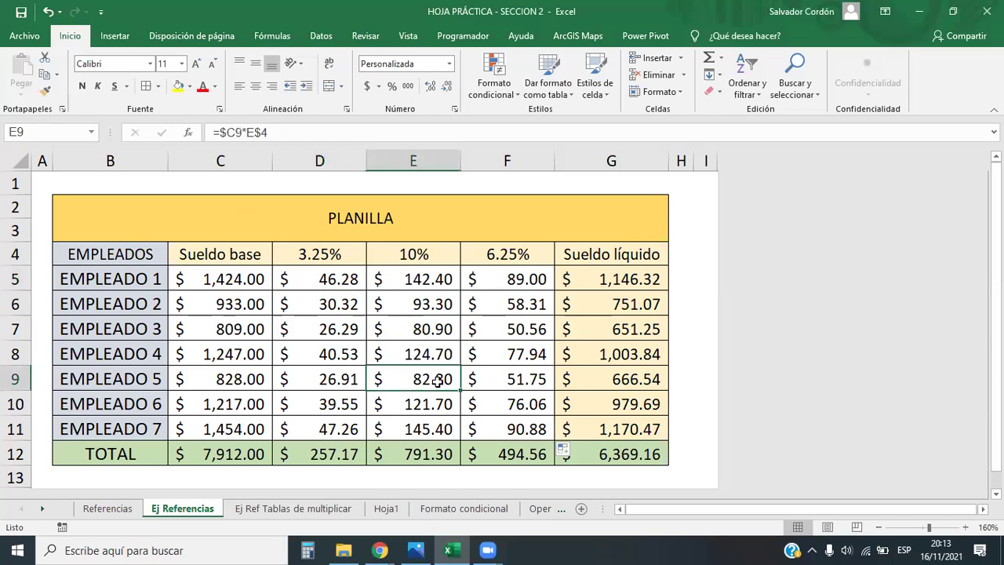
double_click(439, 387)
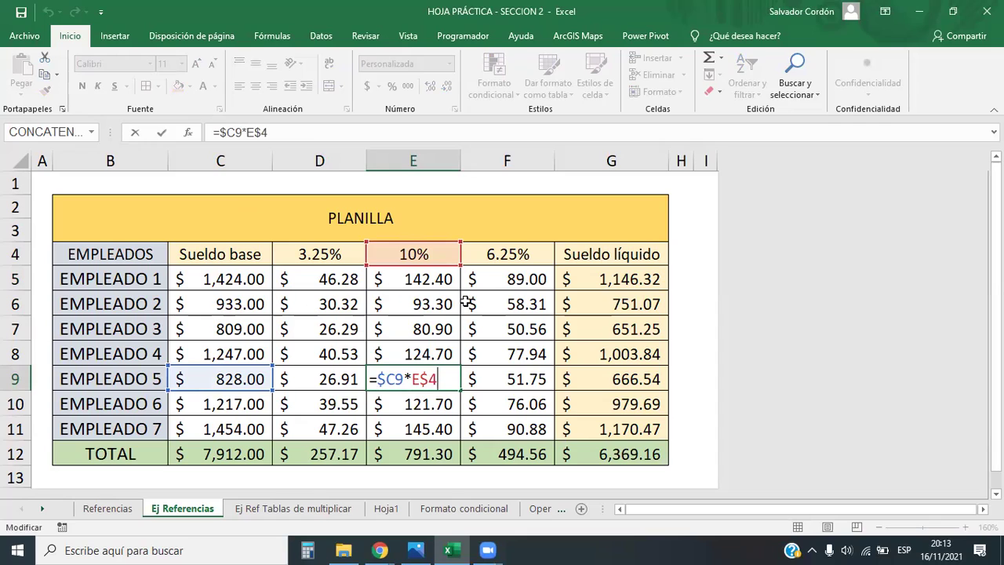
double_click(422, 379)
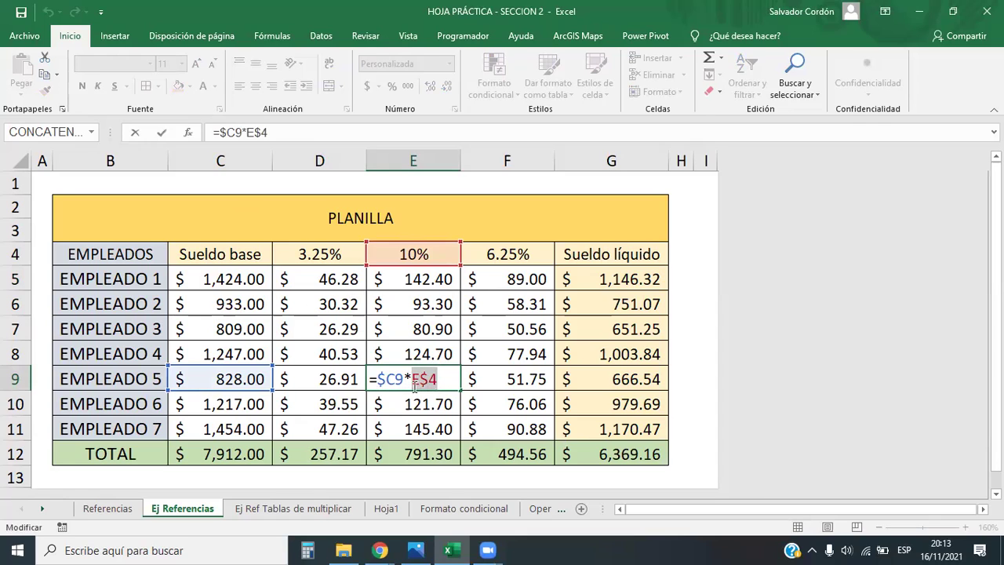
left_click_drag(371, 378, 400, 379)
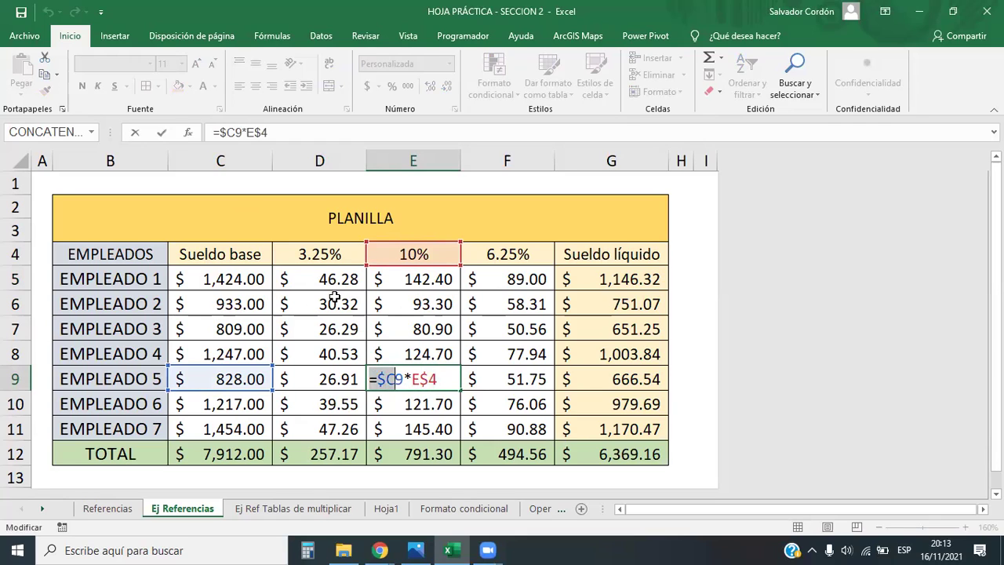
double_click(424, 379)
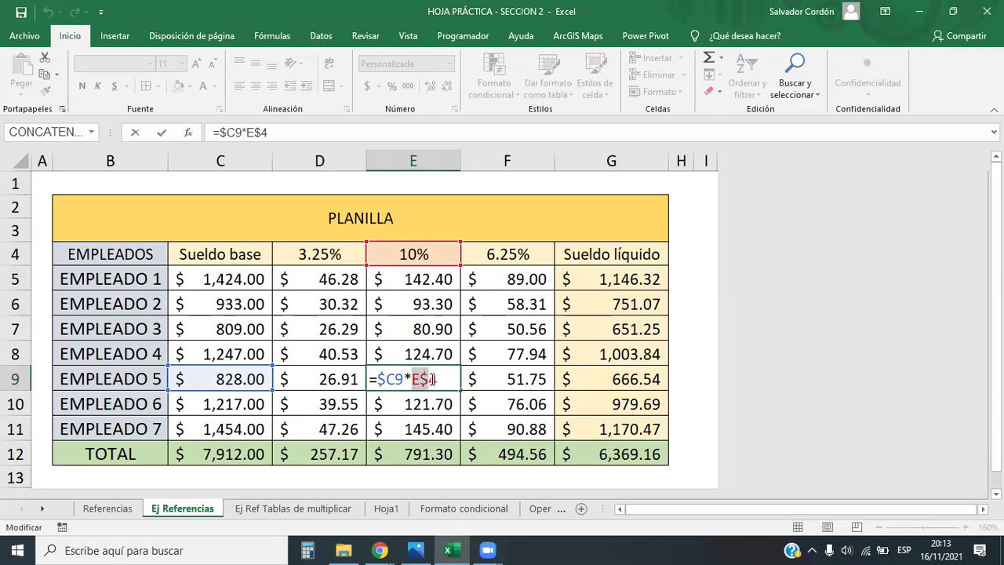
left_click(410, 254)
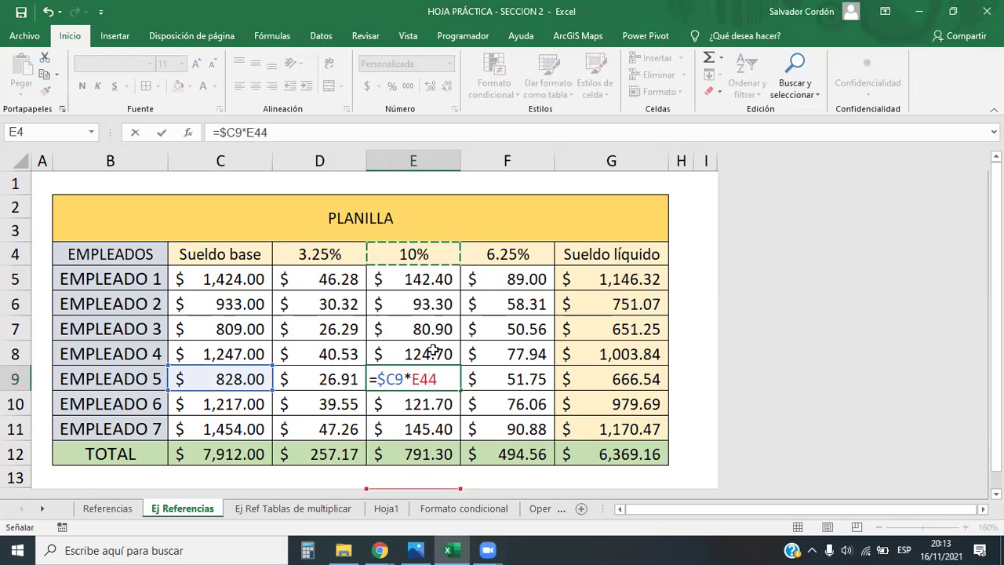
key("ctrl+Return")
Reopen the formula in E9 to examine the row part of its $C9 reference, leaving the formula unedited
double_click(420, 380)
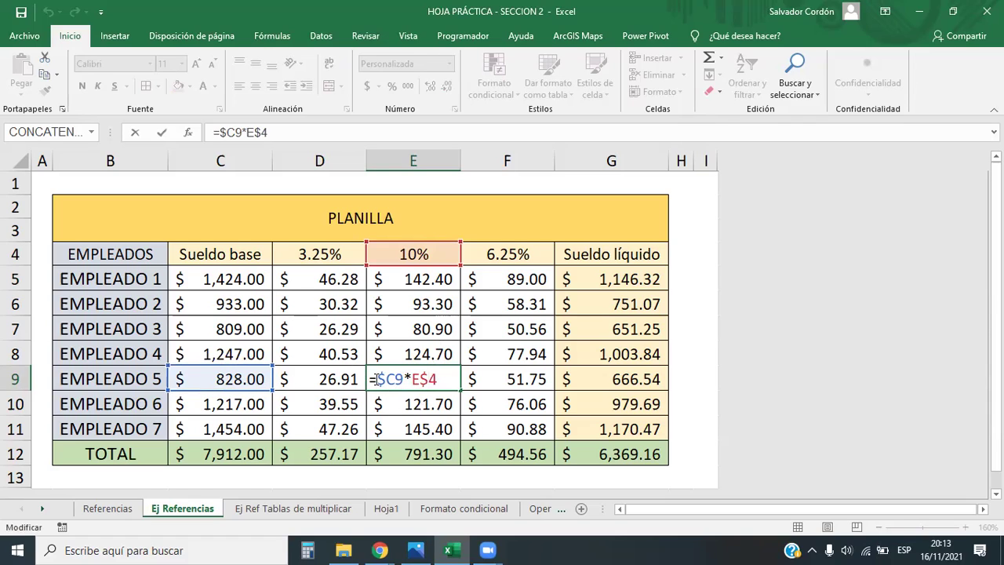
left_click_drag(393, 379, 403, 379)
key("Escape")
Copy the deduction formula from F5 across to G5:H5 and fill it down the Sueldo líquido column from G5 to G11
left_click(524, 281)
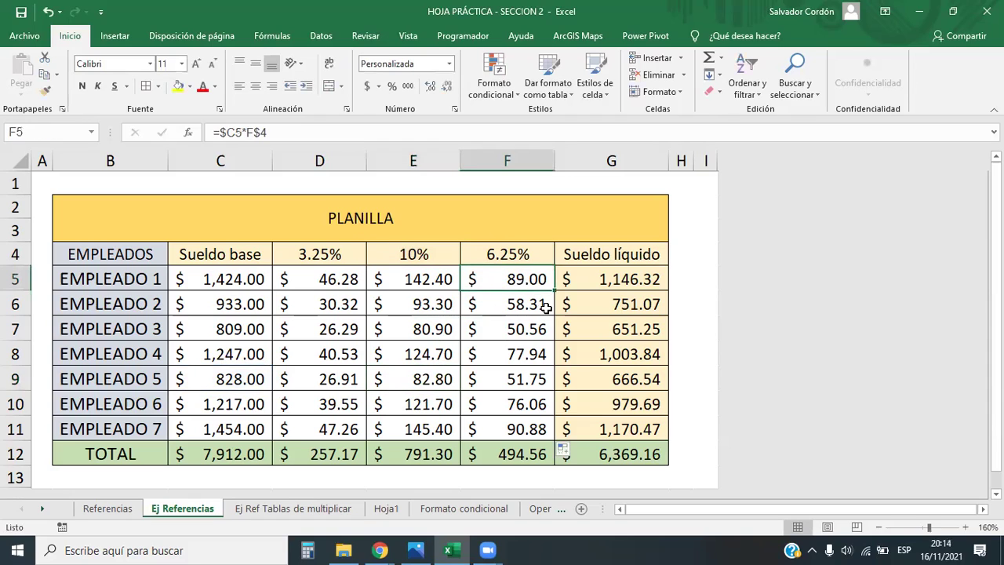
left_click_drag(555, 290, 695, 284)
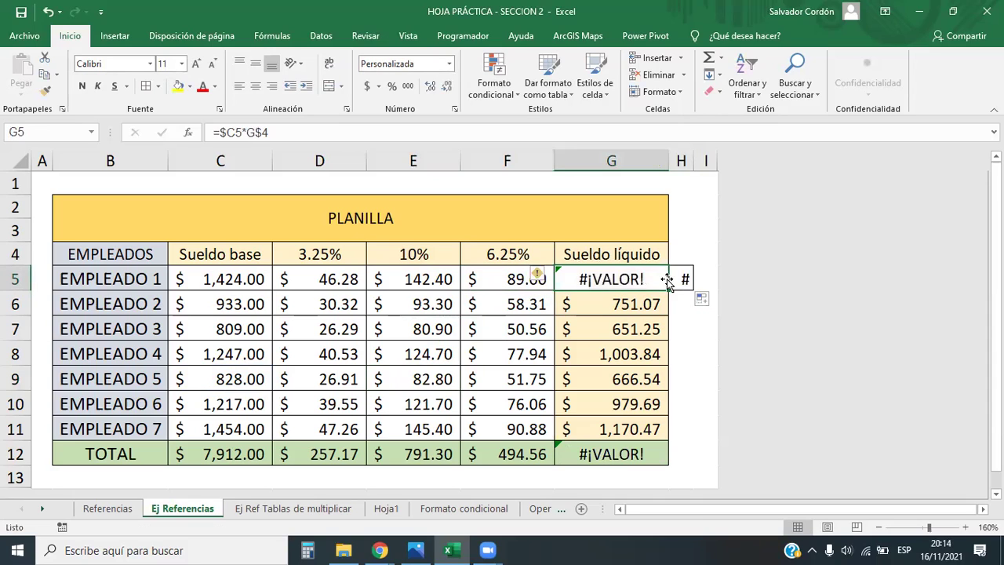
left_click(683, 278)
left_click(621, 276)
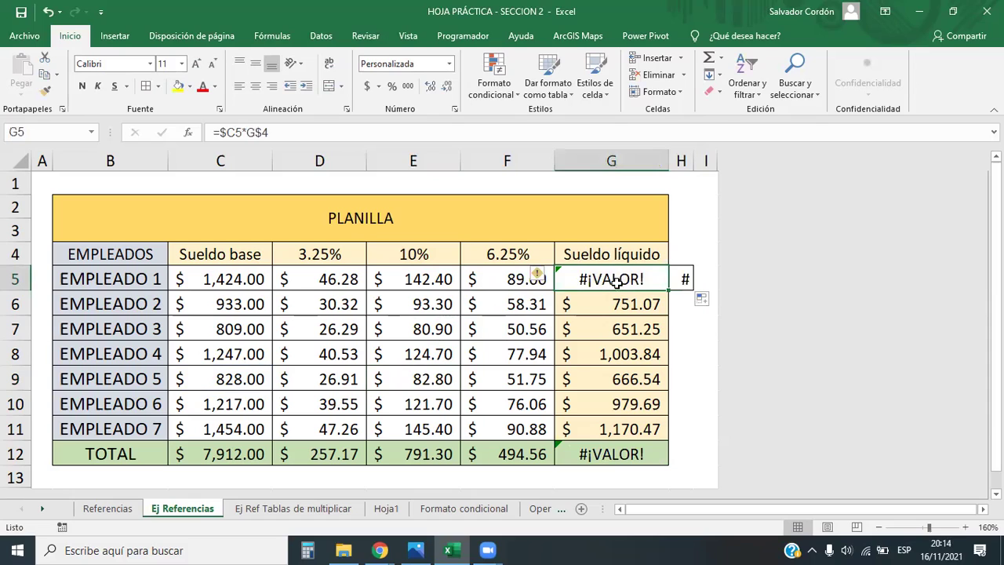
left_click(510, 278)
left_click(634, 279)
left_click_drag(667, 290, 669, 434)
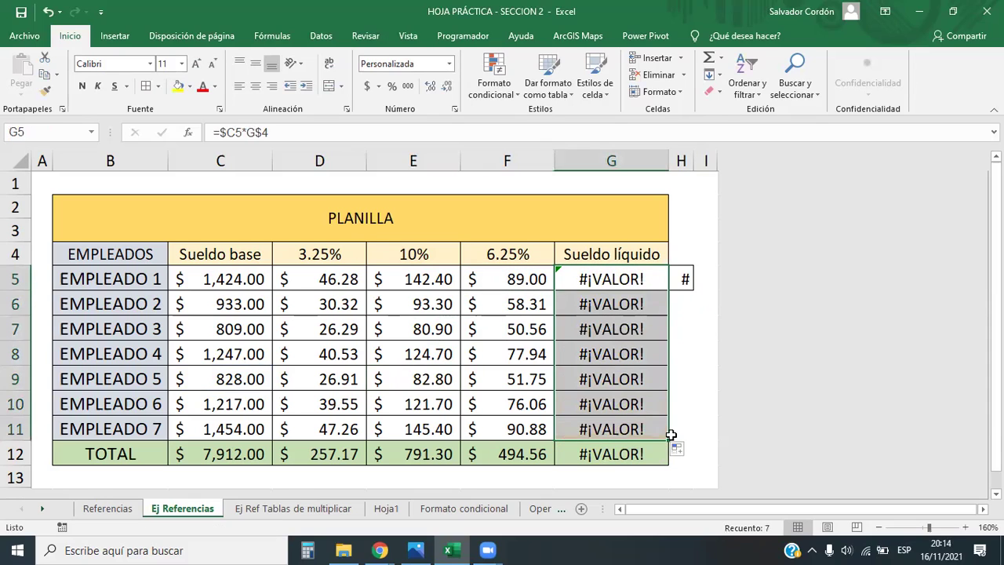
Inspect the formula in G8, then undo the changes that copied the deduction formula over the Sueldo líquido column
left_click(628, 355)
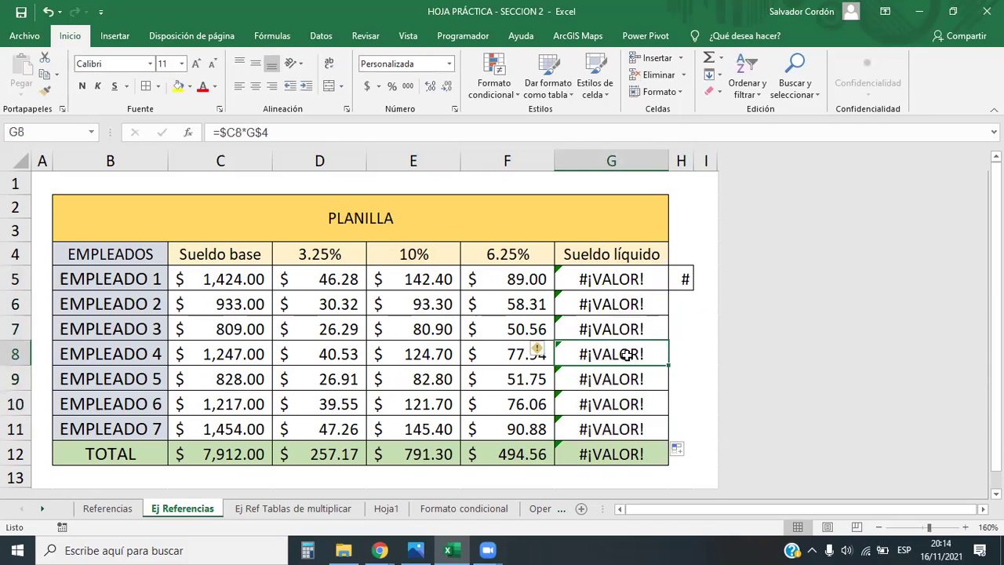
double_click(628, 355)
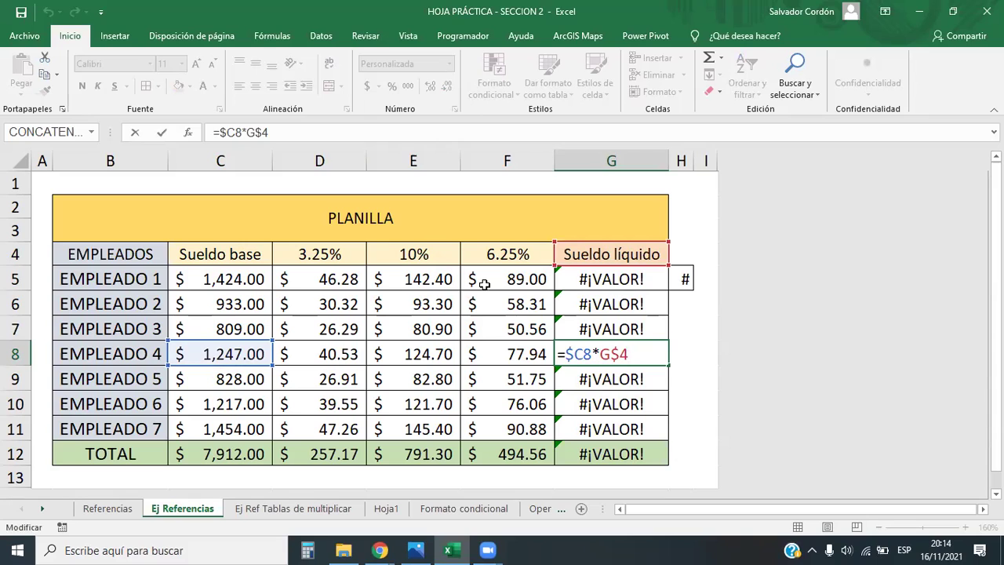
key("Escape")
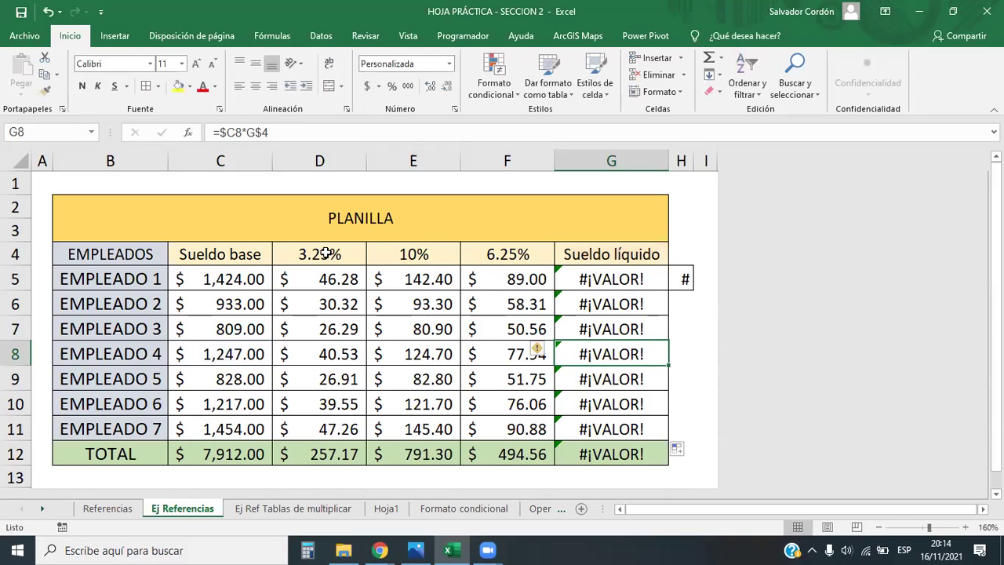
key("ctrl+z")
key("ctrl+z")
key("ctrl+z")
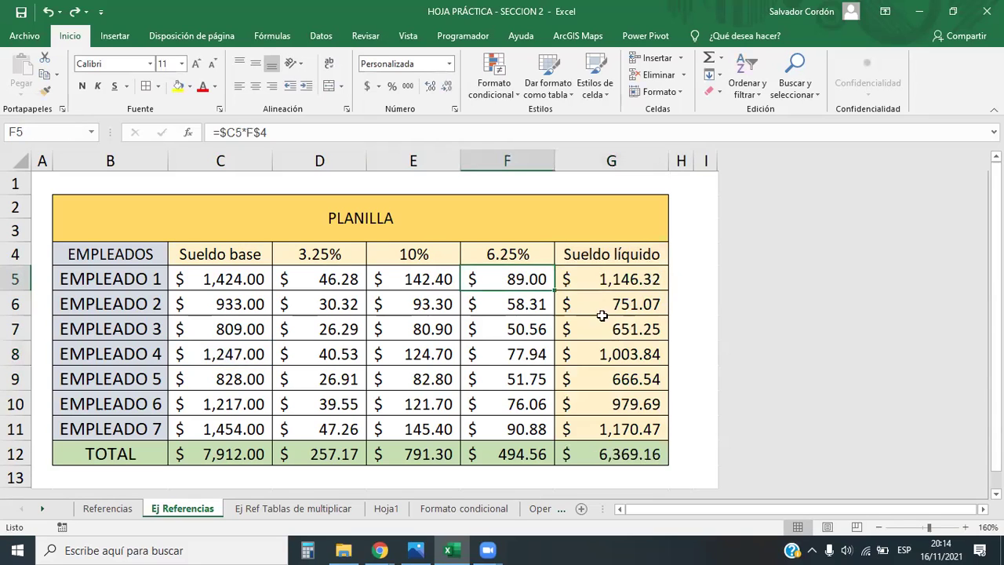
Replace the 10% header in E4 with the text "renta"
left_click(414, 257)
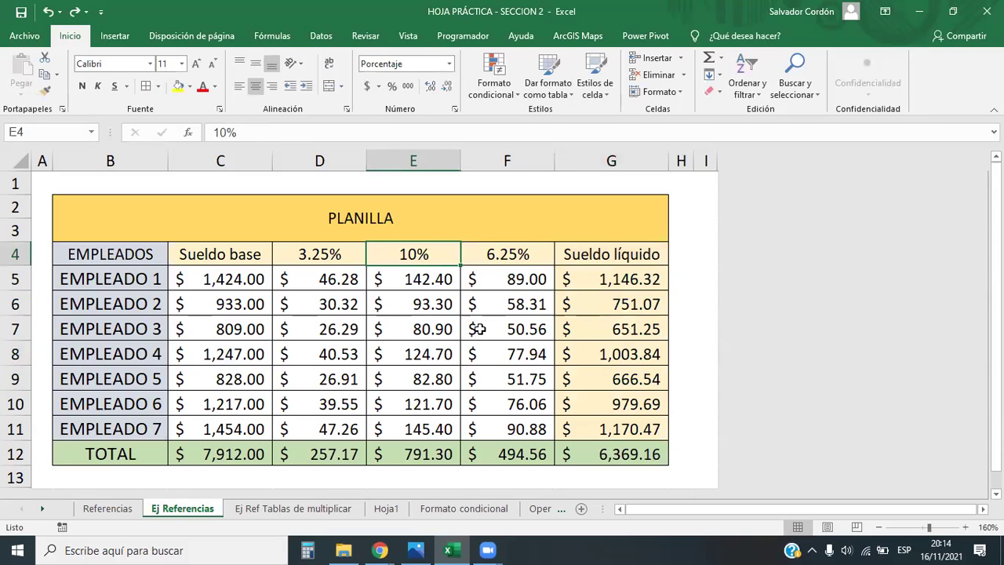
type("ren")
type("t")
key("BackSpace")
type("nta")
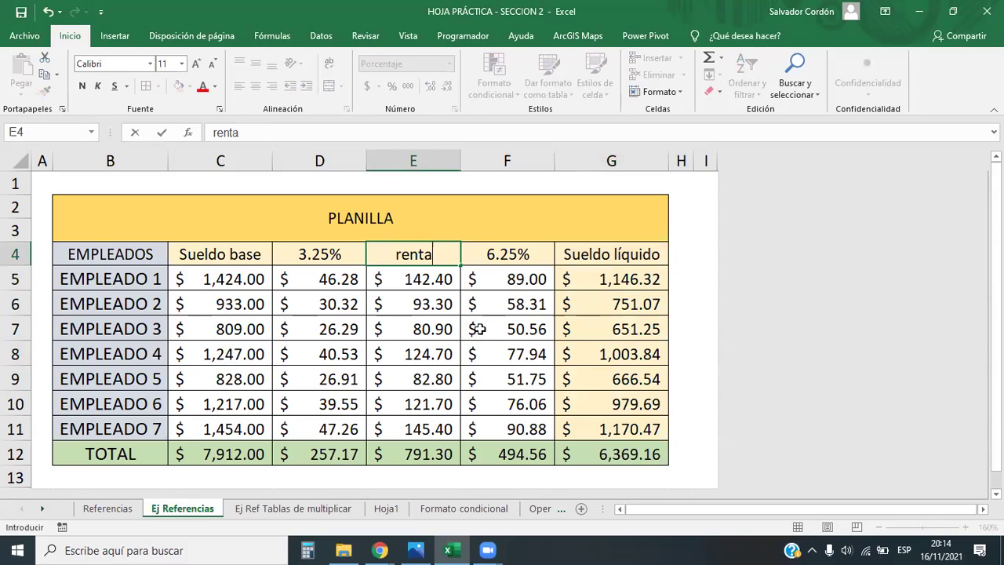
key("Return")
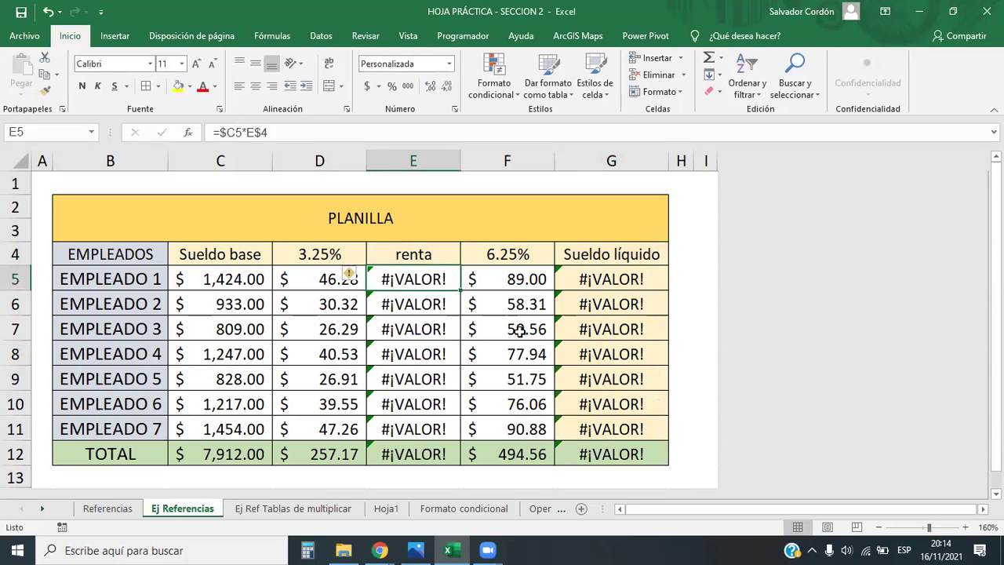
Examine which cells the column E formula in row 8 references, including the row 4 headers and the base salaries
left_click_drag(425, 276, 405, 428)
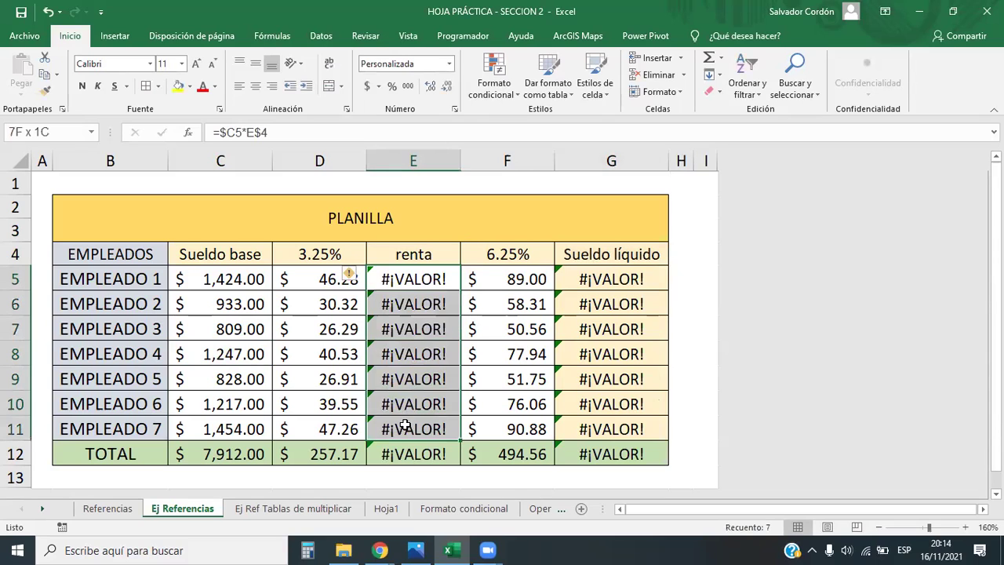
double_click(408, 353)
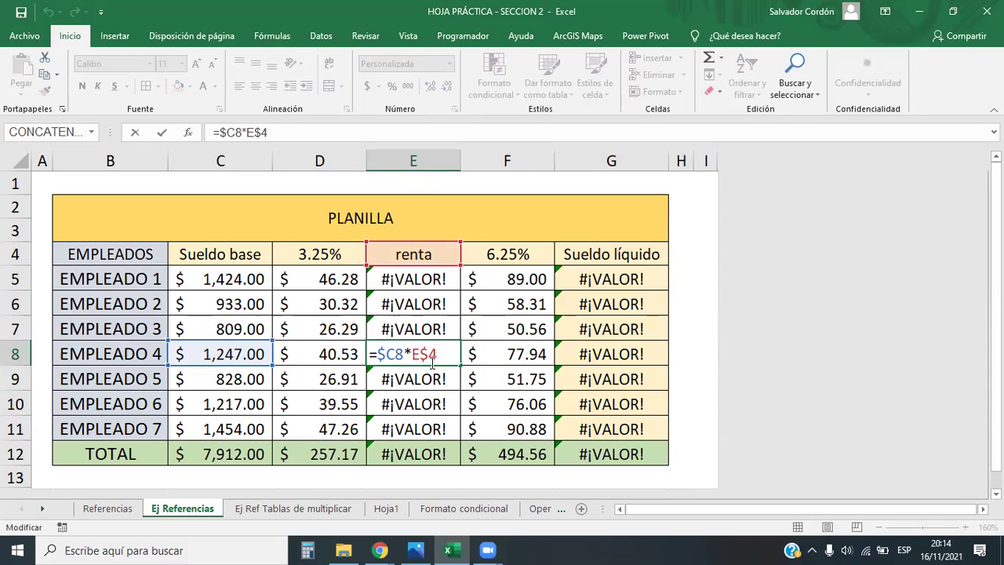
key("Escape")
left_click_drag(291, 254, 530, 251)
left_click_drag(233, 279, 237, 422)
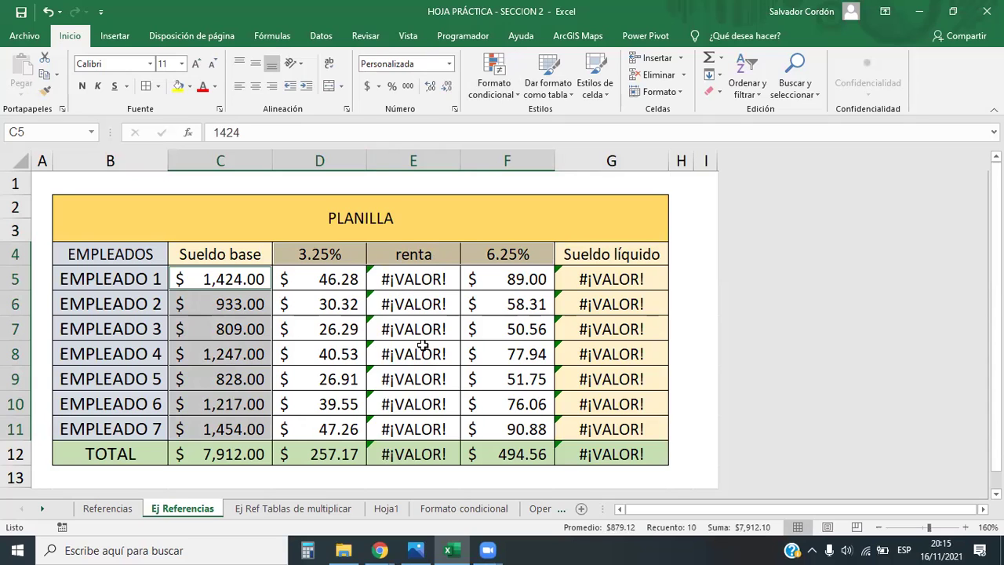
Restore the header in E4 to 10%
key("Up")
key("Right")
key("Right")
type("10%")
key("ctrl+Return")
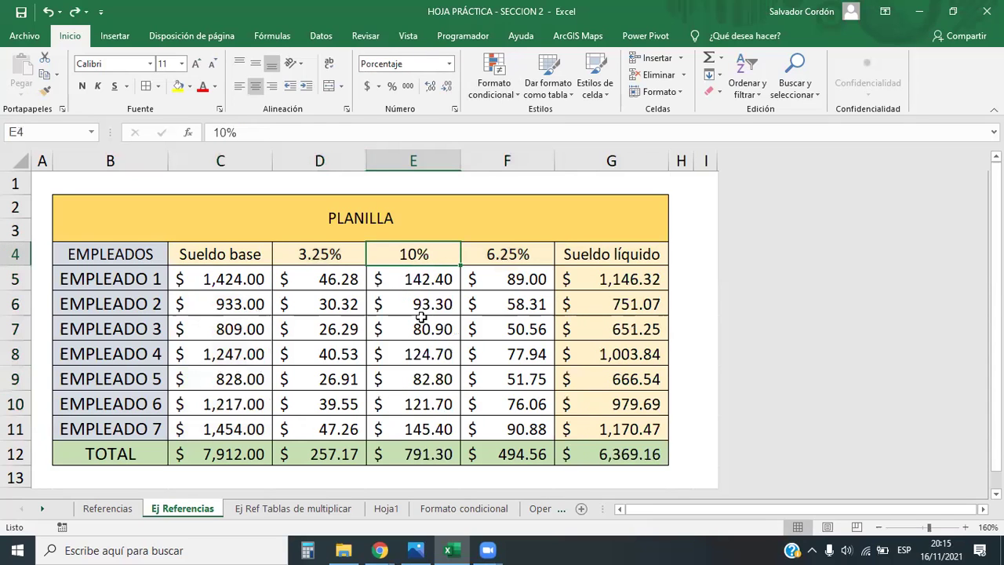
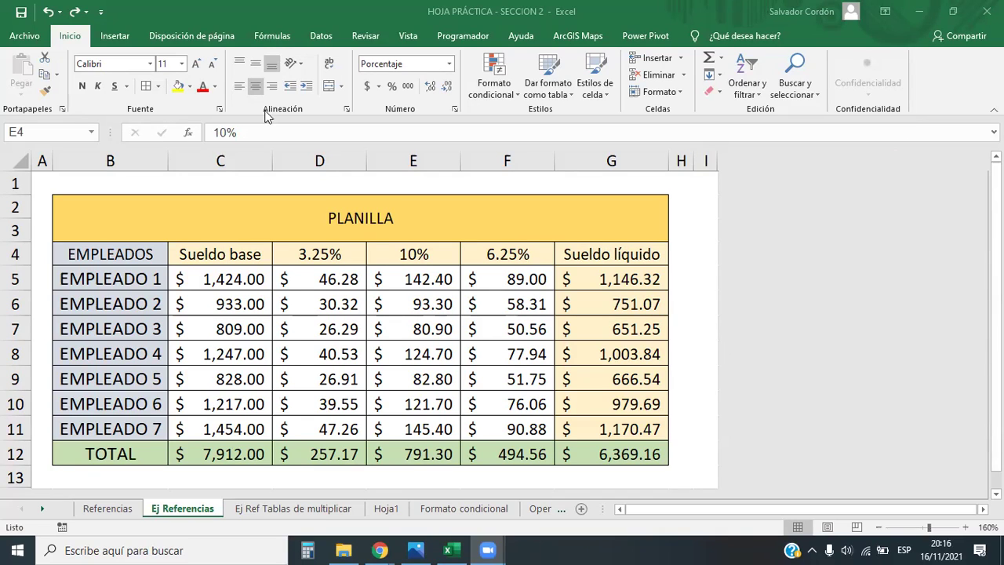
Clear the deduction formulas for all seven employees in D5:F11
left_click(320, 272)
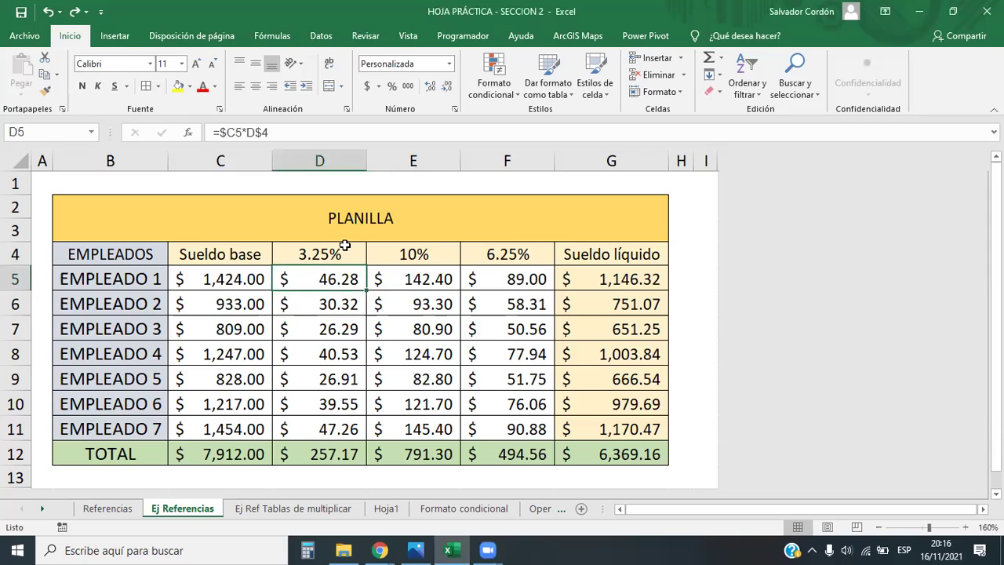
left_click(490, 418, "shift")
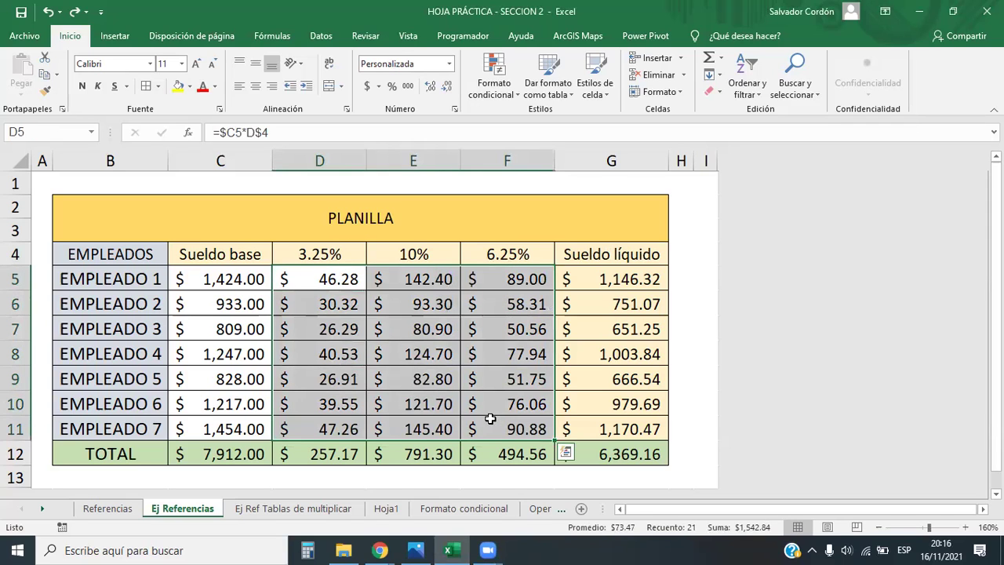
key("Delete")
left_click(315, 244)
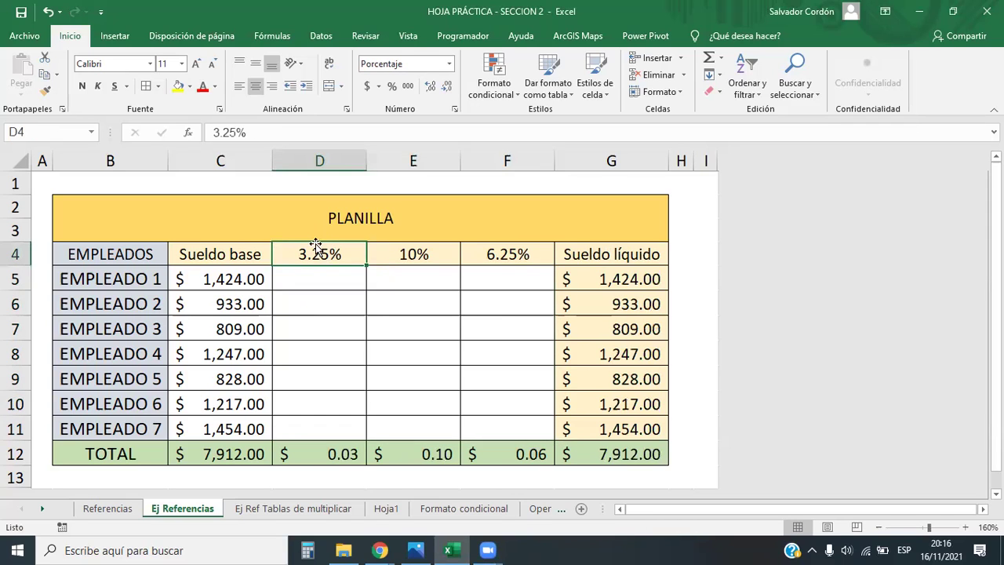
left_click(328, 276)
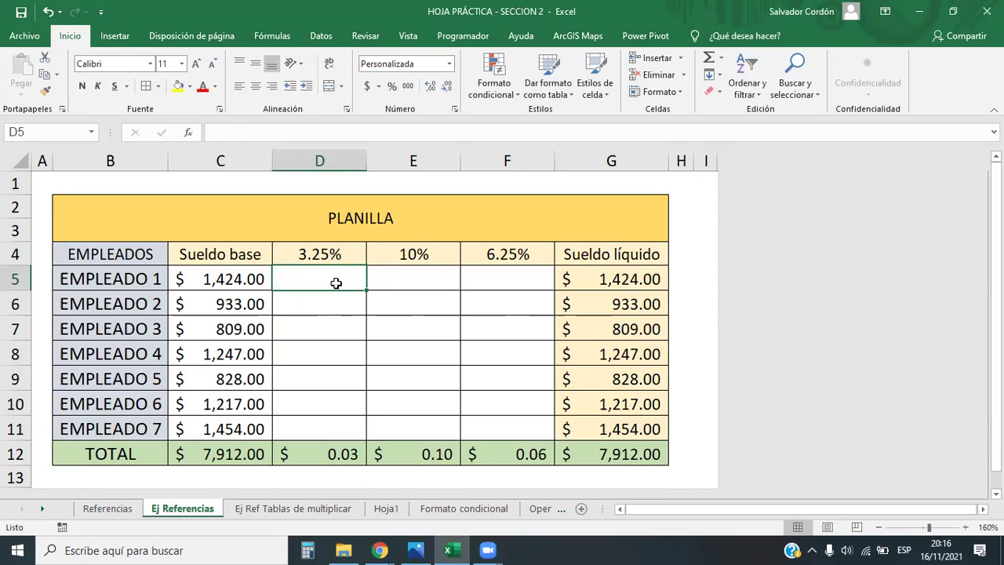
type("=")
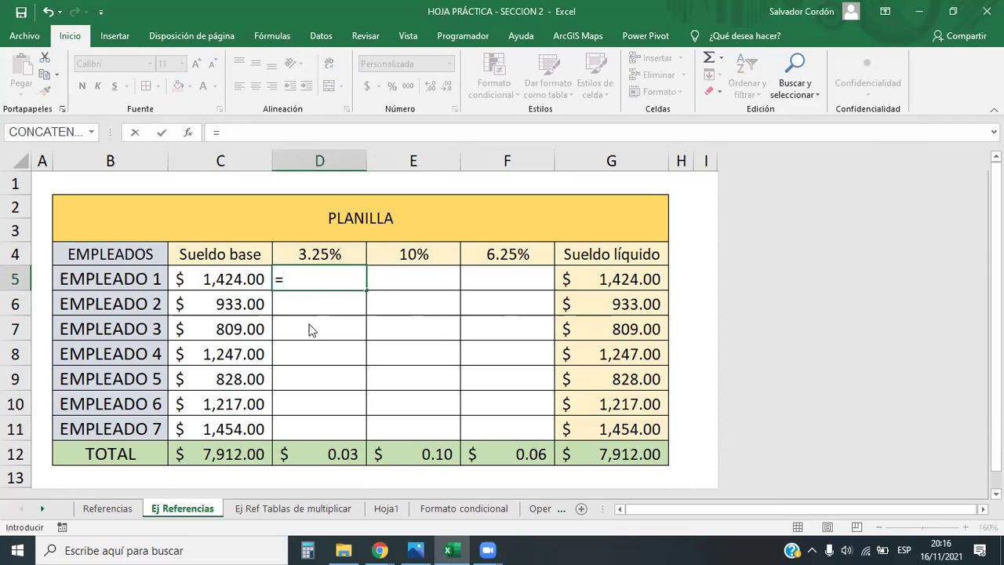
left_click(296, 281)
left_click(299, 253)
key("Escape")
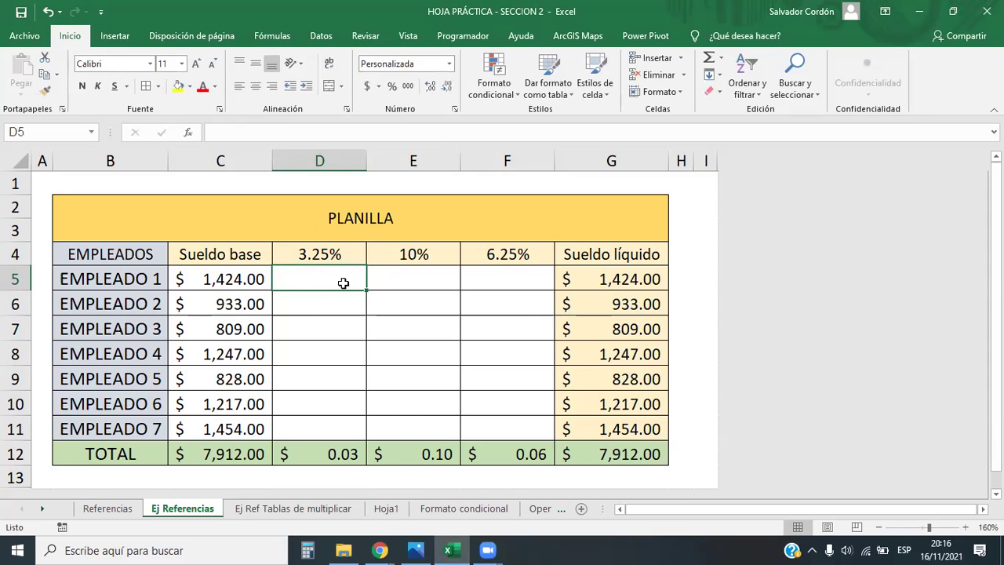
Enter the formula =C5*3.25% in D5 and fill it down to D11
type("=")
key("Left")
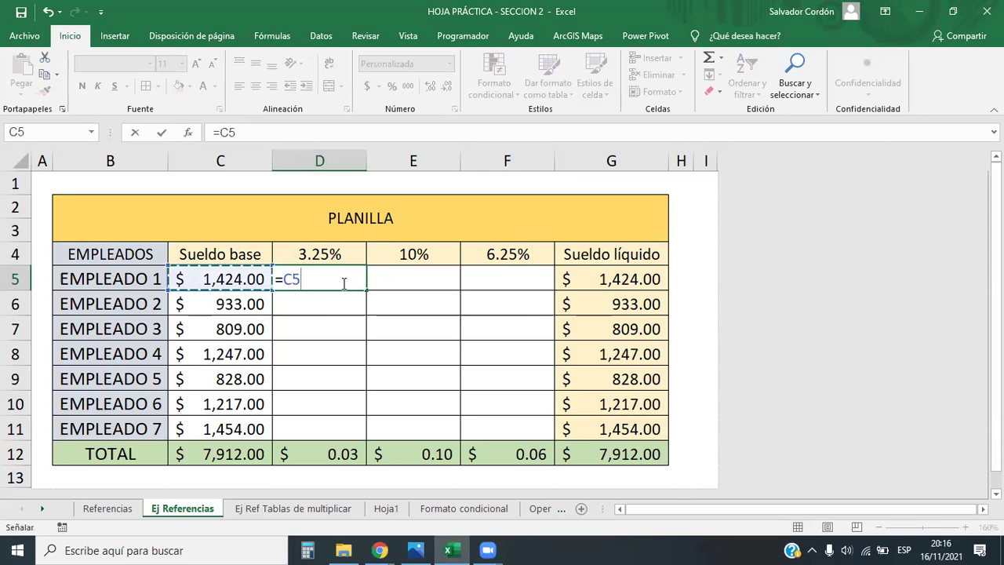
type("*")
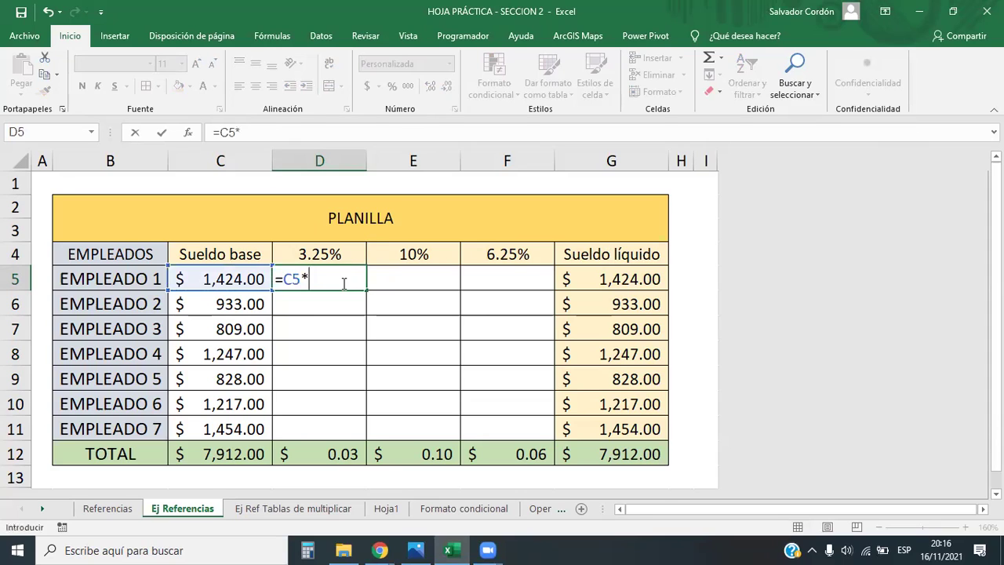
type("3.25%")
key("Return")
left_click(345, 281)
left_click_drag(369, 289, 358, 432)
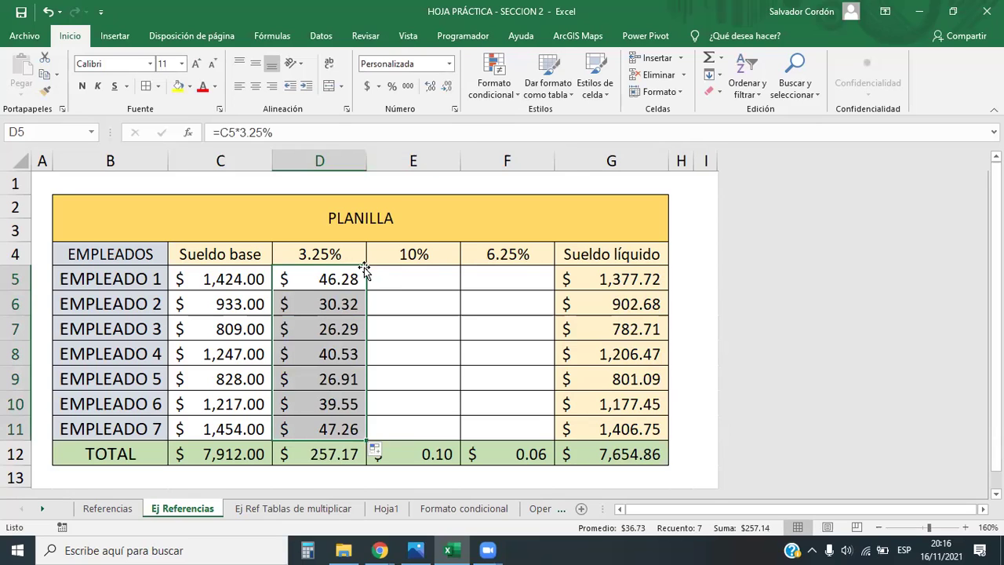
Try copying the D5 formula across to E5 and check which cell the copy references
double_click(348, 284)
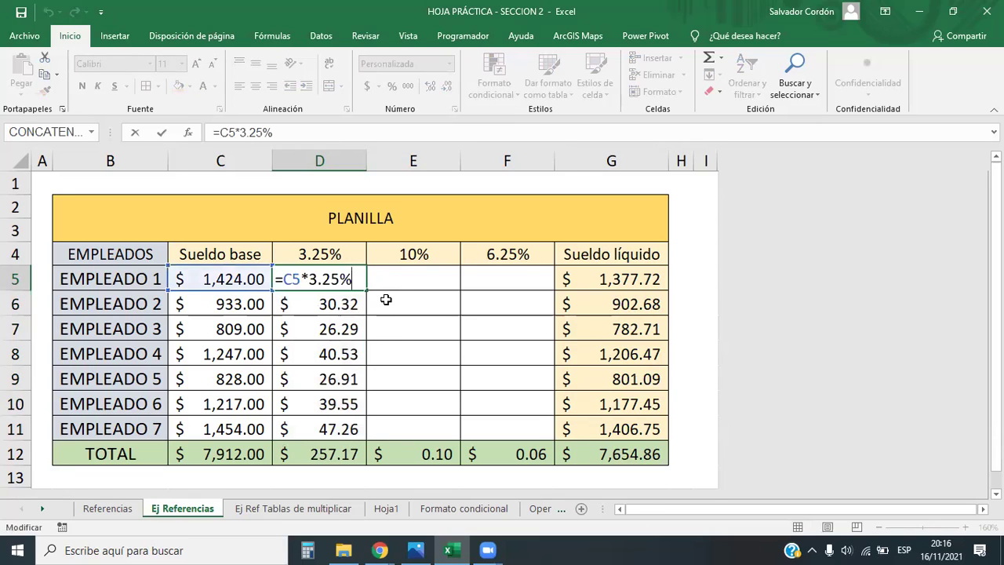
key("Return")
left_click(353, 279)
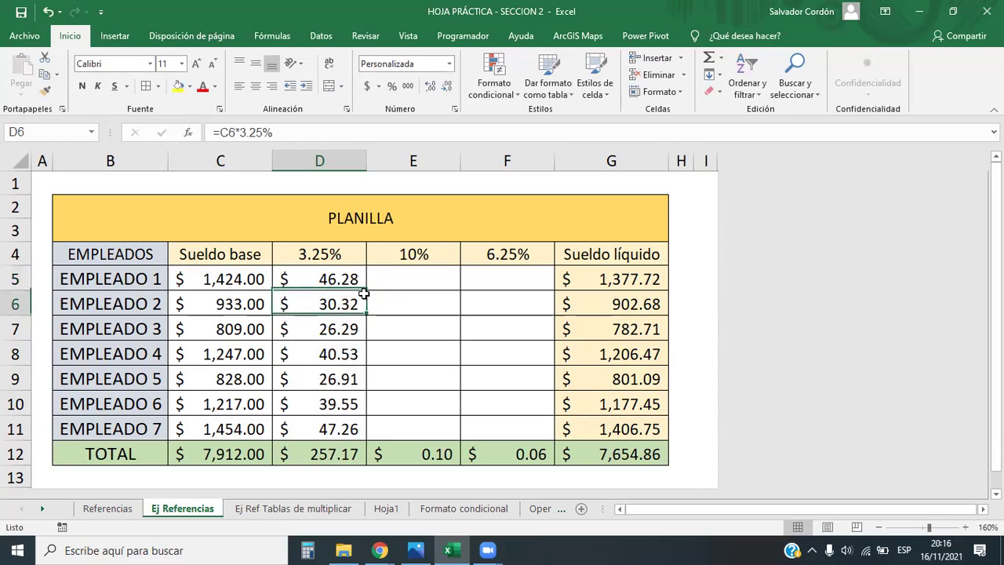
left_click_drag(367, 291, 453, 287)
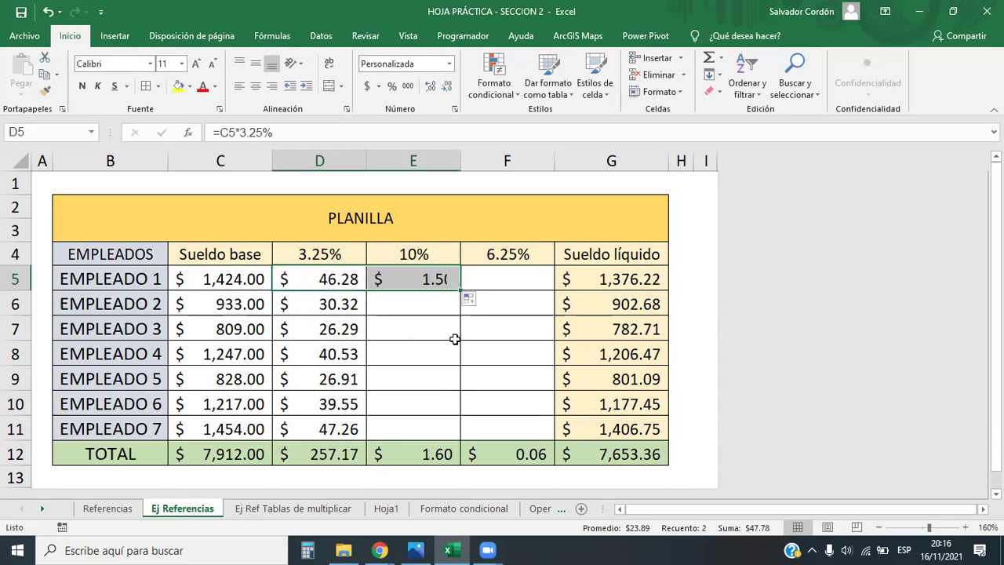
double_click(426, 279)
left_click(395, 279)
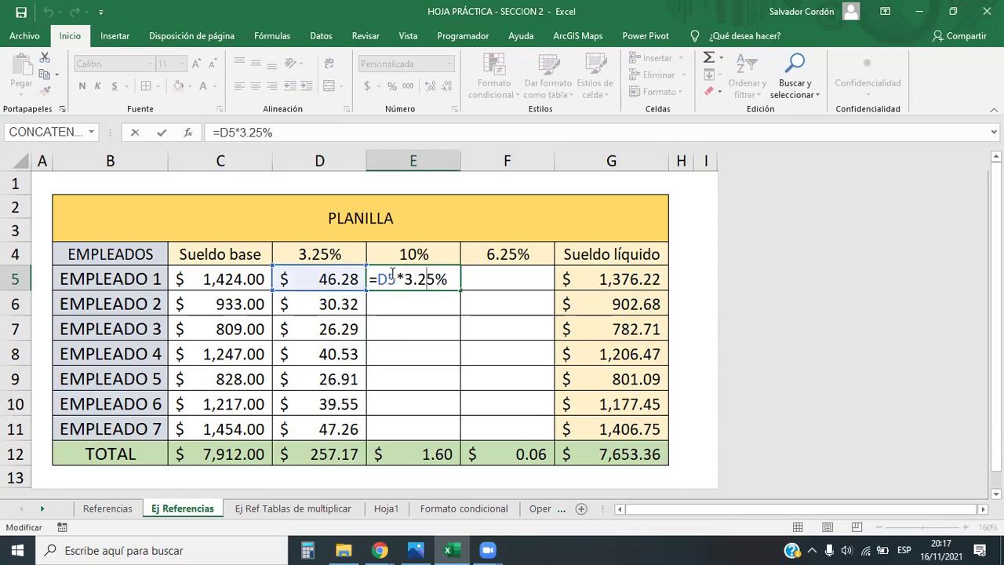
key("Escape")
Clear the copied formula from E5
left_click(352, 274)
left_click(410, 275)
key("Delete")
double_click(324, 276)
left_click(237, 278)
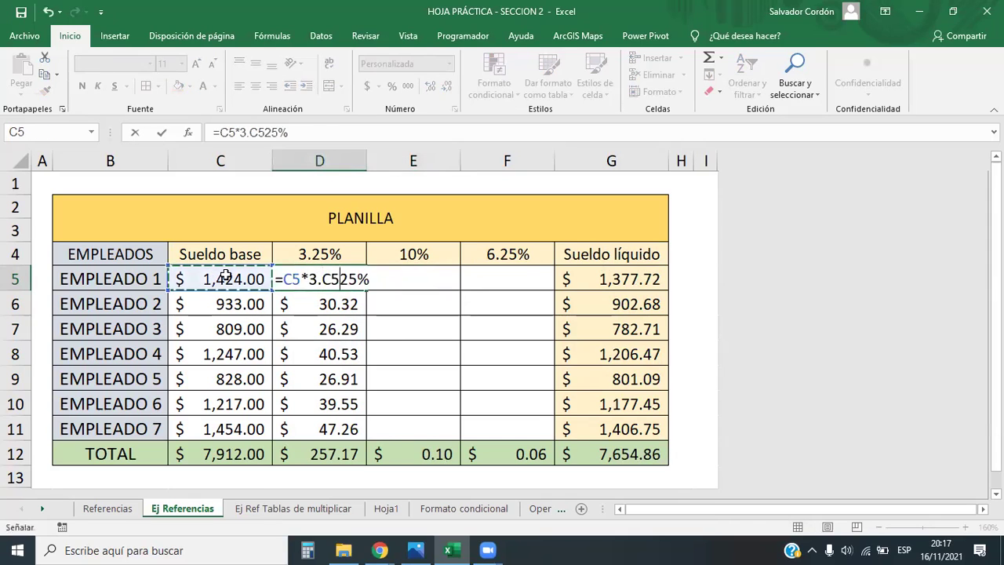
key("Escape")
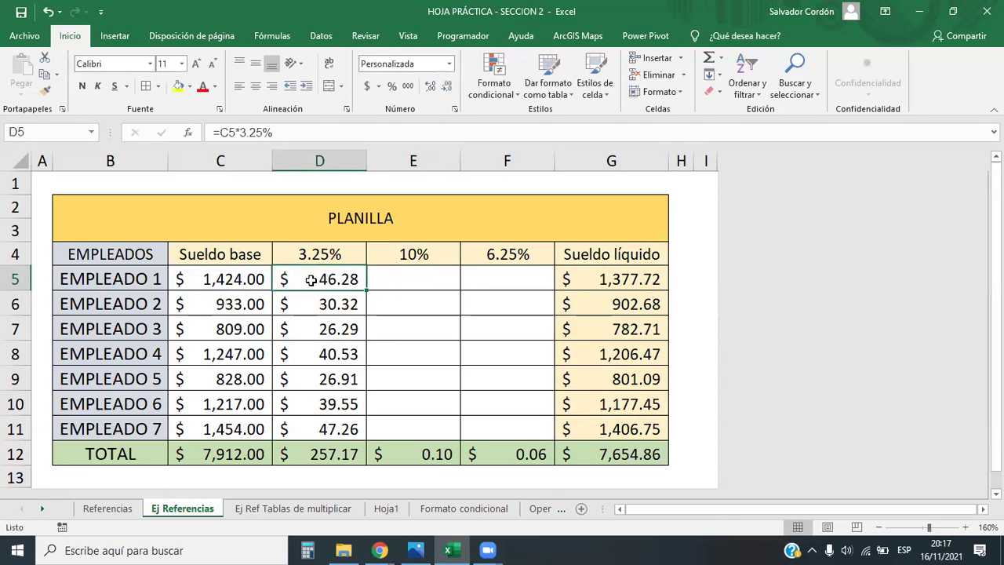
Lock column C in the D5 formula so it reads =$C5*3.25%, and fill it down to D11
double_click(310, 279)
key("Left")
key("Left")
key("Left")
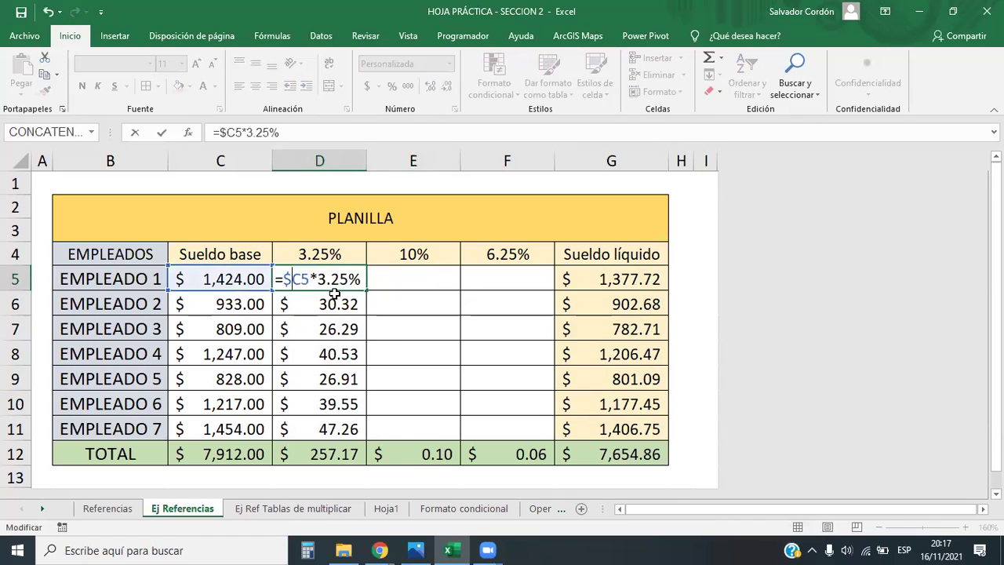
key("Return")
left_click(359, 278)
left_click_drag(366, 291, 355, 429)
Copy the column-locked formula from D5 across to E5
left_click(356, 280)
left_click_drag(366, 291, 445, 283)
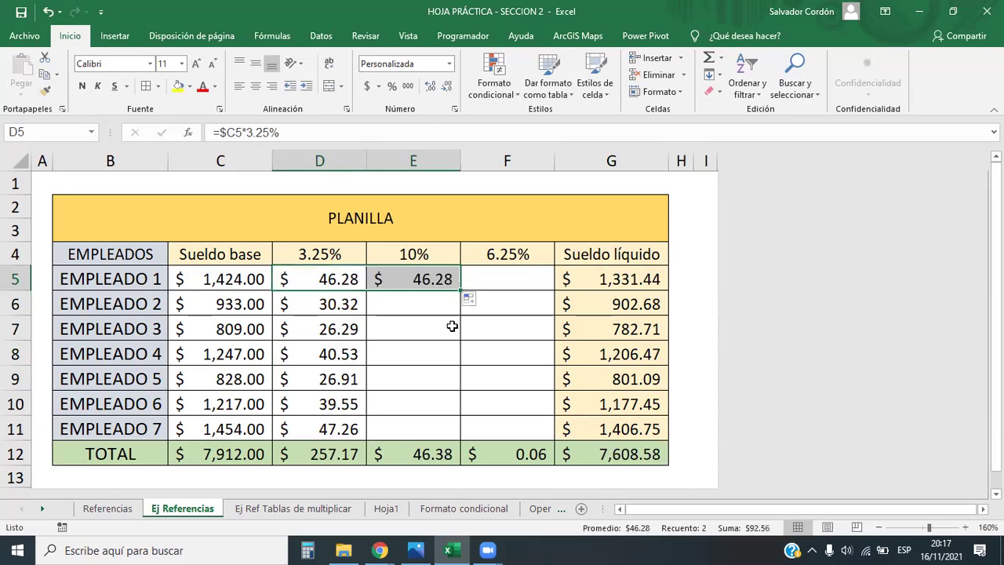
left_click(446, 280)
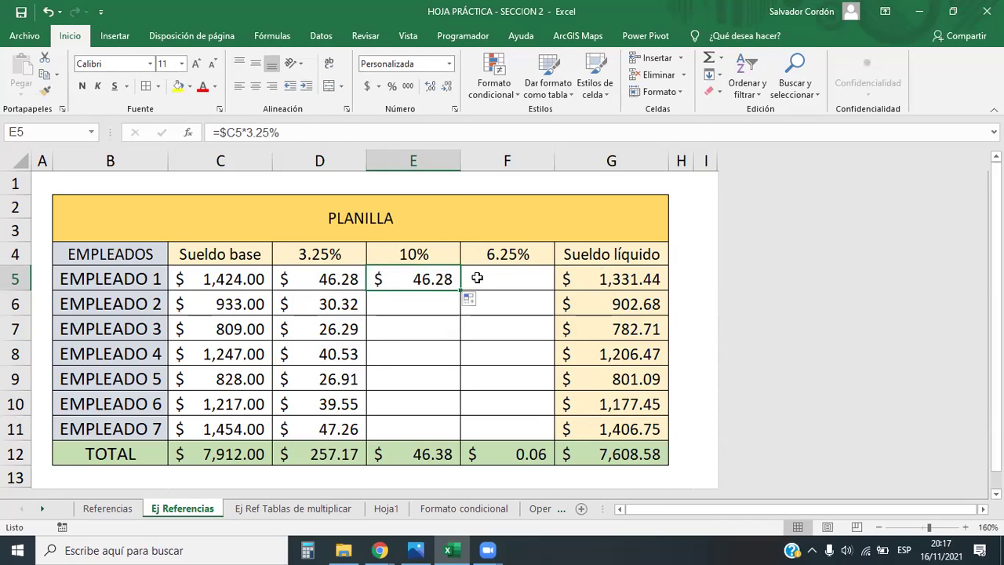
Change the rate in the E5 formula to 10% so it reads =$C5*10%
double_click(405, 279)
key("Right")
key("Right")
key("Right")
key("Right")
key("Right")
key("BackSpace")
key("BackSpace")
key("BackSpace")
key("BackSpace")
type("10")
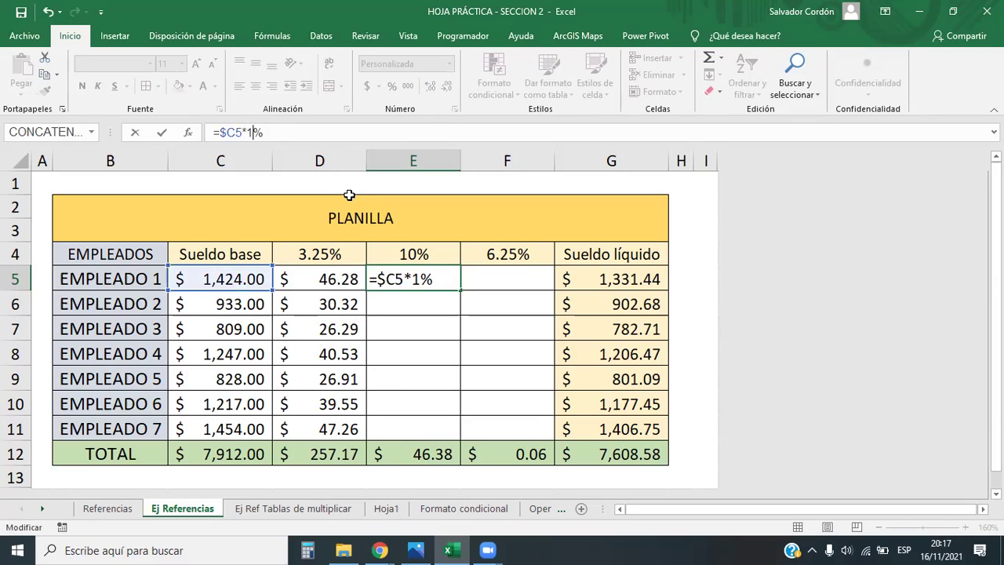
key("Return")
Copy the E5 formula across to F5 and change its rate to 6.25%
left_click(454, 284)
left_click_drag(455, 285, 524, 284)
double_click(525, 276)
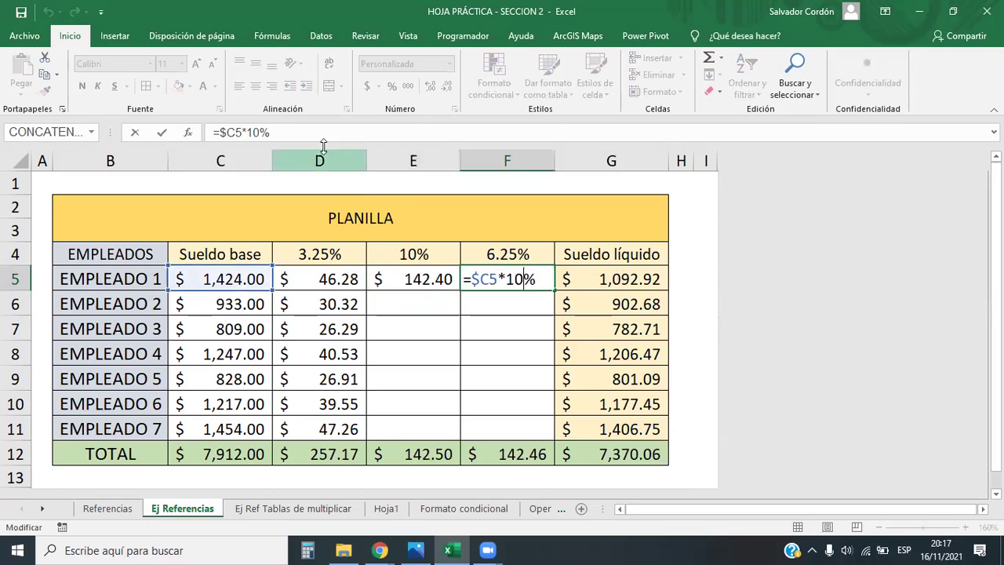
key("BackSpace")
key("BackSpace")
key("BackSpace")
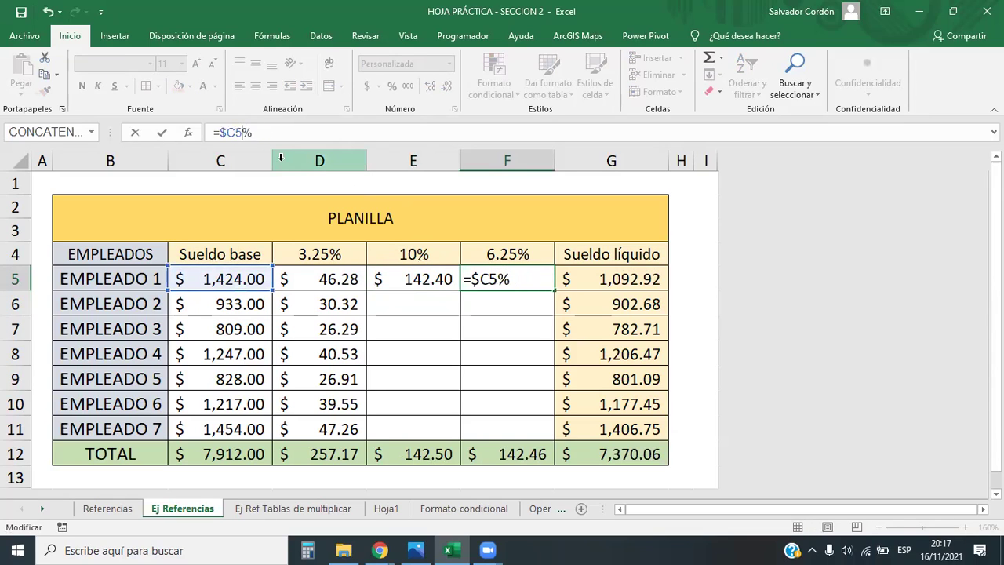
type("*6.25")
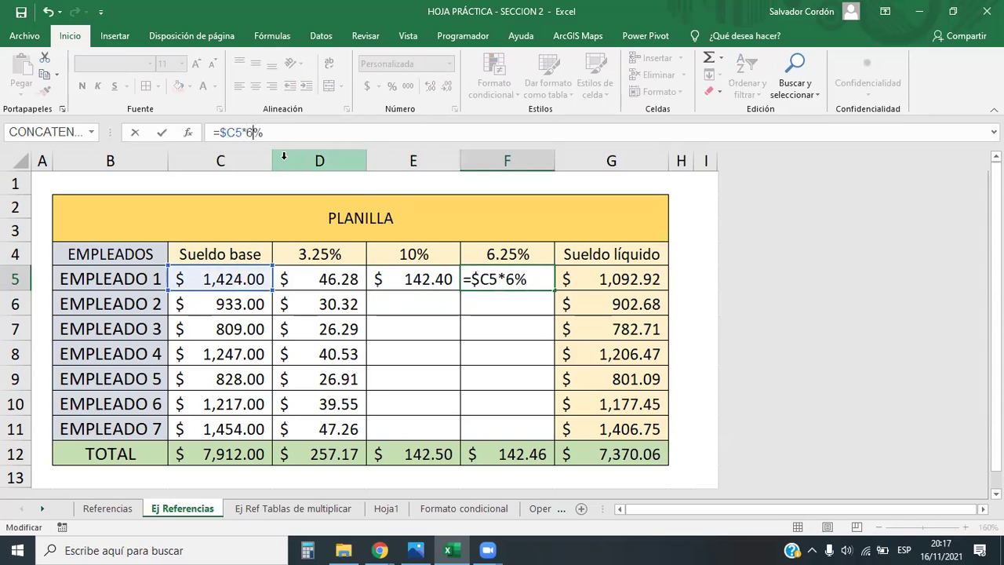
key("Return")
Review the deduction range D5:F11 and the rate written into the D5 formula
left_click_drag(426, 271, 516, 376)
left_click(515, 377)
left_click_drag(352, 275, 494, 428)
left_click(355, 279)
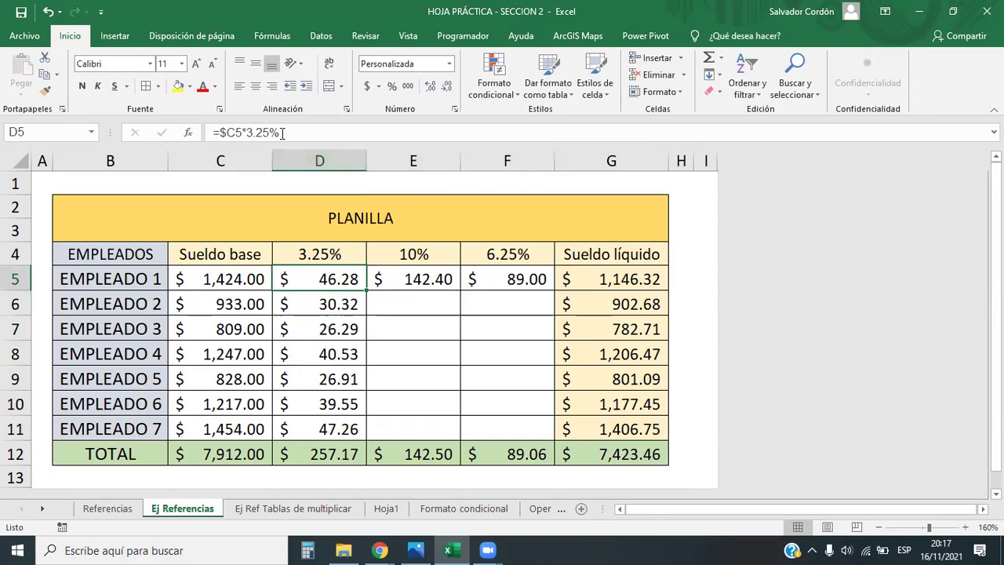
Replace the fixed rate in the D5 formula with a row-locked reference to the header so it reads =$C5*D$4
left_click_drag(281, 132, 246, 132)
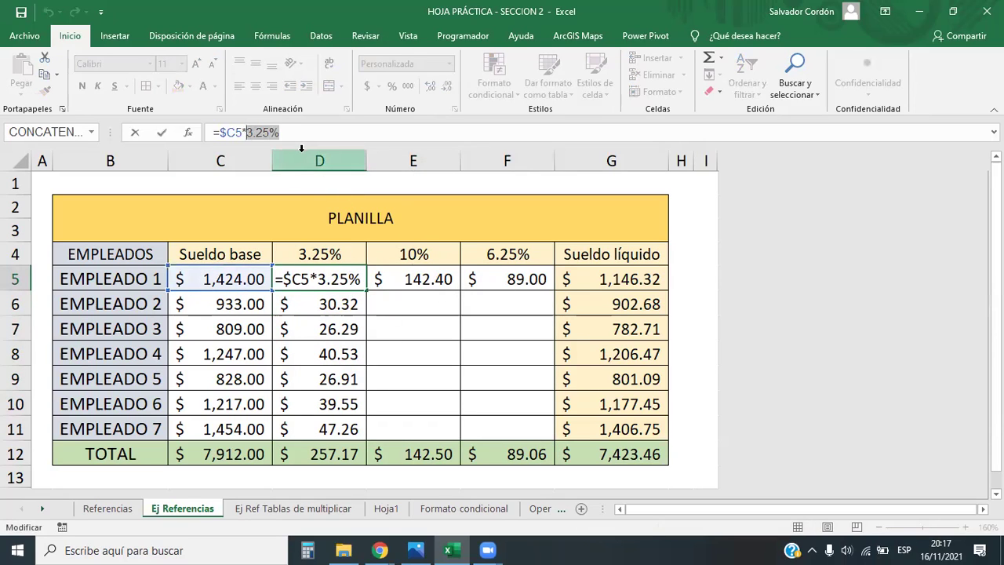
key("BackSpace")
left_click(350, 256)
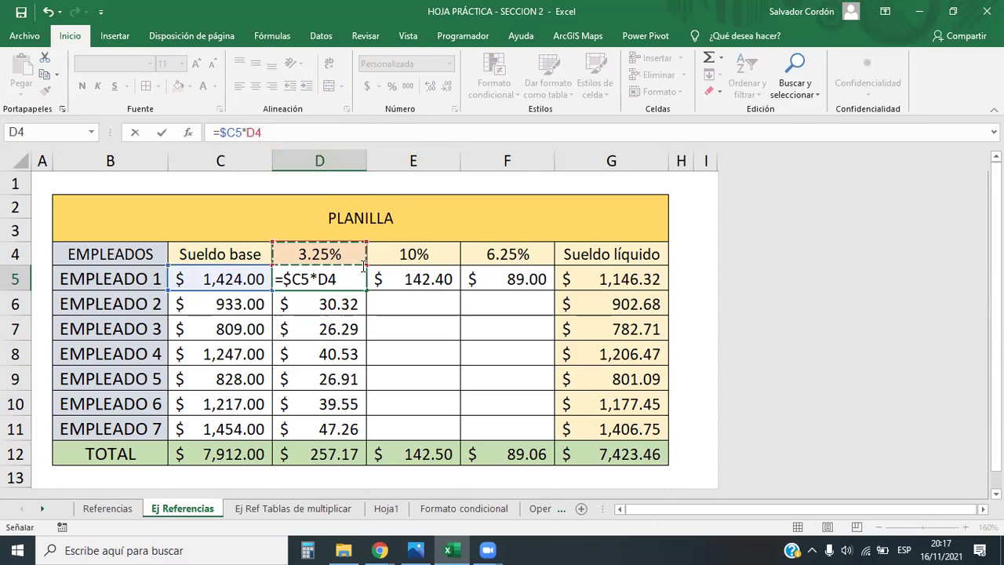
left_click(341, 270)
key("Left")
type("$")
key("Return")
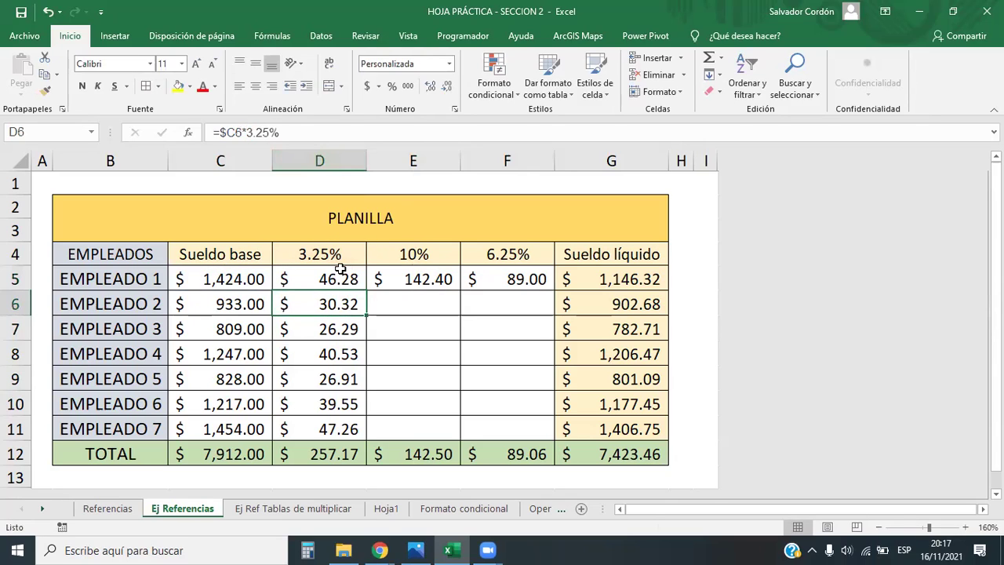
Clear E5:F5 and fill the D5 formula across and down through F11
left_click(396, 273)
left_click_drag(396, 273, 478, 282)
key("Delete")
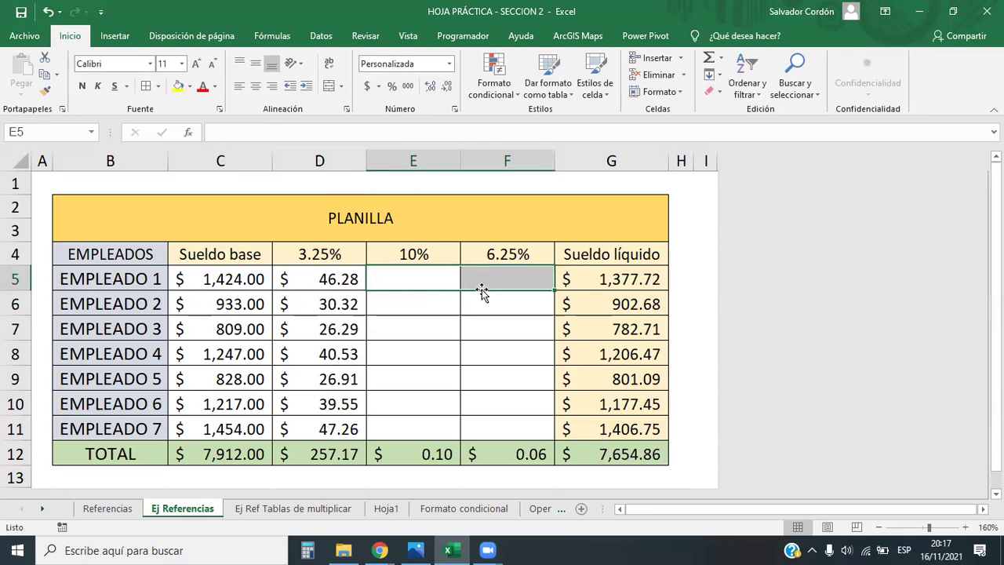
left_click(360, 284)
left_click_drag(368, 288, 555, 438)
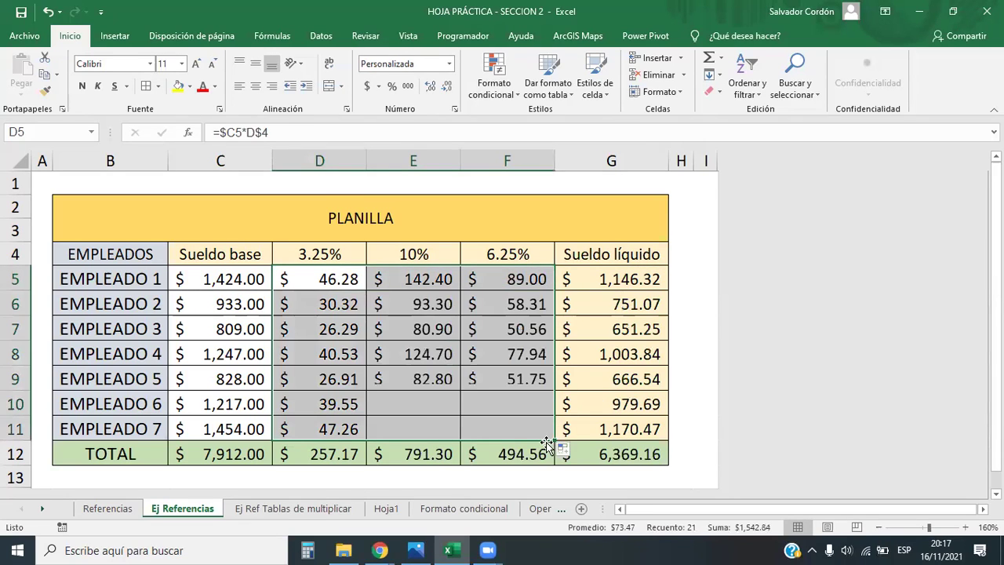
Examine the Sueldo líquido column and compare the mixed references in D5, E5 and F5 with the rates in row 4
left_click(436, 329)
left_click_drag(613, 259, 620, 432)
left_click(326, 277)
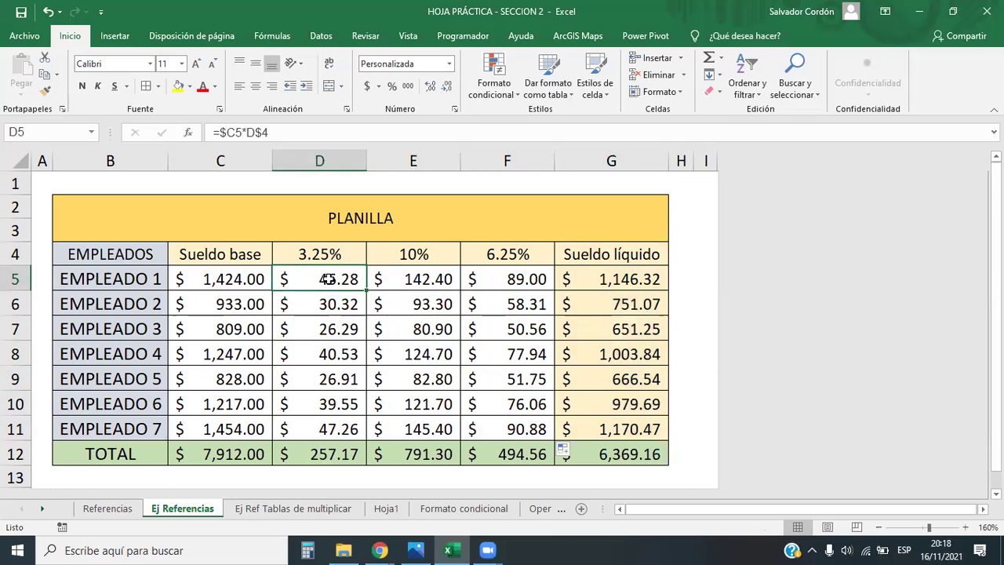
left_click_drag(330, 254, 544, 249)
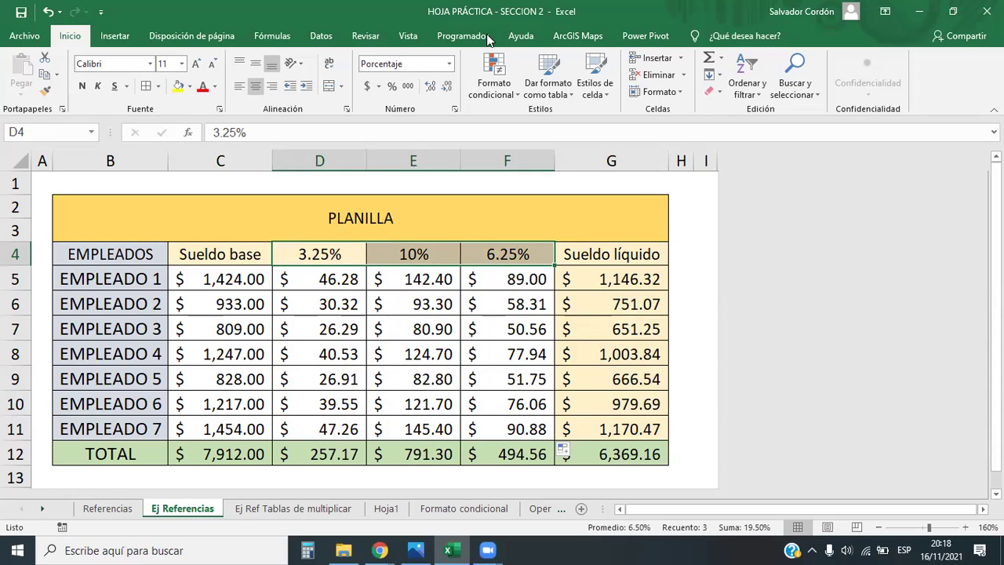
left_click(470, 279)
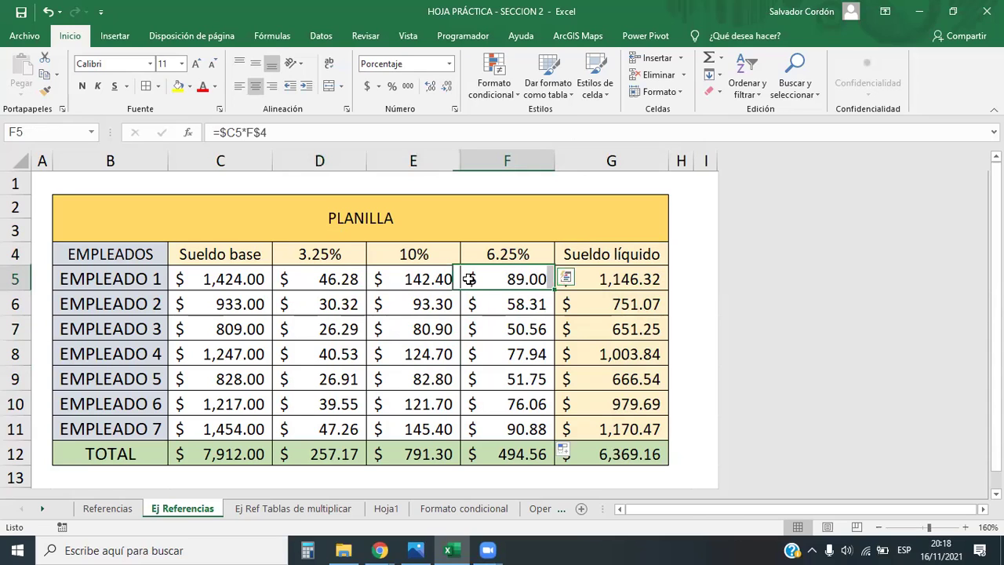
left_click(333, 279)
left_click(431, 280)
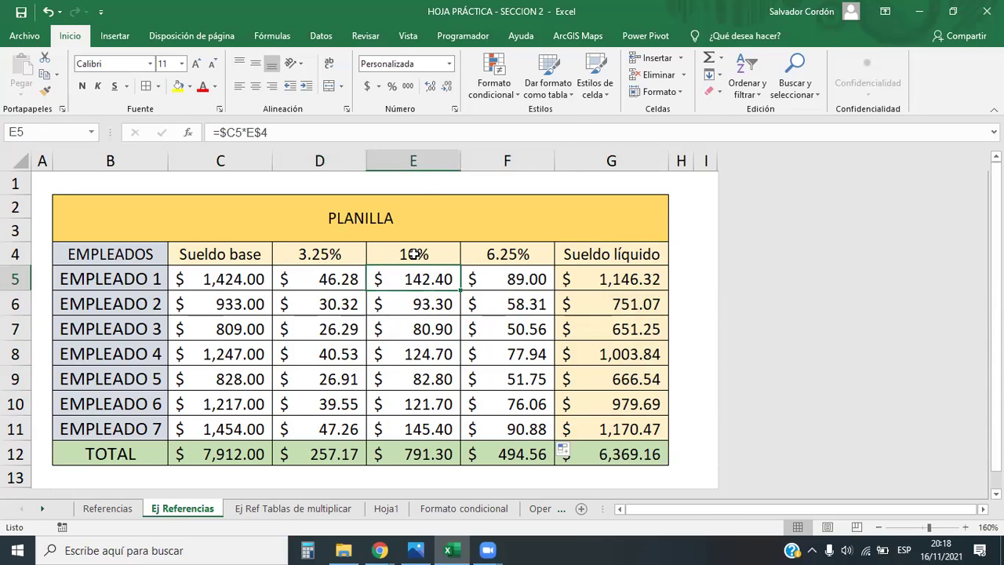
left_click(416, 157)
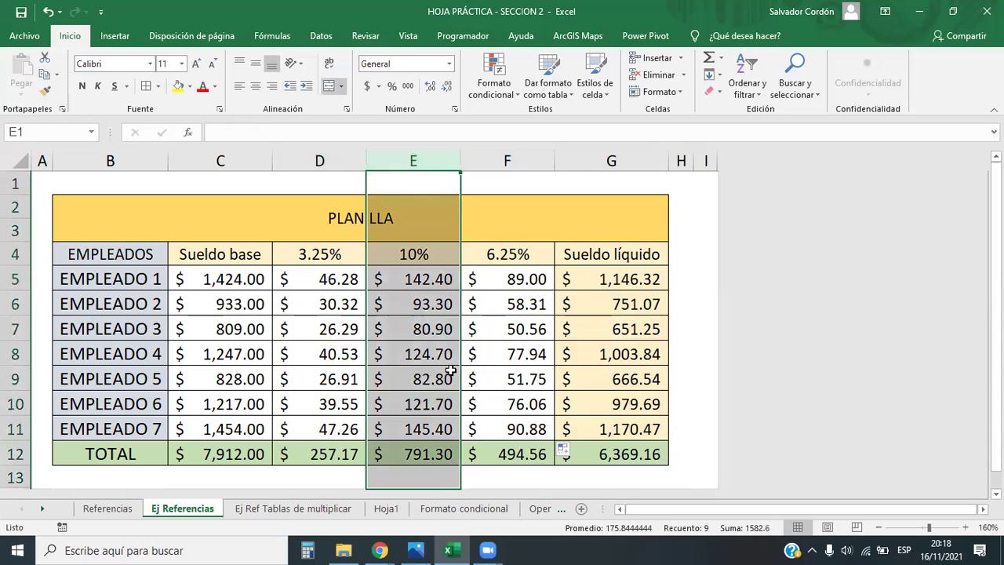
left_click(520, 161)
left_click_drag(337, 280, 565, 325)
left_click(337, 280)
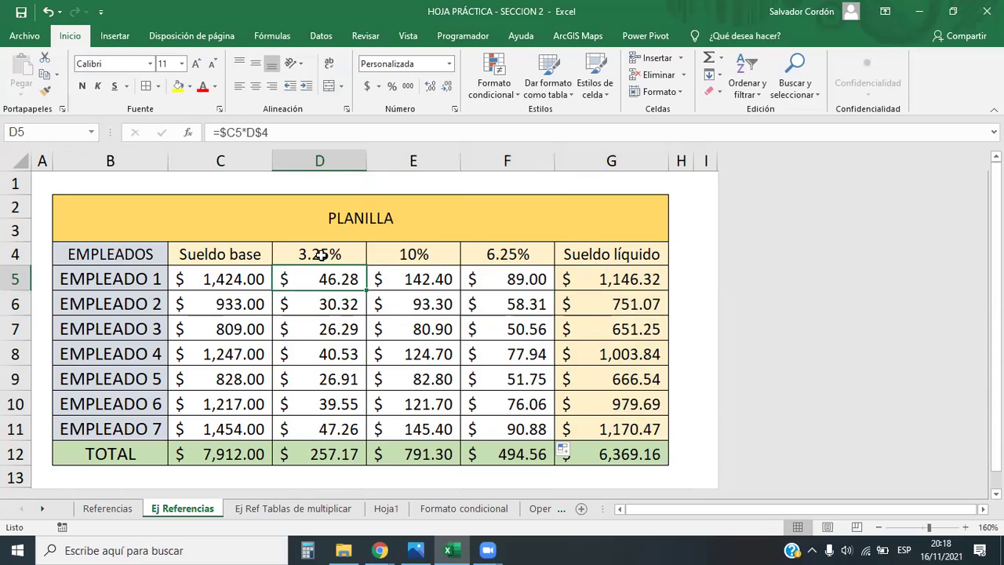
Review how the formulas in D5, D6 and D7 combine the base salaries in column C with the rate in D4
left_click(345, 219)
left_click_drag(330, 245, 525, 255)
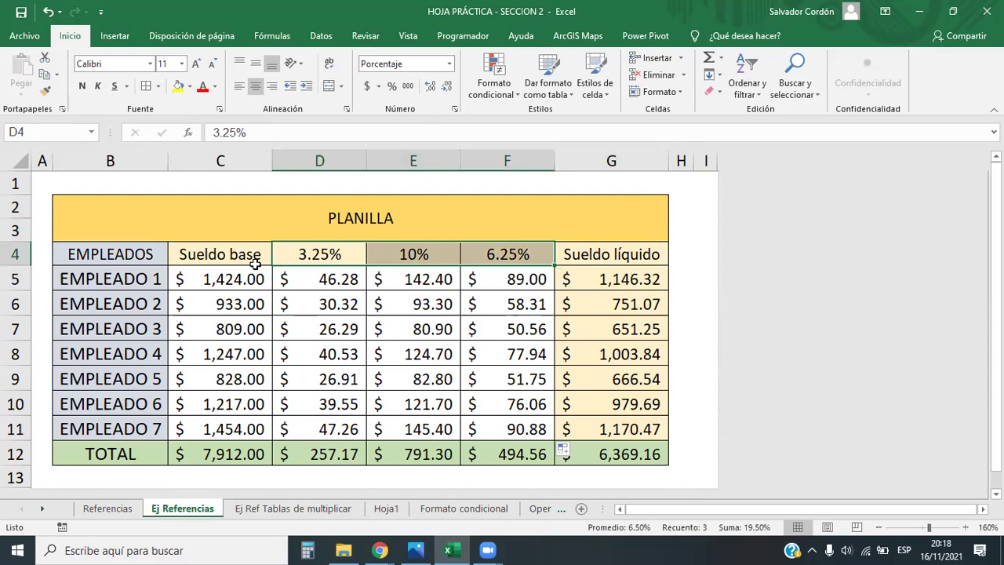
left_click_drag(253, 255, 509, 427)
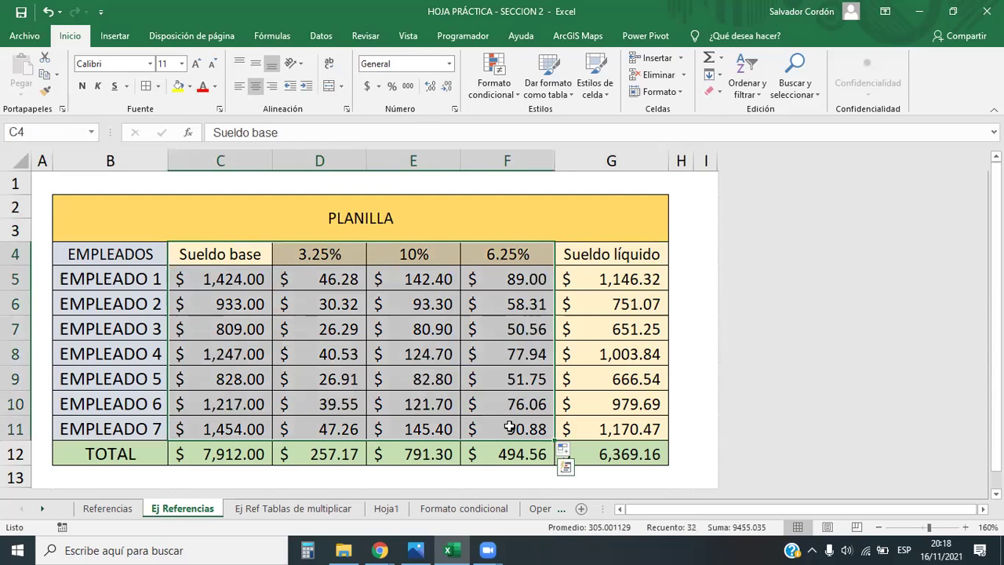
left_click(328, 350)
left_click_drag(242, 253, 510, 437)
left_click(301, 323)
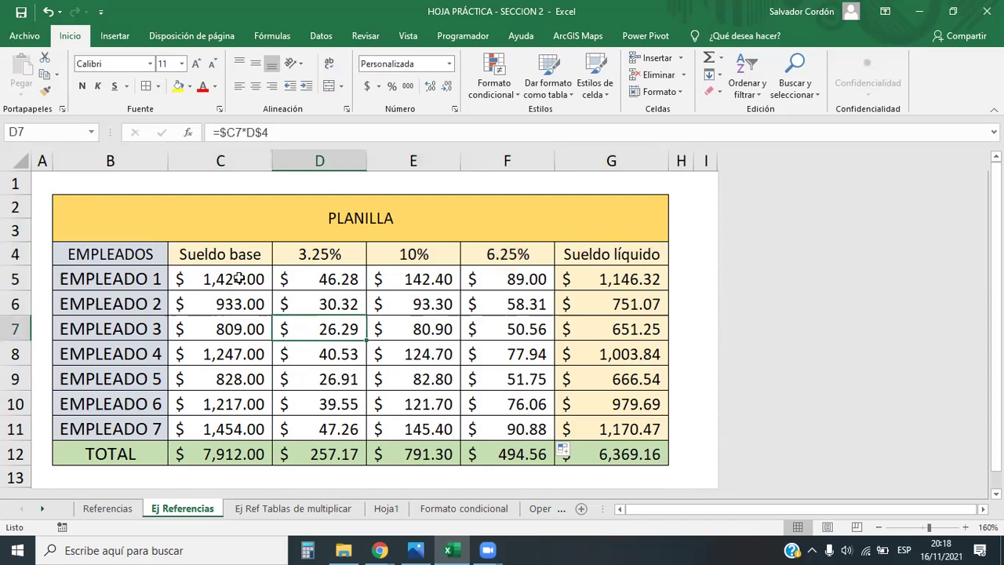
left_click(243, 278)
left_click(328, 251)
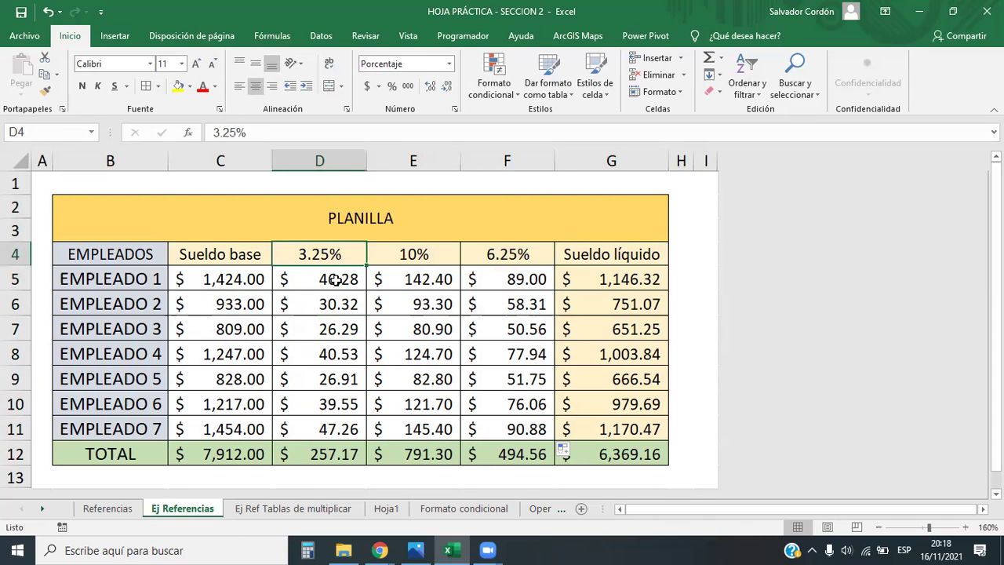
left_click(335, 280)
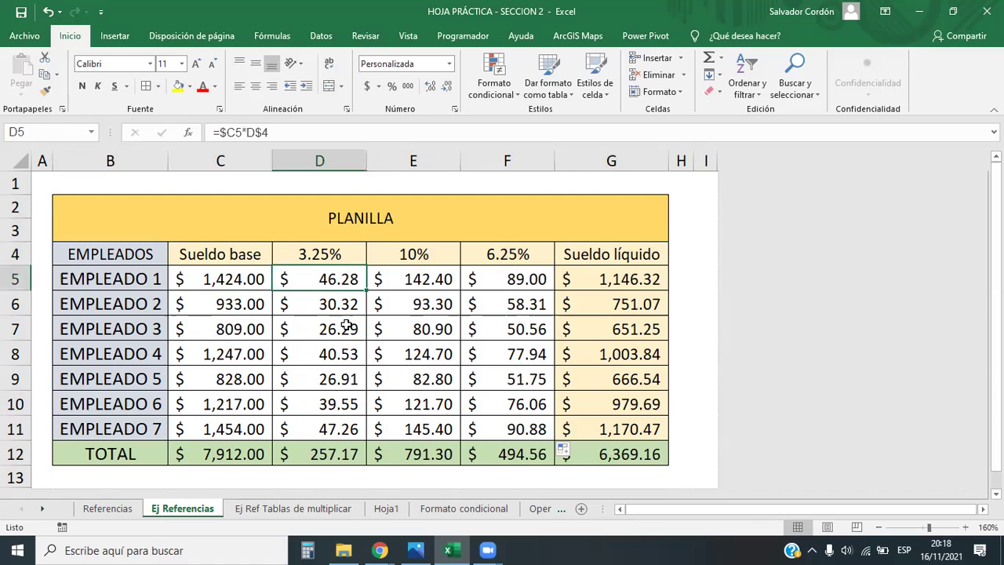
left_click(232, 303)
left_click(333, 300)
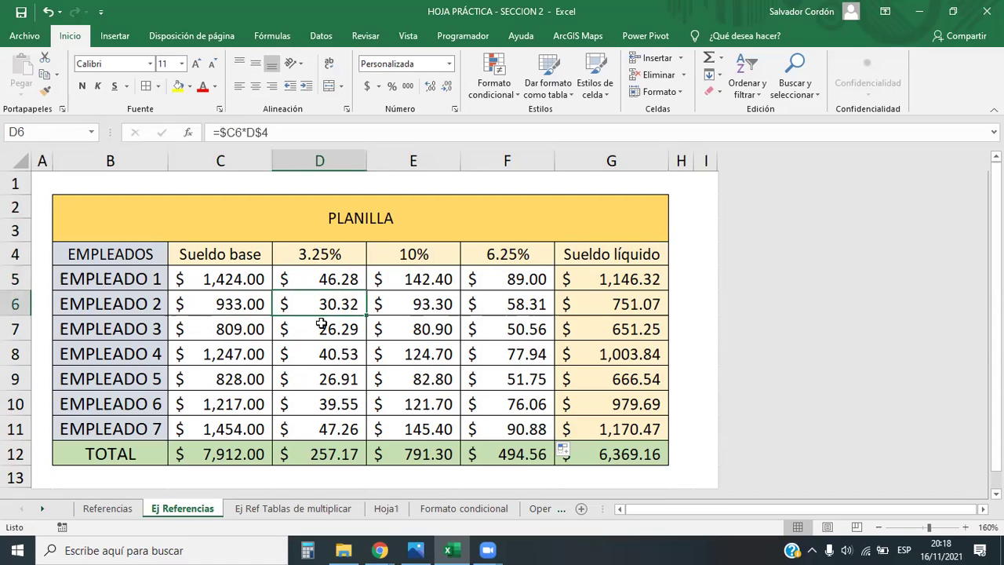
Trace the row 5 deductions back to base salary C5 and the matching rates in D4:F4
left_click(217, 279)
left_click(432, 272)
left_click(220, 279)
left_click(470, 254)
left_click(470, 278)
left_click(212, 279)
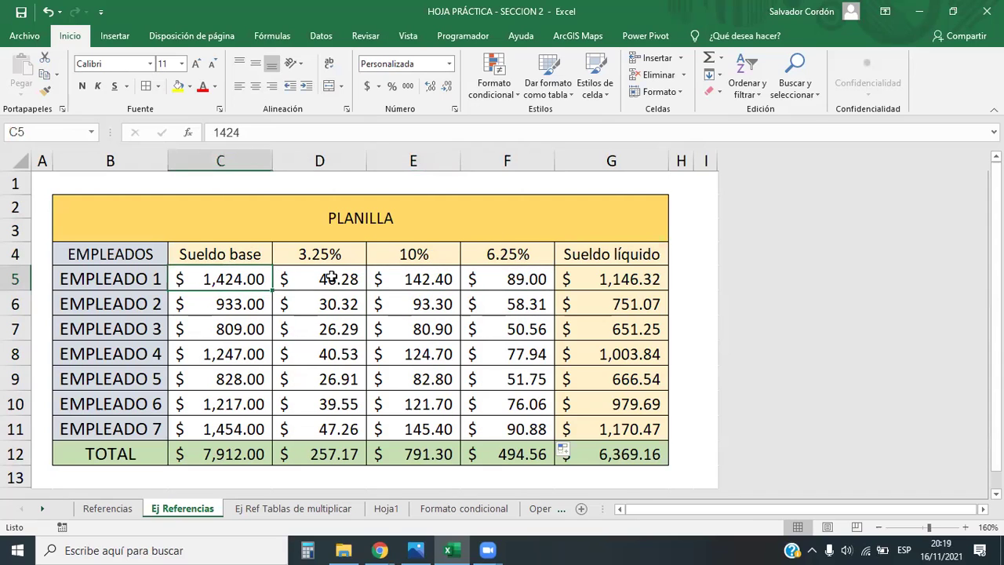
left_click(331, 279)
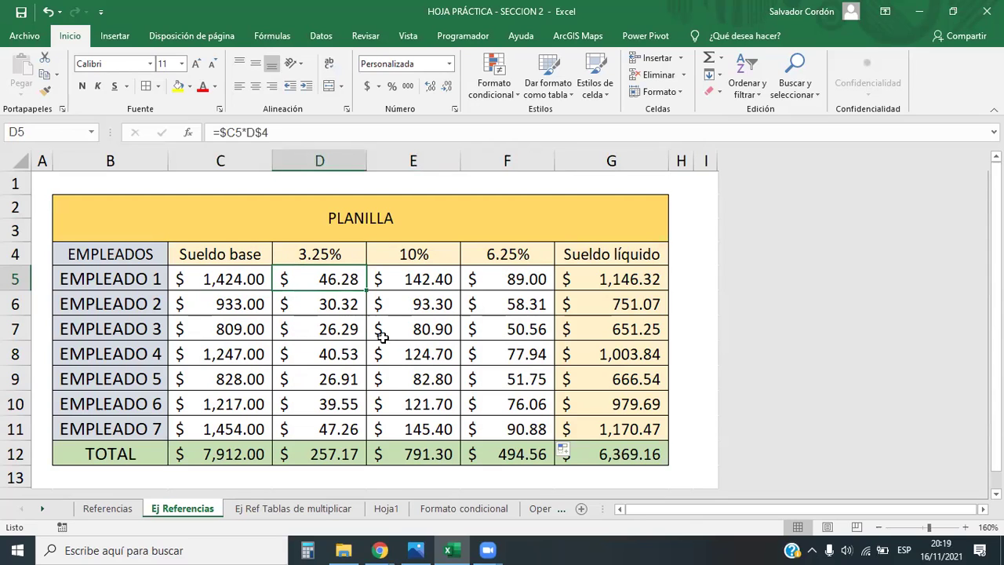
left_click(338, 255)
left_click_drag(392, 251, 487, 253)
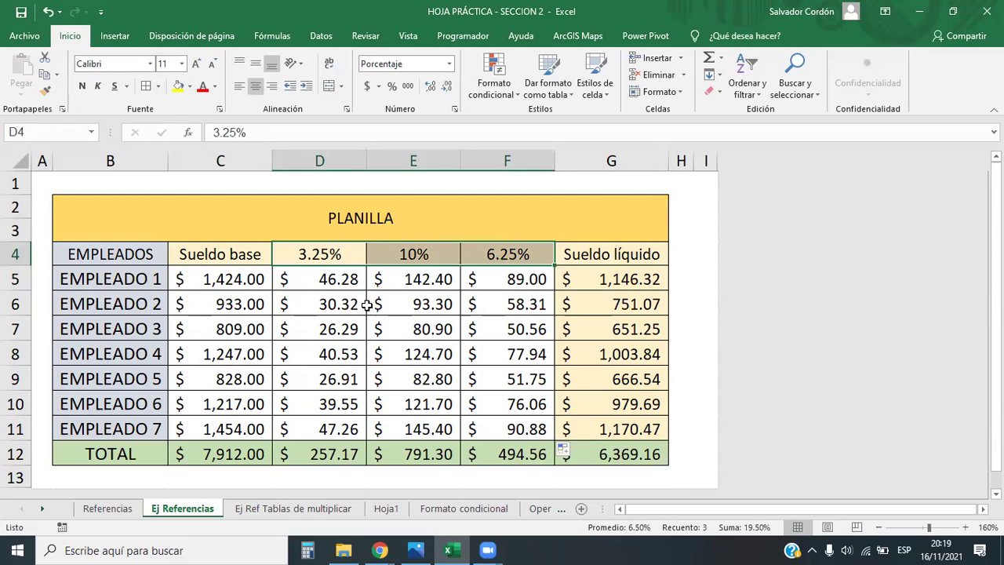
left_click(329, 287)
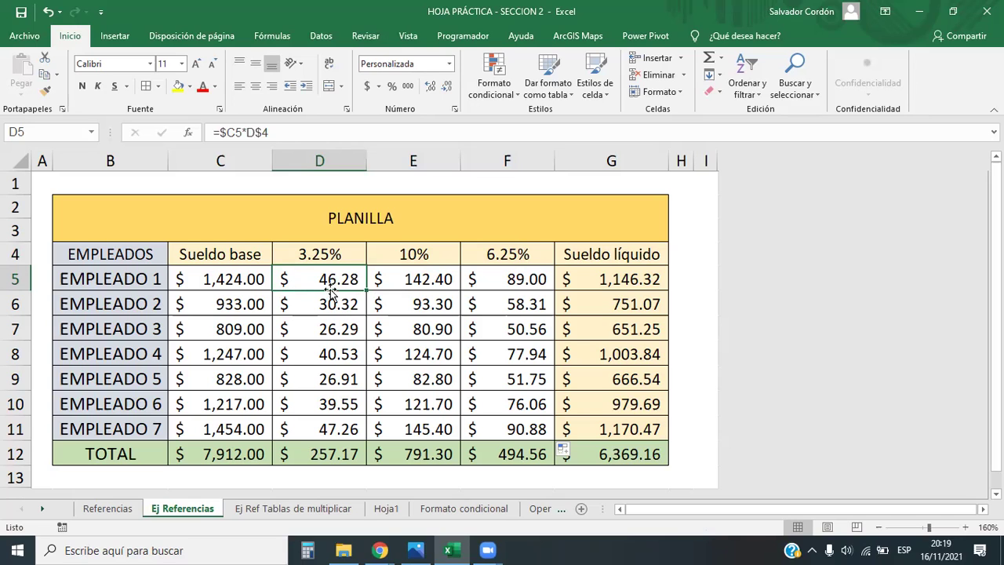
left_click_drag(310, 254, 510, 253)
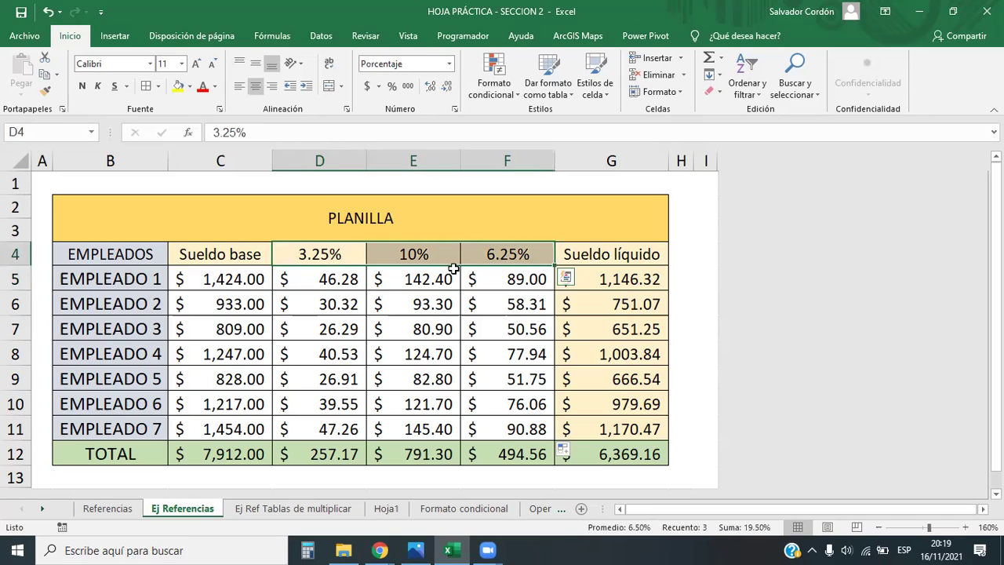
left_click_drag(348, 276, 416, 279)
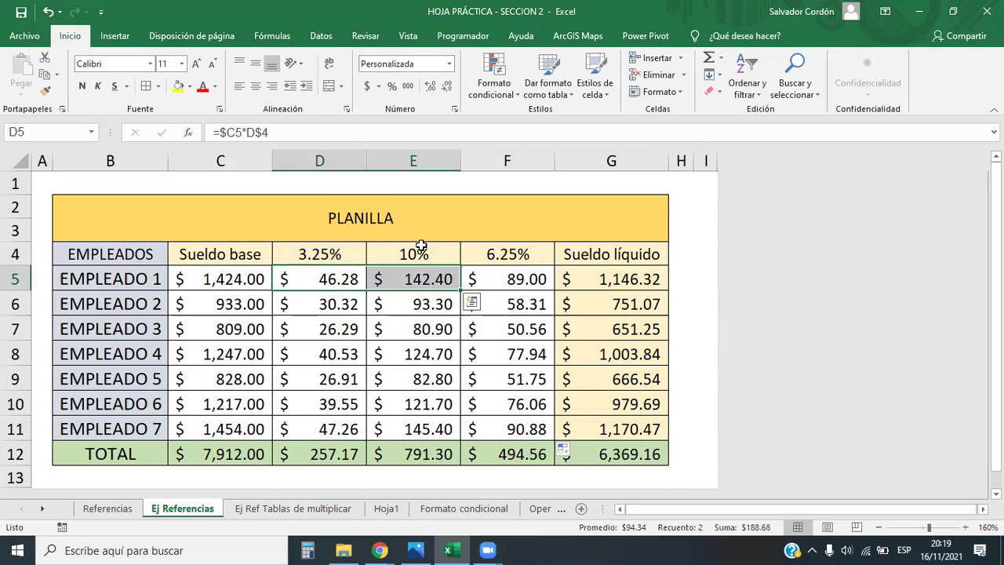
left_click(421, 246)
left_click(450, 273)
left_click(538, 242)
left_click(502, 287)
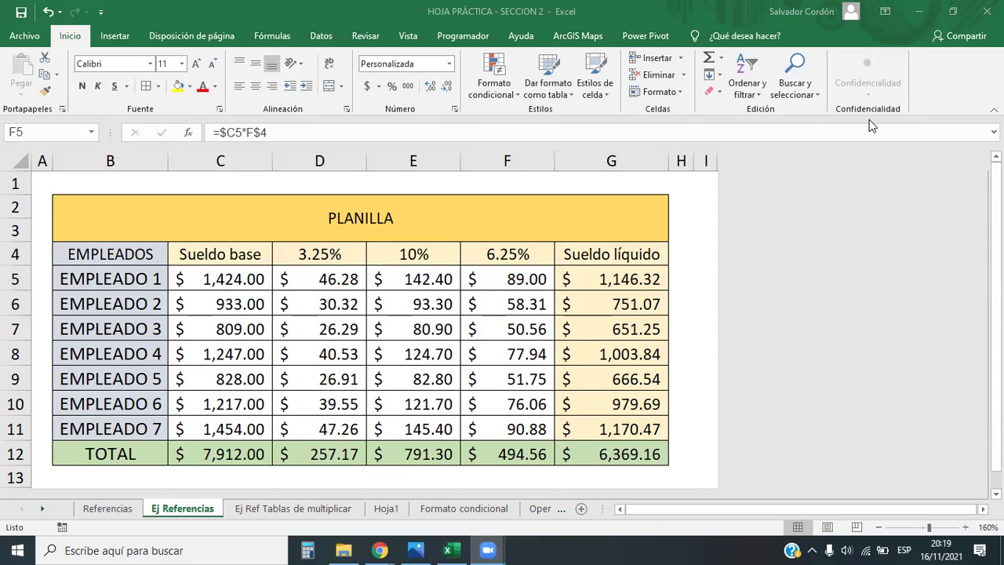
View the Formato condicional sheet and switch to the conditional formatting lesson page in Chrome
left_click(339, 291)
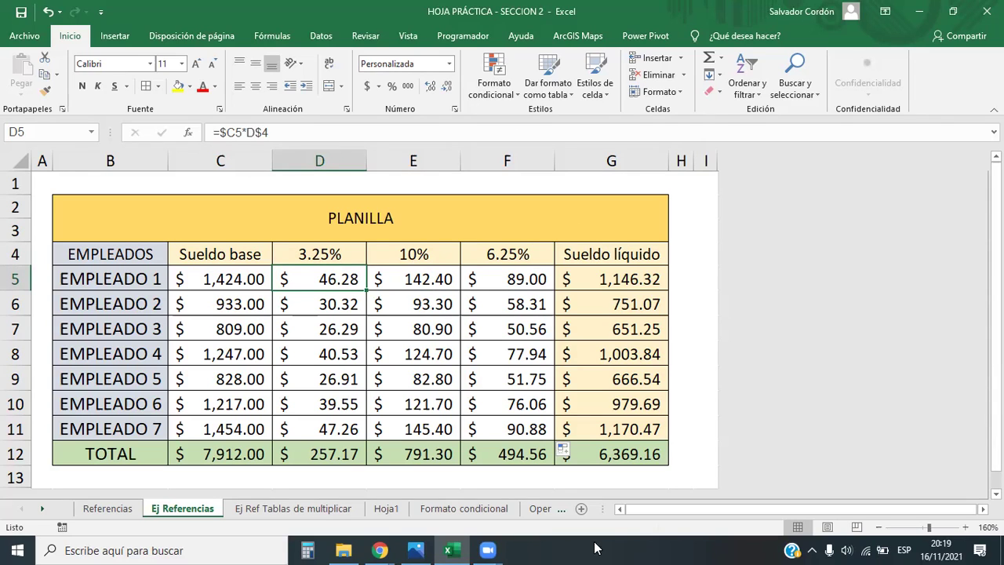
left_click(437, 507)
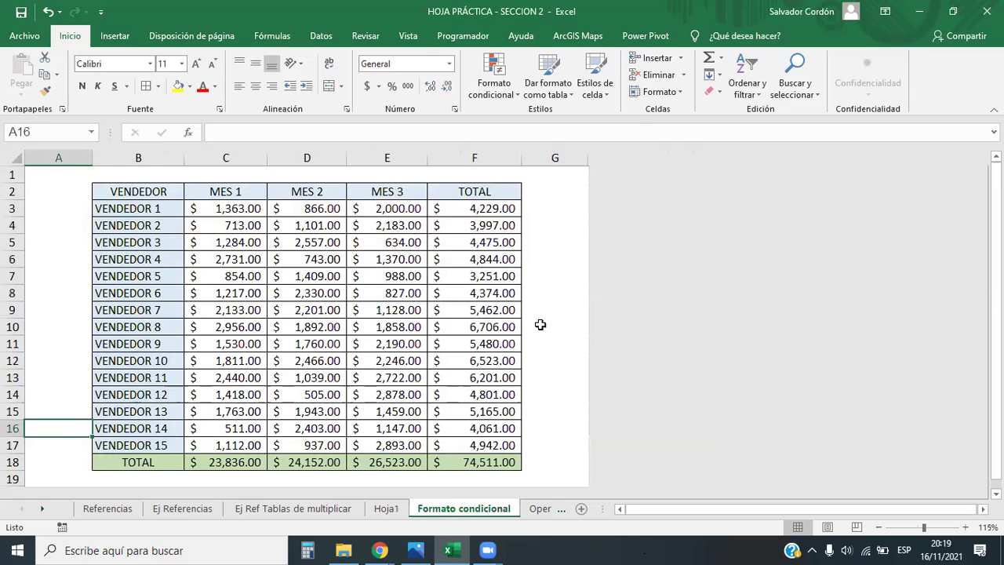
left_click(43, 178)
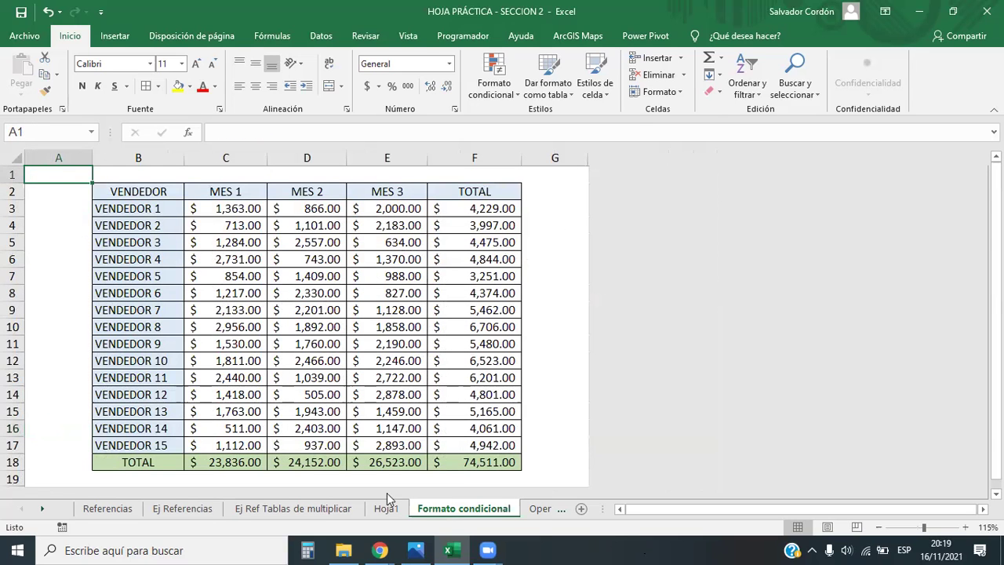
mouse_move(382, 549)
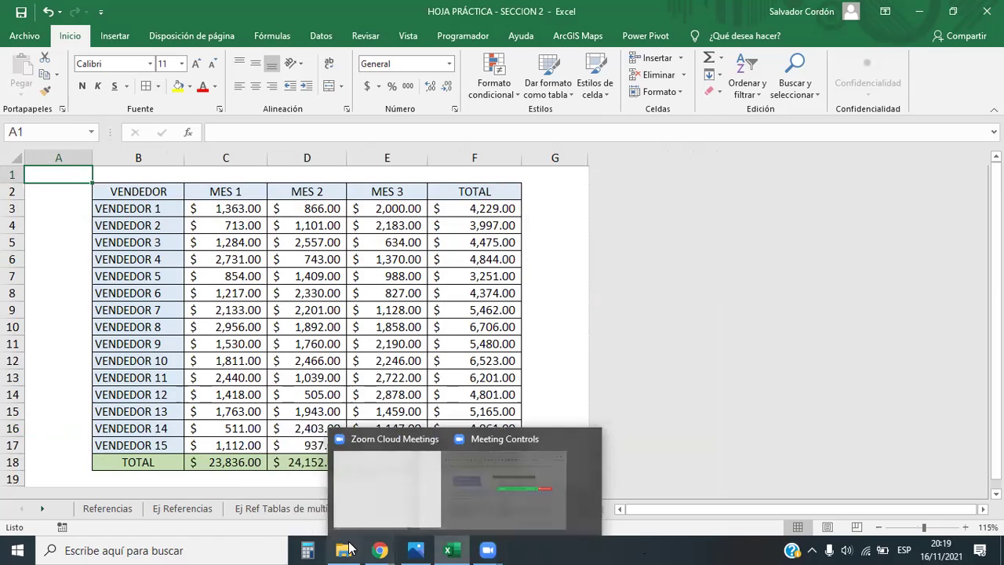
left_click(393, 502)
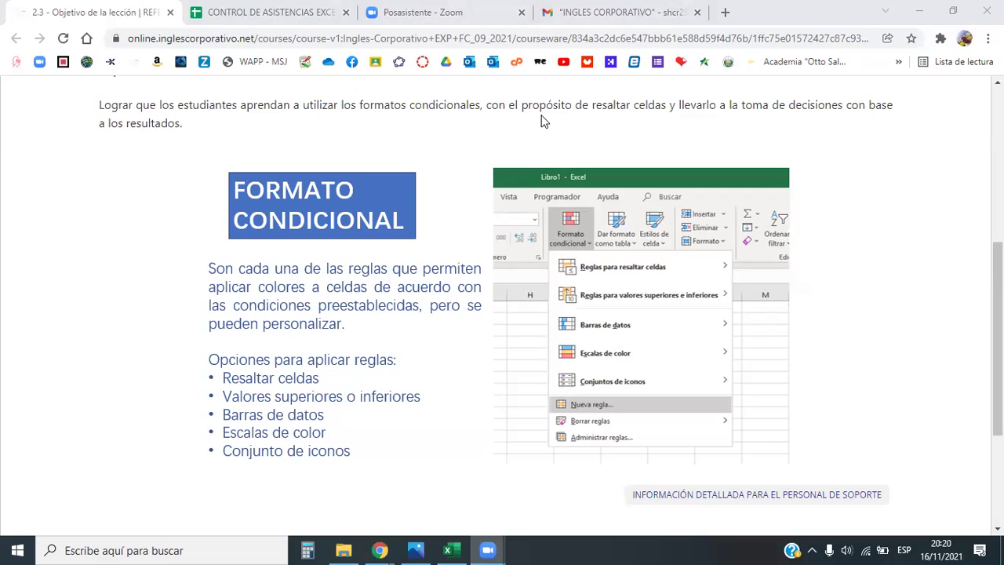
Switch back to Excel and change the B2 formula on the Ej Ref Tablas de multiplicar sheet to =$A2-B$1
left_click(458, 548)
left_click(200, 509)
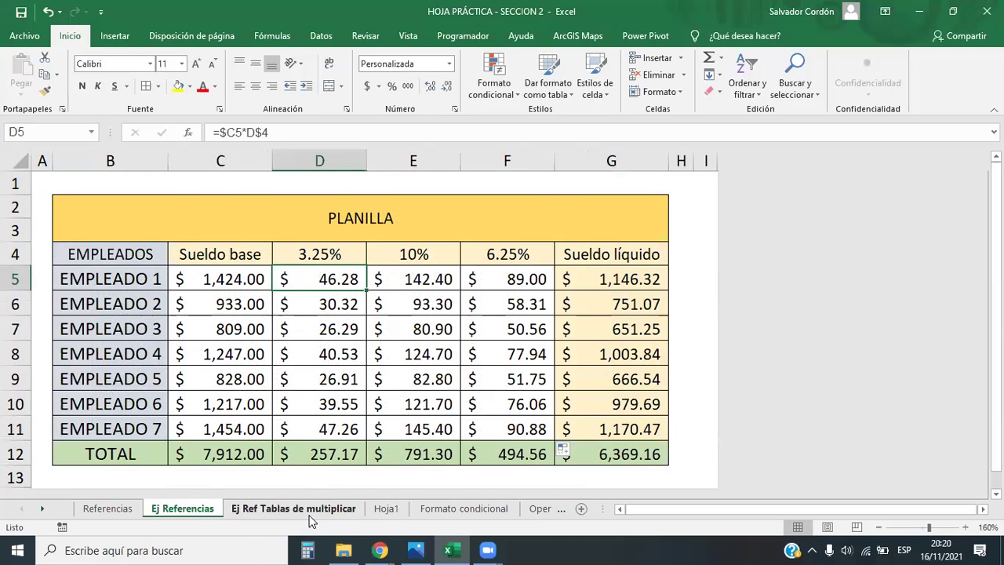
left_click(310, 511)
left_click(42, 171)
left_click(93, 197)
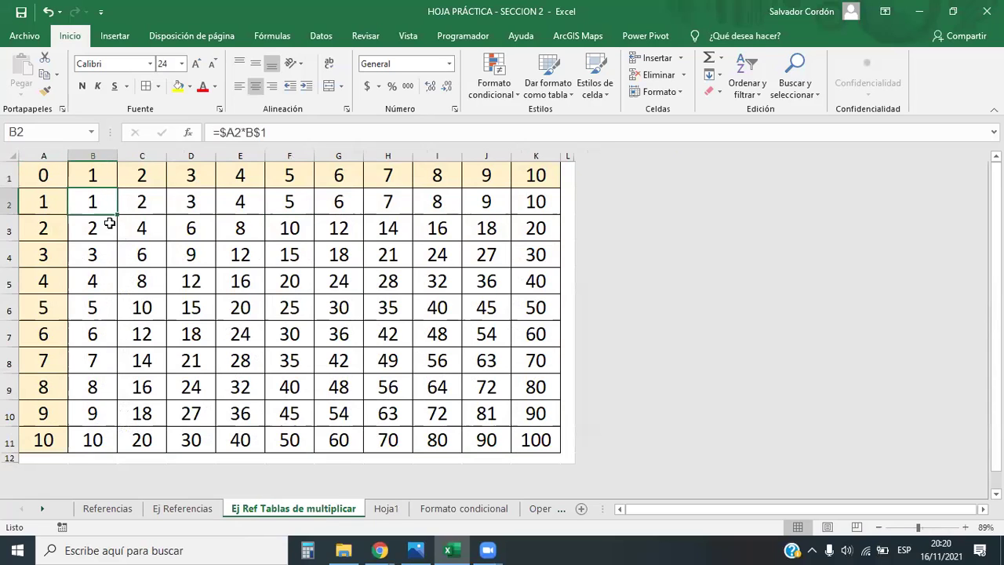
left_click(235, 133)
key("Delete")
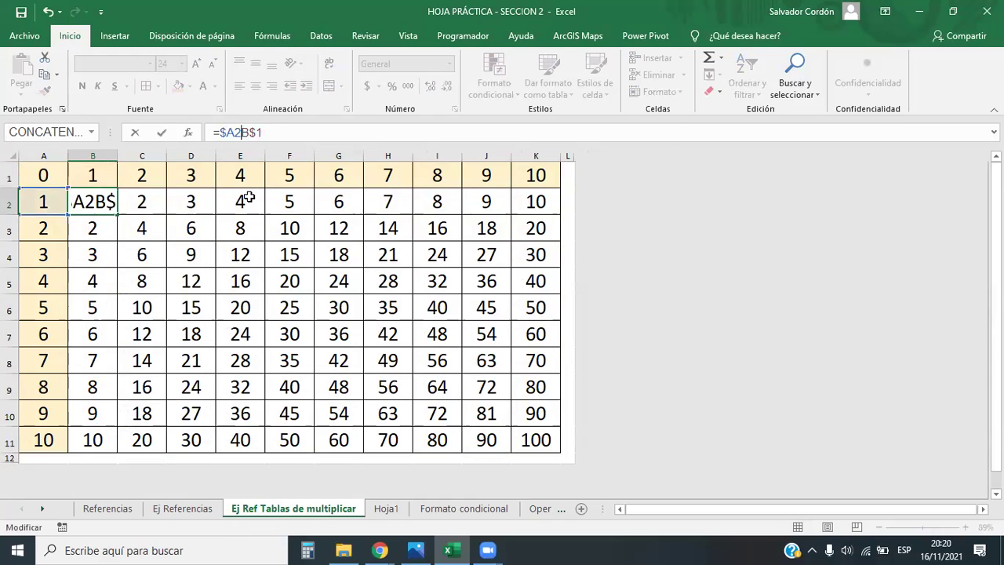
type("-")
key("Return")
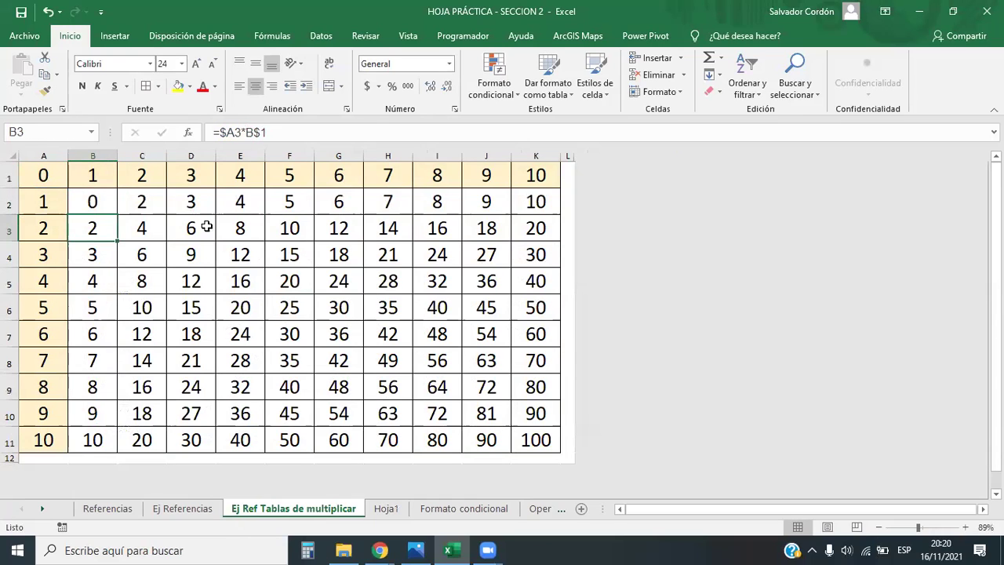
Fill the B2 subtraction formula across to column K and down to row 11
left_click(100, 204)
left_click_drag(115, 216, 558, 205)
double_click(559, 215)
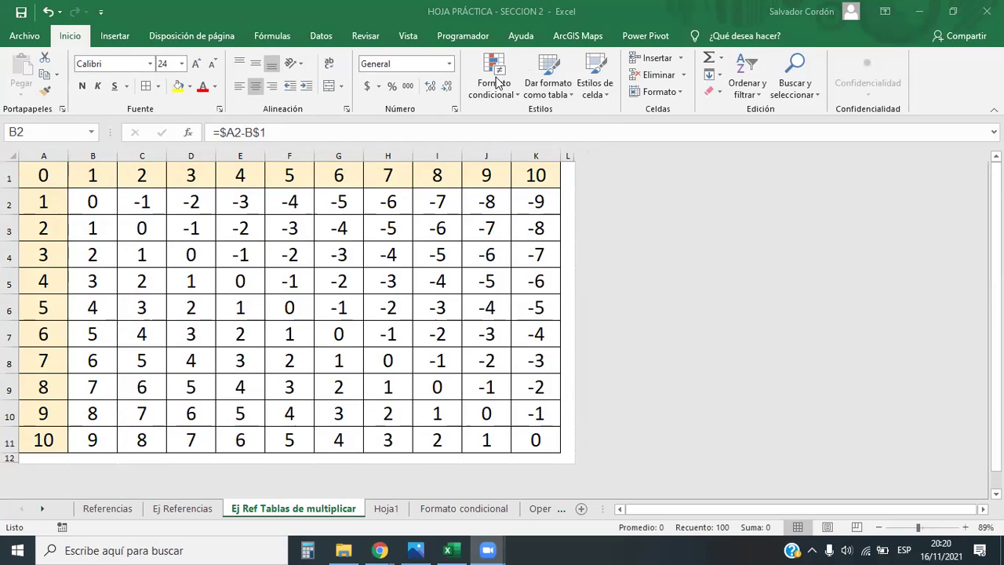
key("ctrl+shift+End")
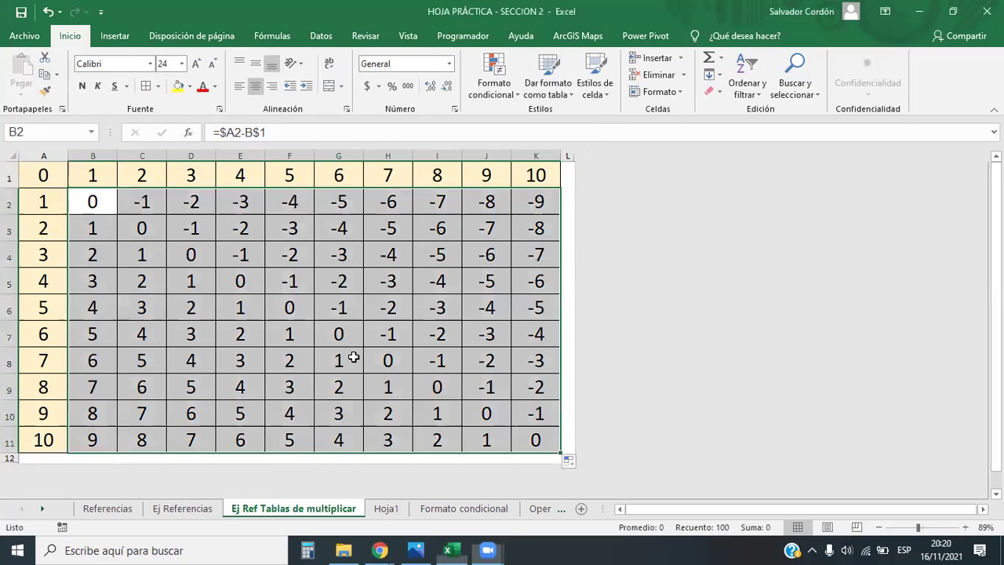
Examine the subtraction formulas along the grid's diagonal from B2 to K11
left_click(114, 206)
left_click(149, 229)
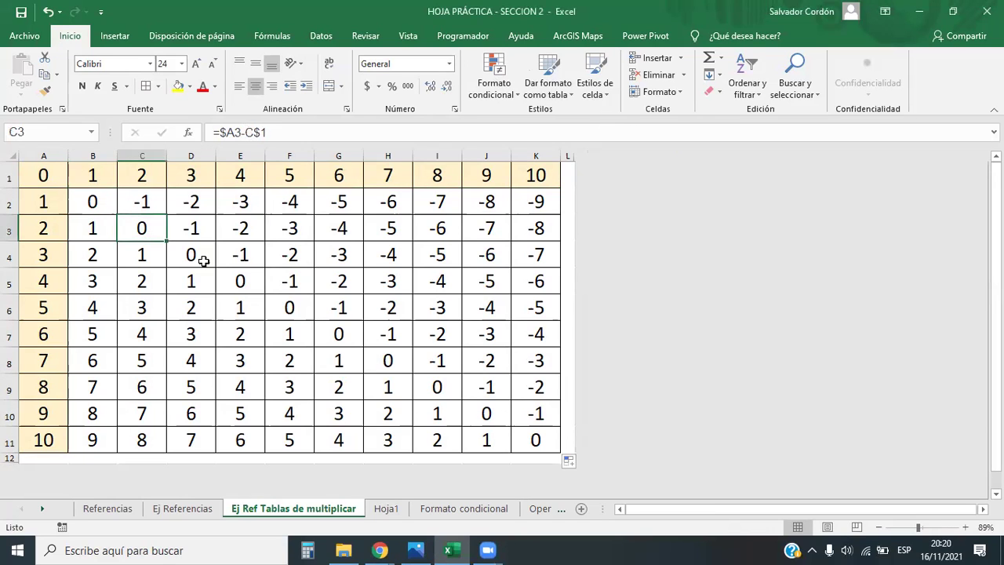
left_click(196, 256)
left_click(245, 282)
left_click(298, 307)
left_click(340, 334)
left_click(391, 358)
left_click(443, 384)
left_click(501, 414)
left_click(538, 436)
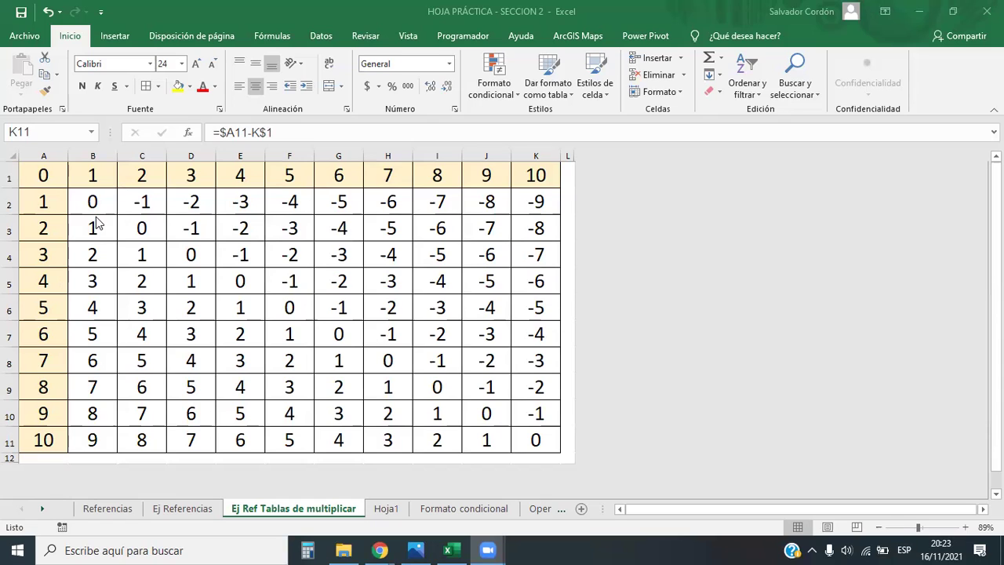
key("F2")
key("Escape")
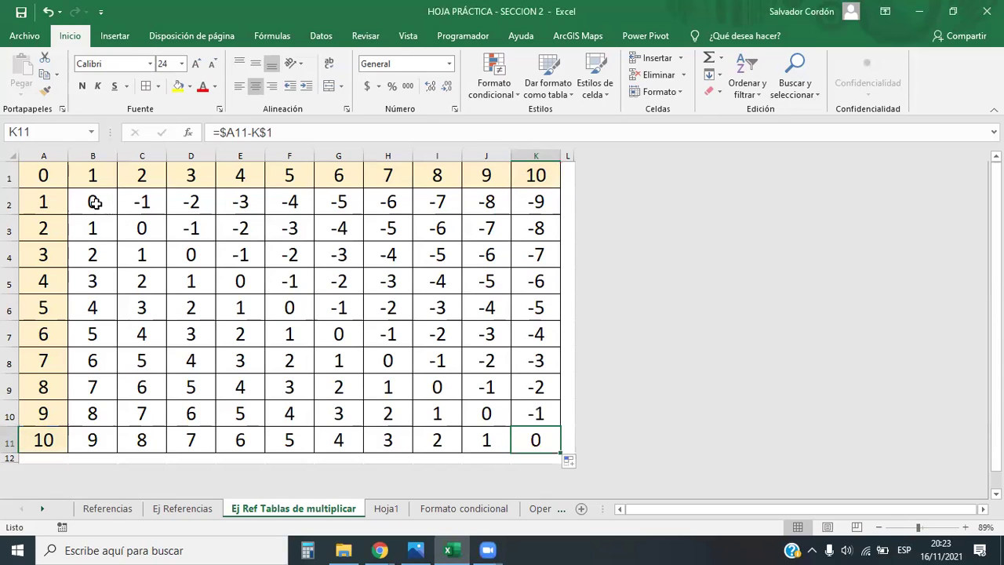
Change the formula in B2 to the division =$A2/B$1
double_click(104, 201)
left_click(240, 134)
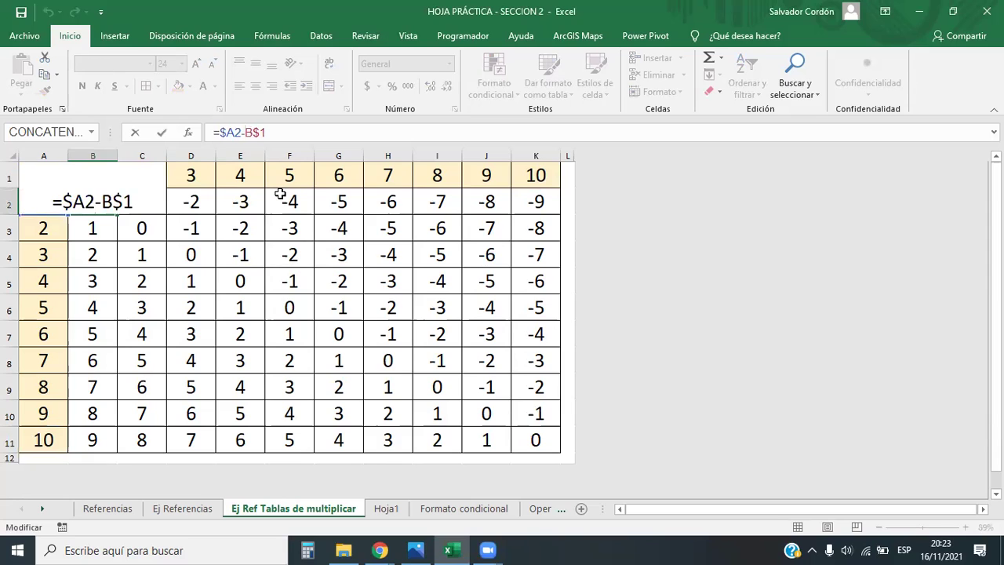
key("BackSpace")
type("/")
key("Return")
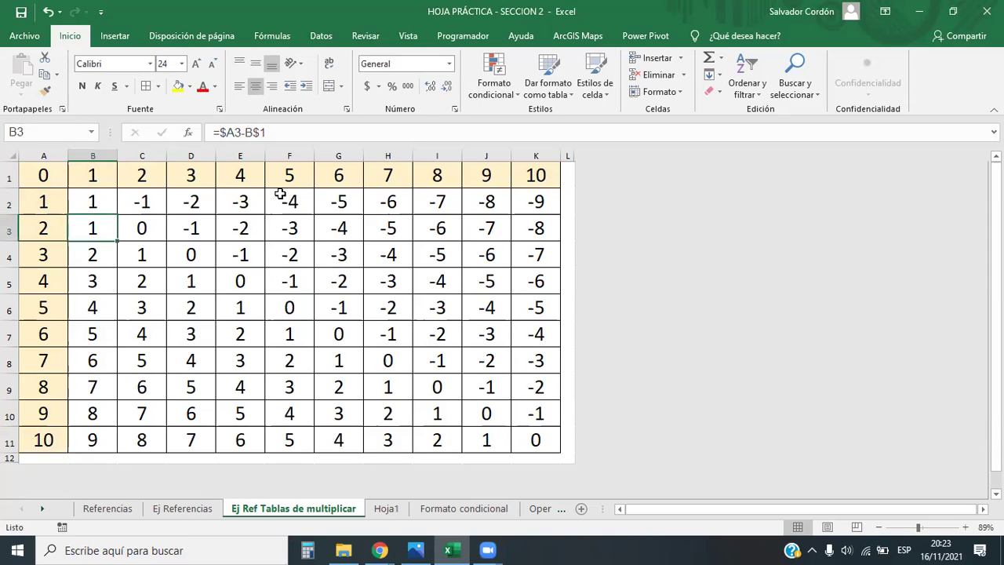
Fill the B2 division formula across to column K and down to row 11, and check its references
left_click(109, 201)
left_click_drag(117, 215, 531, 448)
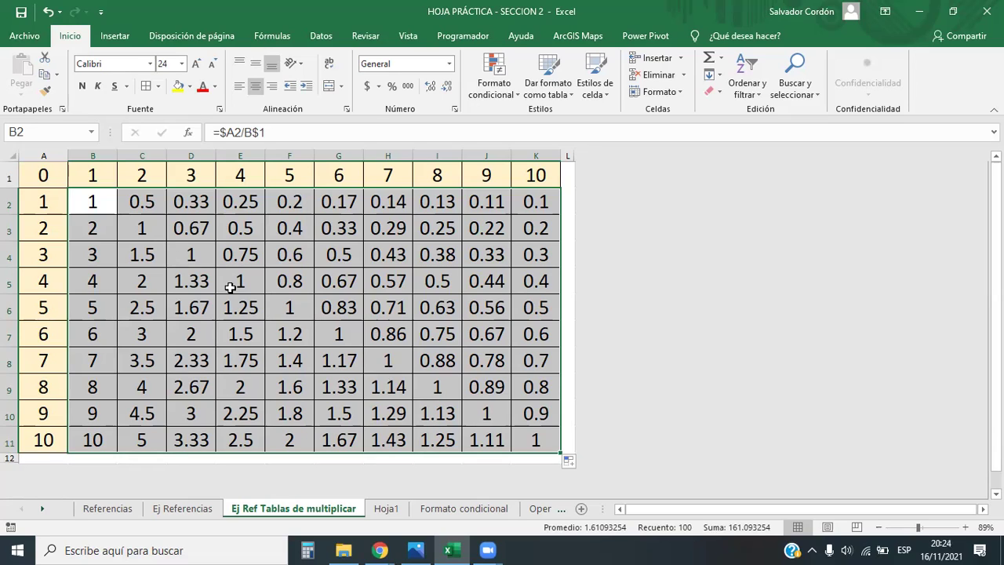
double_click(91, 200)
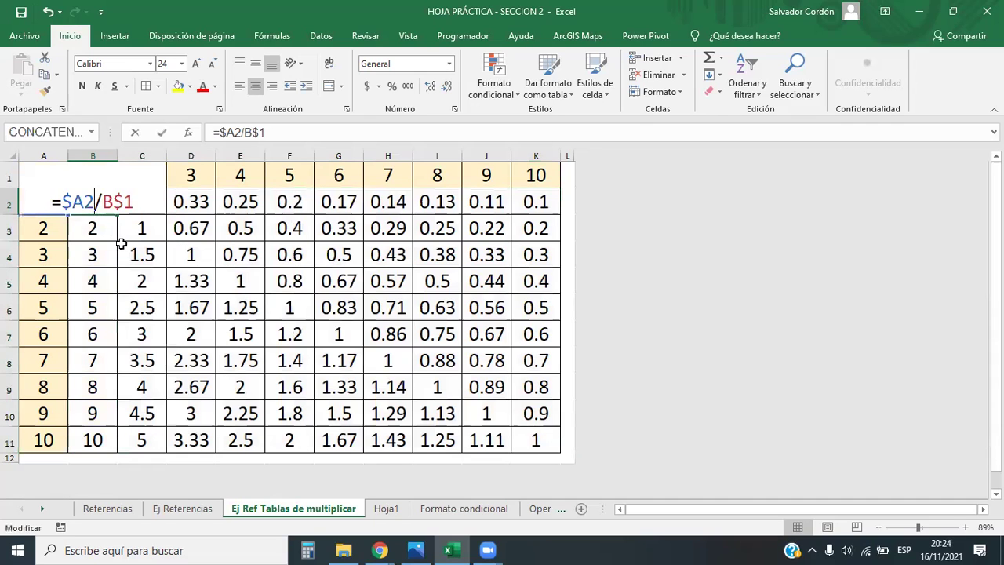
left_click(177, 278)
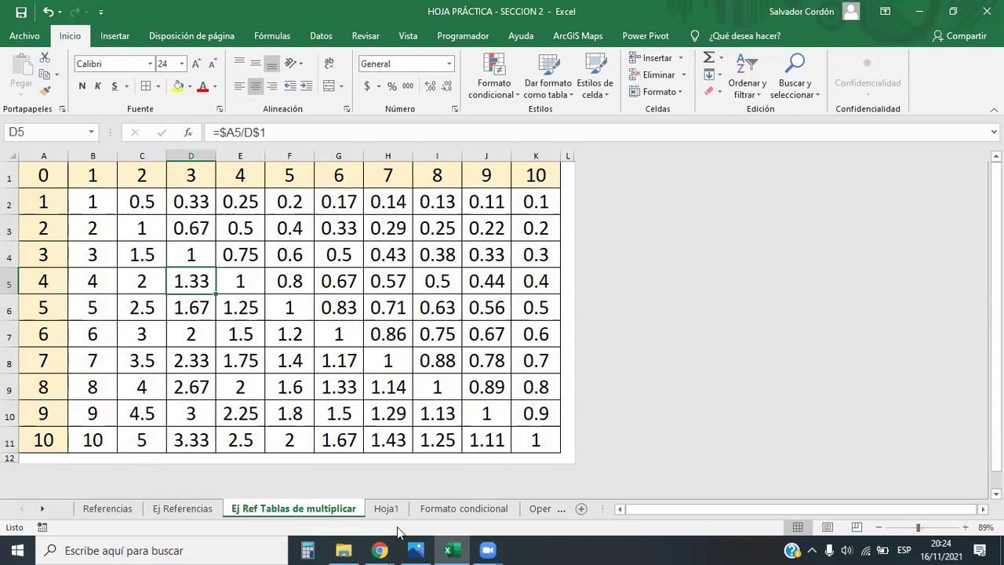
Go to the Formato condicional sheet, read the conditional formatting lesson page in Chrome, and return to Excel
left_click(464, 509)
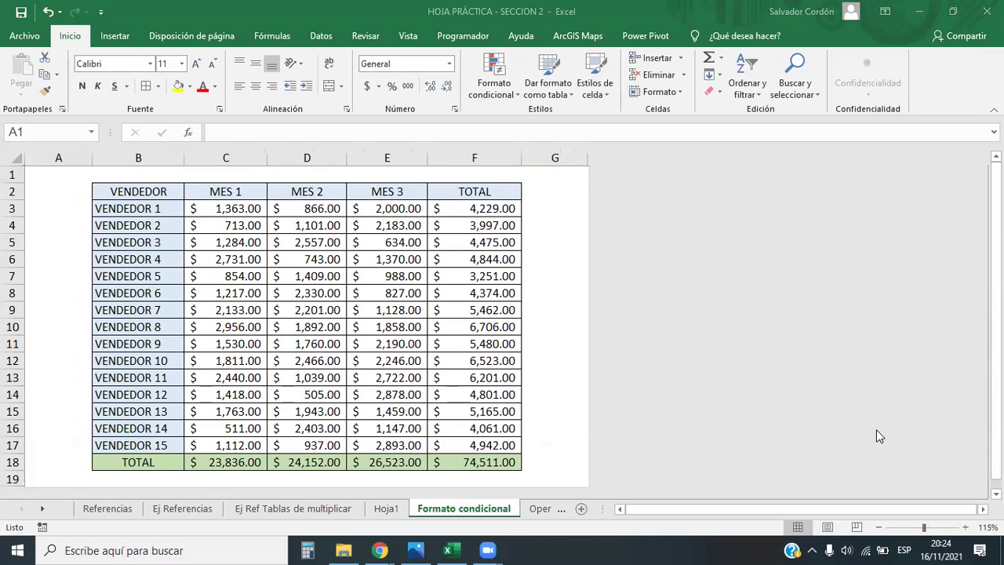
mouse_move(379, 550)
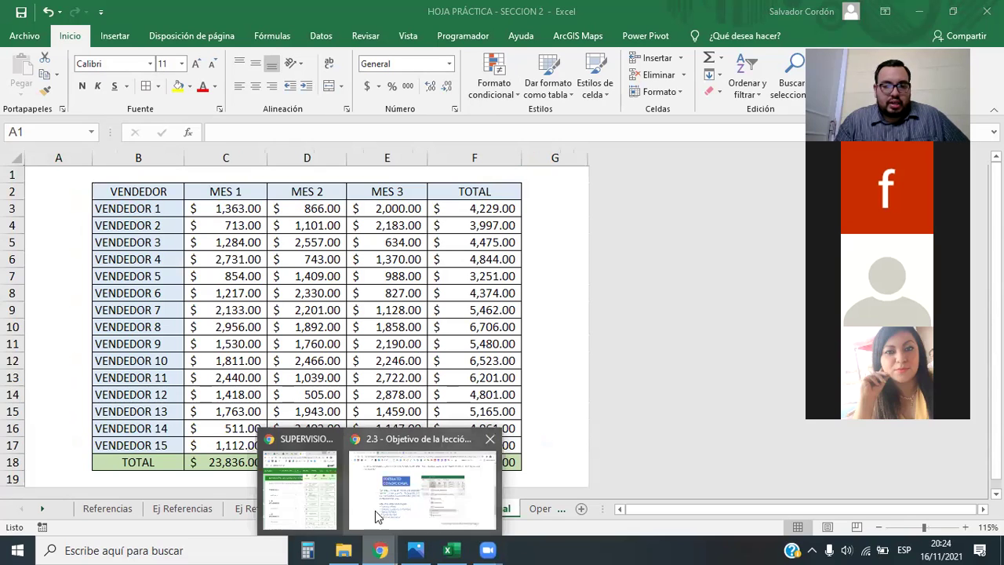
left_click(374, 515)
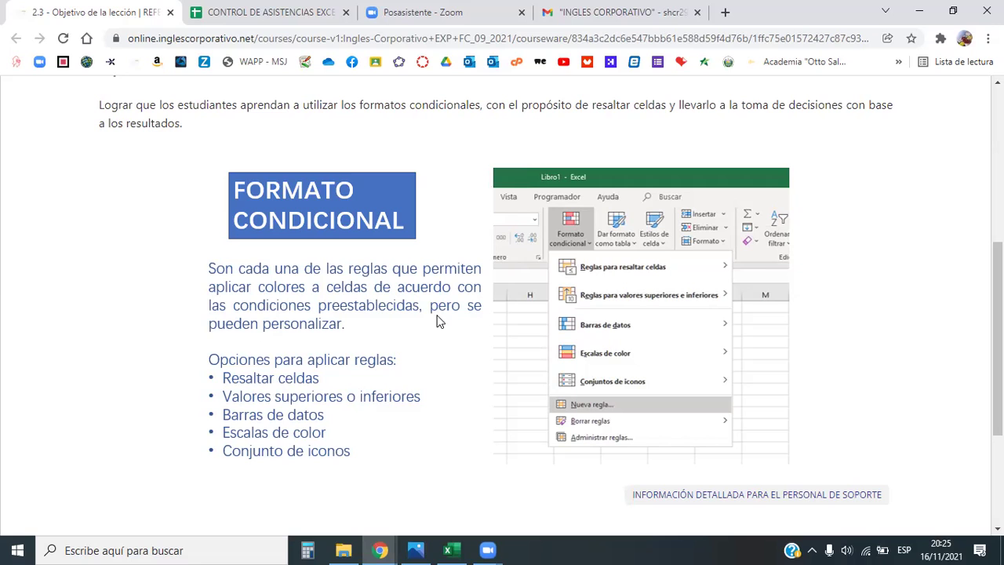
left_click(452, 550)
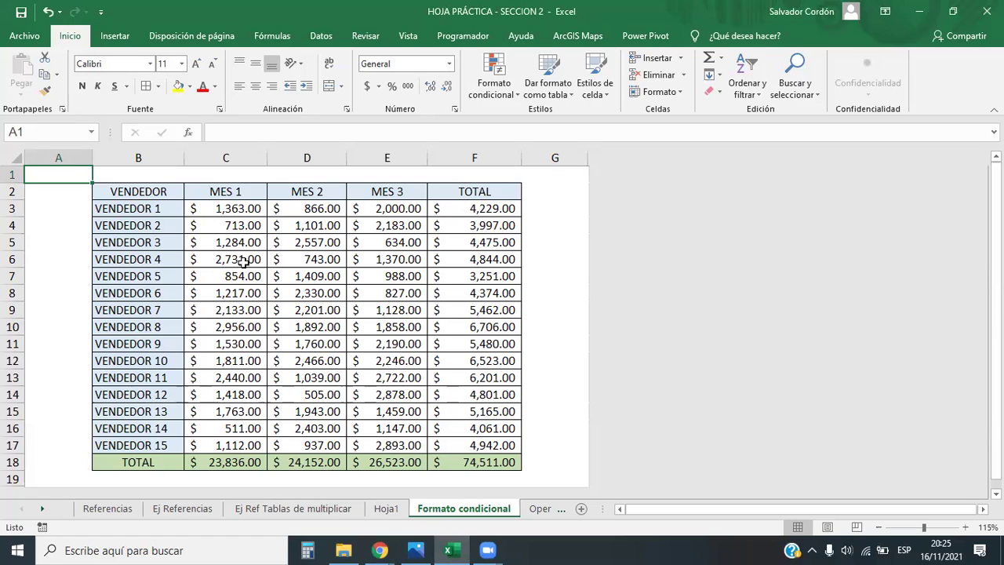
Examine the sales table's vendor and month headings and its seller data
left_click(284, 210)
left_click_drag(166, 197, 493, 448)
left_click(493, 389)
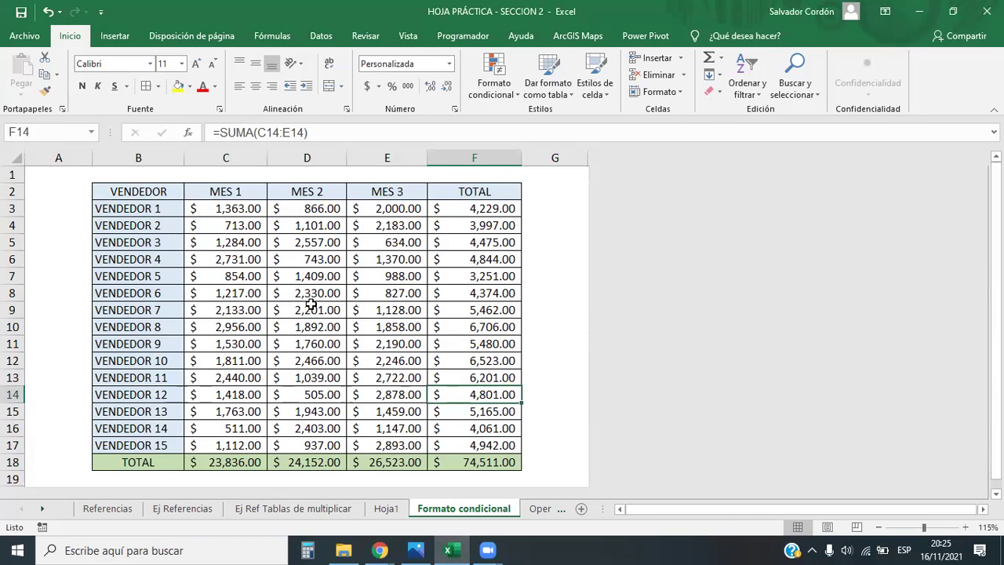
left_click(219, 194)
left_click(137, 193)
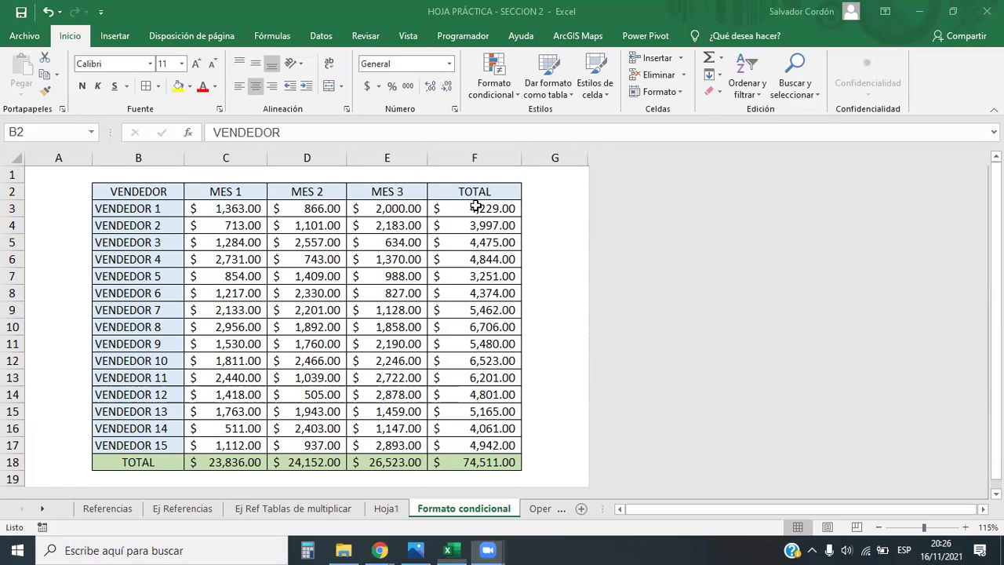
Examine the individual seller totals in the TOTAL column, F3:F17
left_click_drag(496, 208, 480, 458)
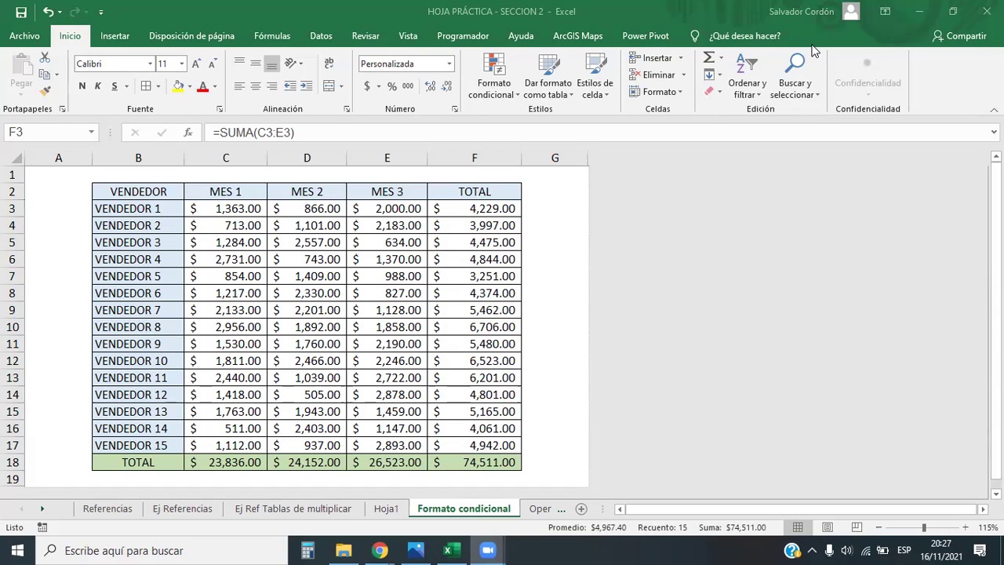
left_click(487, 228)
left_click(498, 242)
left_click(505, 258)
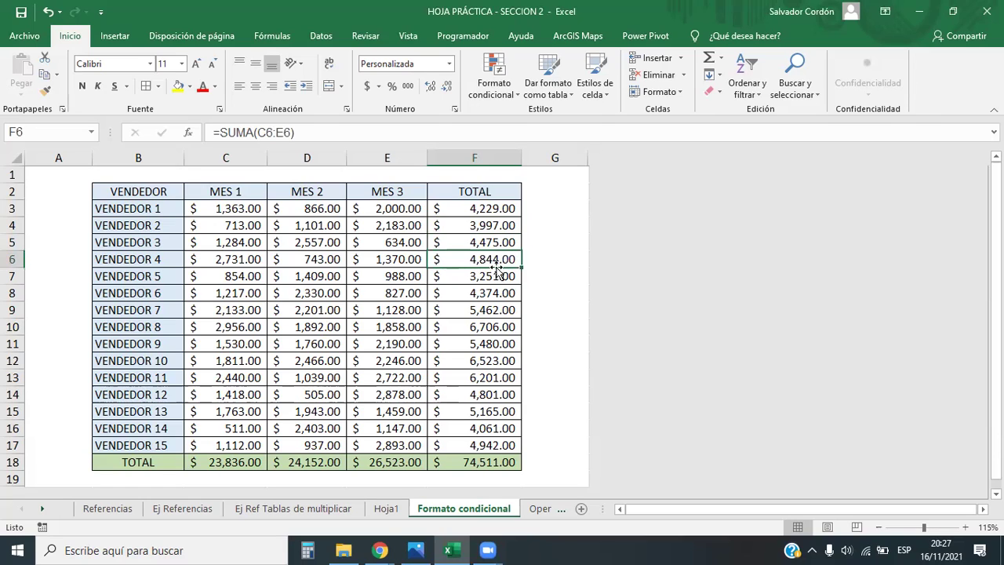
left_click(486, 293)
left_click(493, 310)
left_click(494, 326)
left_click(499, 339)
left_click(506, 364)
left_click(499, 311)
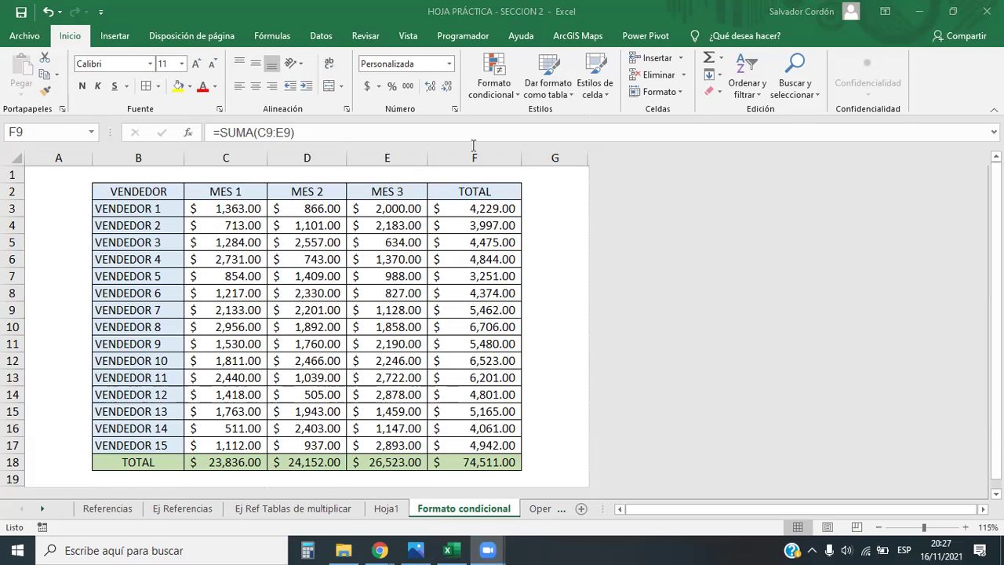
Start an Es mayor que highlight rule for the seller totals in F3:F17
left_click_drag(485, 208, 477, 447)
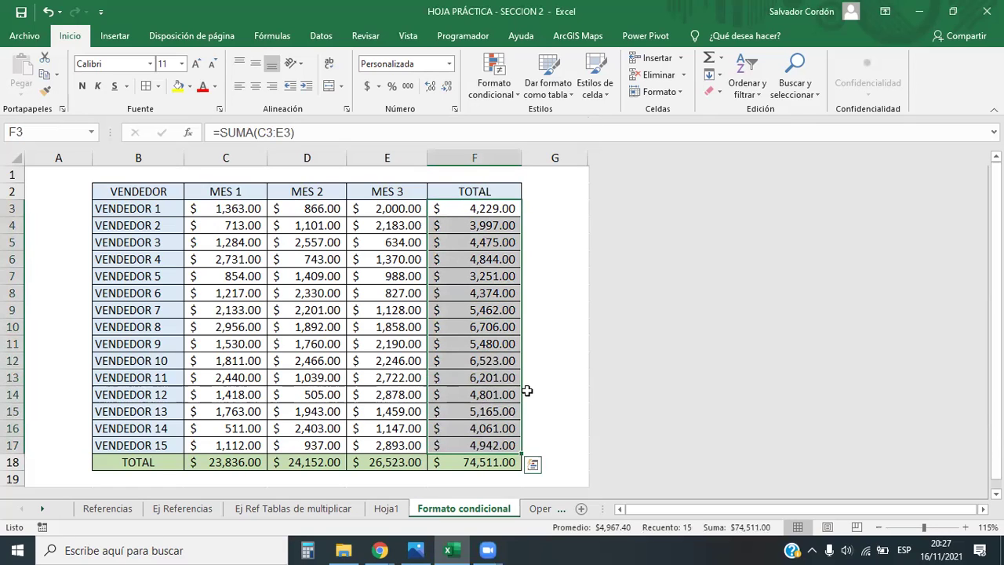
left_click_drag(492, 207, 479, 444)
left_click(490, 206)
left_click_drag(489, 206, 487, 445)
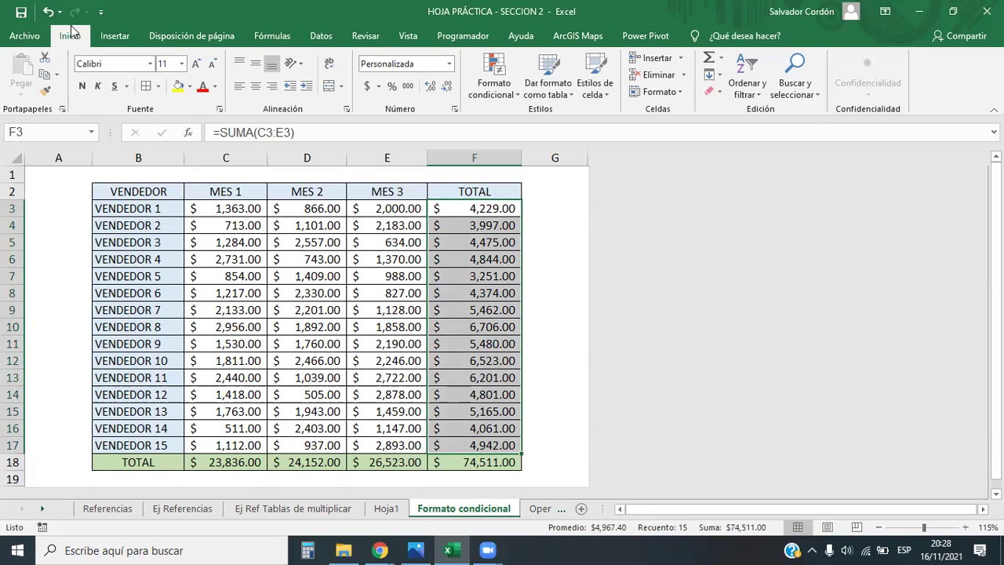
left_click(494, 70)
mouse_move(538, 135)
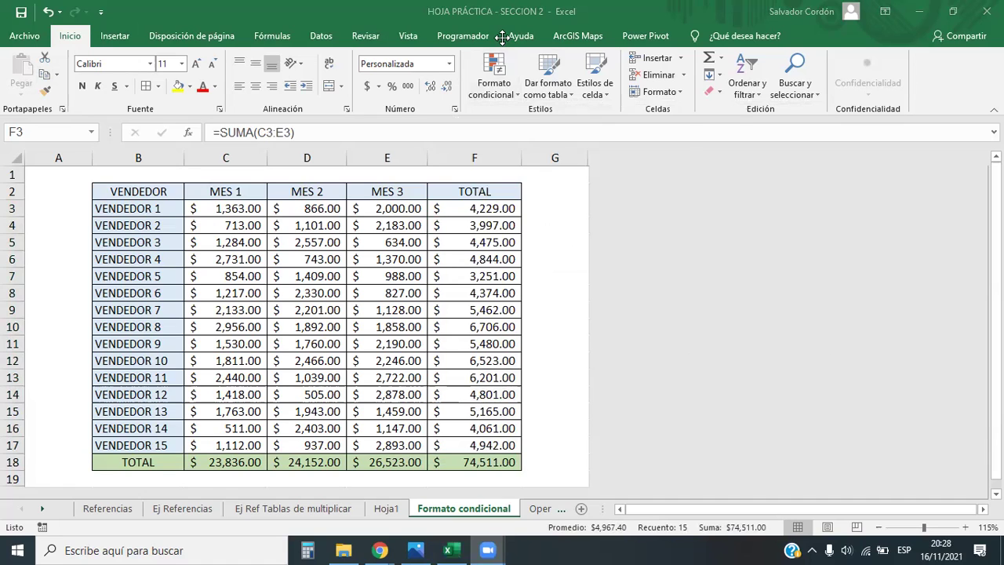
left_click(494, 79)
mouse_move(620, 125)
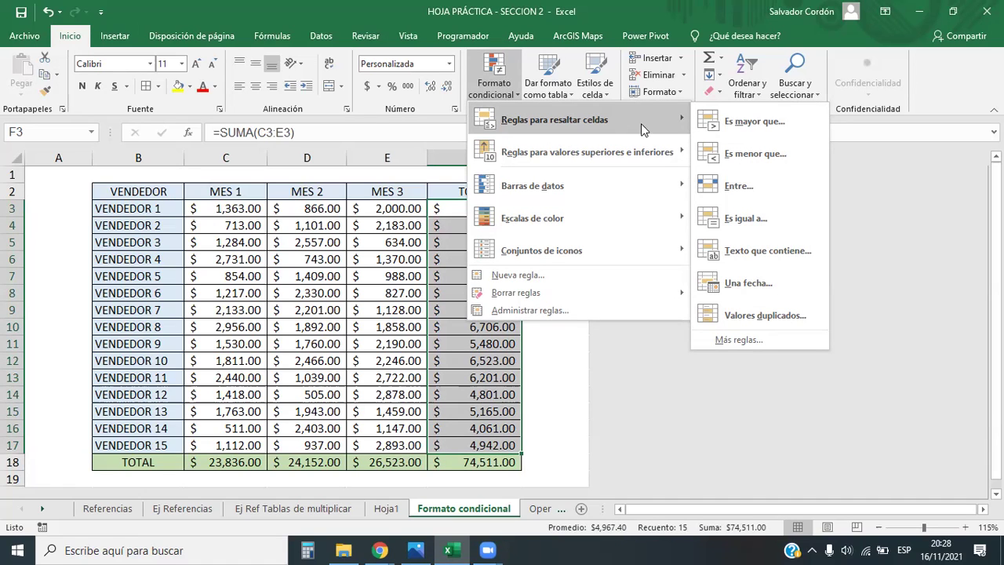
left_click(759, 127)
left_click_drag(699, 231, 616, 188)
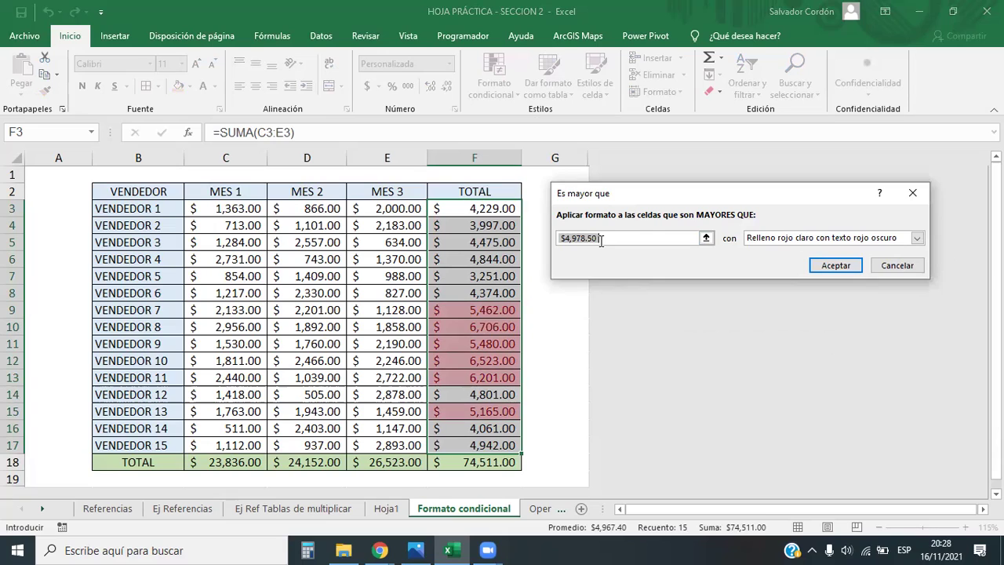
Set the threshold of the Es mayor que rule to 4500
key("shift+Home")
left_click(602, 239)
double_click(606, 240)
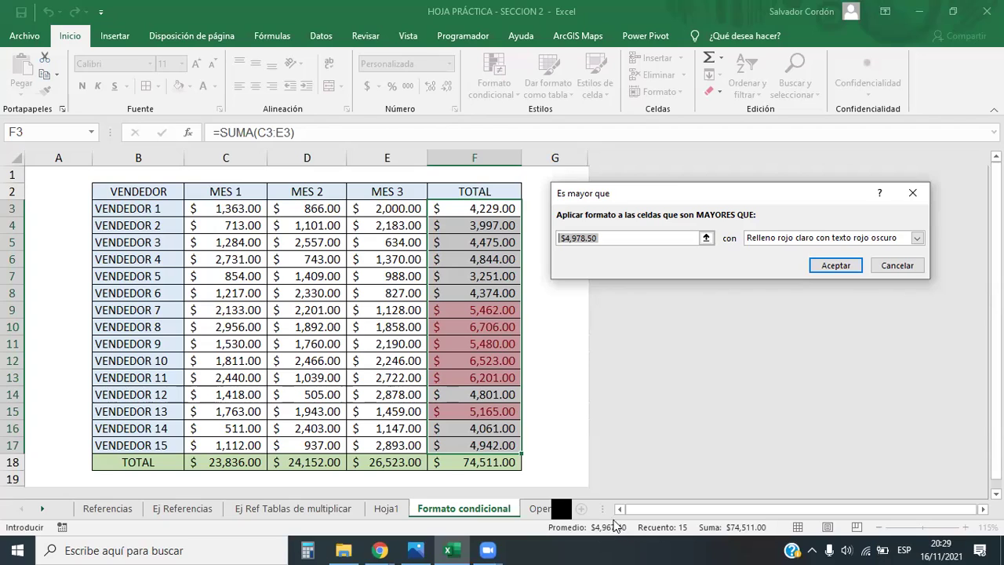
left_click(573, 239)
left_click(613, 241)
key("BackSpace")
key("BackSpace")
key("BackSpace")
key("BackSpace")
key("BackSpace")
key("BackSpace")
key("BackSpace")
key("BackSpace")
key("BackSpace")
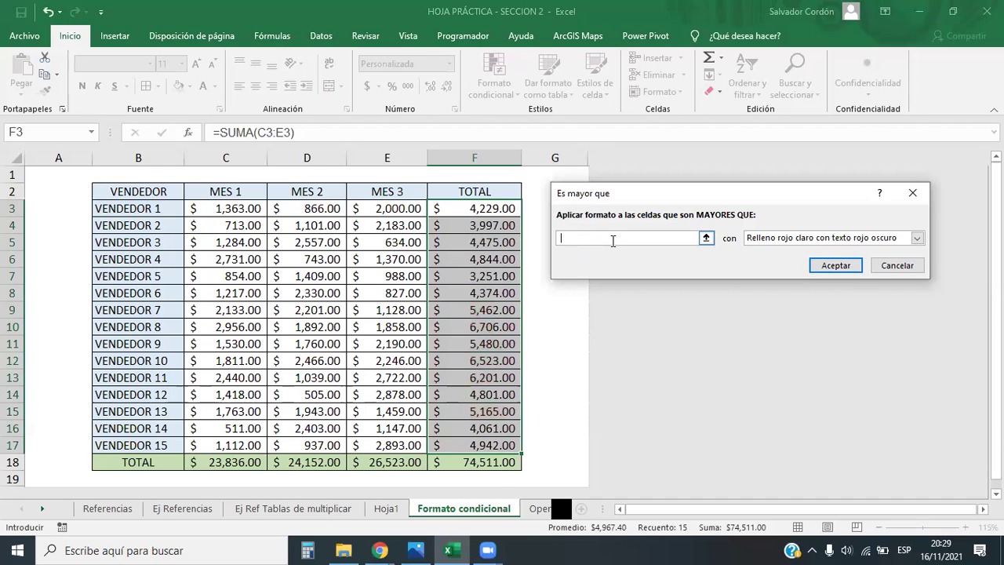
type("4500")
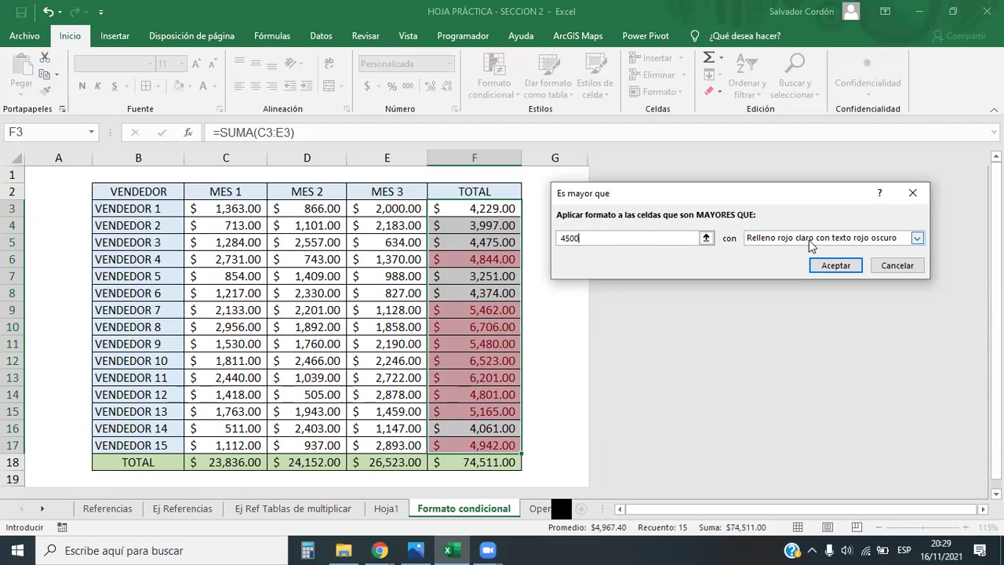
Choose Relleno verde con texto verde oscuro as the rule's format and apply the rule
left_click(917, 238)
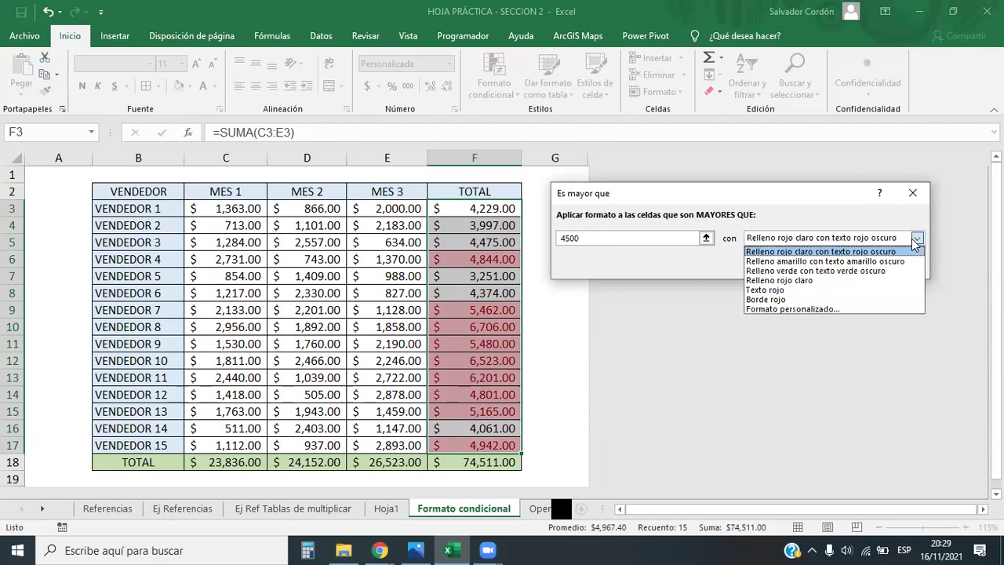
left_click(804, 271)
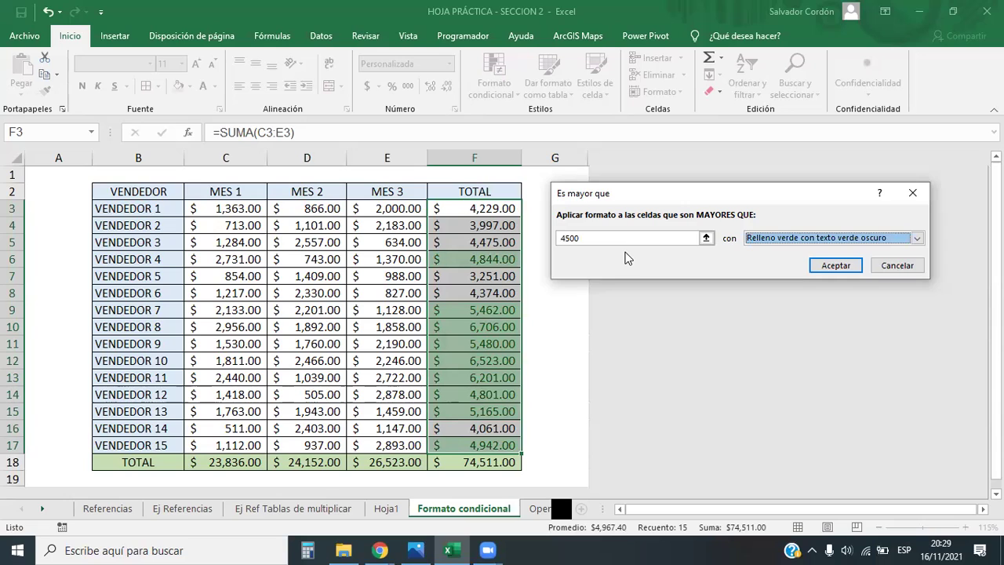
left_click(836, 265)
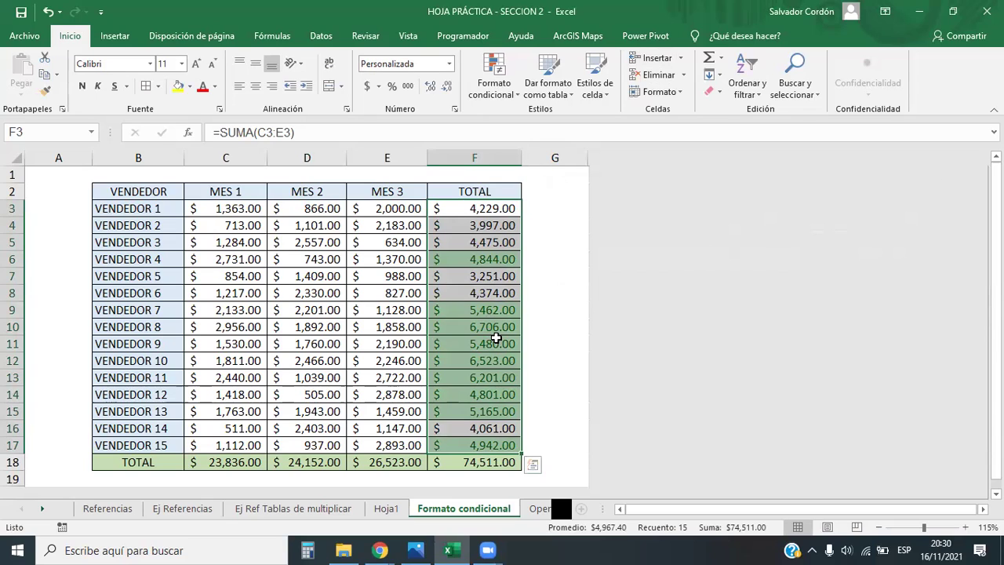
left_click(506, 94)
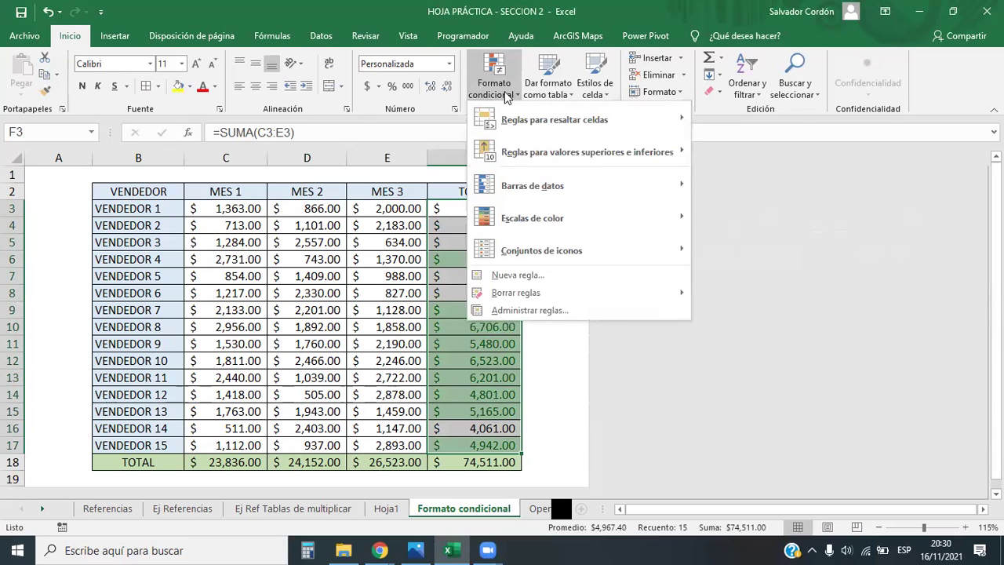
mouse_move(585, 129)
left_click(455, 275)
left_click_drag(491, 216, 460, 441)
left_click(415, 326)
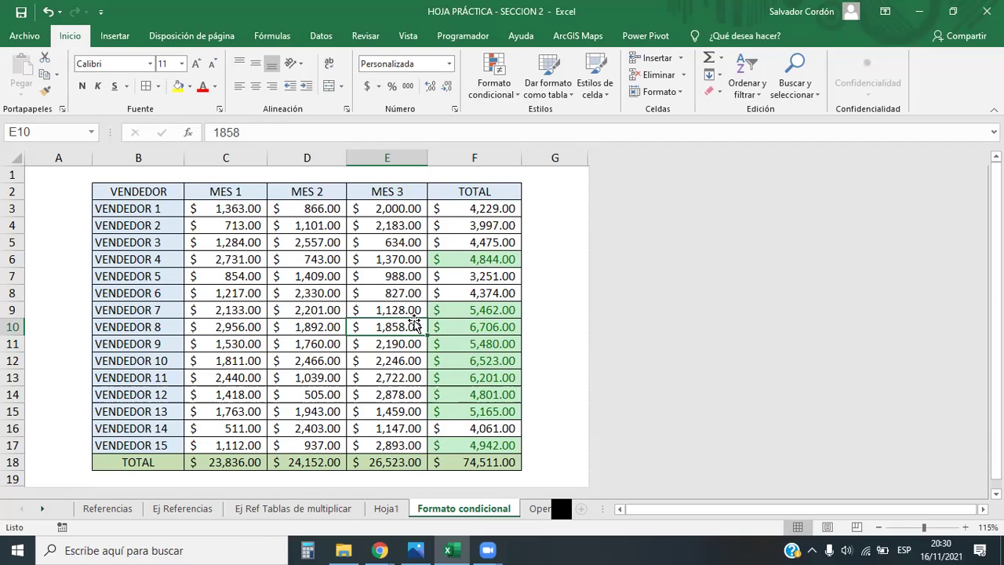
left_click(388, 263)
Start an Es menor que highlight rule for the seller totals in F3:F17
left_click_drag(494, 208, 473, 440)
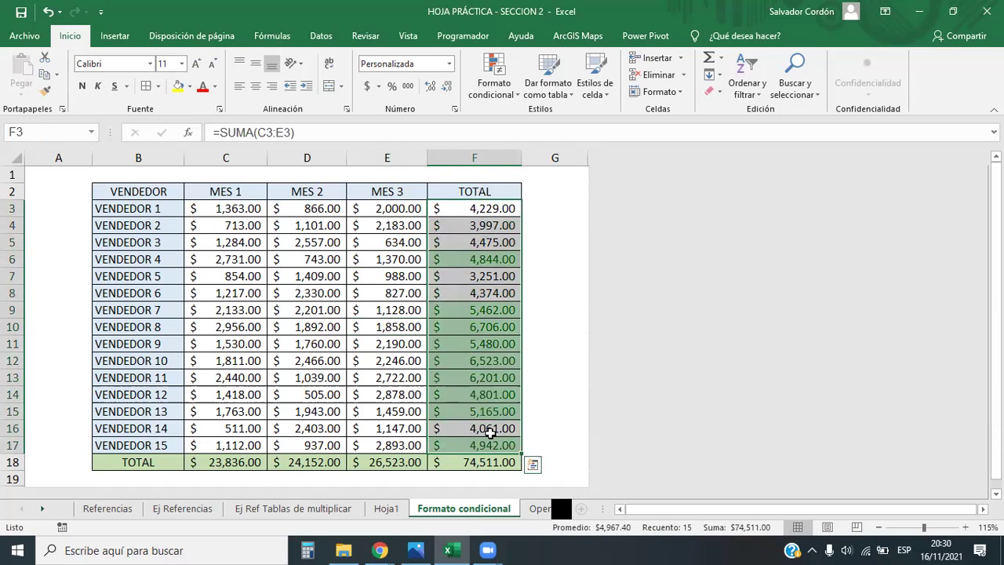
left_click(508, 92)
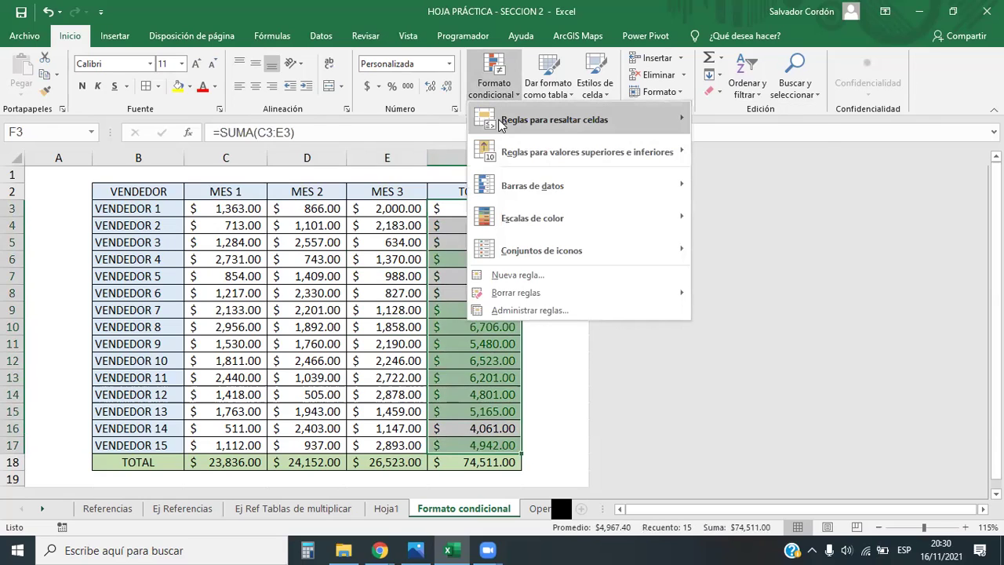
mouse_move(547, 128)
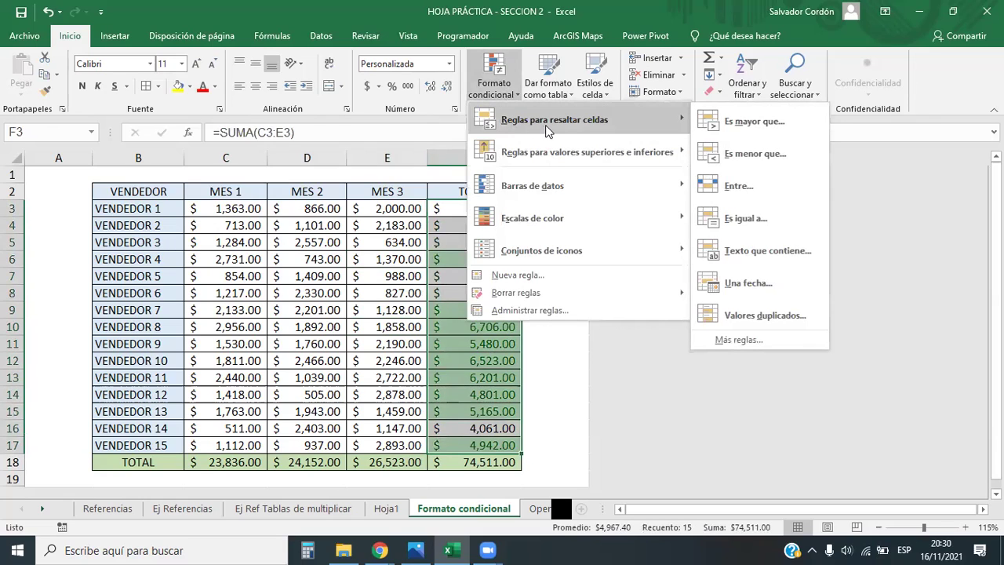
left_click(767, 161)
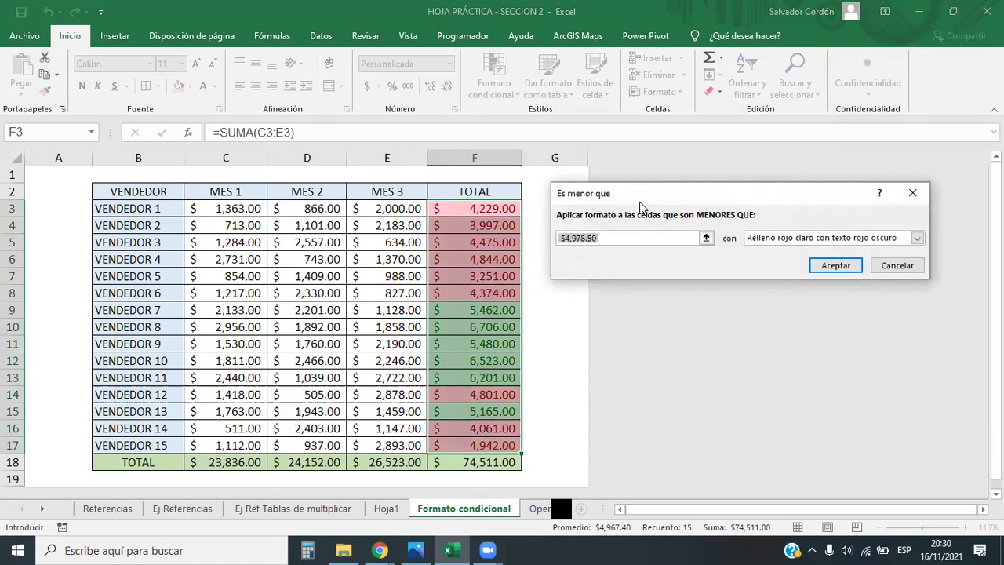
left_click_drag(640, 205, 657, 212)
Set the Es menor que threshold to 4500 and apply the rule with Relleno rojo claro con texto rojo oscuro
left_click(621, 245)
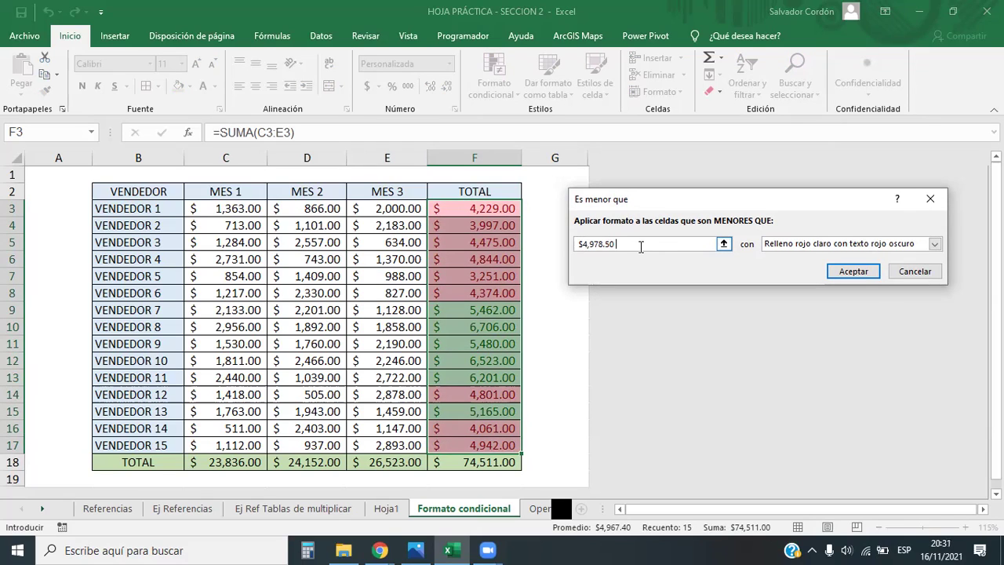
key("BackSpace")
key("BackSpace")
key("BackSpace")
key("BackSpace")
key("BackSpace")
key("BackSpace")
key("BackSpace")
key("BackSpace")
key("BackSpace")
type("4500")
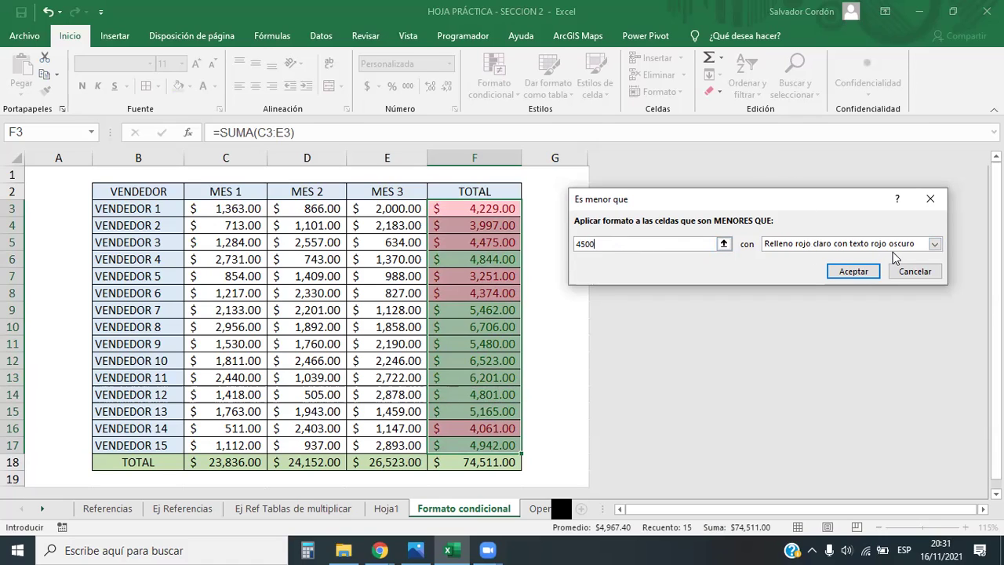
left_click(853, 271)
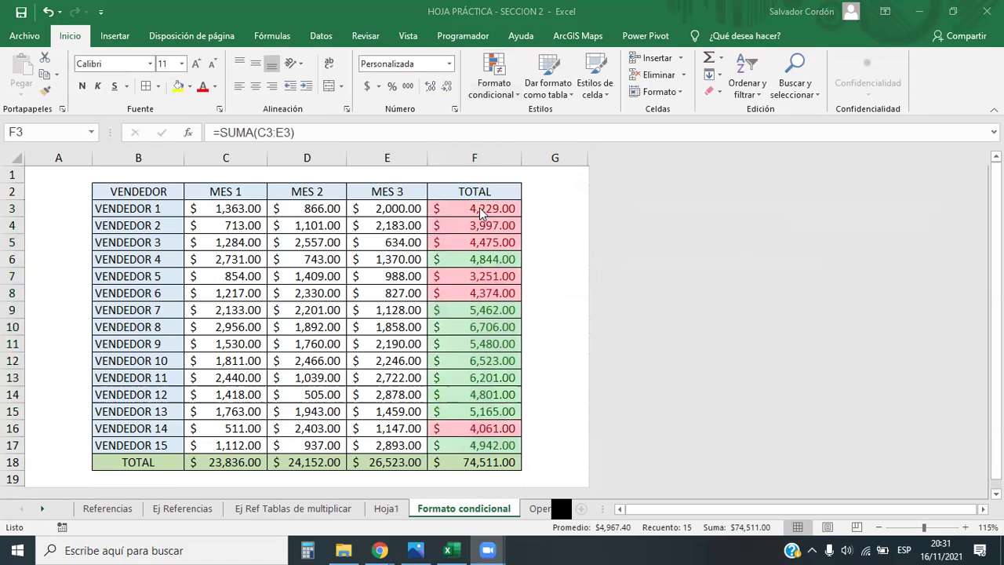
Examine which sellers' totals are highlighted as below and above the threshold in the TOTAL column
left_click_drag(12, 214, 8, 242)
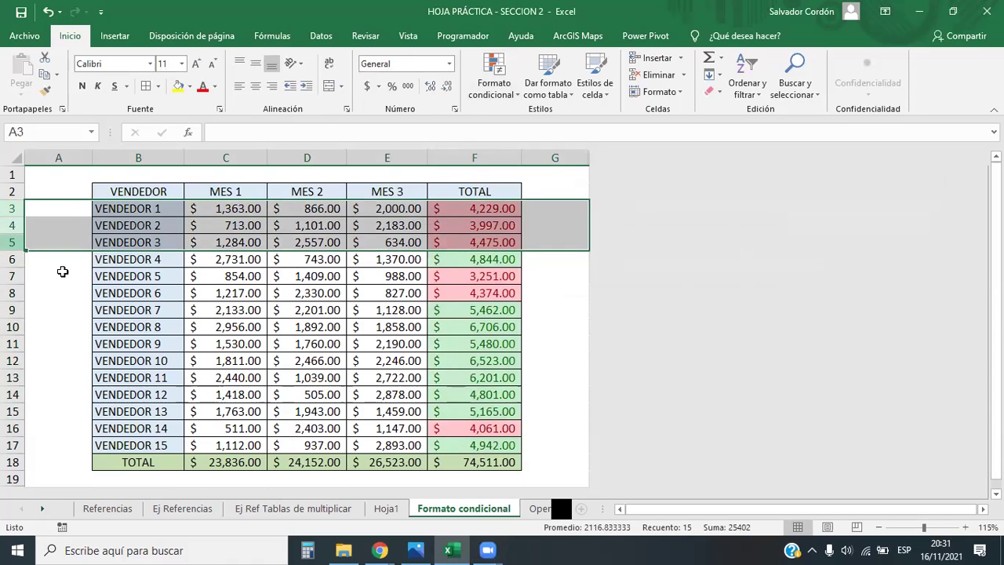
left_click(456, 261)
left_click(11, 259)
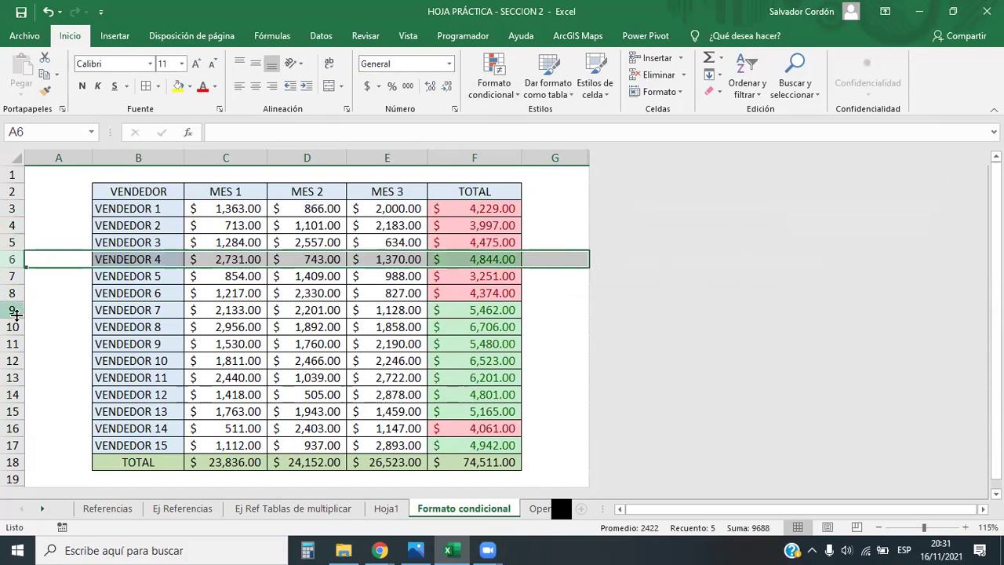
left_click_drag(13, 310, 12, 411)
left_click(485, 354)
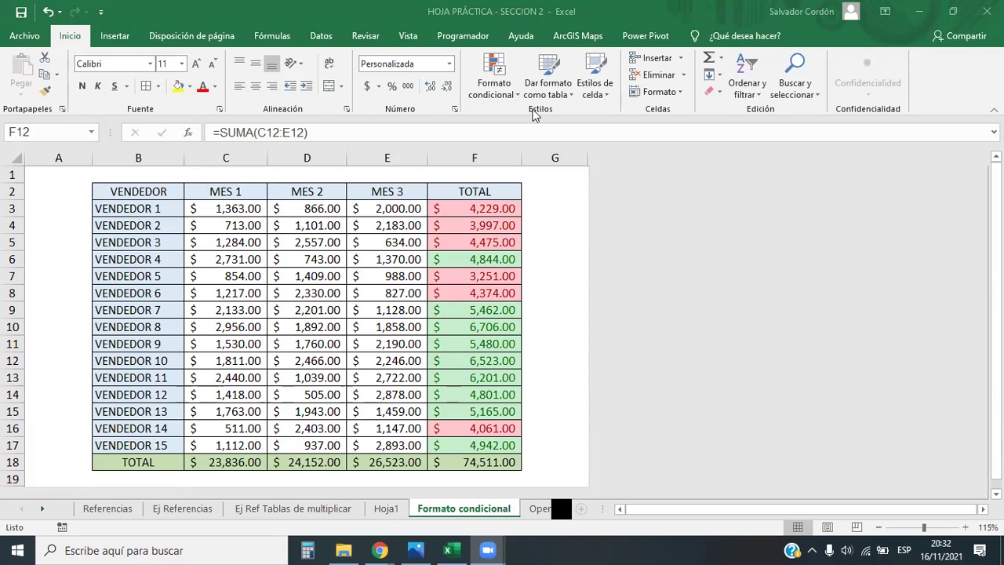
left_click(482, 225)
left_click_drag(462, 210, 457, 437)
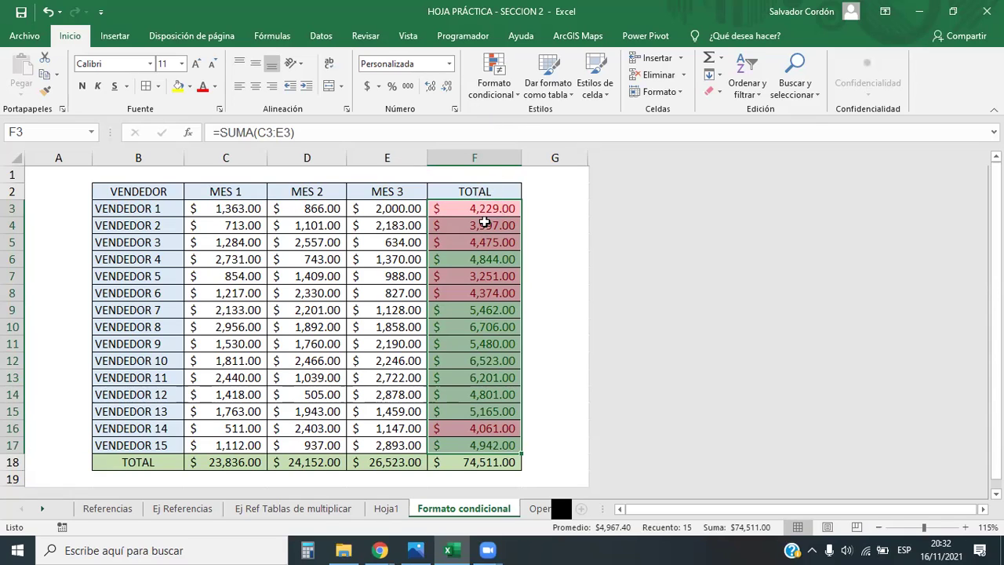
left_click(485, 223)
Clear the conditional formatting rules from the seller totals in F3:F17
left_click_drag(494, 205, 468, 445)
left_click(484, 83)
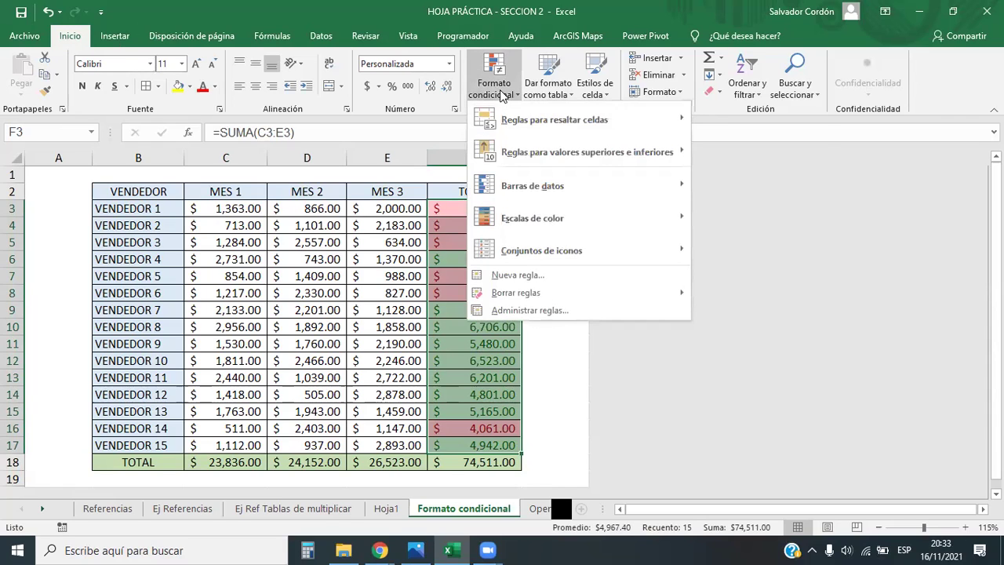
mouse_move(513, 117)
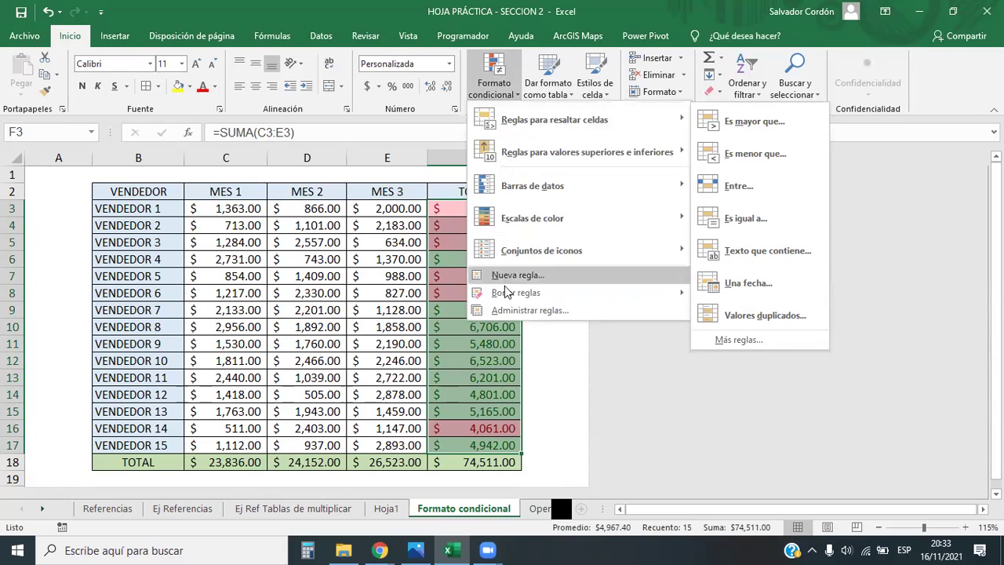
mouse_move(518, 295)
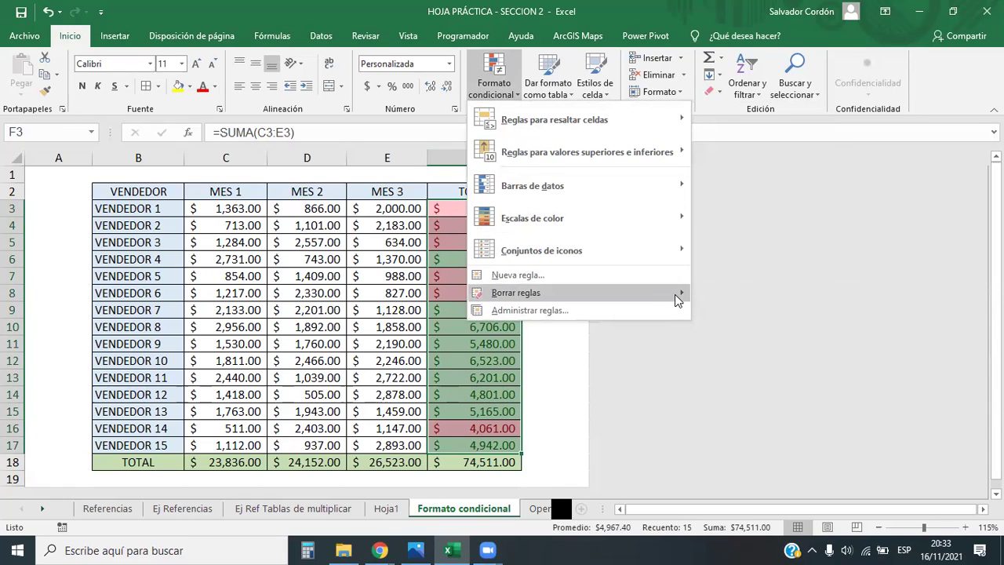
mouse_move(678, 300)
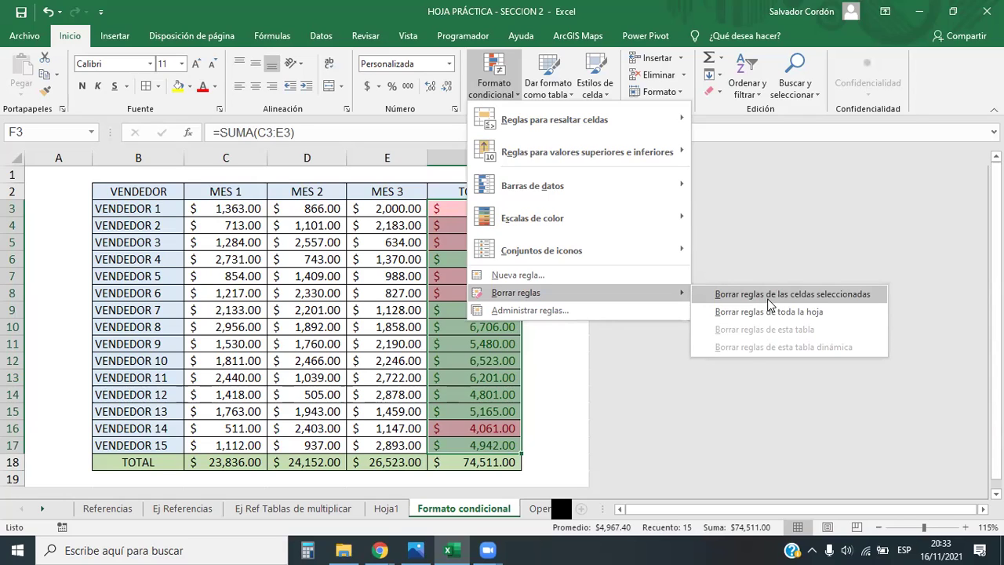
left_click(768, 298)
Review the seller totals in F3:F17 without any highlighting
left_click(459, 228)
left_click_drag(468, 218, 491, 443)
key("Escape")
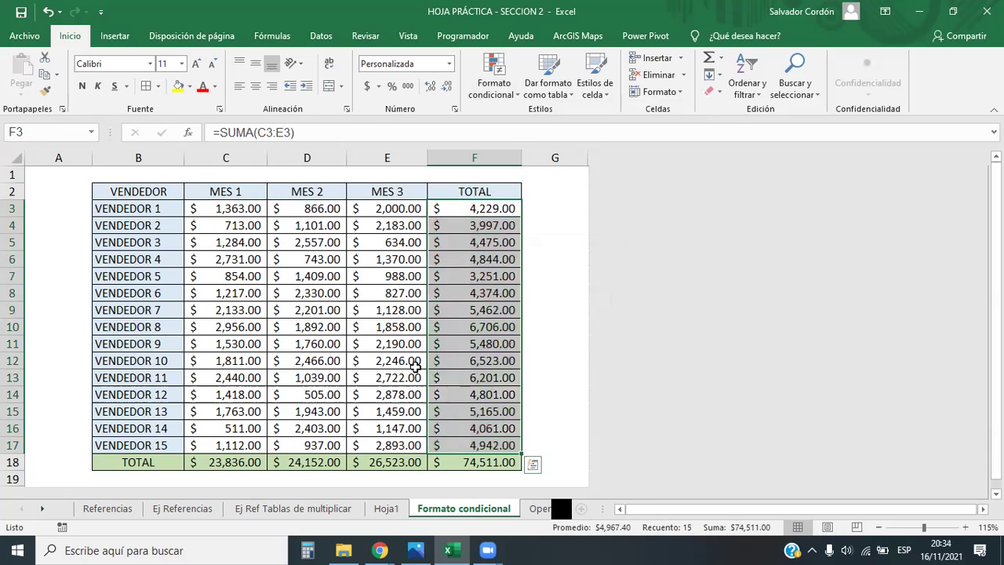
left_click(414, 362)
left_click_drag(477, 208, 462, 441)
left_click_drag(508, 203, 467, 445)
left_click(453, 244)
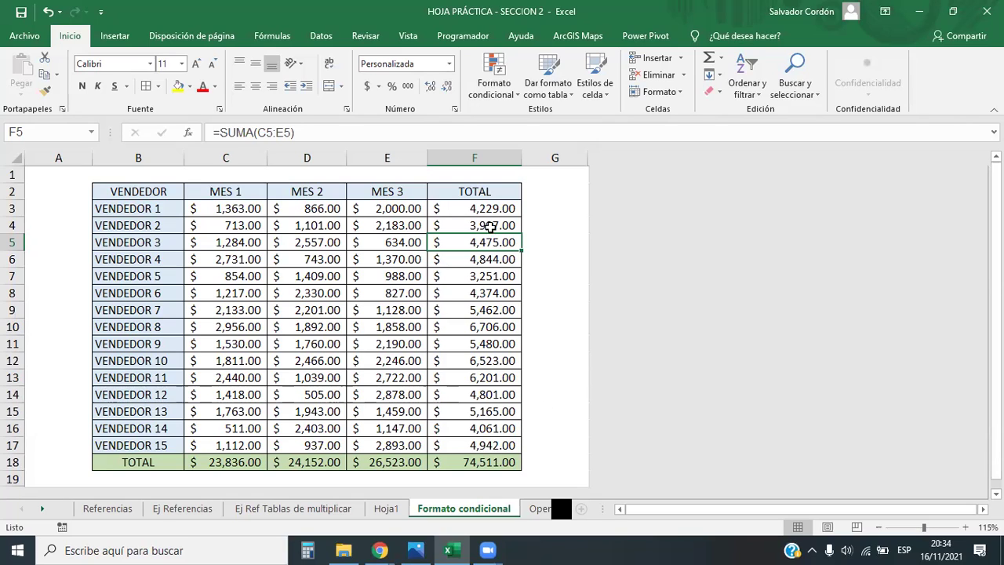
Highlight totals in F3:F17 below 4500 using an Es menor que rule with Relleno rojo claro con texto rojo oscuro
left_click_drag(486, 210, 477, 443)
left_click(511, 93)
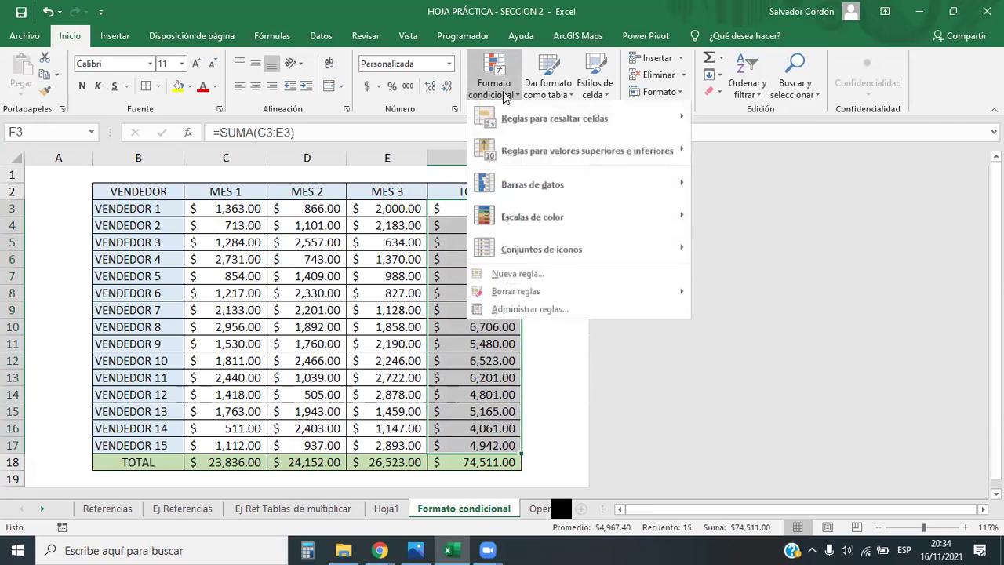
mouse_move(542, 118)
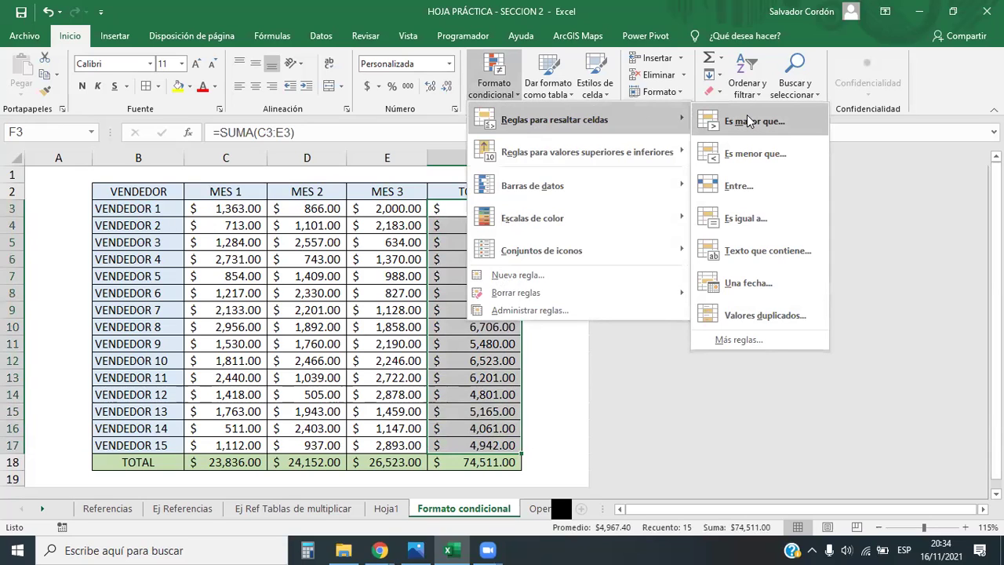
left_click(755, 160)
left_click_drag(698, 207, 713, 229)
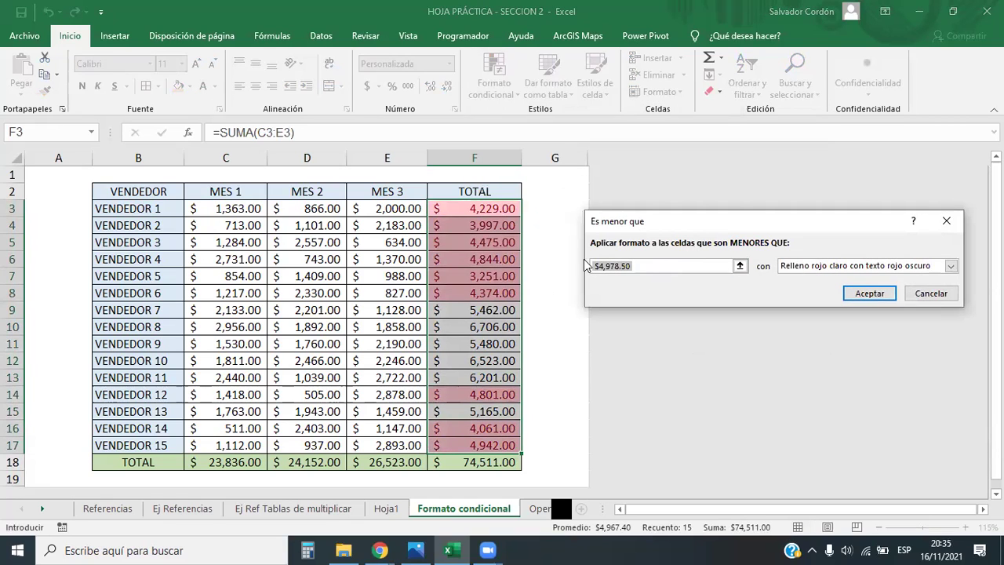
type("4500")
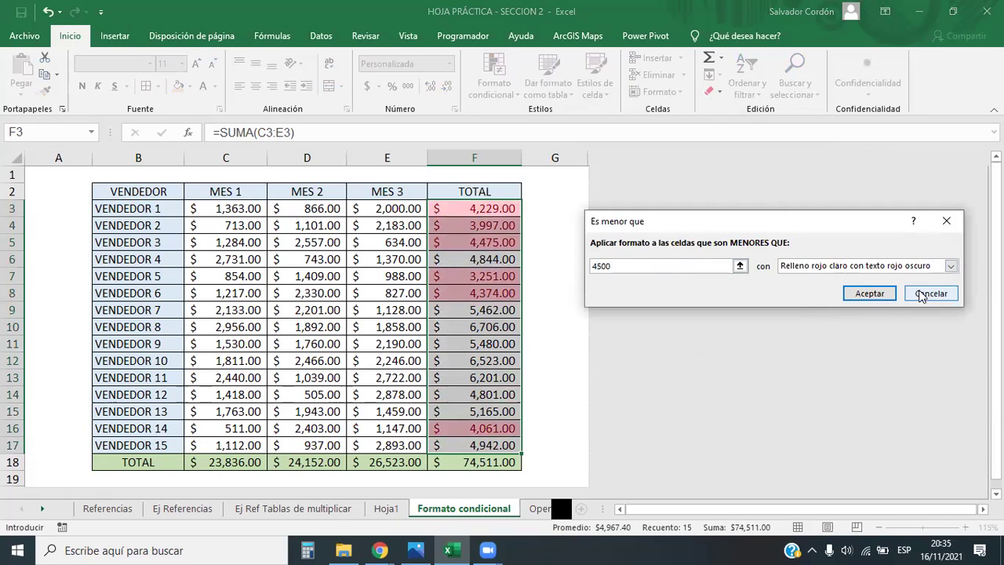
left_click(869, 293)
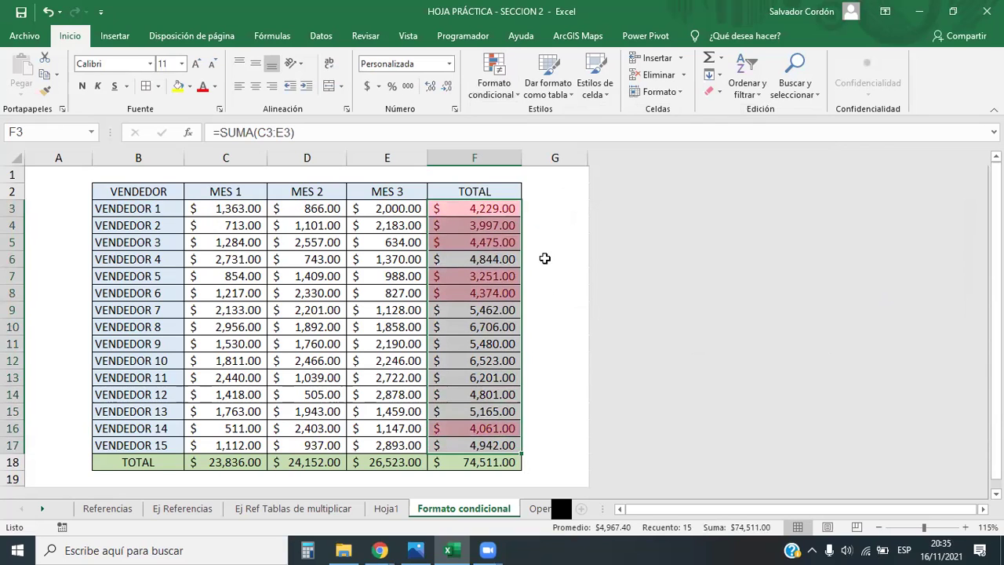
Highlight totals in F3:F17 above 5500 using an Es mayor que rule with Relleno verde con texto verde oscuro
left_click(494, 82)
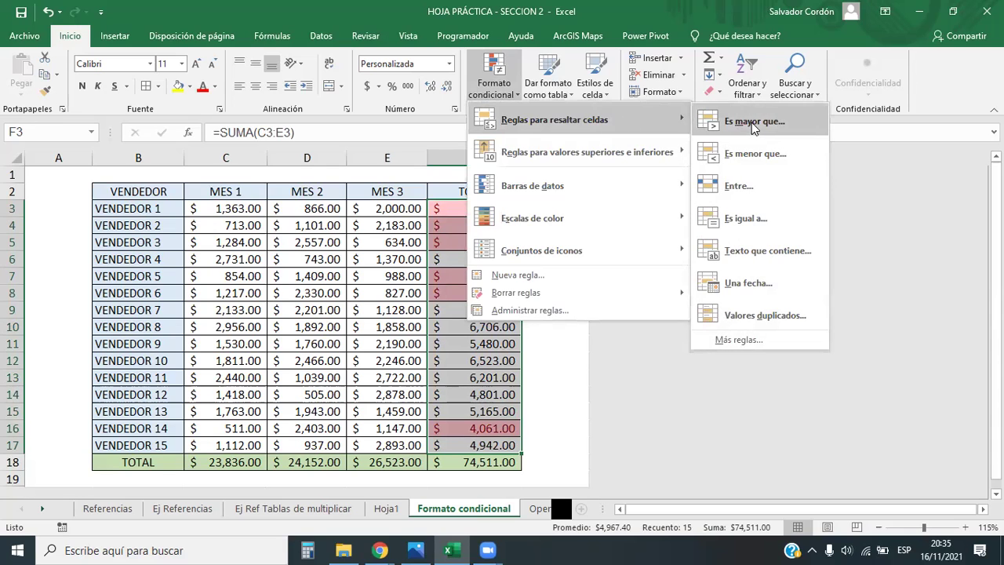
left_click(751, 123)
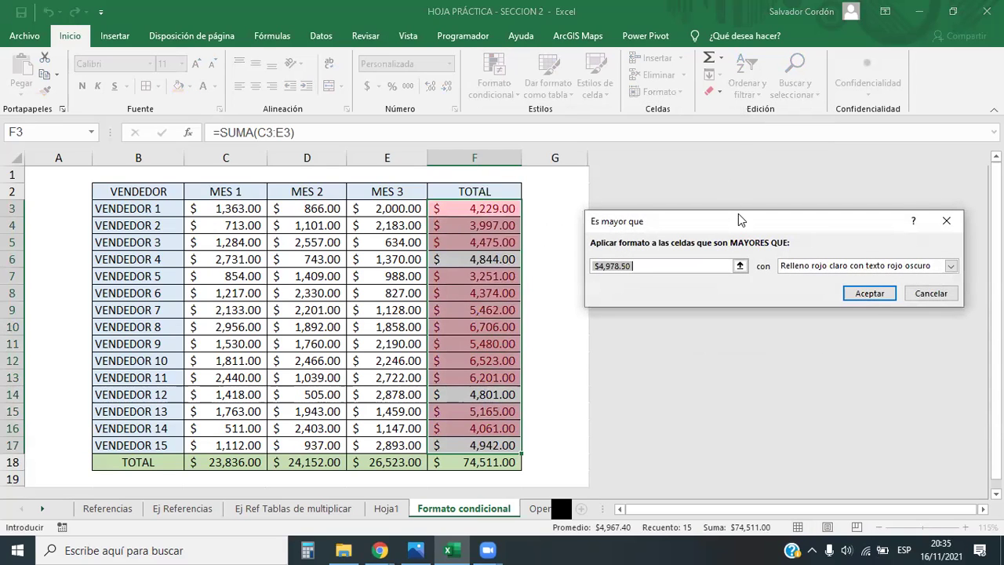
left_click_drag(738, 213, 722, 192)
key("BackSpace")
type("5500")
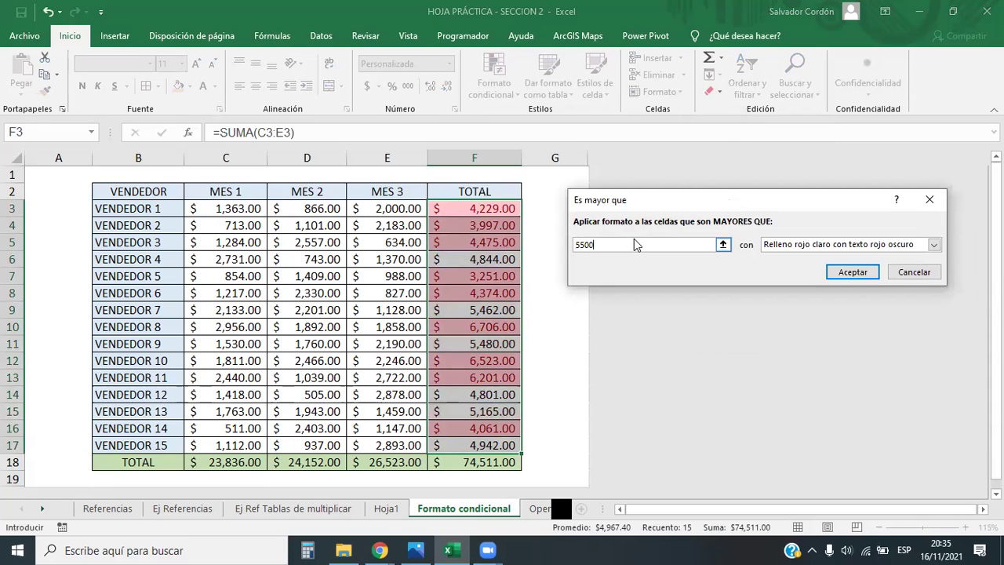
left_click(829, 249)
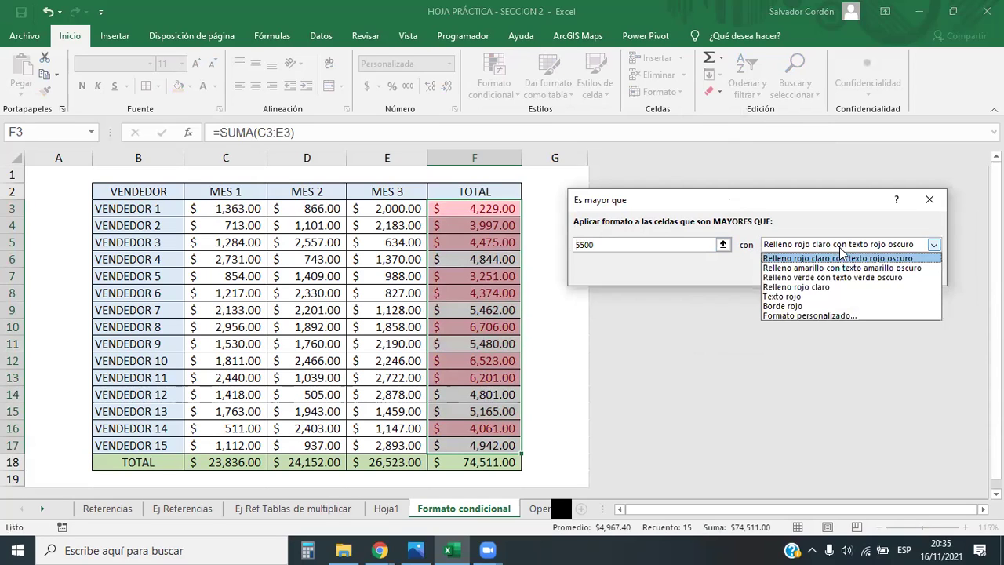
left_click(831, 277)
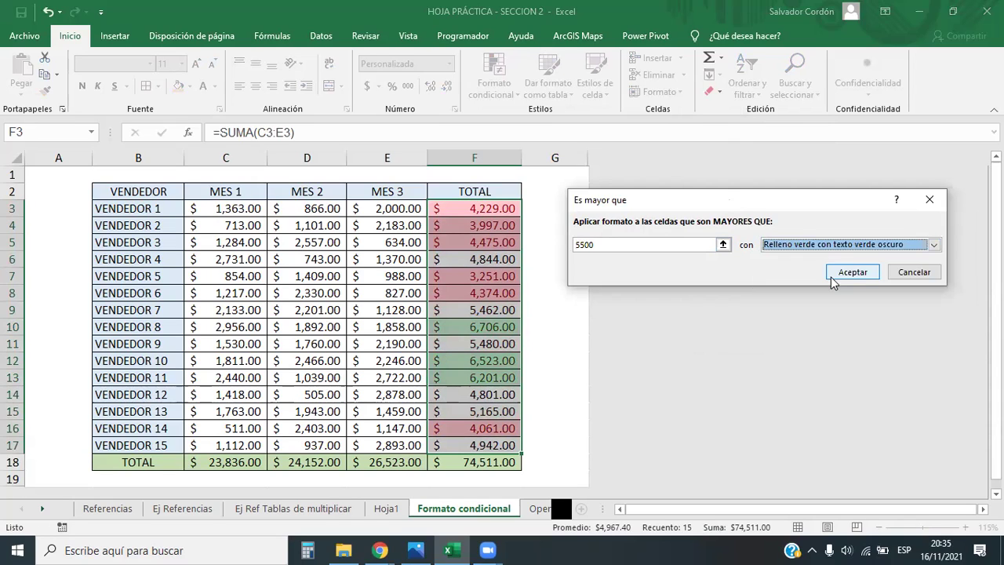
left_click(847, 275)
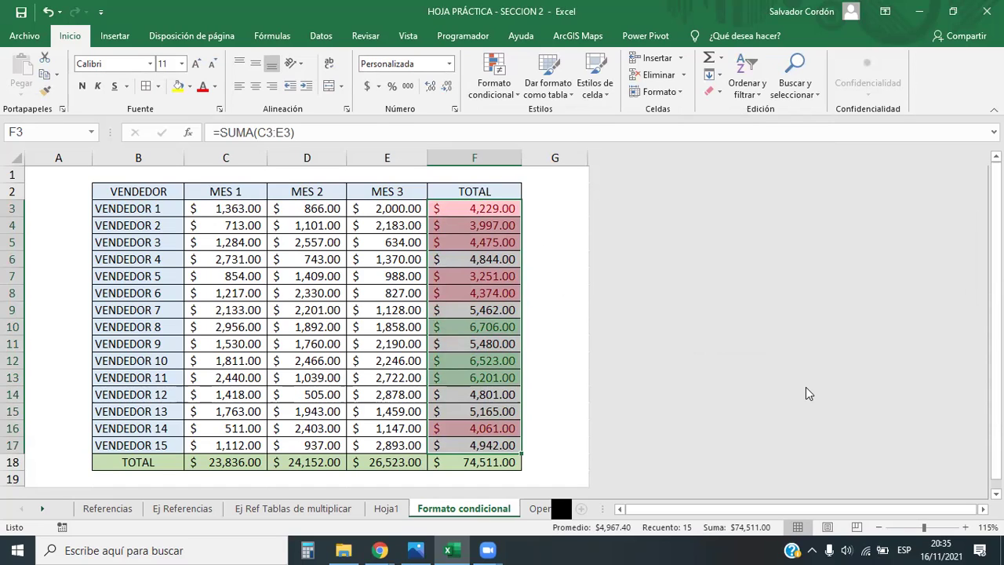
Start an Entre highlight rule for F3:F17 with a lower limit of 4500
left_click(495, 95)
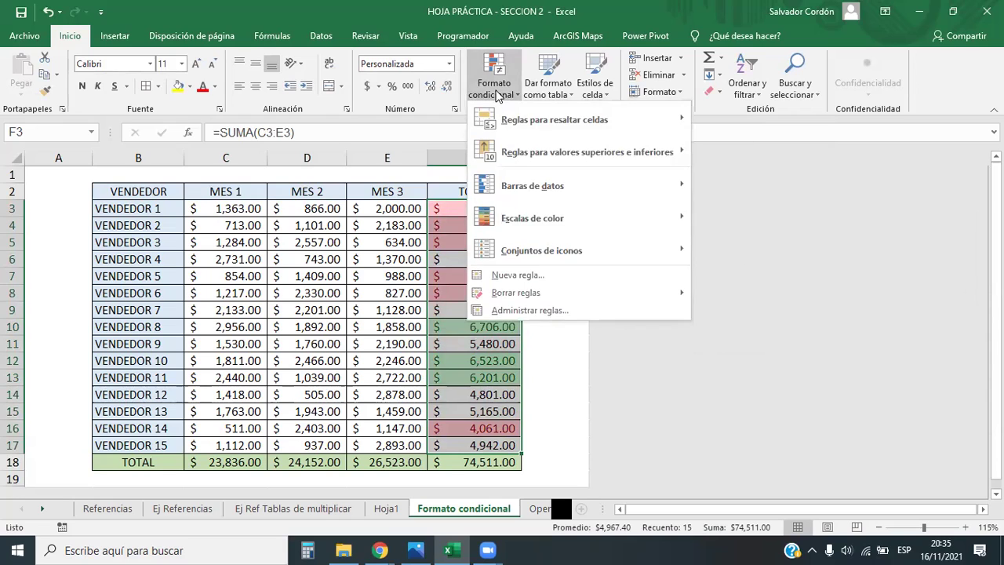
mouse_move(679, 126)
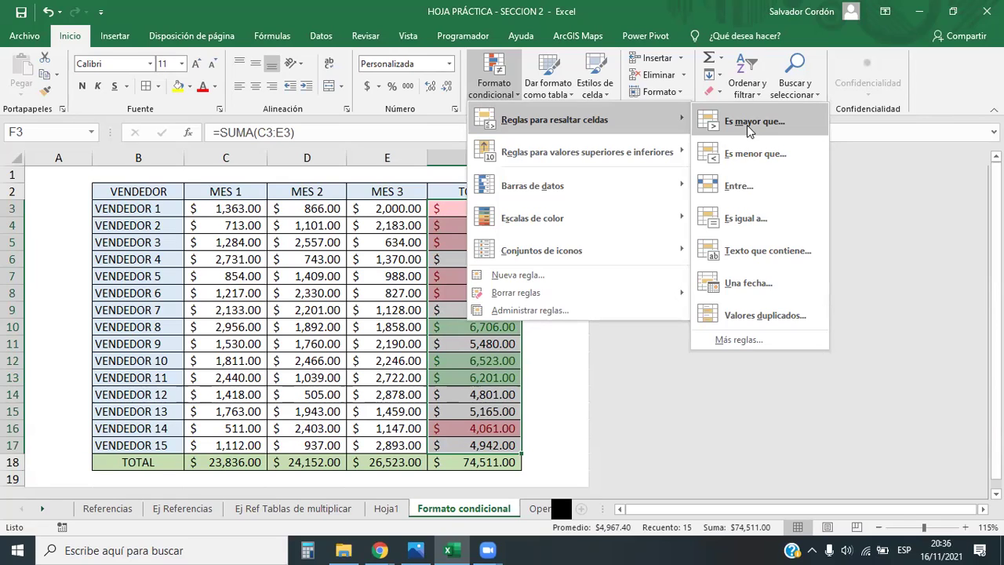
left_click(751, 186)
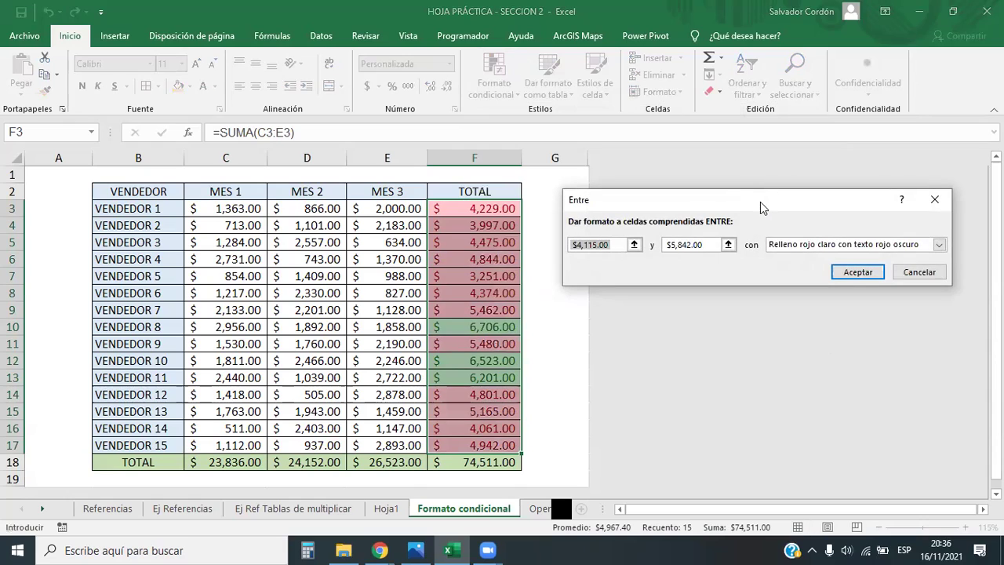
left_click_drag(617, 245, 570, 249)
type("4500")
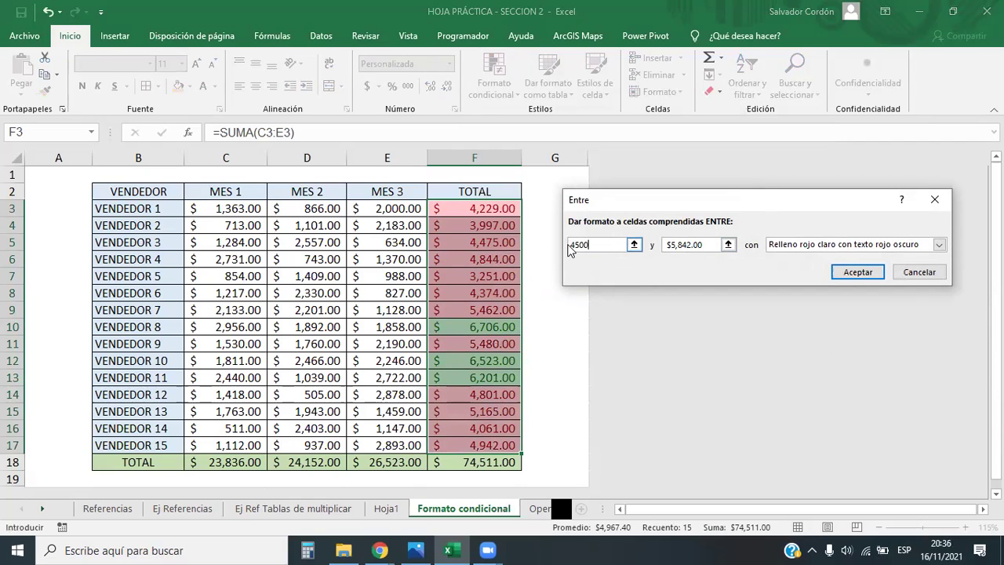
Set the upper limit of the Entre rule to 5500
left_click(709, 246)
key("BackSpace")
key("BackSpace")
key("BackSpace")
key("BackSpace")
key("BackSpace")
key("BackSpace")
key("BackSpace")
key("BackSpace")
key("BackSpace")
type("5500")
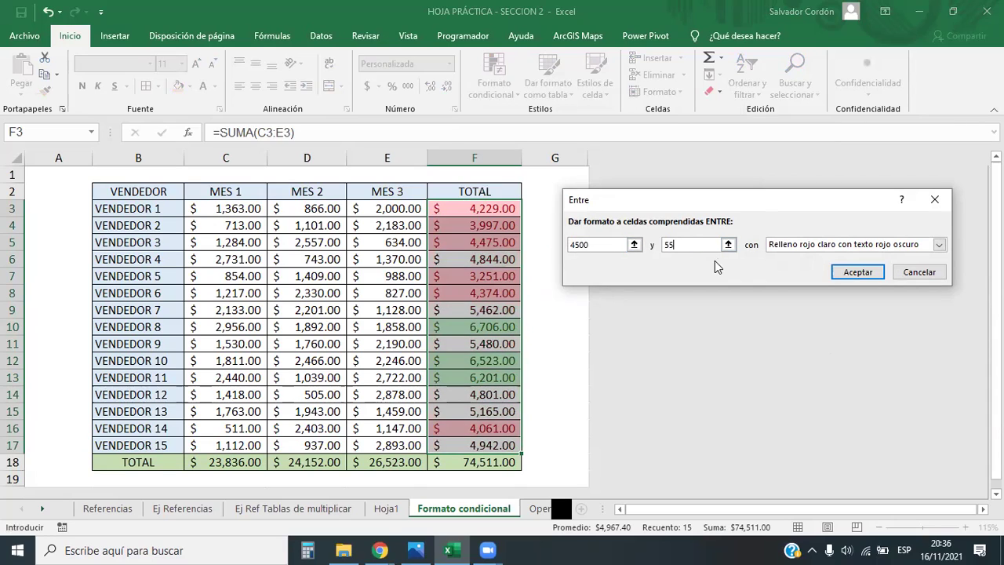
Choose Formato personalizado for the Entre rule on F3:F17 and set its font color to dark blue
left_click(812, 248)
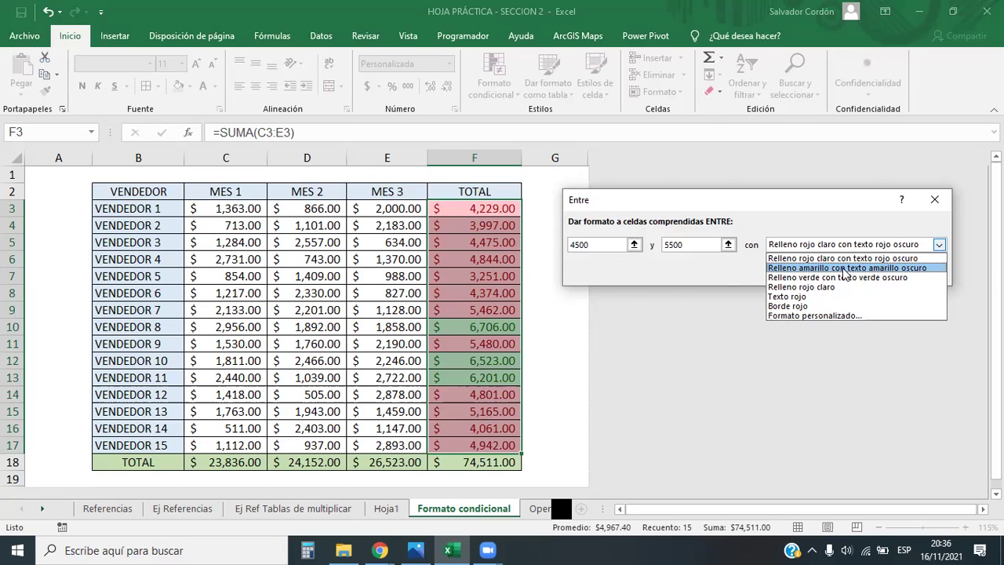
left_click(832, 316)
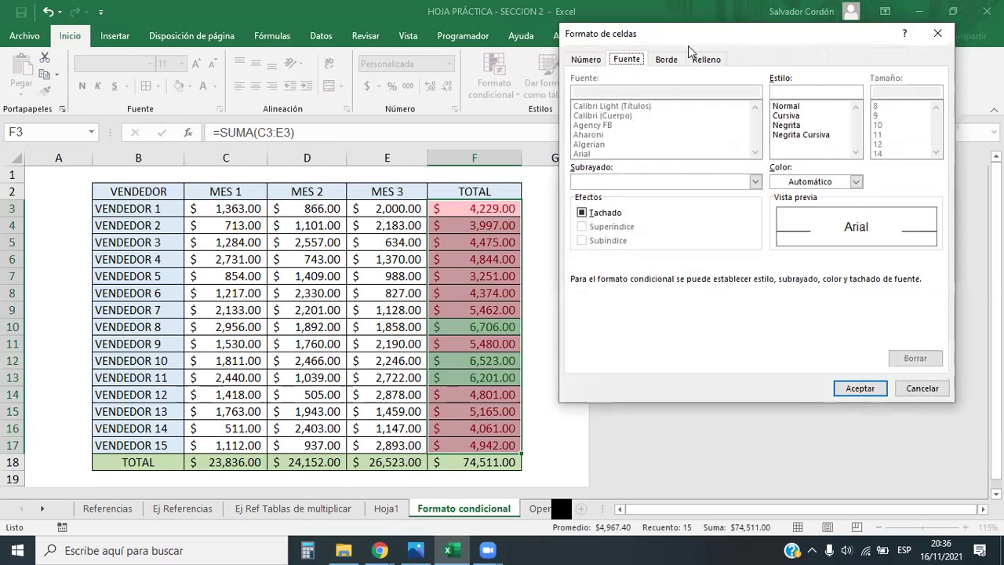
left_click_drag(689, 48, 535, 144)
left_click(430, 156)
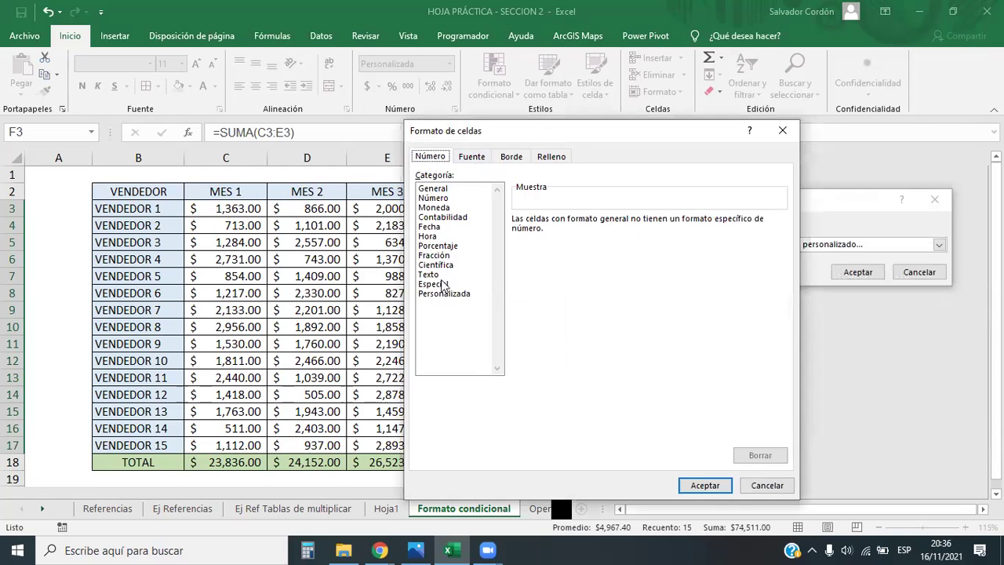
left_click(471, 156)
left_click(511, 156)
left_click(546, 157)
left_click(475, 156)
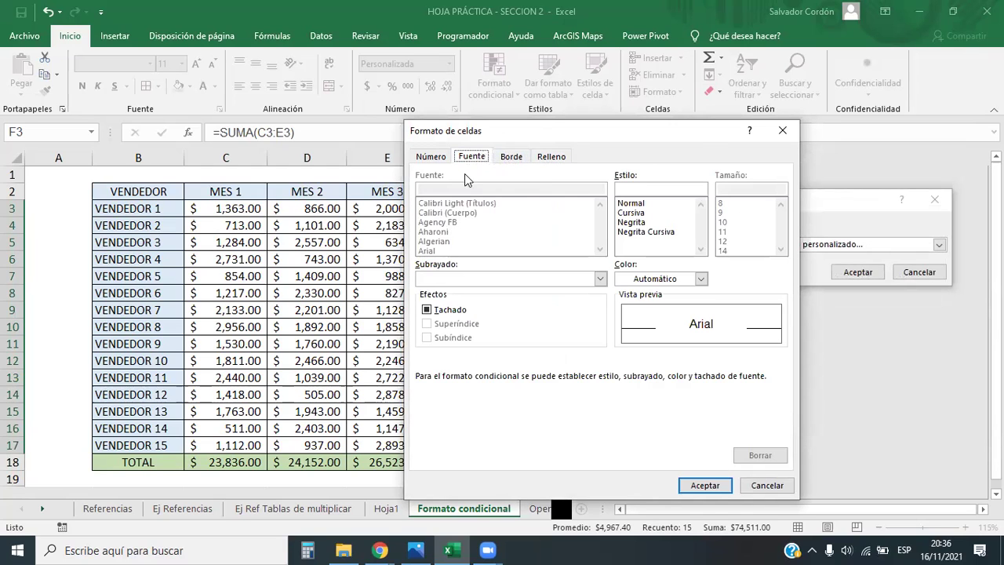
left_click_drag(523, 131, 655, 102)
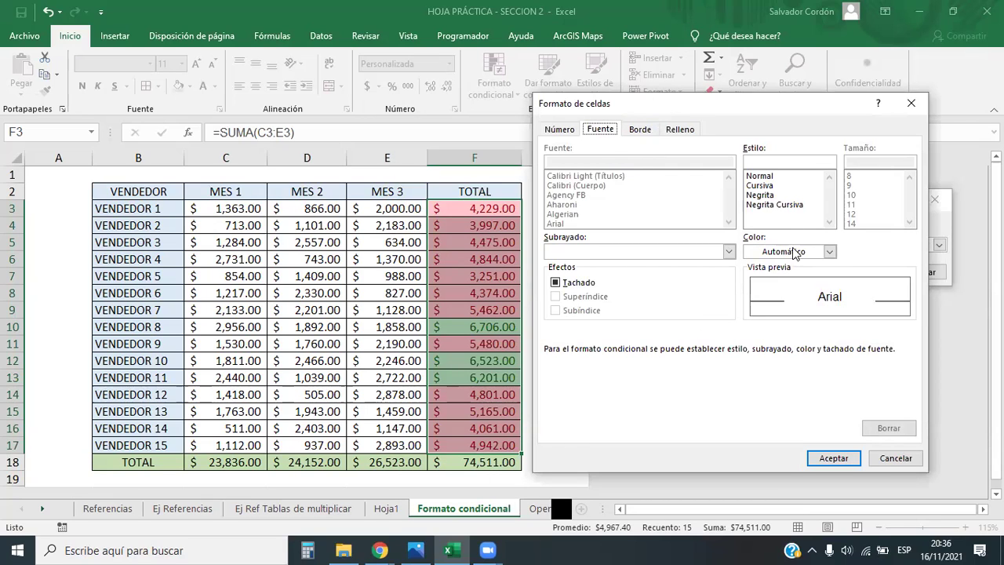
left_click(829, 251)
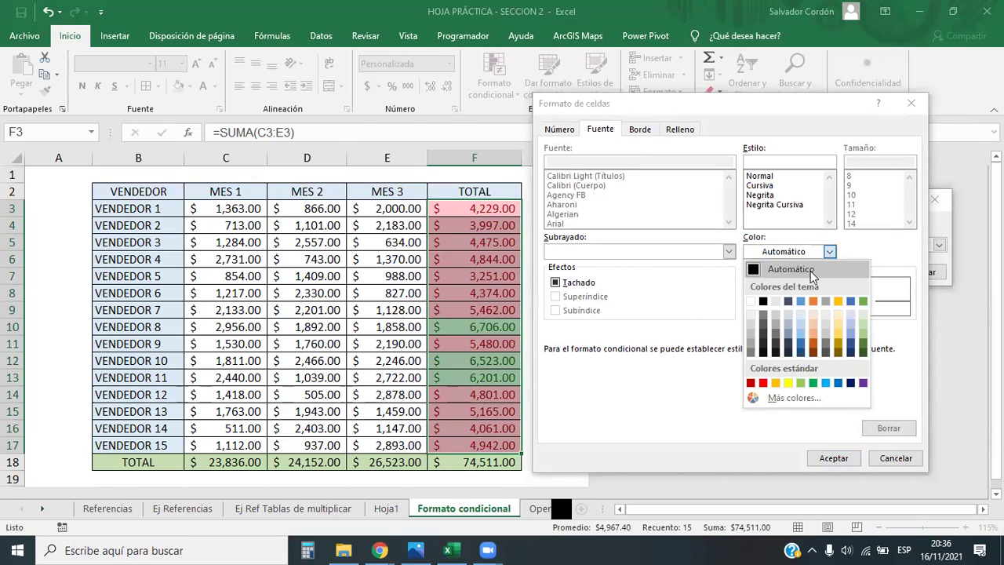
left_click(802, 343)
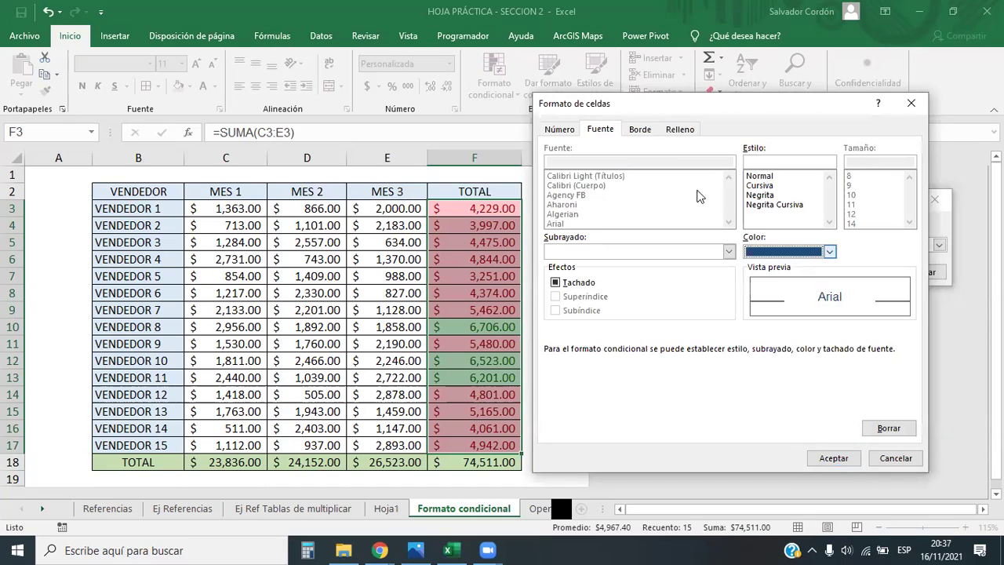
Give the custom format a light blue fill and apply the Entre rule to the totals in F3:F17
left_click(675, 130)
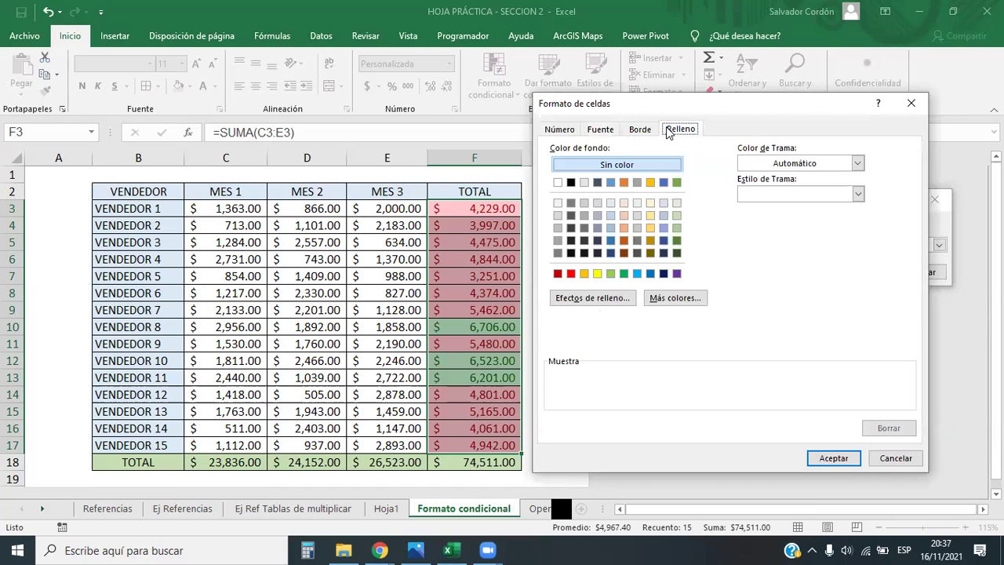
left_click(611, 229)
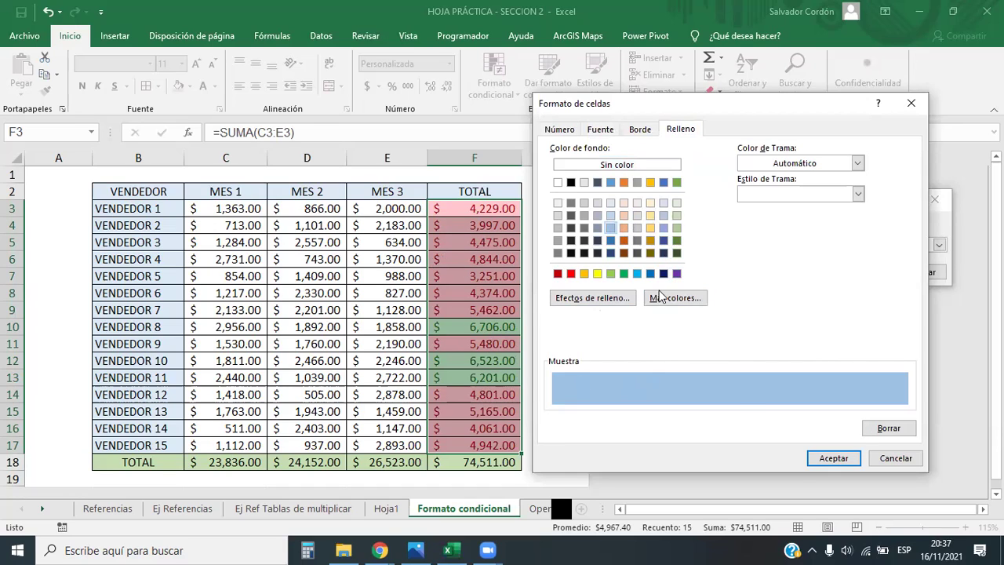
left_click(828, 460)
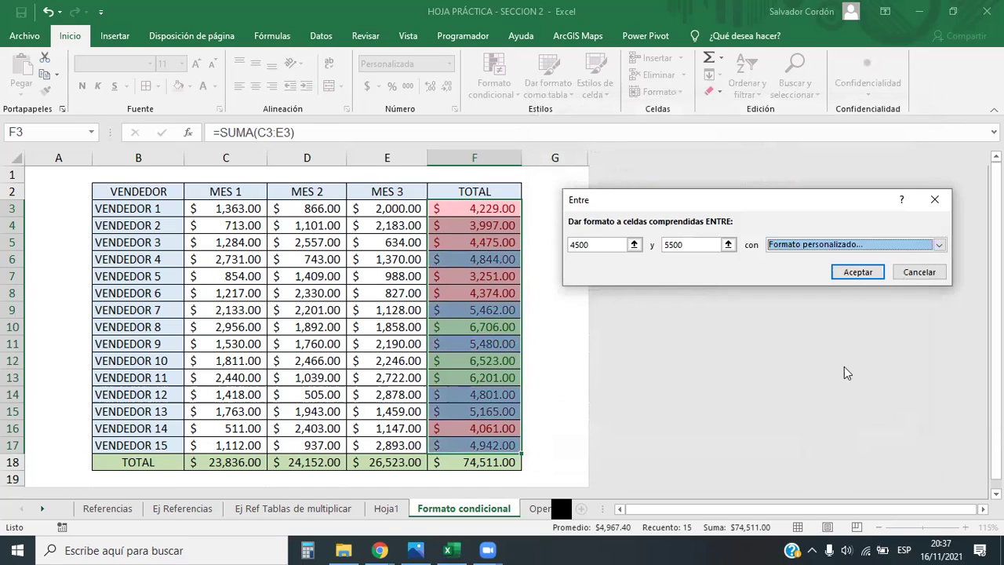
left_click(856, 271)
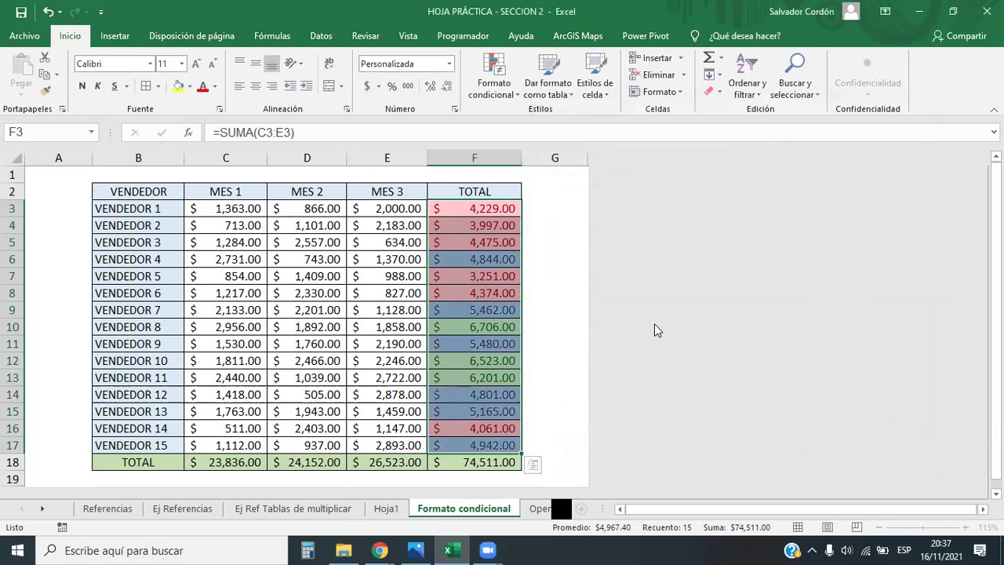
left_click(538, 277)
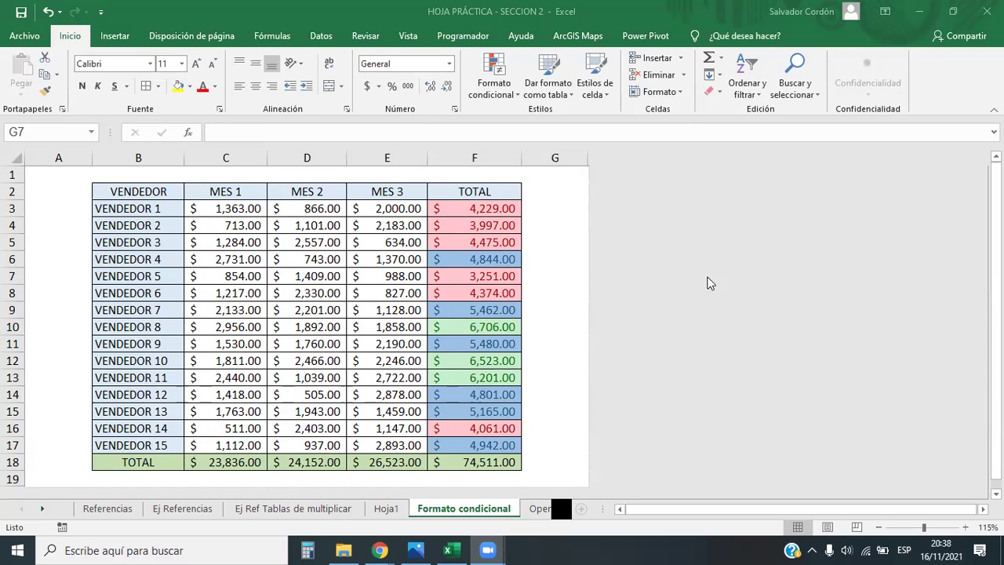
left_click_drag(482, 204, 486, 444)
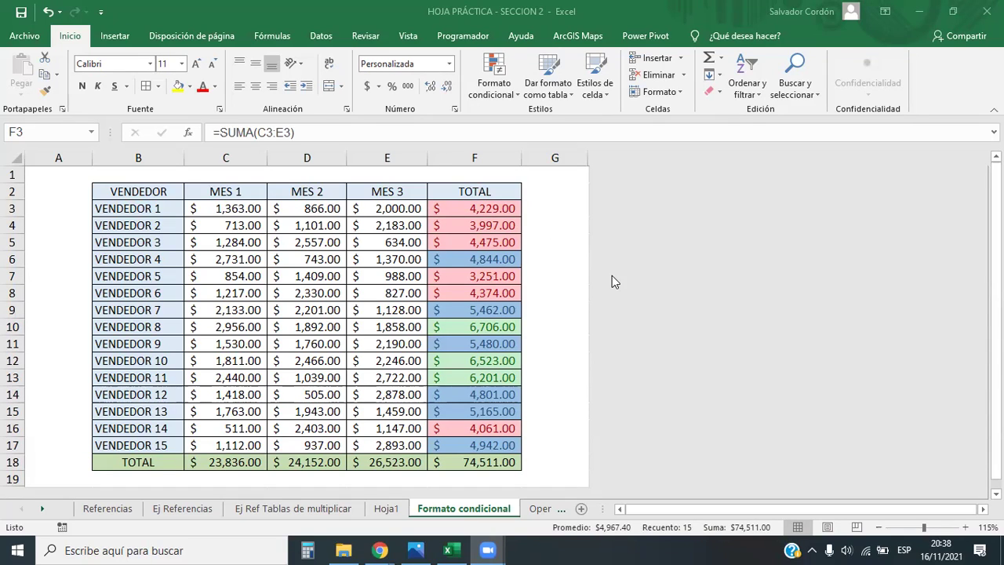
left_click(489, 416)
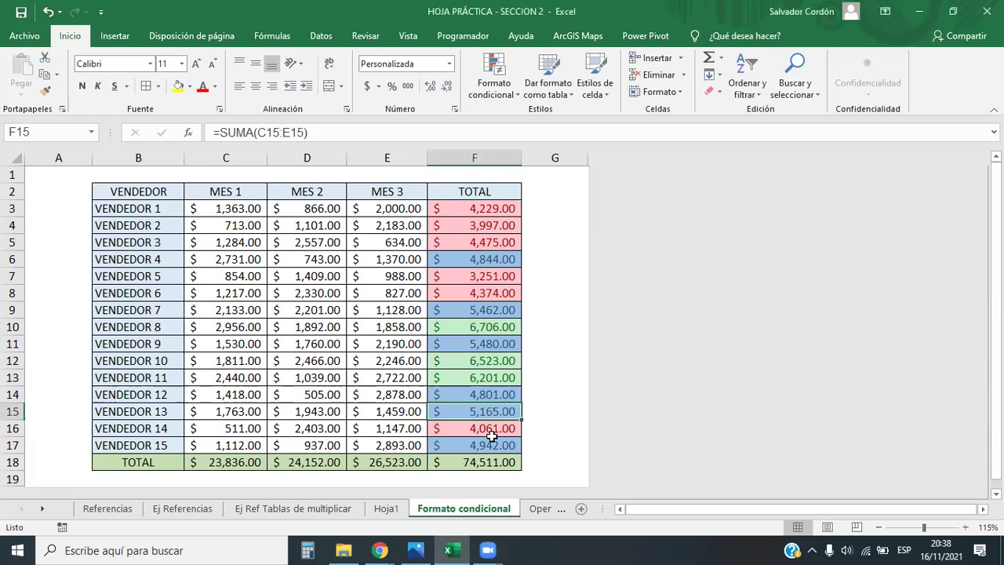
left_click_drag(494, 210, 466, 447)
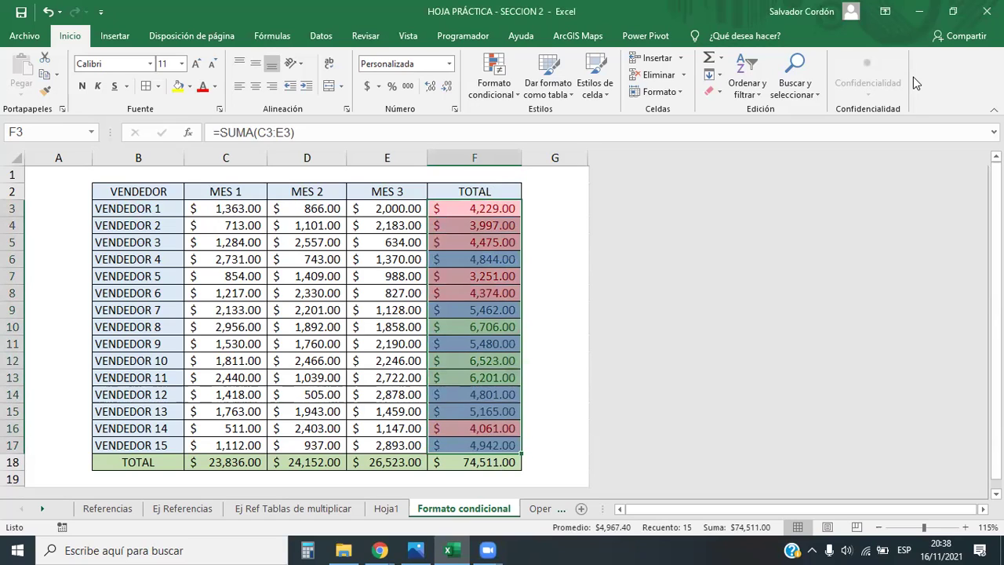
Delete row 18, the TOTAL row beneath the seller data
left_click(16, 462)
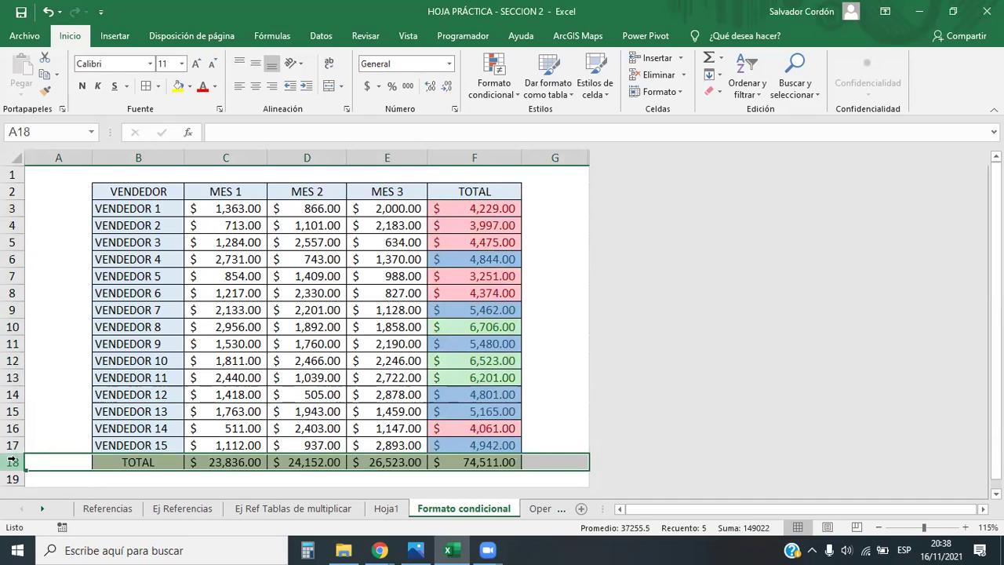
left_click(282, 342)
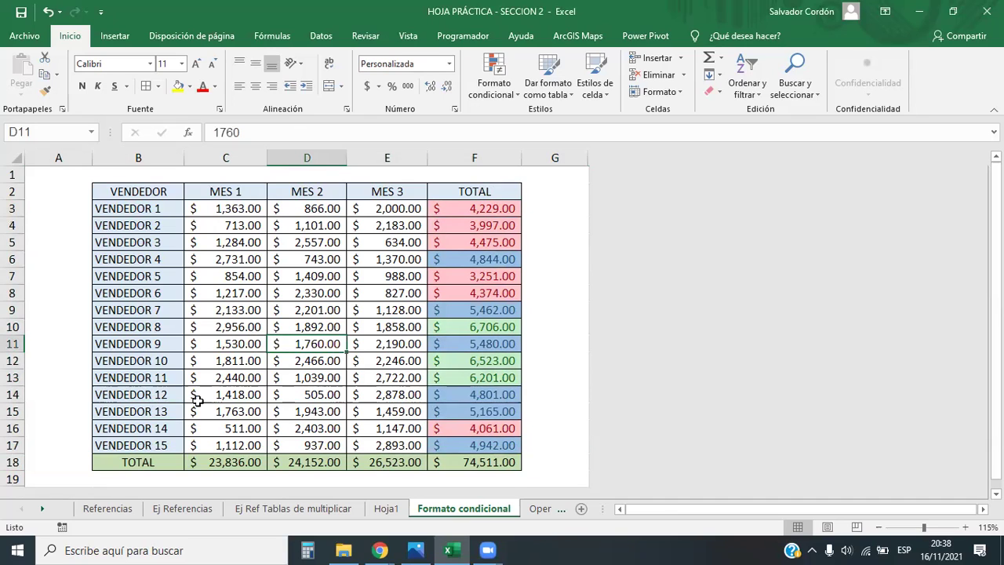
left_click(13, 462)
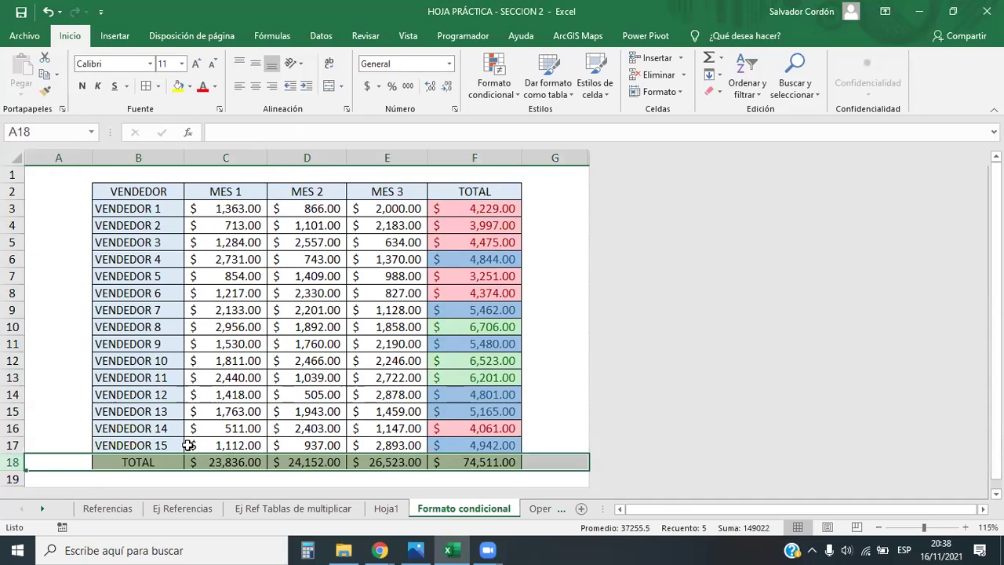
left_click(472, 461)
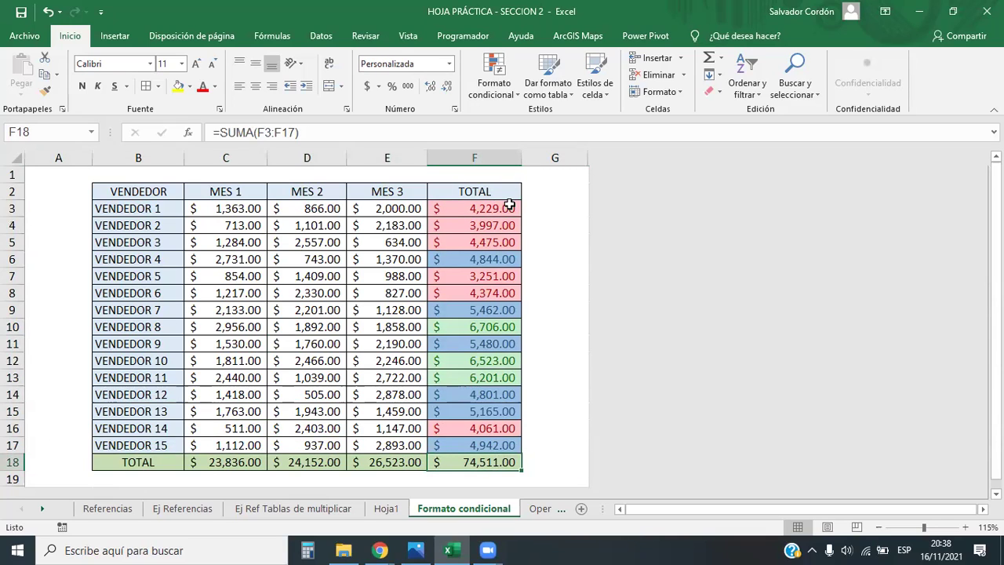
left_click(13, 462)
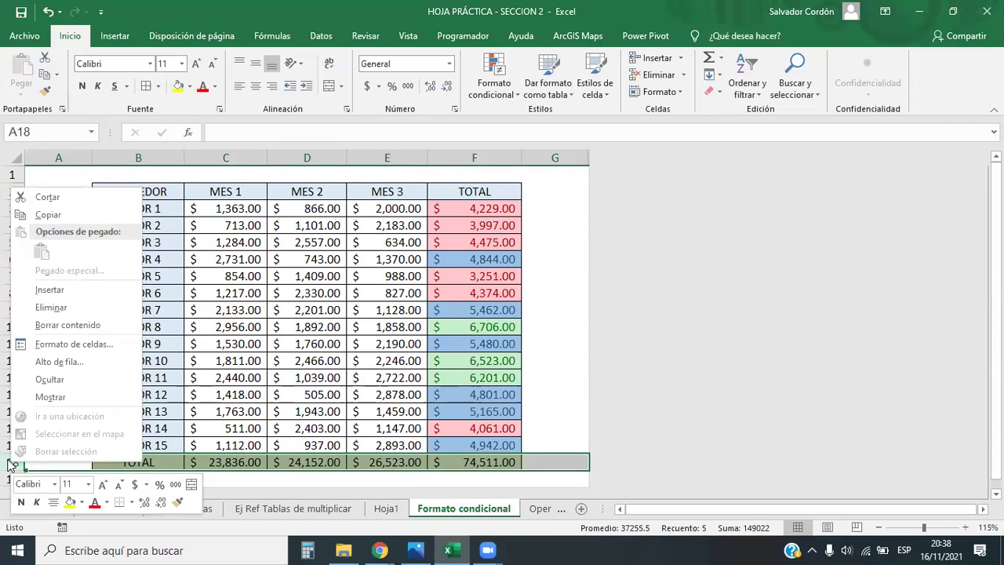
left_click(51, 306)
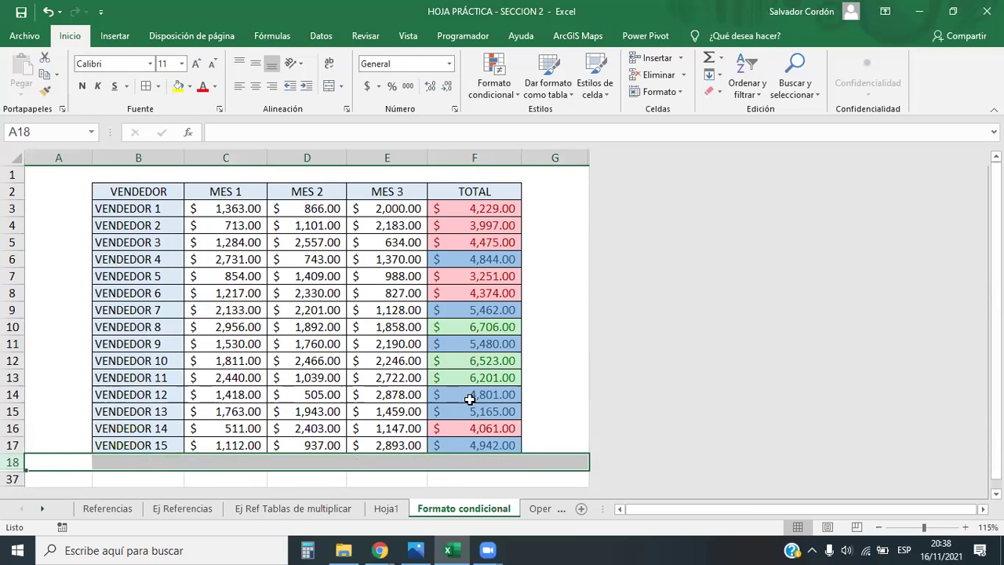
Sort the totals in F3:F17 from largest to smallest, expanding the selection to include the whole seller table
left_click_drag(490, 446, 463, 212)
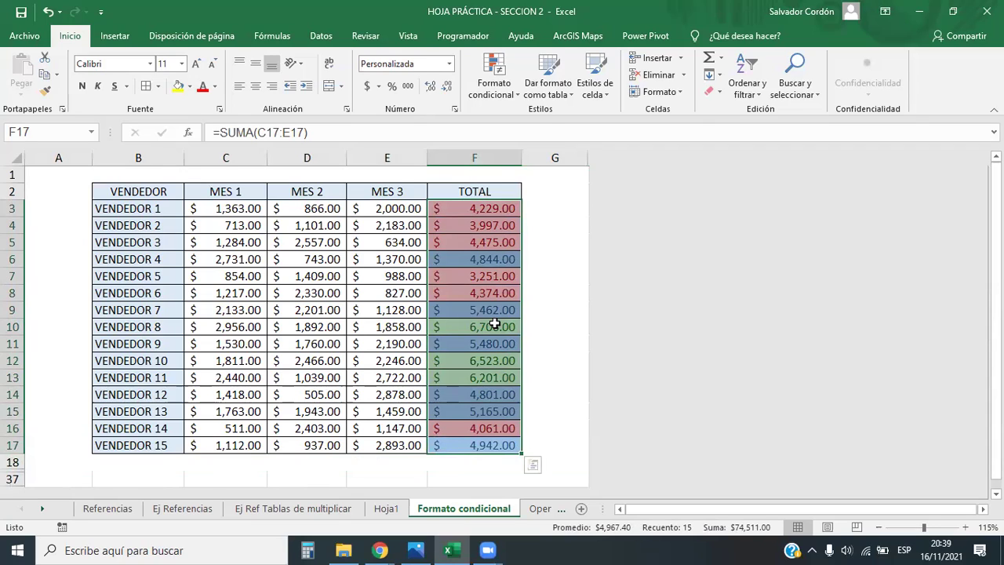
left_click_drag(477, 208, 478, 444)
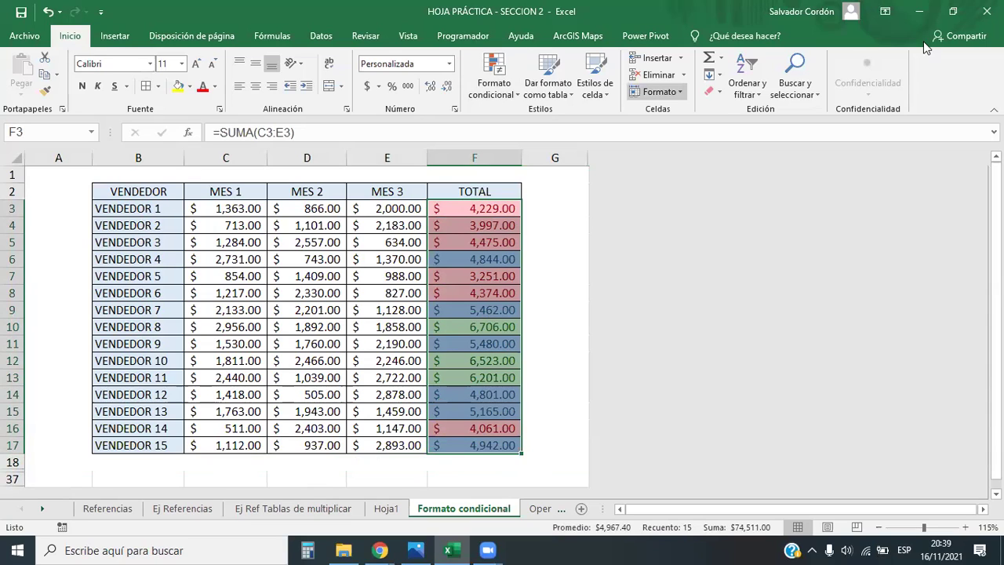
left_click(761, 90)
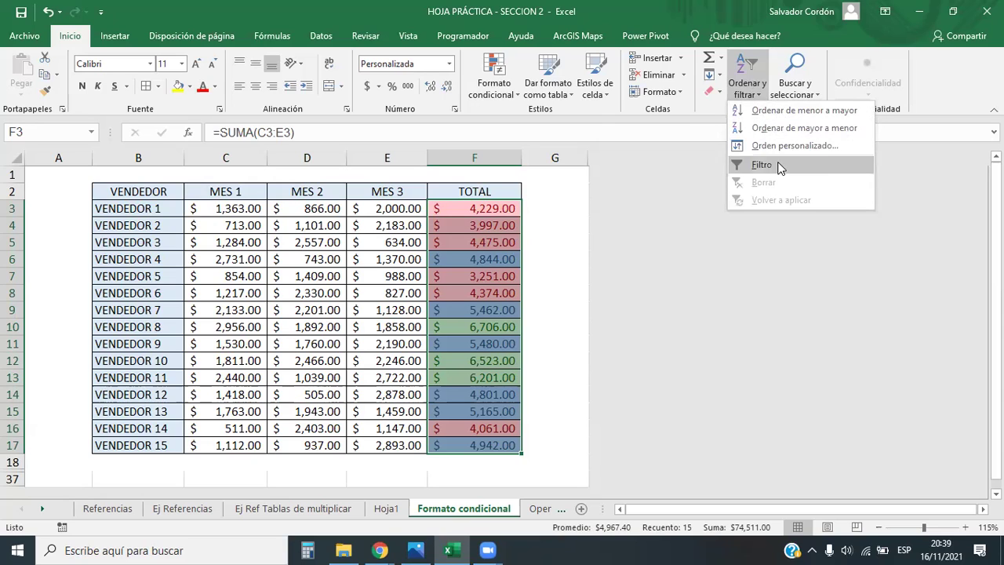
left_click(806, 131)
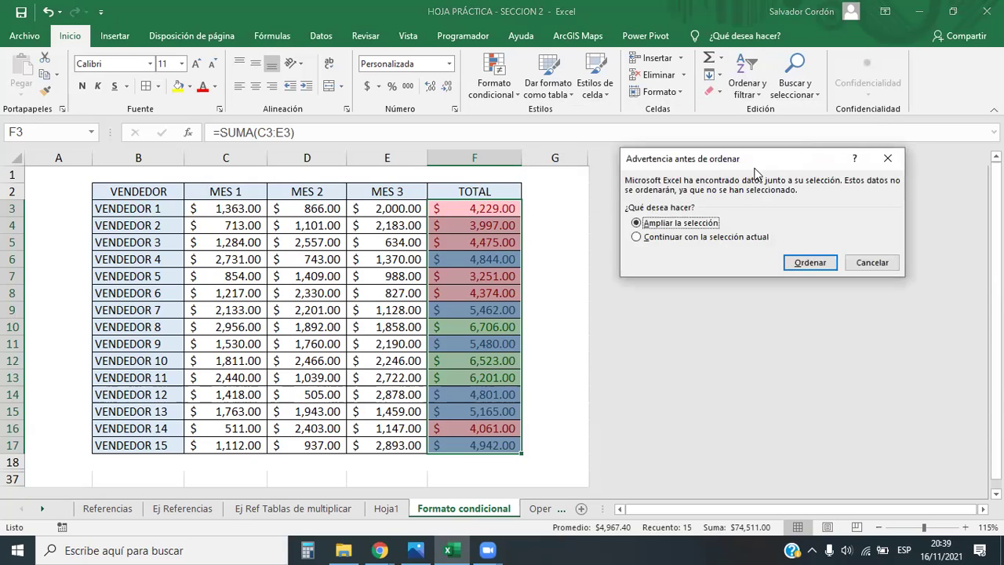
left_click_drag(682, 165, 744, 291)
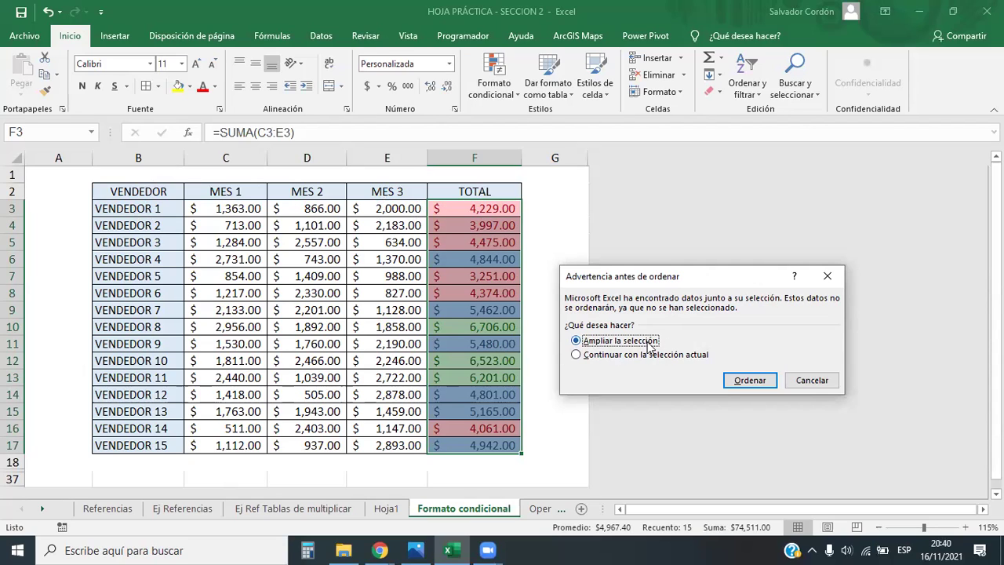
left_click(743, 381)
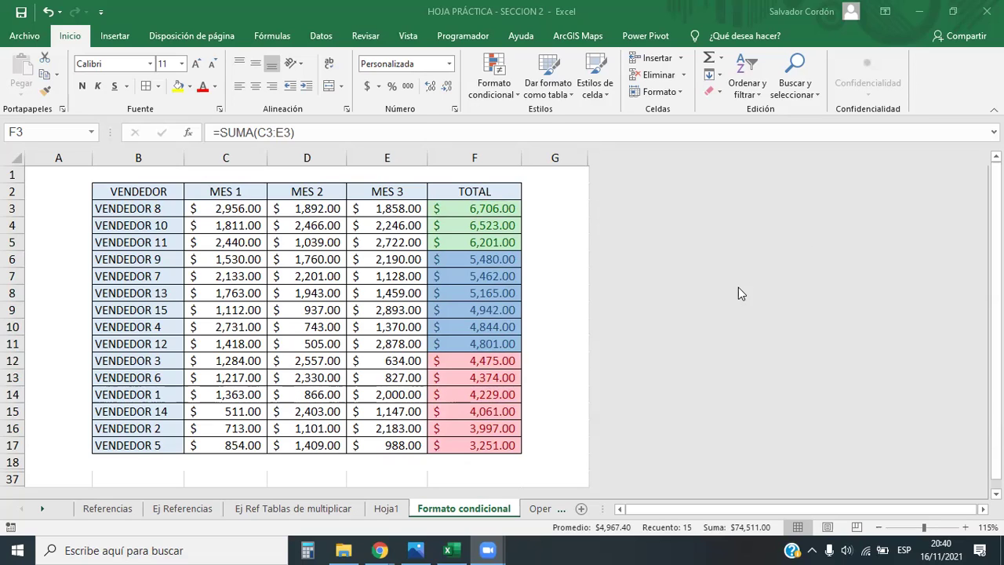
Examine the sorted totals by color group in column F and the matching seller order in column B
left_click(474, 229)
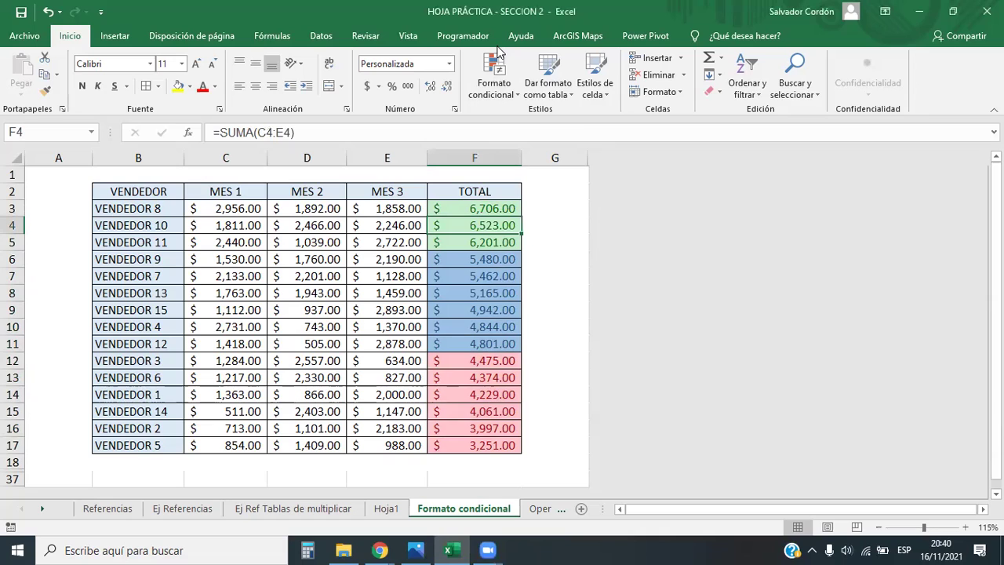
left_click_drag(502, 208, 477, 438)
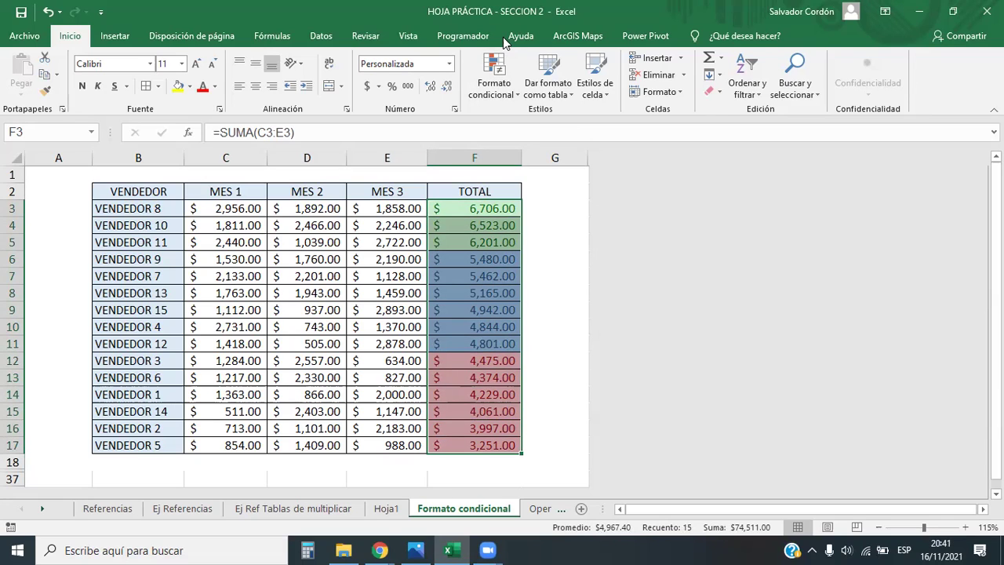
left_click(469, 239)
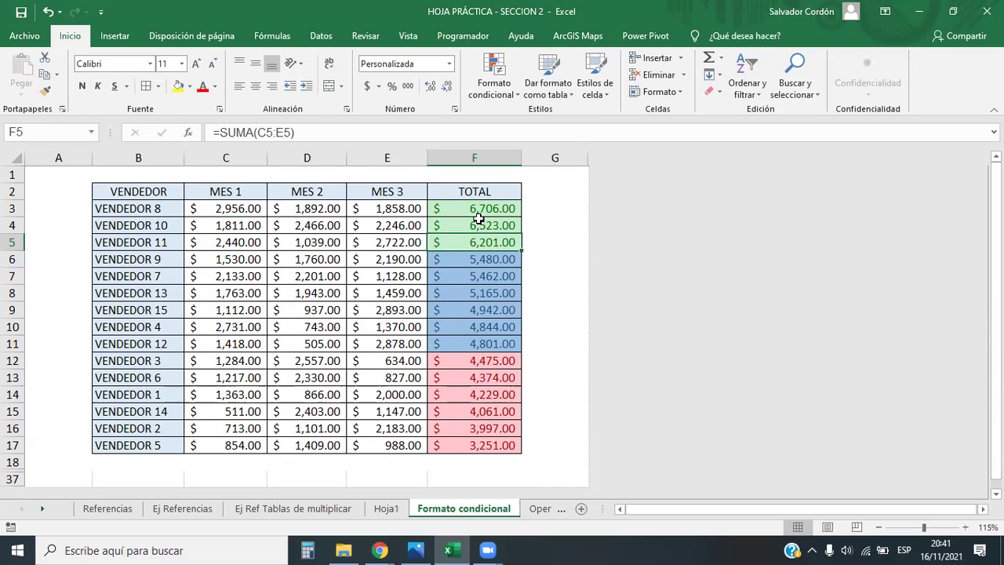
left_click_drag(480, 210, 475, 444)
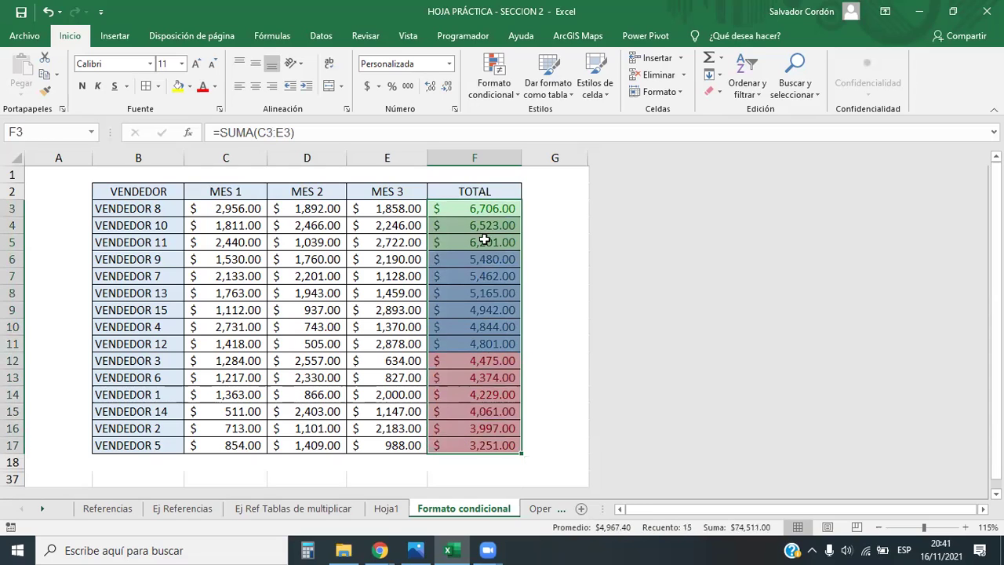
left_click_drag(493, 212, 491, 250)
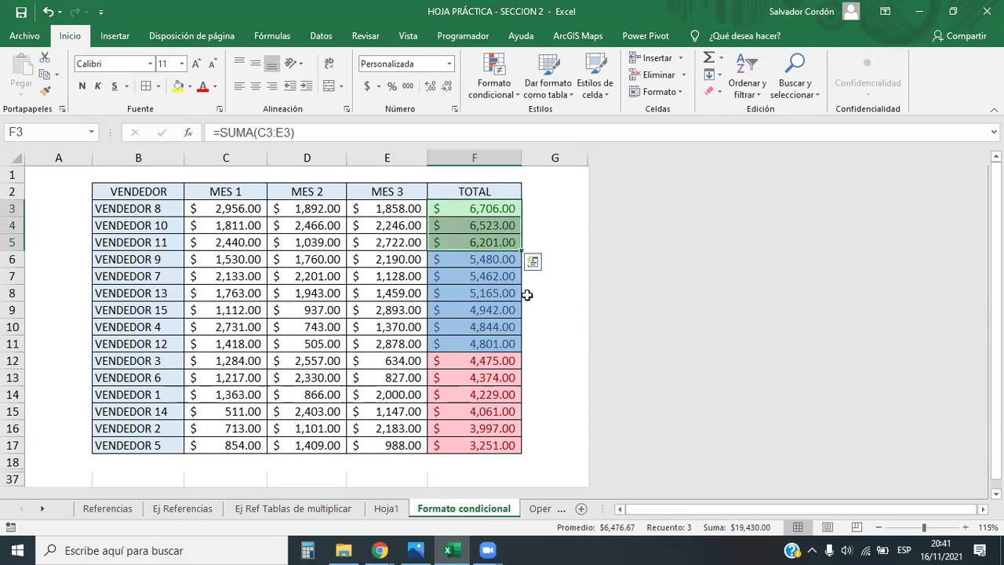
left_click_drag(497, 261, 480, 443)
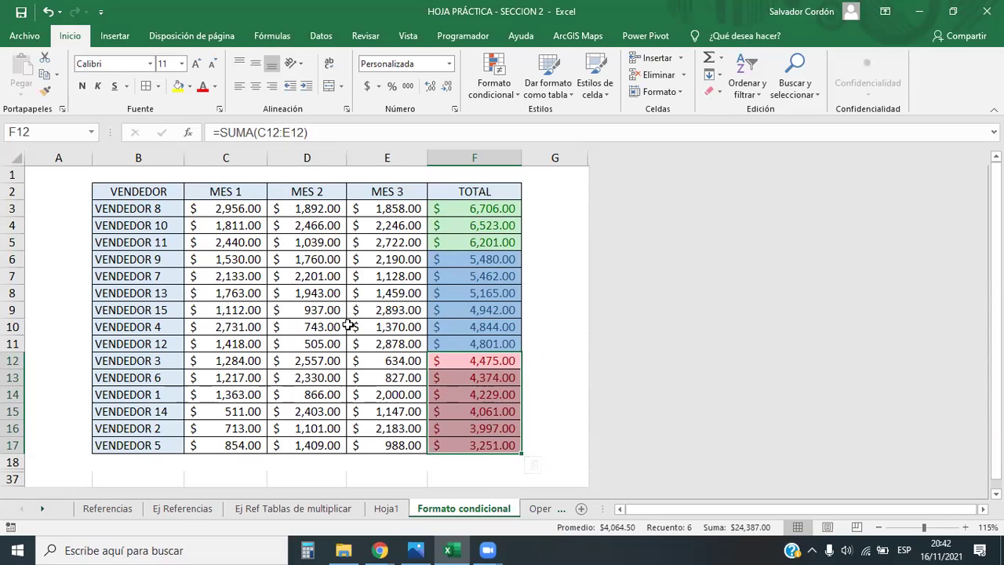
left_click_drag(160, 207, 174, 441)
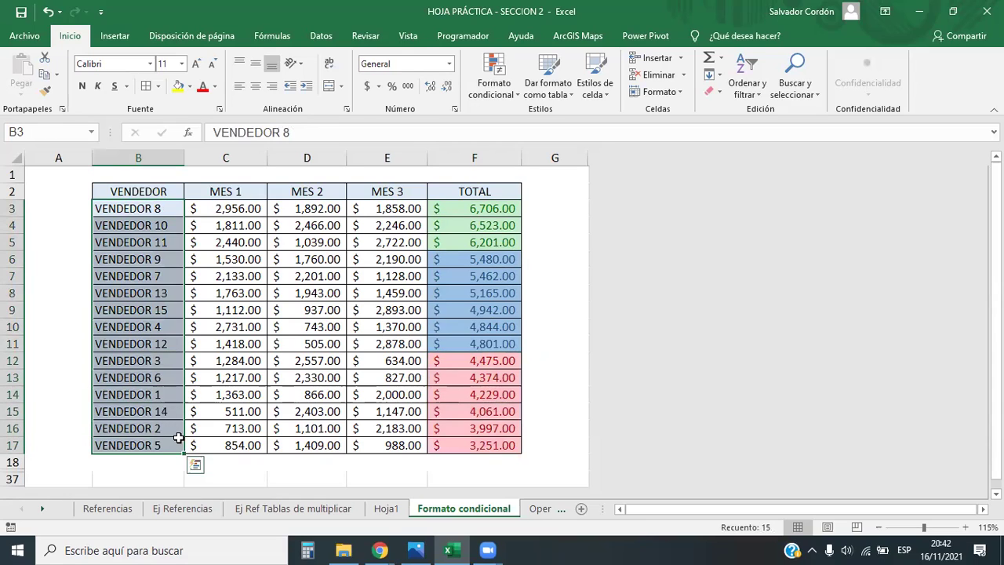
left_click_drag(152, 209, 160, 242)
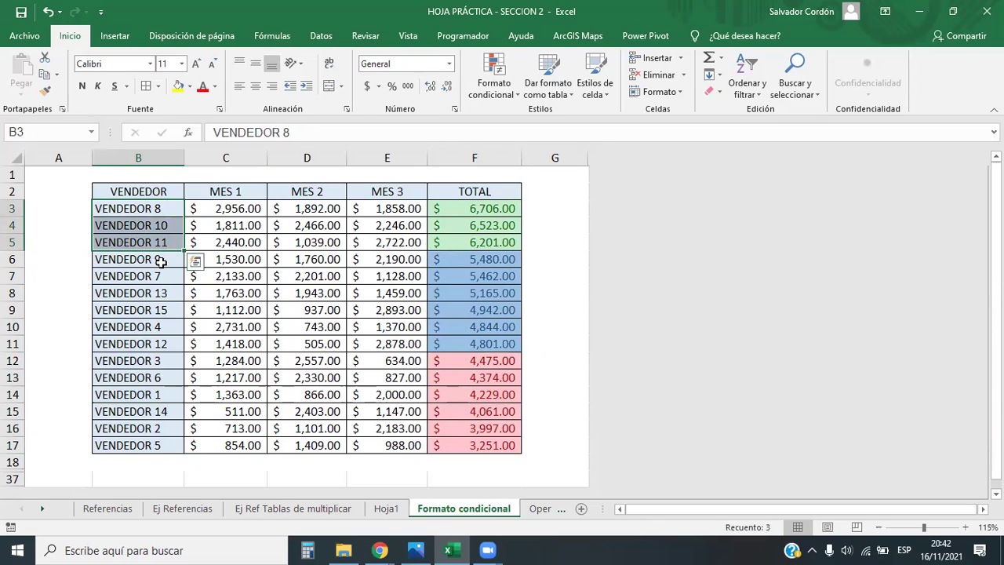
Undo the largest-to-smallest sort so the seller table is back in its original order
left_click_drag(165, 260, 451, 449)
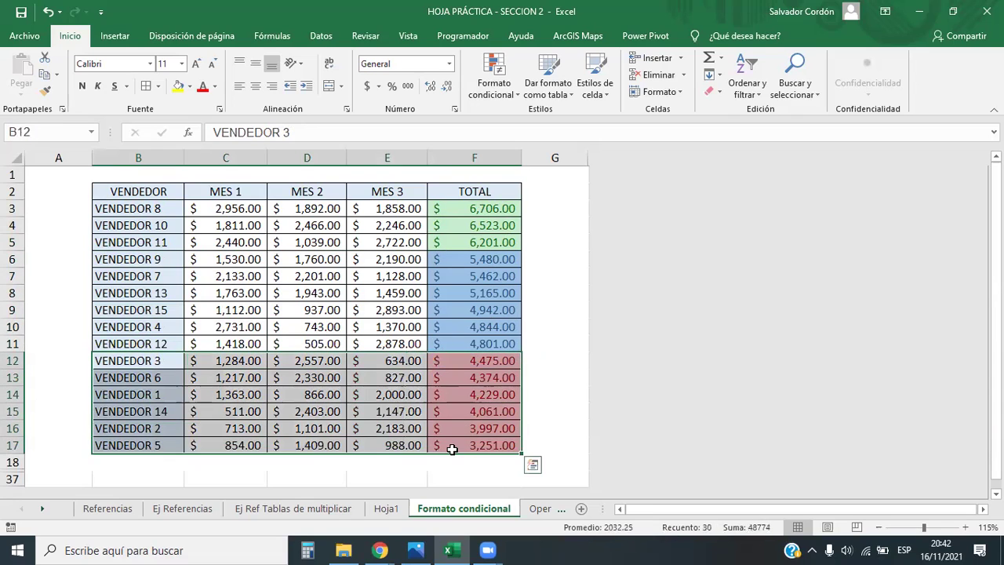
left_click(461, 412)
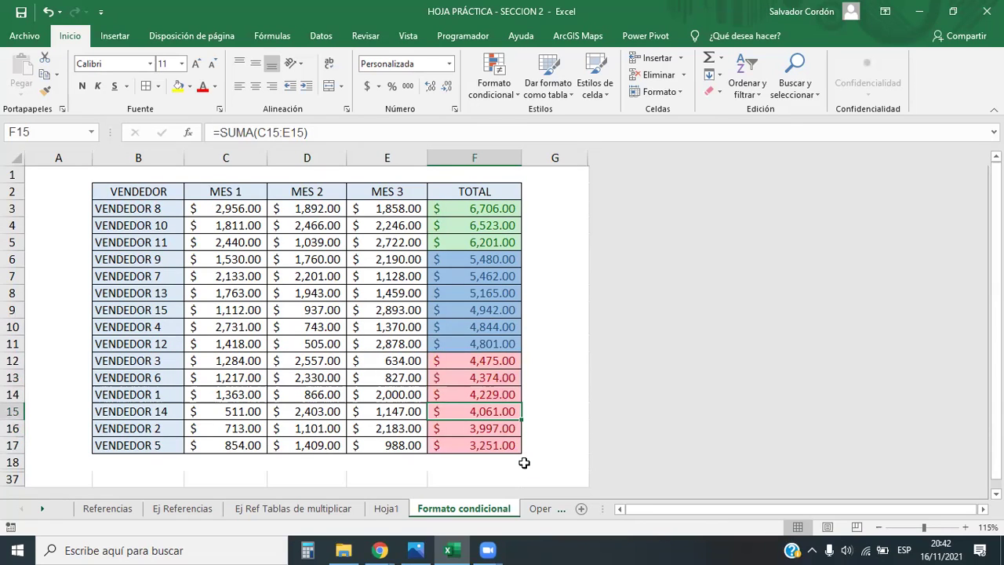
left_click(492, 327)
left_click_drag(483, 205, 468, 443)
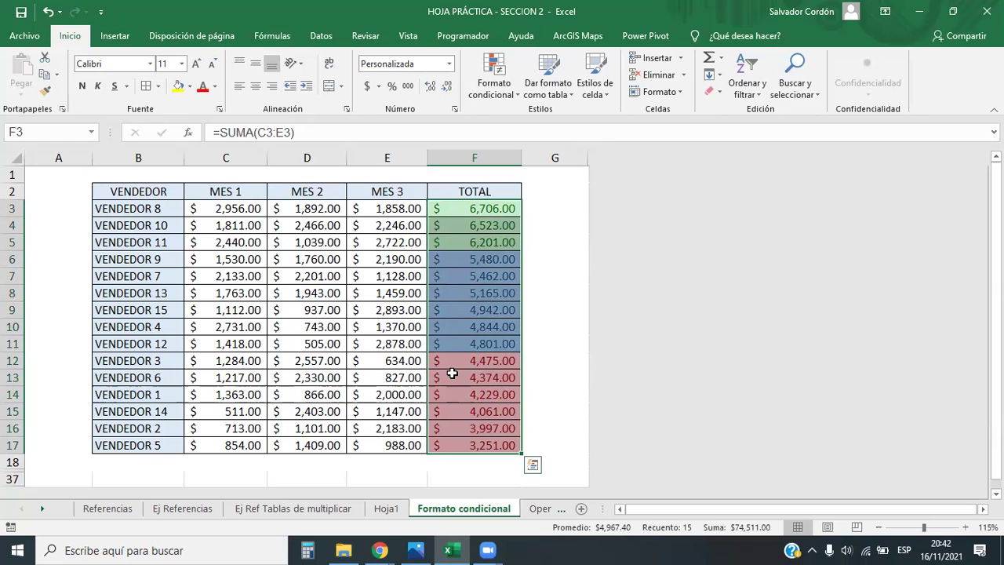
key("ctrl+z")
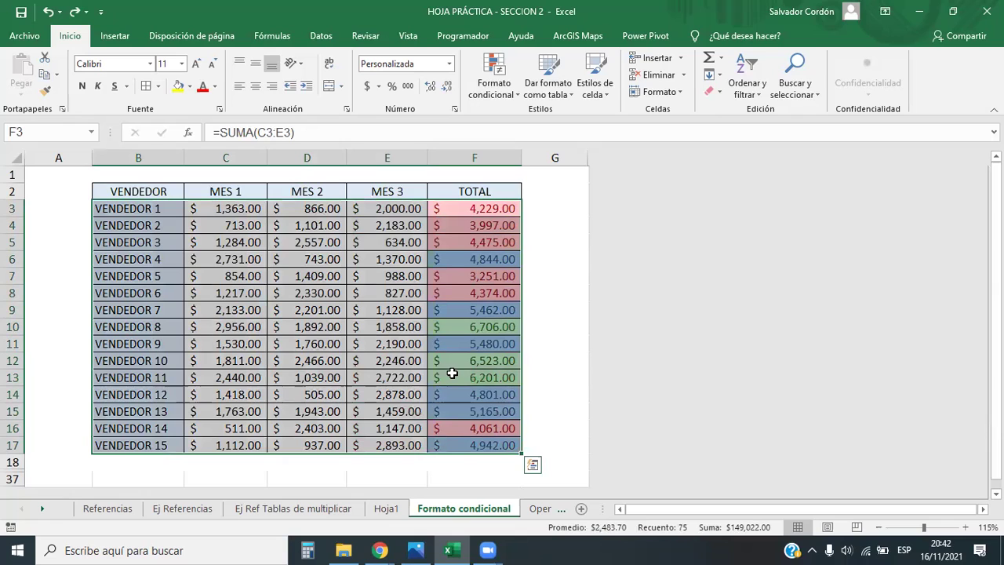
left_click_drag(167, 208, 133, 445)
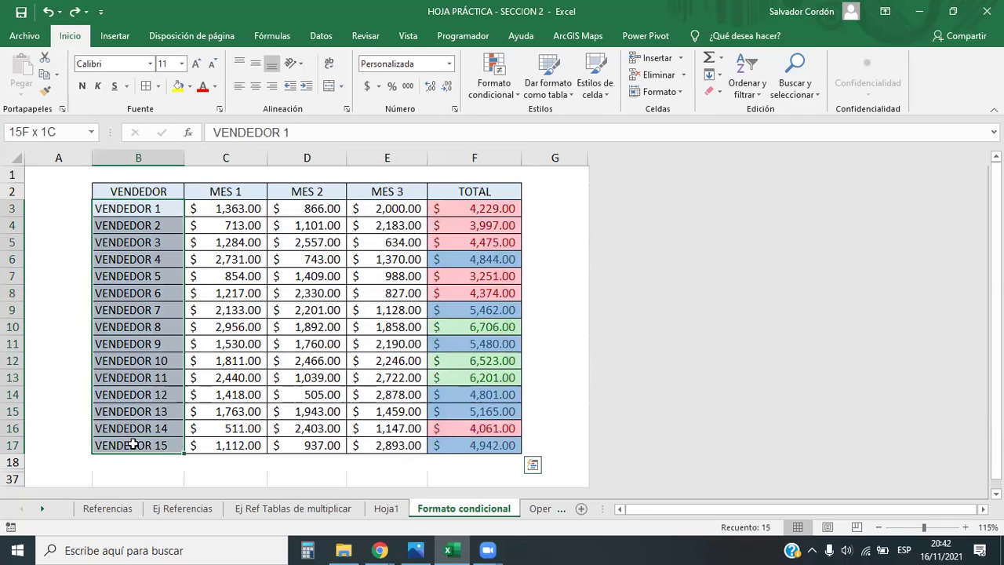
Set VENDEDOR 1's MES 1 amount in C3 to 5000 and check the color of its total in F3
left_click(480, 257)
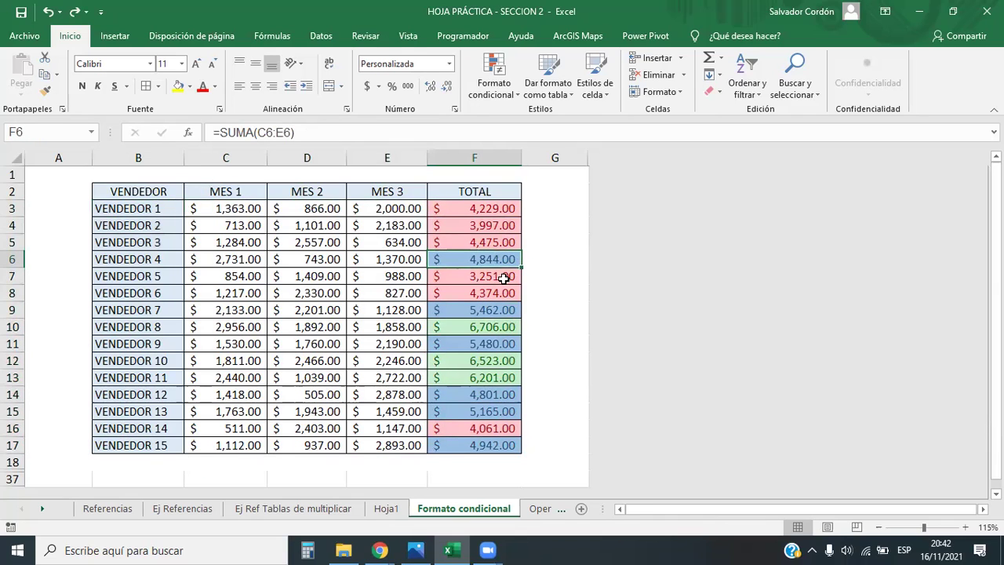
left_click(481, 210)
left_click_drag(242, 206, 382, 433)
left_click(481, 150)
left_click(510, 344)
left_click(245, 212)
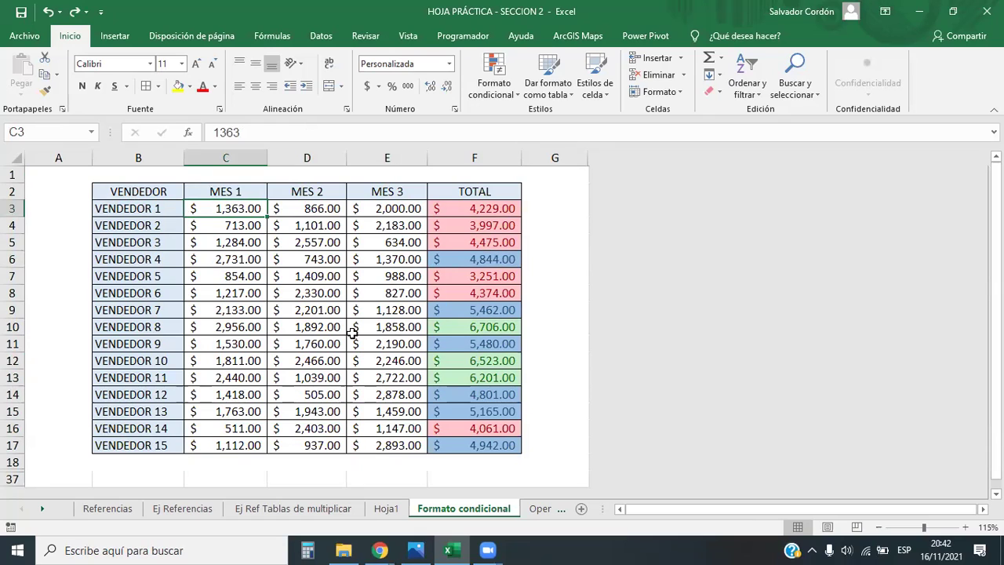
type("5000")
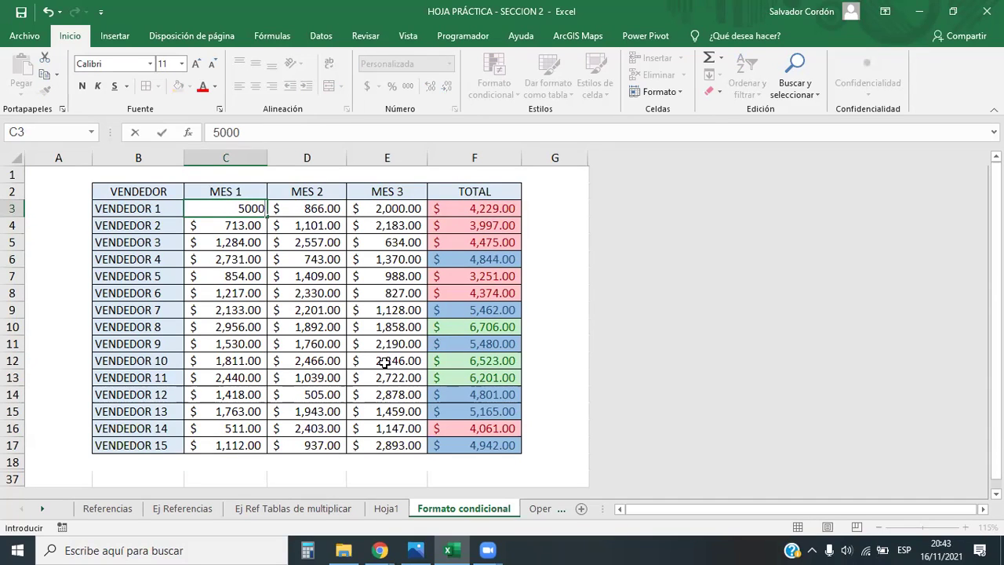
key("Return")
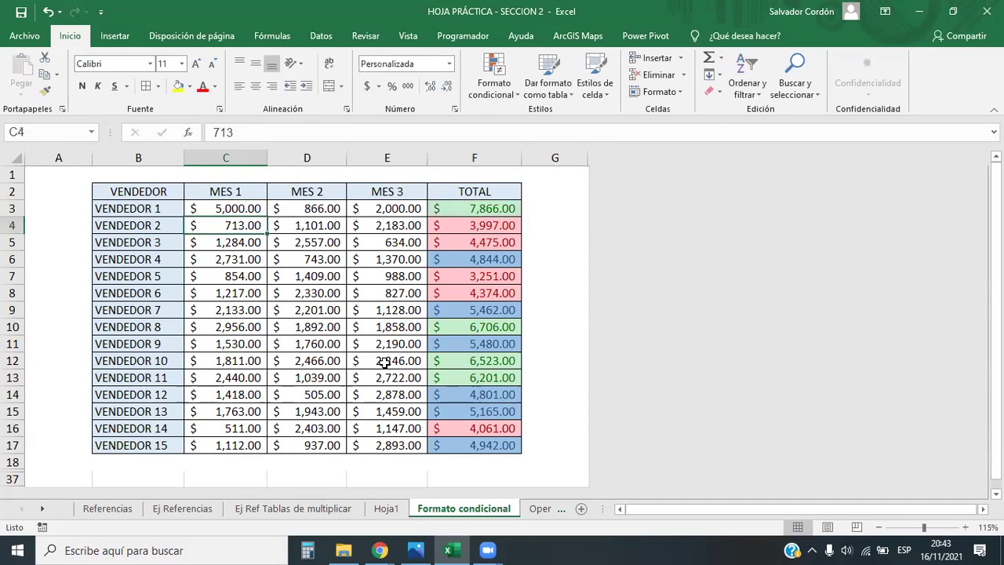
left_click(518, 207)
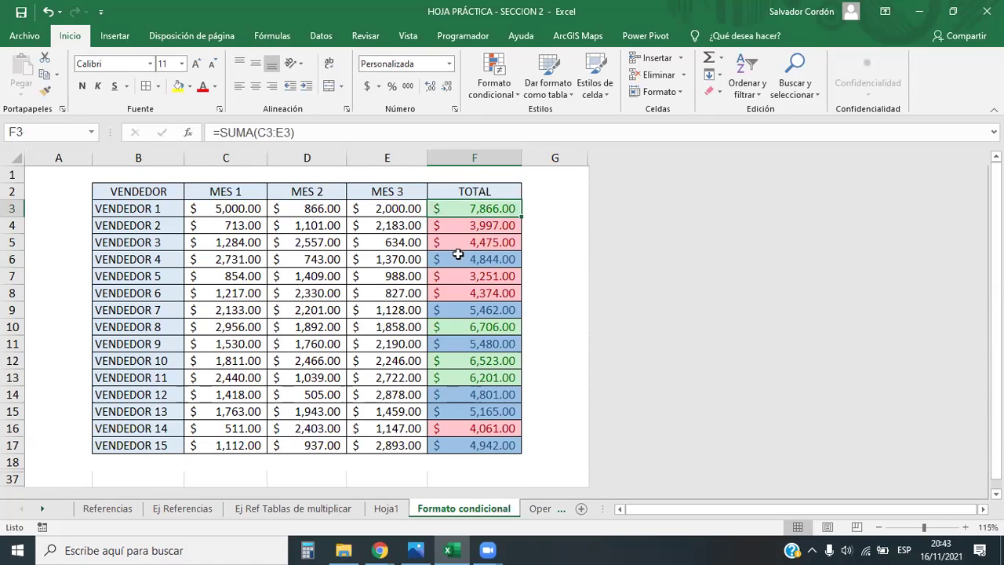
left_click(480, 157)
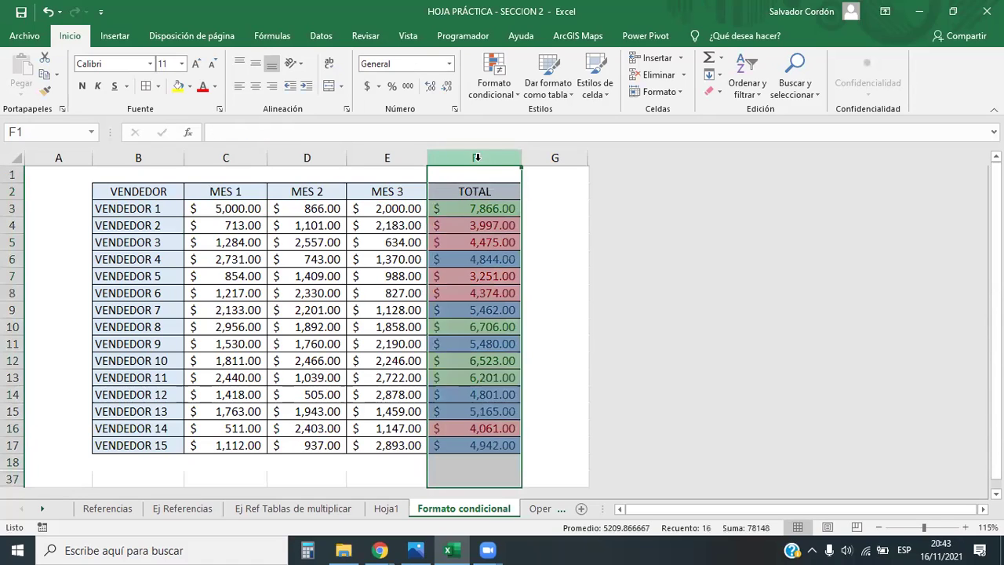
left_click(490, 211)
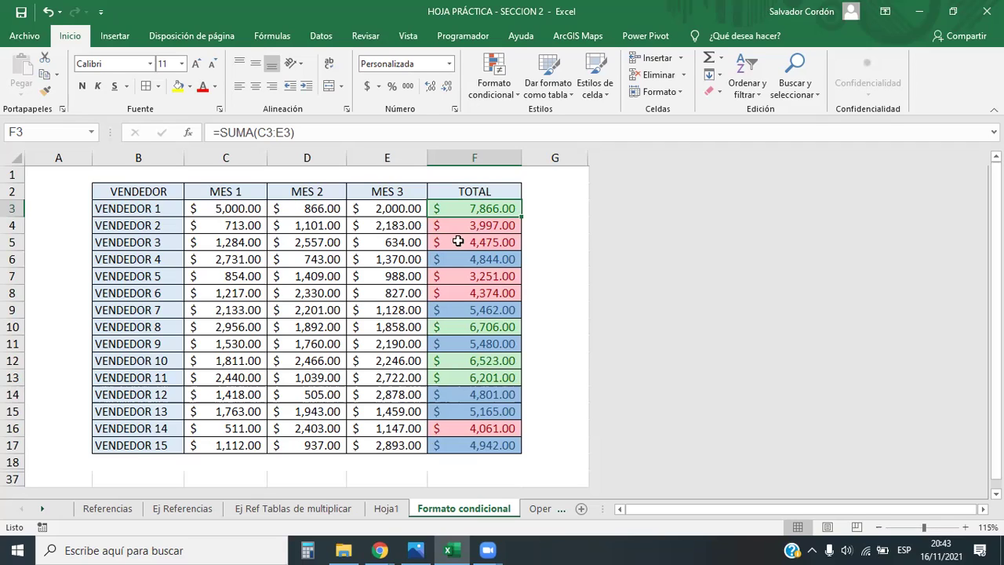
Set VENDEDOR 9's MES 2 amount in D11 to 0 and check the color of its total in F11
left_click_drag(251, 343, 422, 343)
left_click(291, 343)
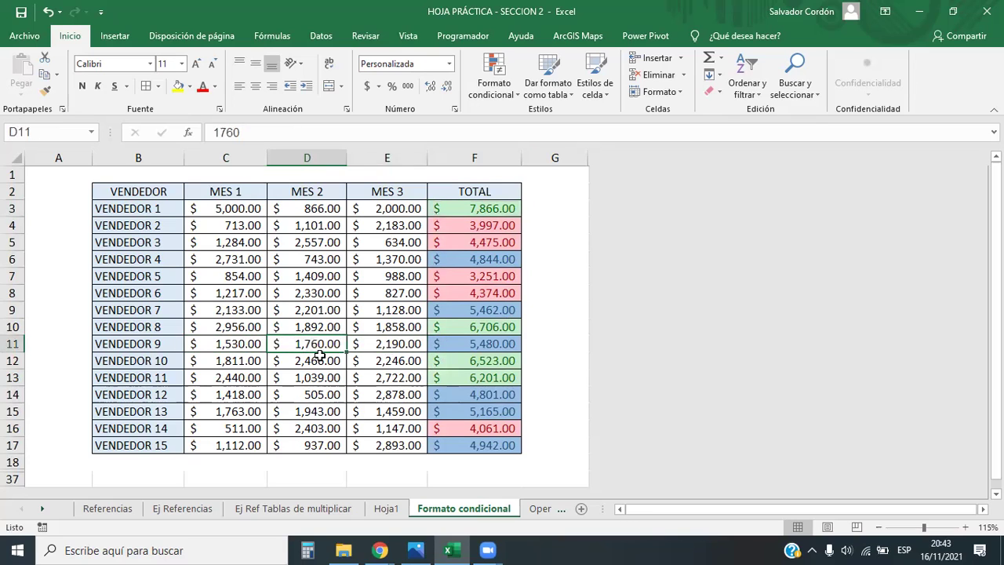
key("Delete")
left_click(276, 392)
left_click(314, 344)
type("0")
key("Return")
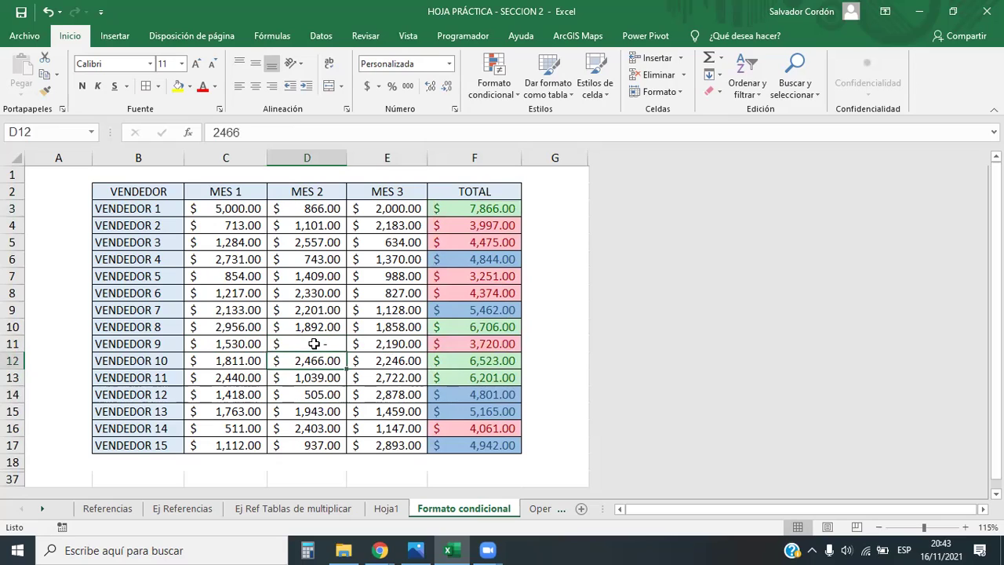
left_click(476, 345)
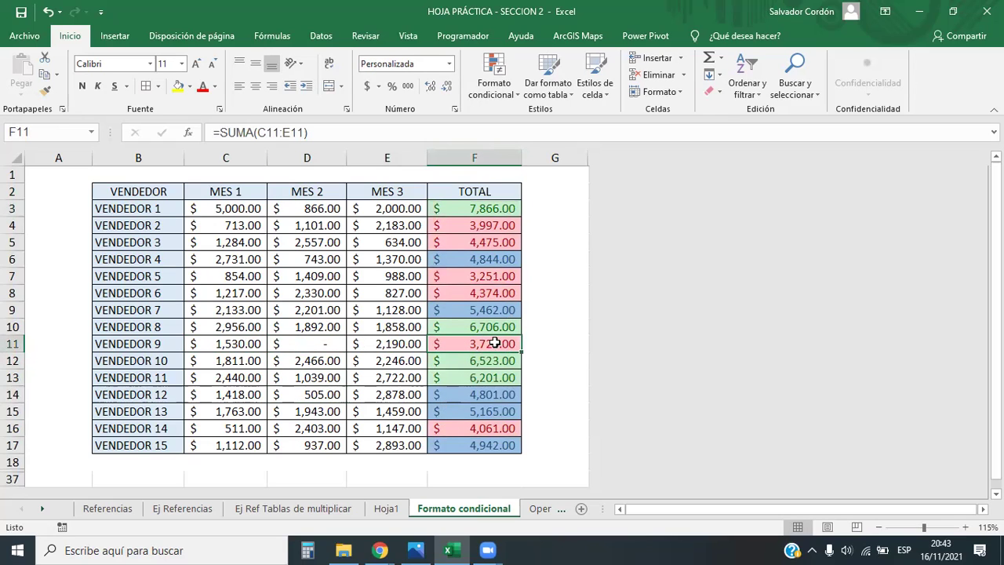
Undo the test edits to VENDEDOR 9's MES 2 amount and VENDEDOR 1's MES 1 amount
left_click(235, 342)
left_click_drag(235, 343, 498, 343)
left_click(498, 343)
key("ctrl+z")
key("ctrl+z")
key("ctrl+z")
key("ctrl+z")
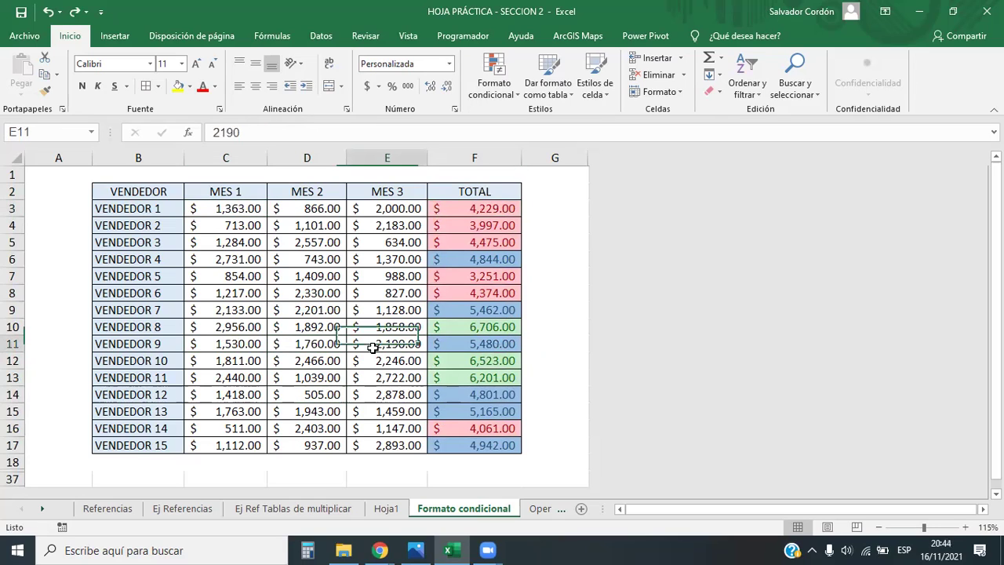
Clear all conditional formatting rules from the totals in F3:F17
left_click_drag(477, 208, 465, 447)
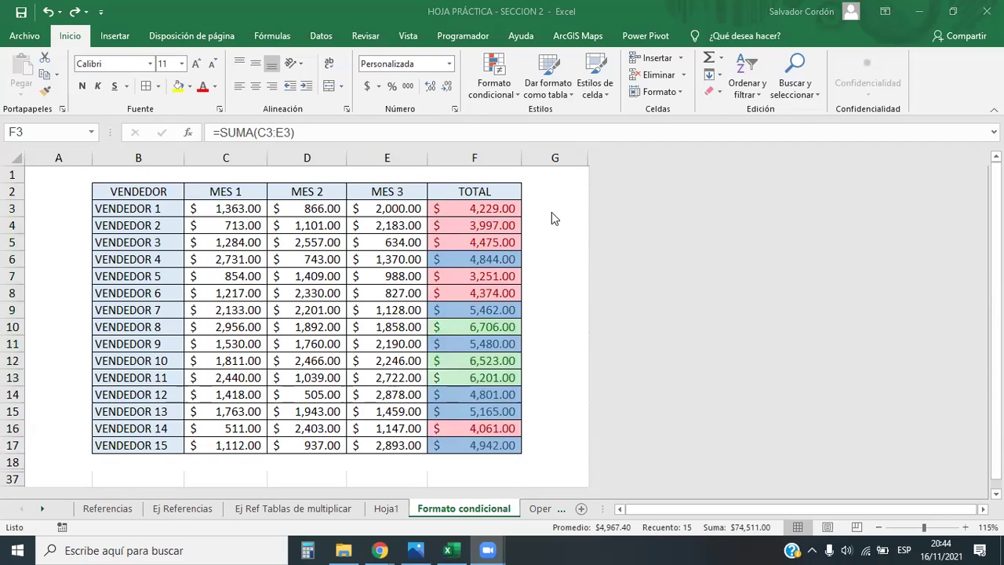
left_click_drag(502, 209, 496, 446)
left_click(494, 79)
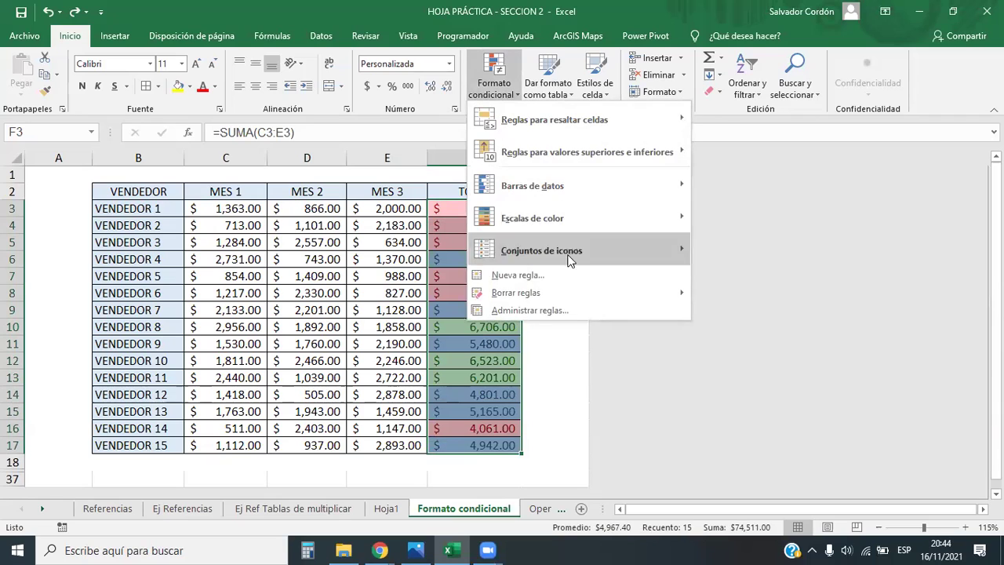
mouse_move(666, 289)
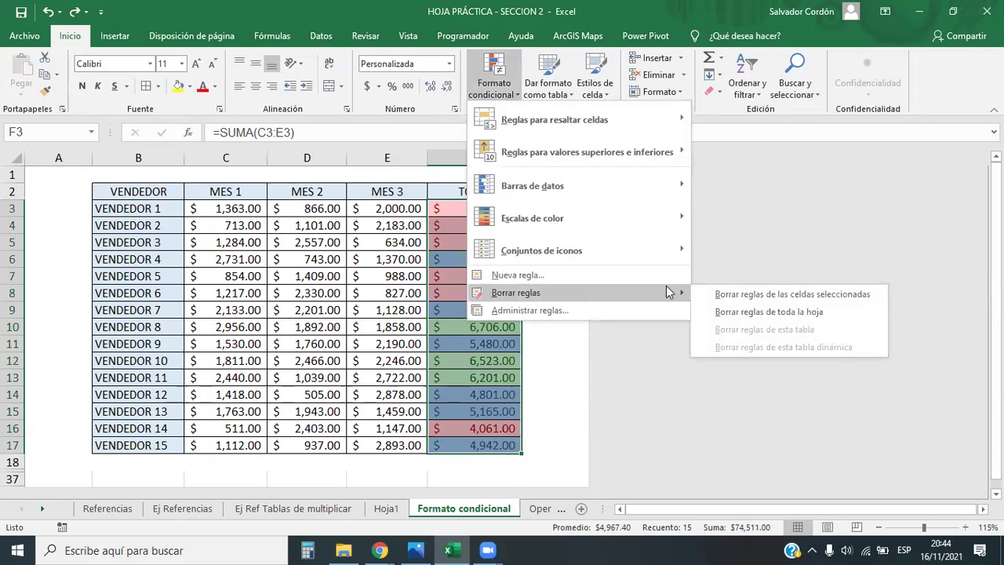
left_click(787, 297)
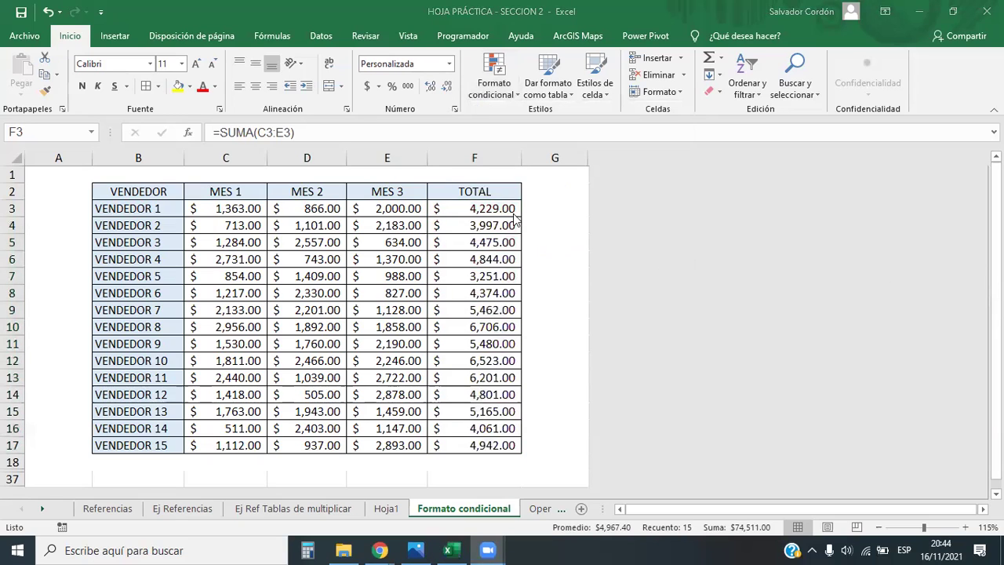
Start a 10 superiores rule on the totals in F3:F17 with the format Relleno verde con texto verde oscuro
mouse_move(492, 209)
left_mouse_down()
mouse_move(482, 410)
mouse_move(495, 445)
left_mouse_up()
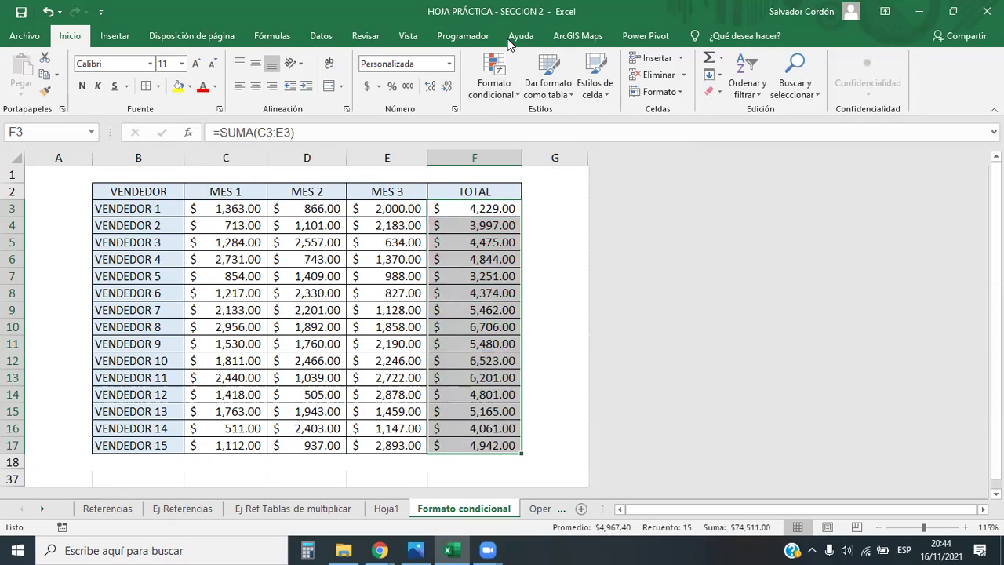
left_click_drag(510, 216, 502, 441)
left_click(499, 86)
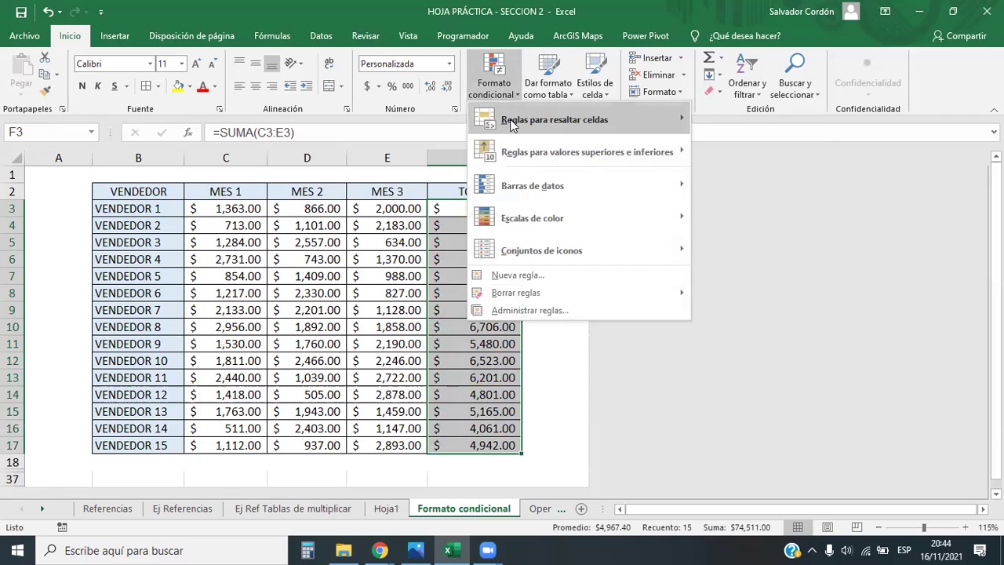
mouse_move(526, 123)
mouse_move(528, 153)
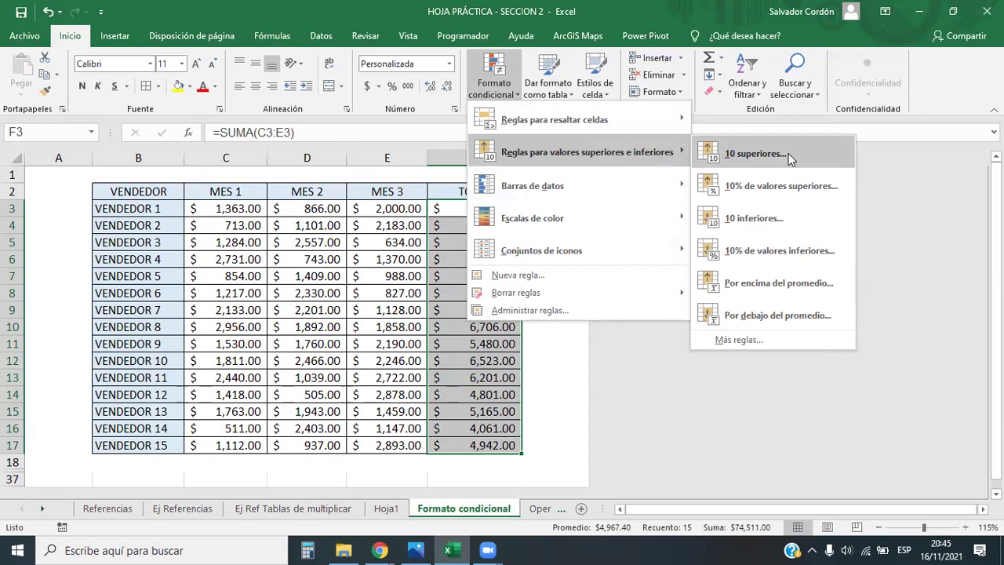
left_click(729, 155)
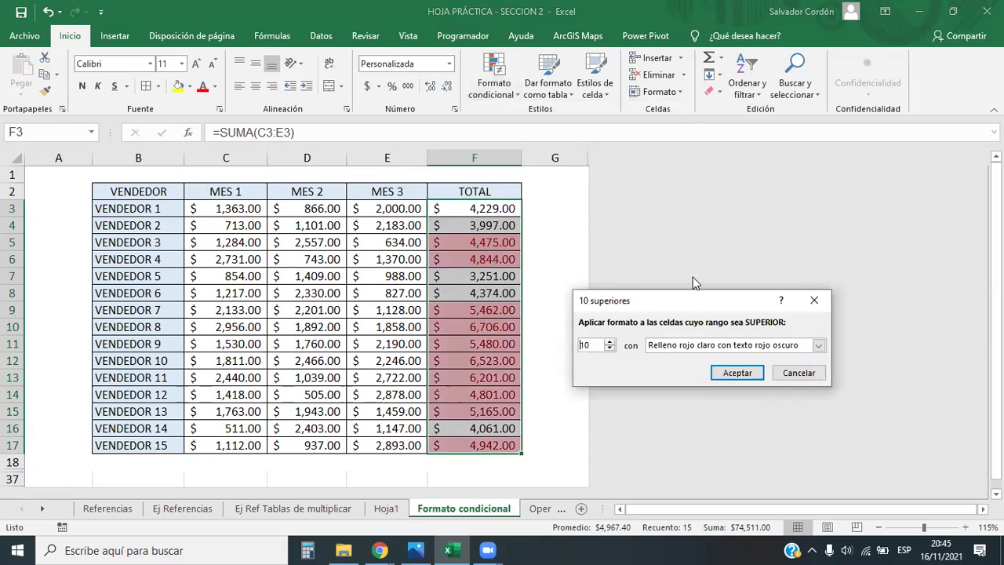
left_click_drag(706, 294, 685, 132)
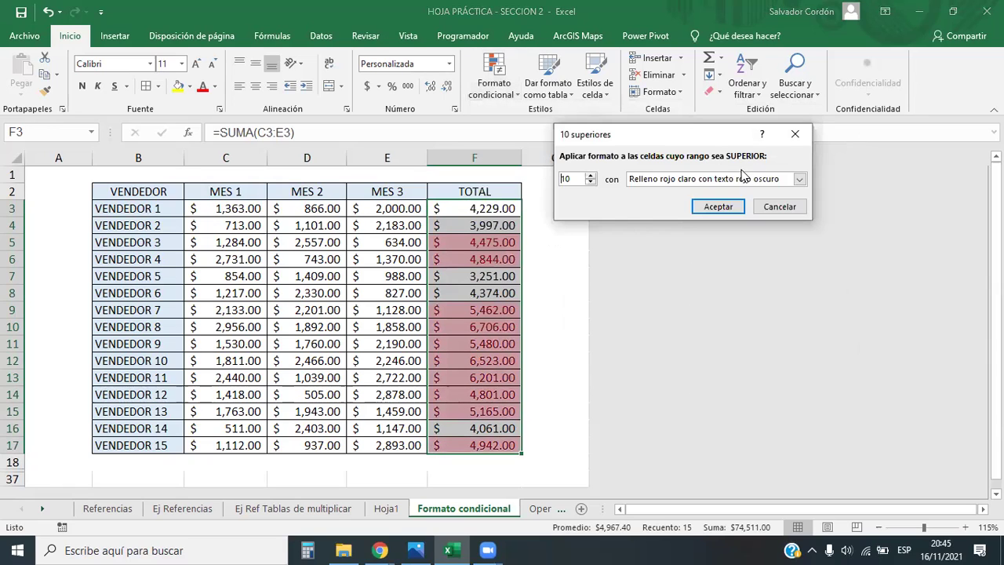
left_click(798, 179)
left_click(709, 212)
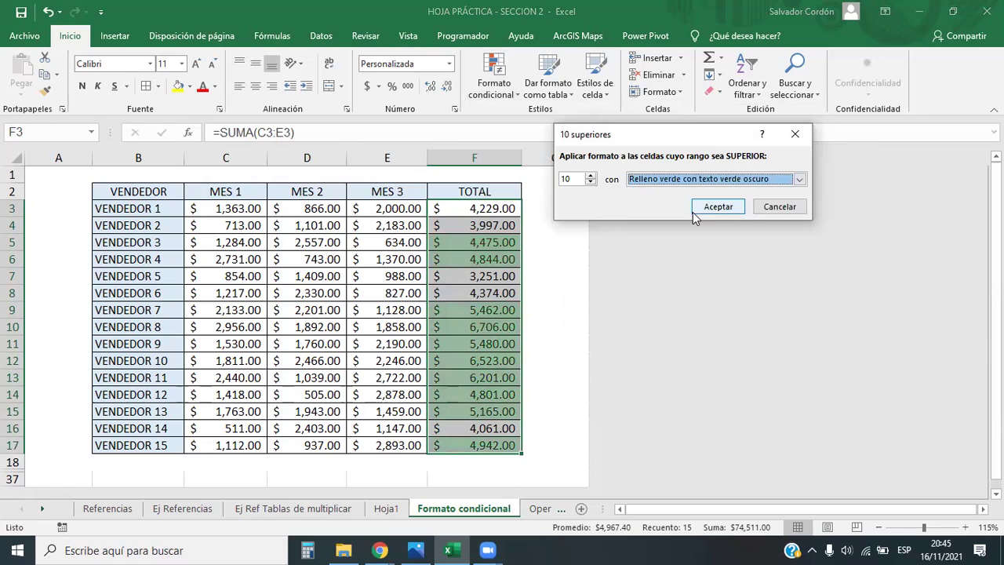
Limit the top-values rule to the 5 highest totals, apply it, and check the highlighted cells
double_click(568, 179)
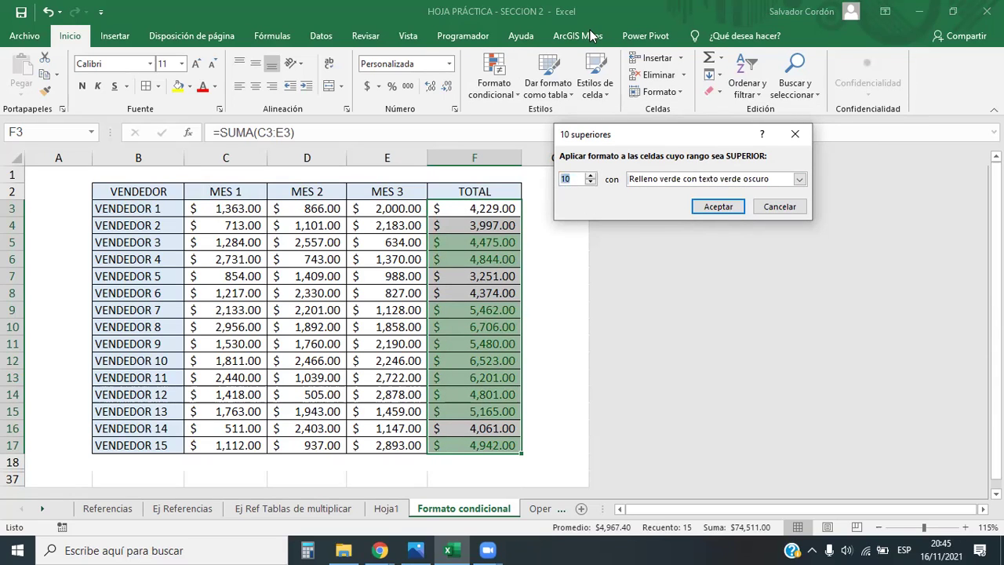
left_click(590, 183)
left_click(590, 183)
left_click(590, 183)
left_click(590, 183)
left_click(589, 183)
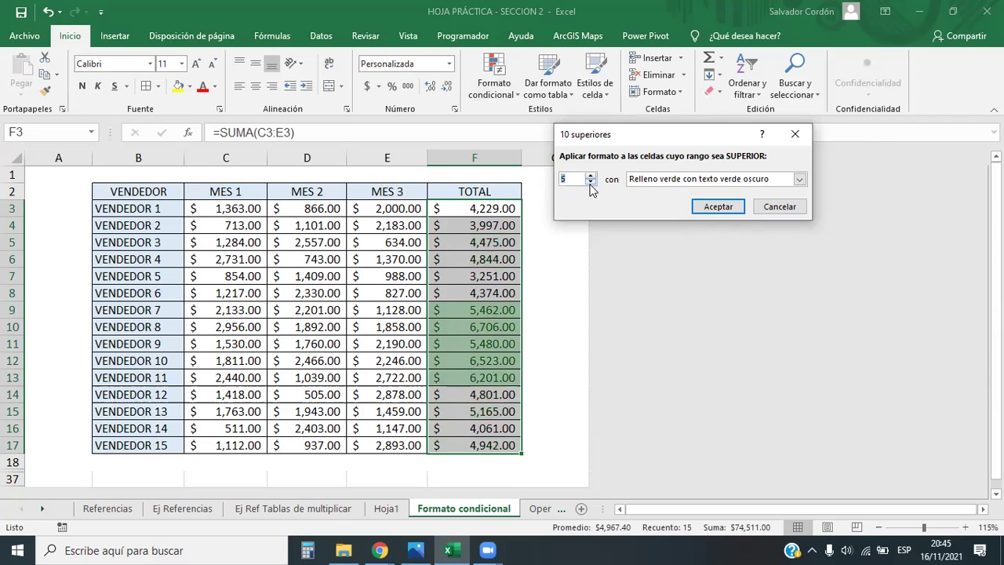
left_click(590, 183)
left_click(590, 178)
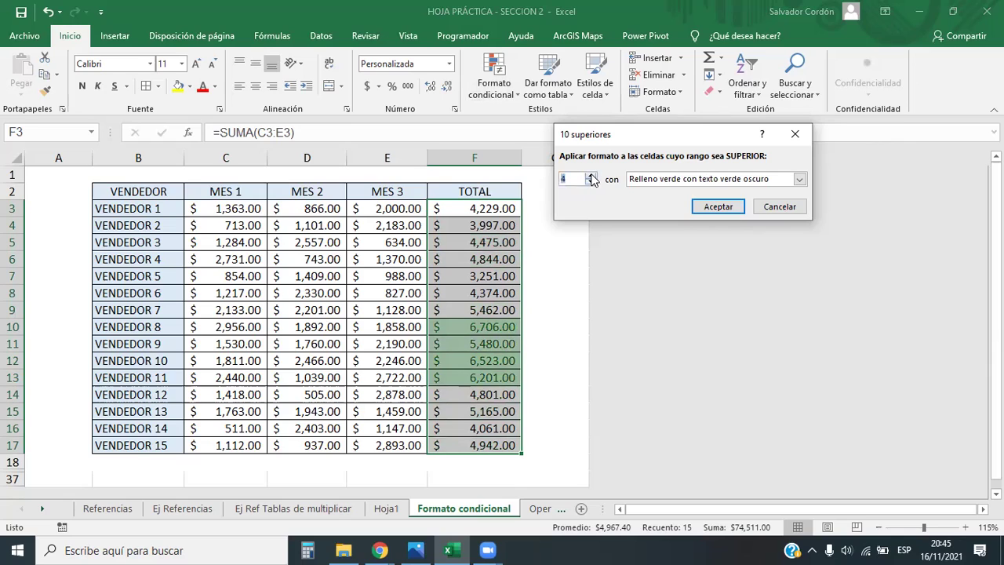
left_click(589, 177)
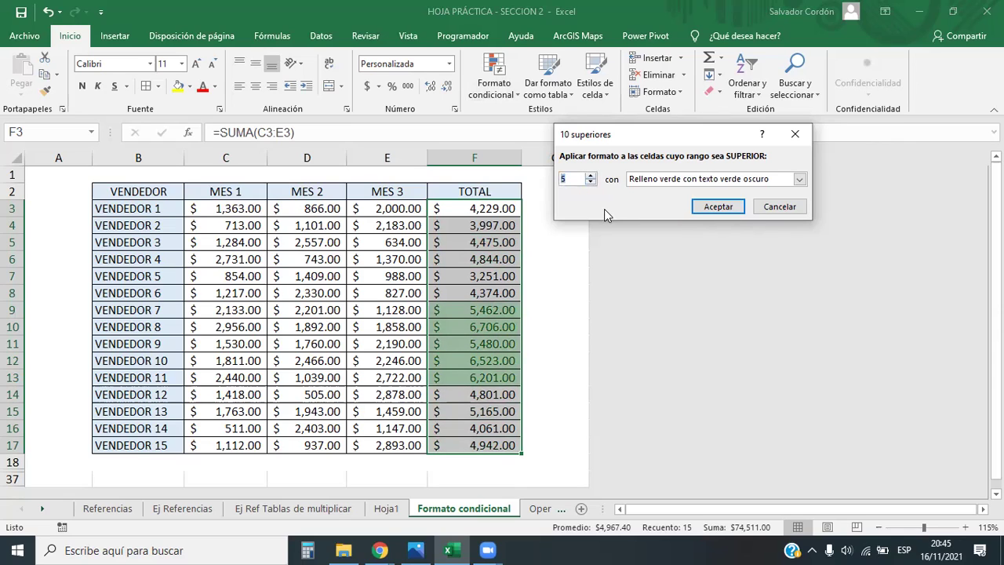
left_click(712, 206)
left_click(559, 354)
left_click_drag(500, 314, 500, 377)
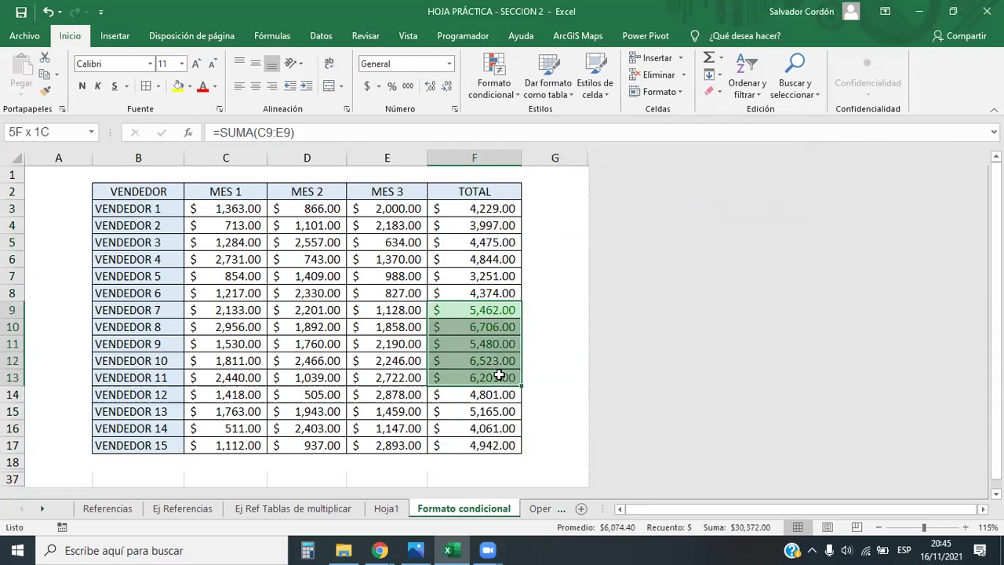
left_click(555, 440)
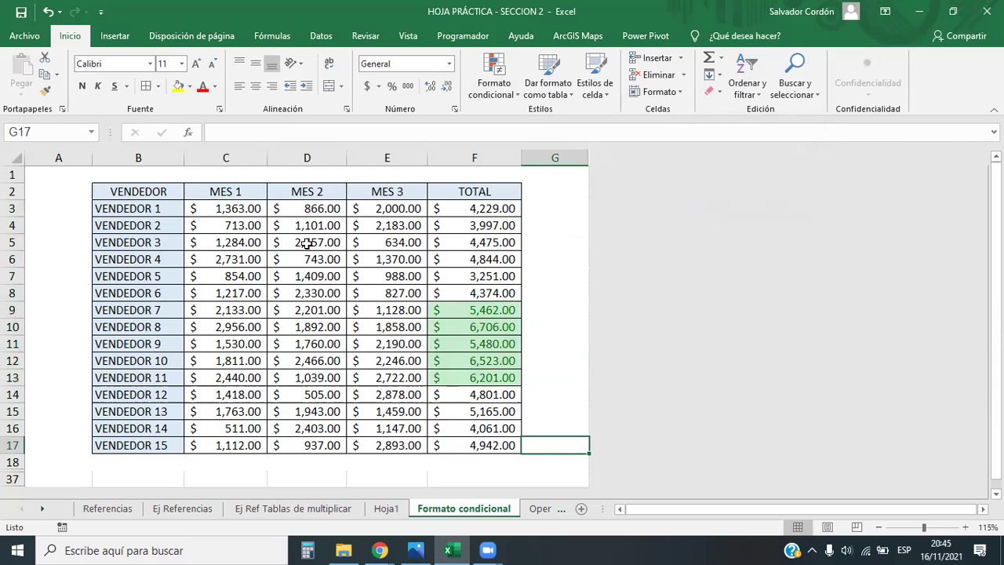
left_click(260, 191)
left_click_drag(260, 191, 396, 193)
key("ctrl+z")
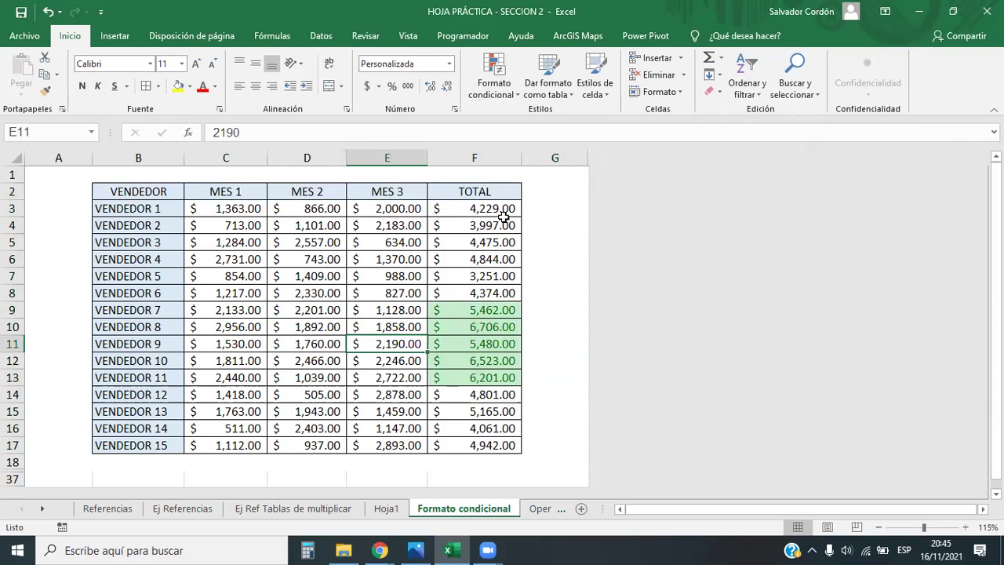
Start a 10 inferiores conditional formatting rule on the totals in F3:F17
left_click_drag(488, 209, 463, 445)
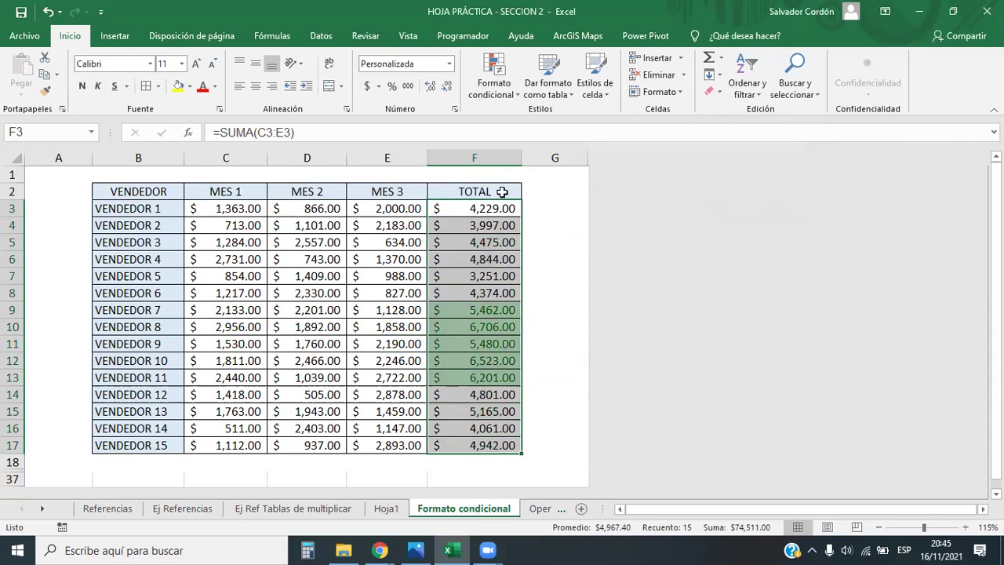
left_click(494, 94)
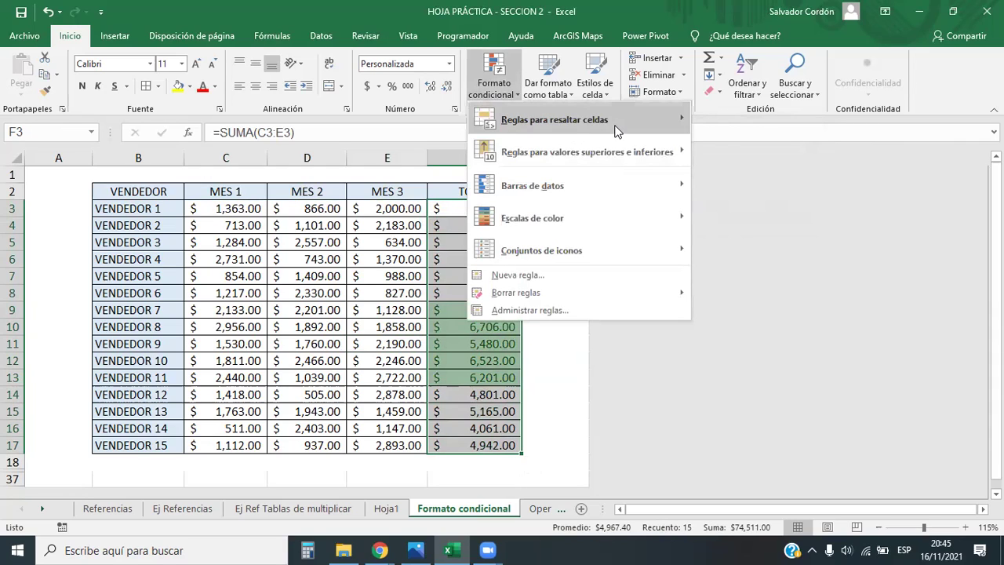
mouse_move(618, 152)
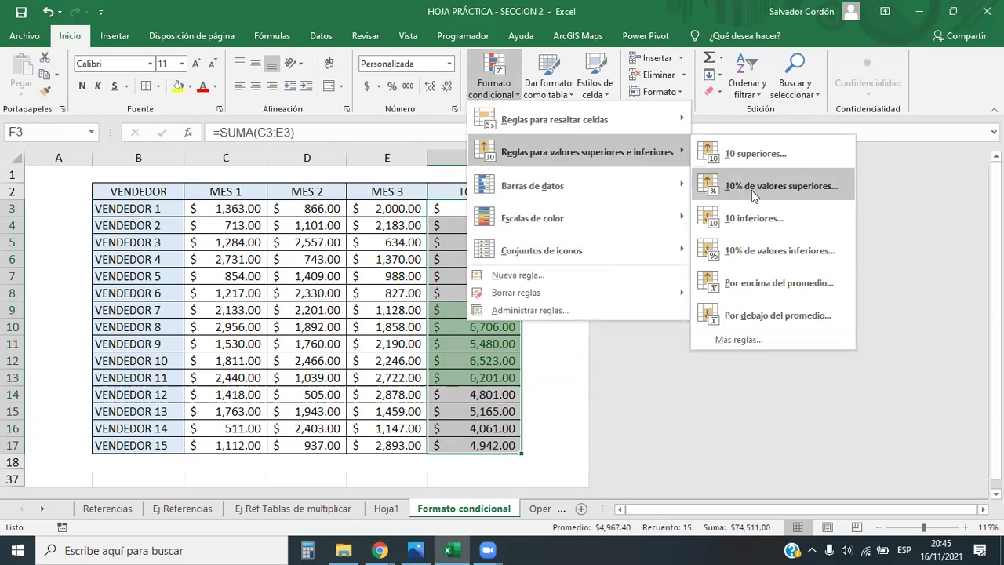
left_click(745, 222)
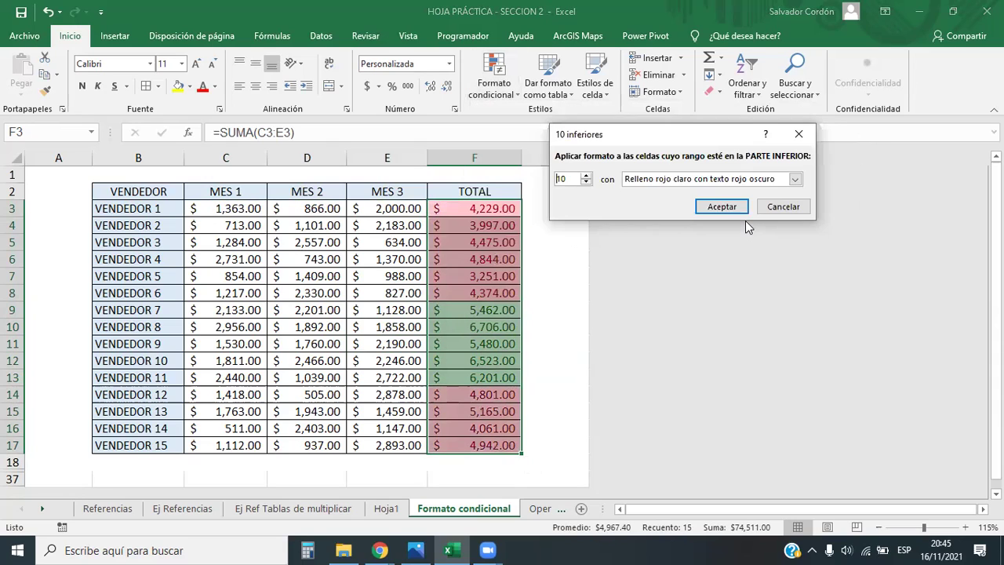
Limit the bottom-values rule to the 5 lowest totals with Relleno rojo claro con texto rojo oscuro, apply it, and check the highlighted cells
left_click(586, 183)
left_click(585, 183)
left_click(586, 183)
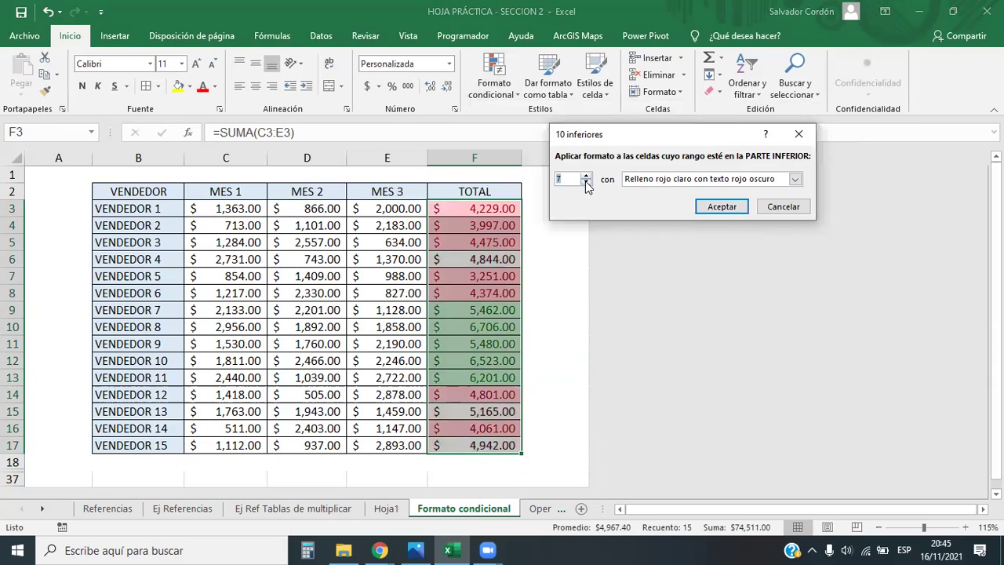
left_click(586, 183)
left_click(586, 183)
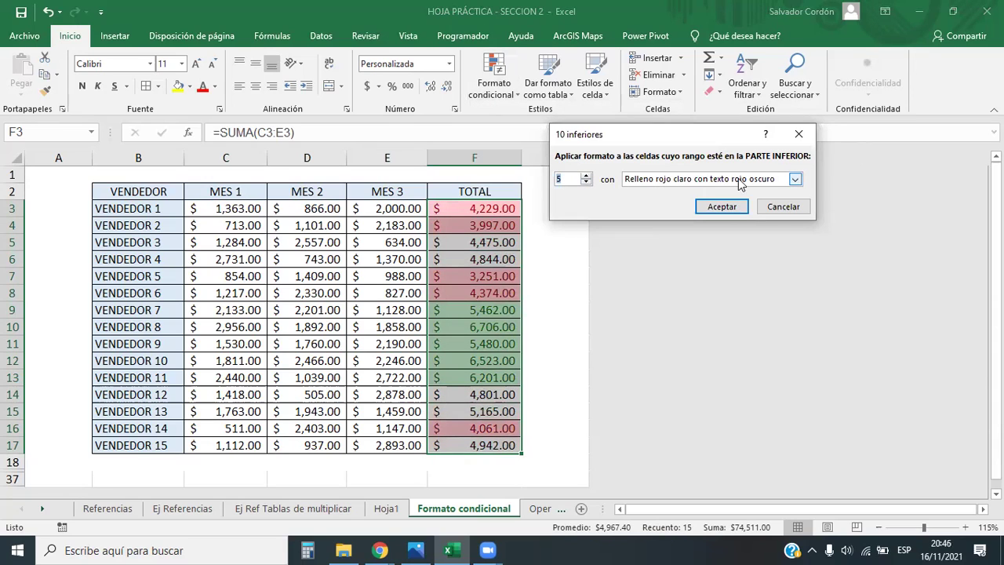
left_click(732, 209)
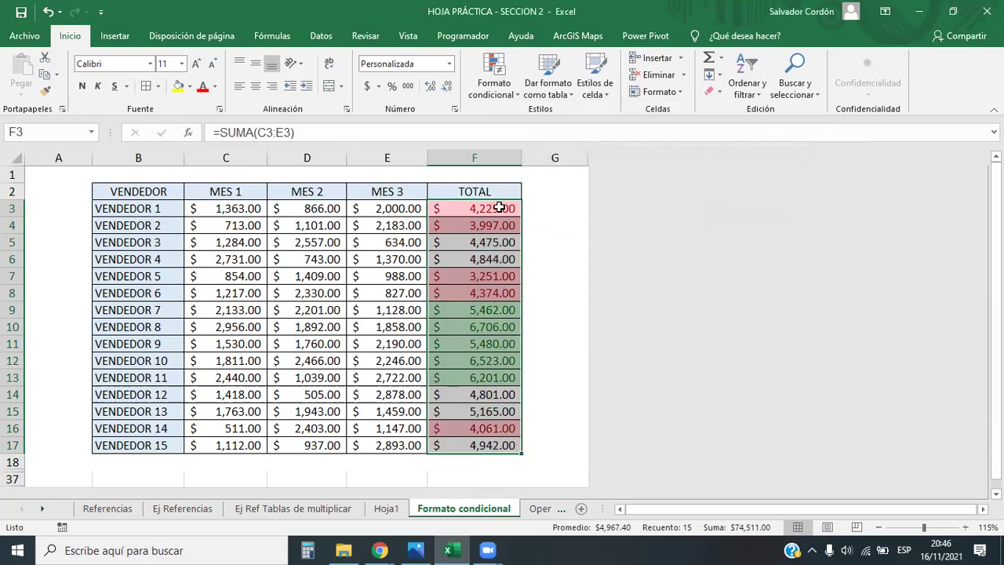
left_click_drag(499, 209, 502, 225)
left_click(502, 242)
left_click(494, 292)
left_click(494, 428)
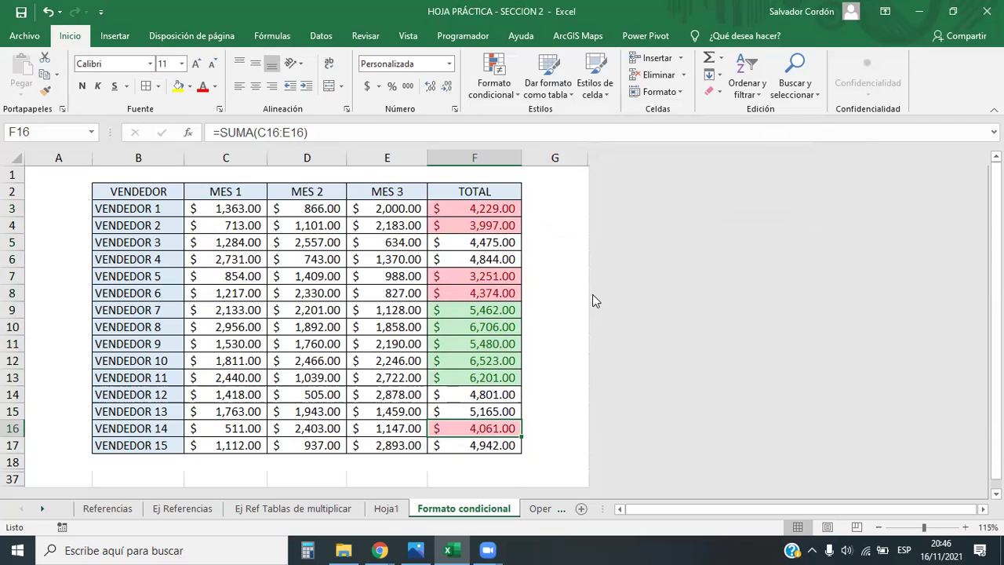
Replace VENDEDOR 3's total in F5 with 10000 and check VENDEDOR 7's total in F9
left_click(500, 245)
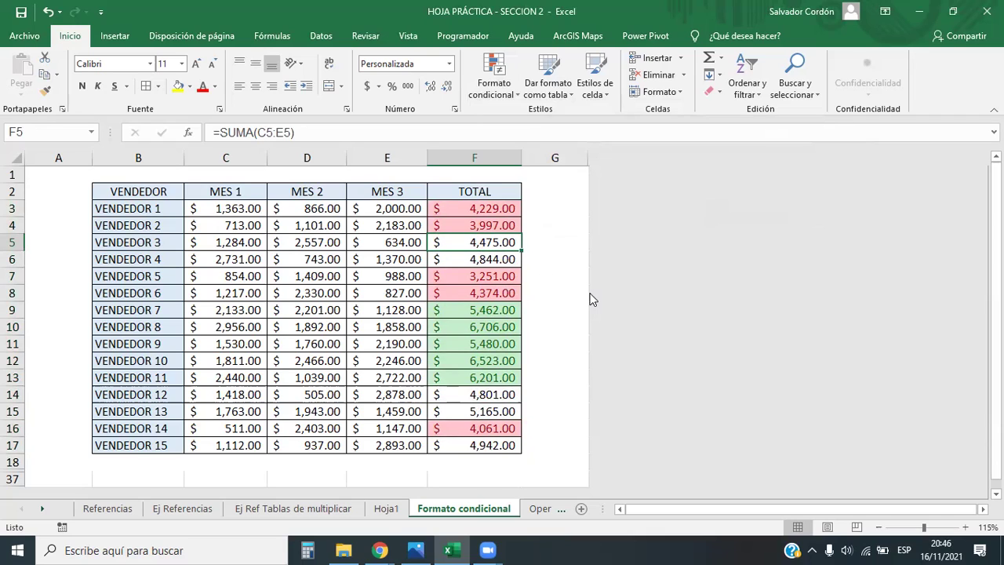
type("10000")
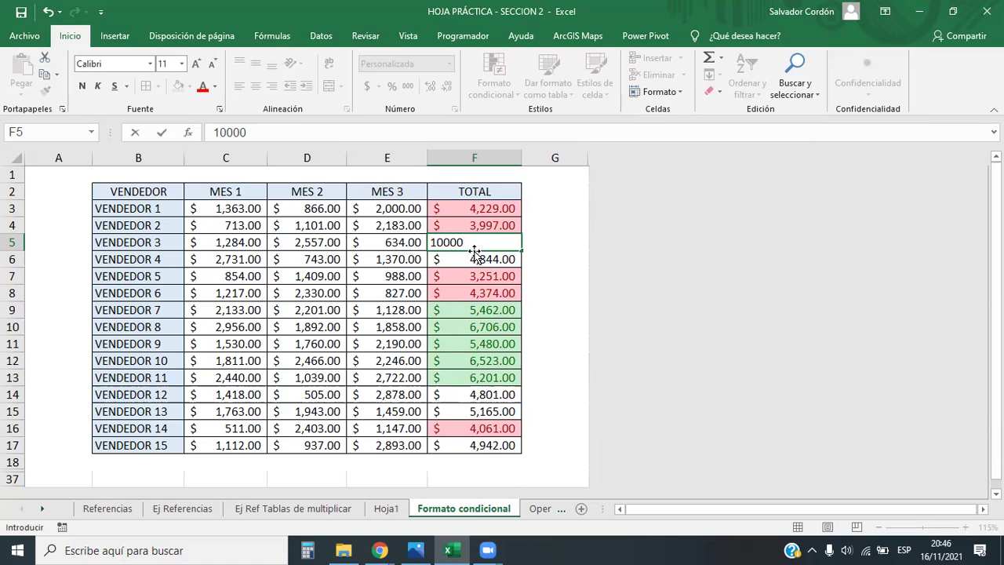
key("Return")
left_click(491, 309)
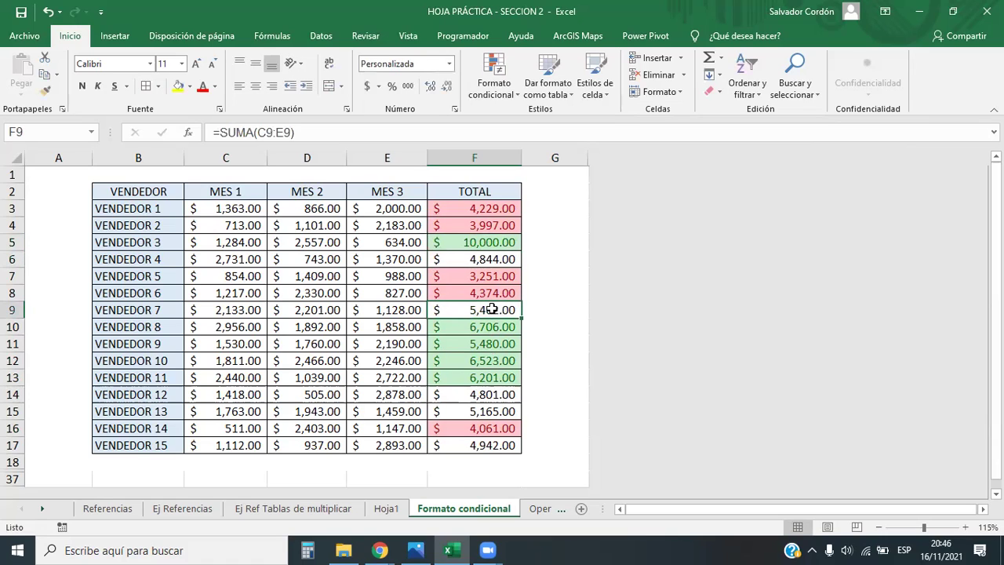
Compare the totals in F5 and F9, and select F10:F13 together with F5 to check the top-values highlighting
left_click(478, 244)
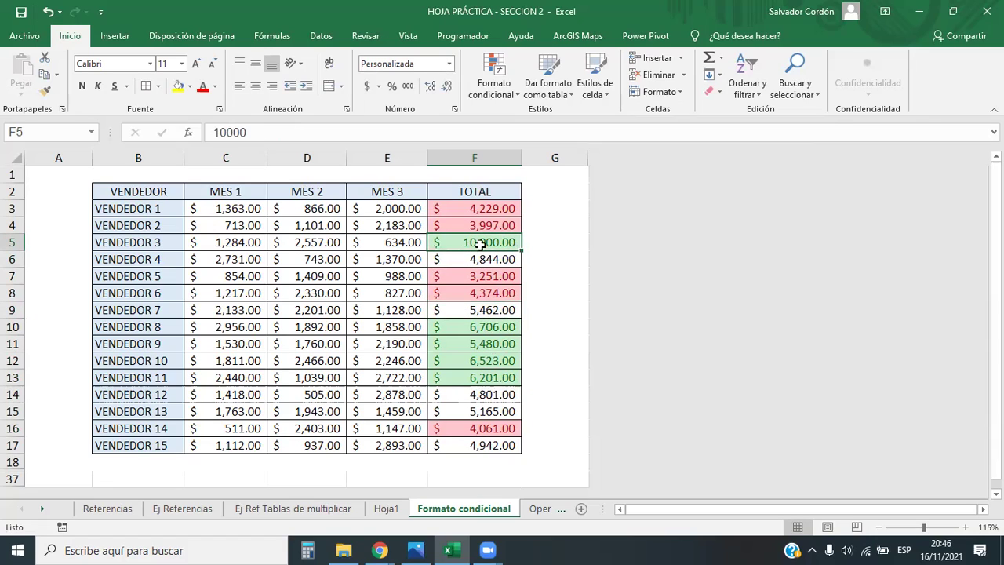
left_click(492, 314)
left_click(493, 244)
left_click_drag(478, 206, 488, 421)
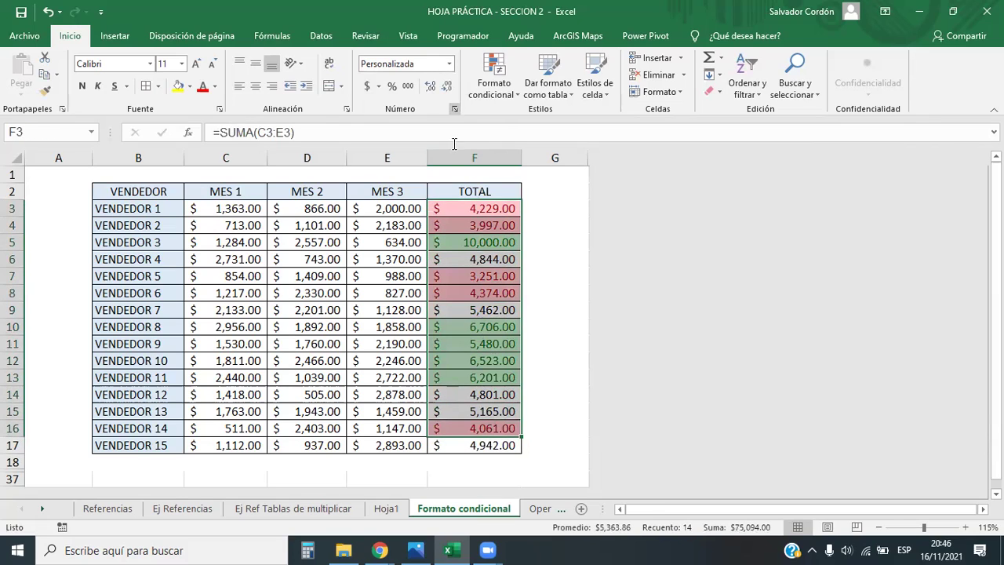
left_click_drag(502, 328, 502, 378)
left_click(482, 242, "ctrl")
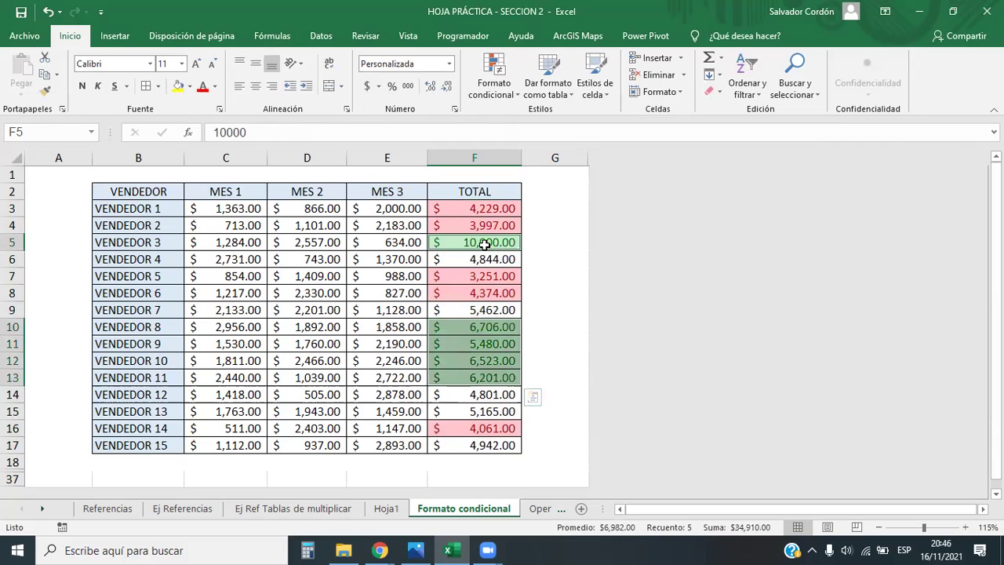
left_click(482, 242)
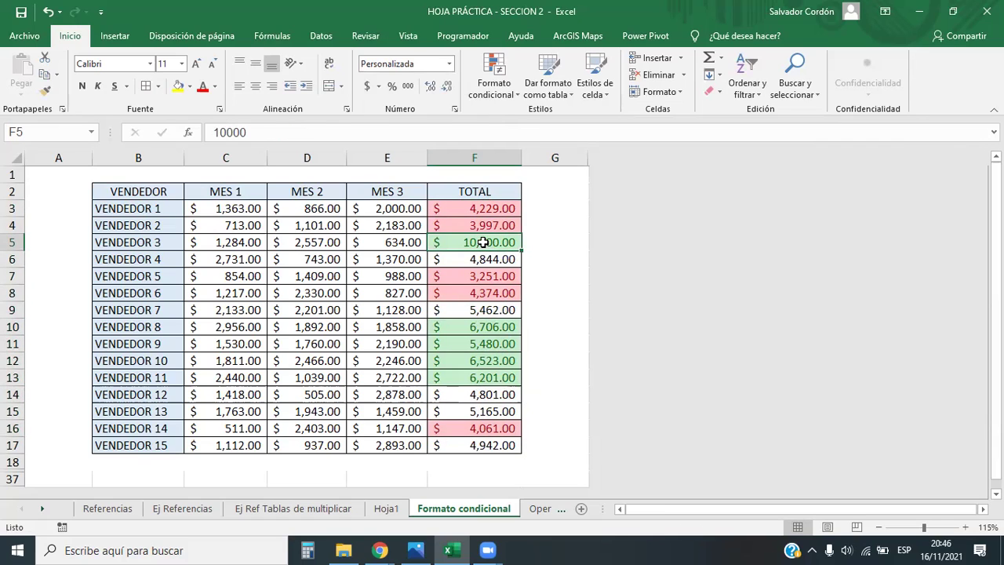
Edit the 5 superior rule on the totals so it highlights only the top 3 values, and apply the change
left_click_drag(484, 208, 478, 429)
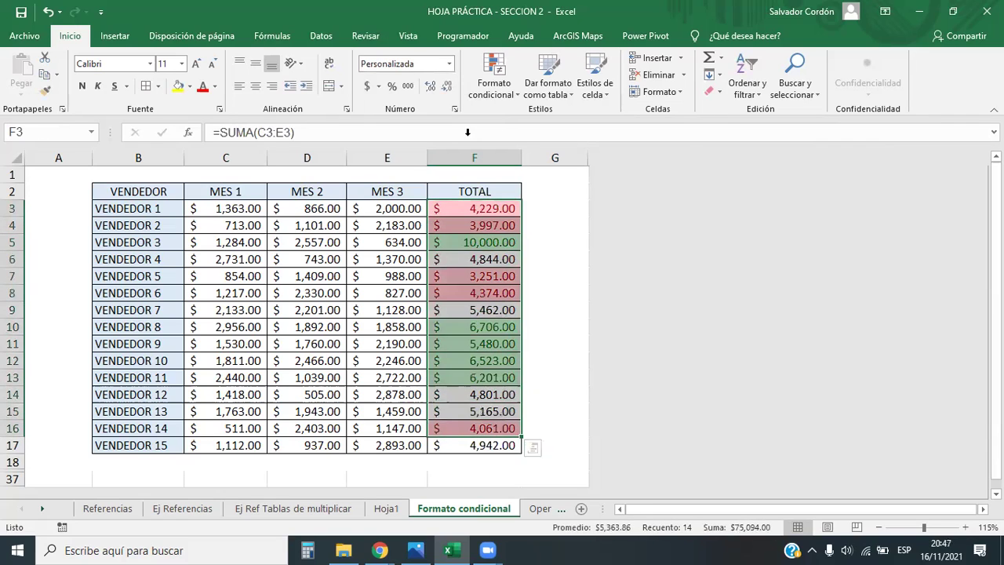
left_click(512, 84)
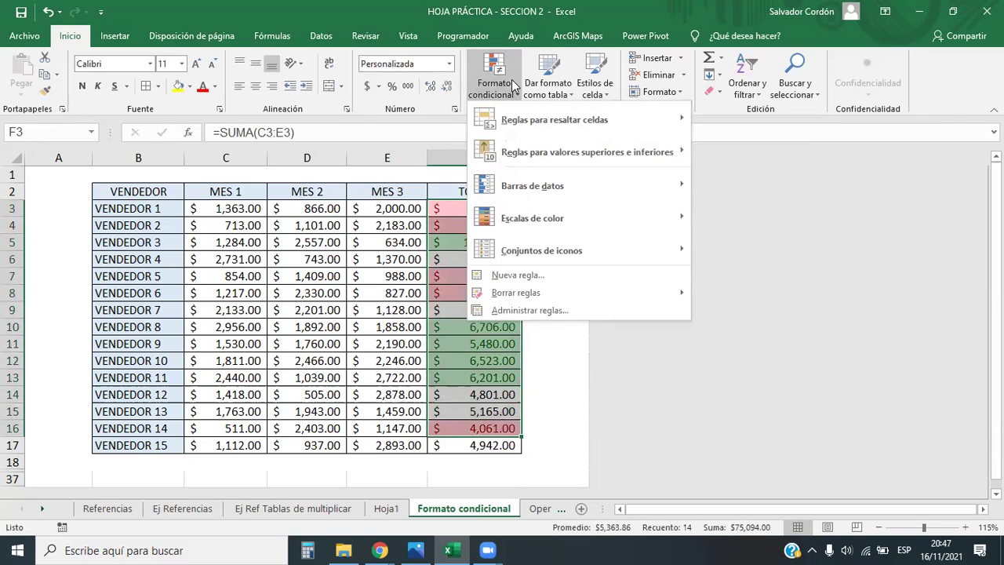
left_click(545, 311)
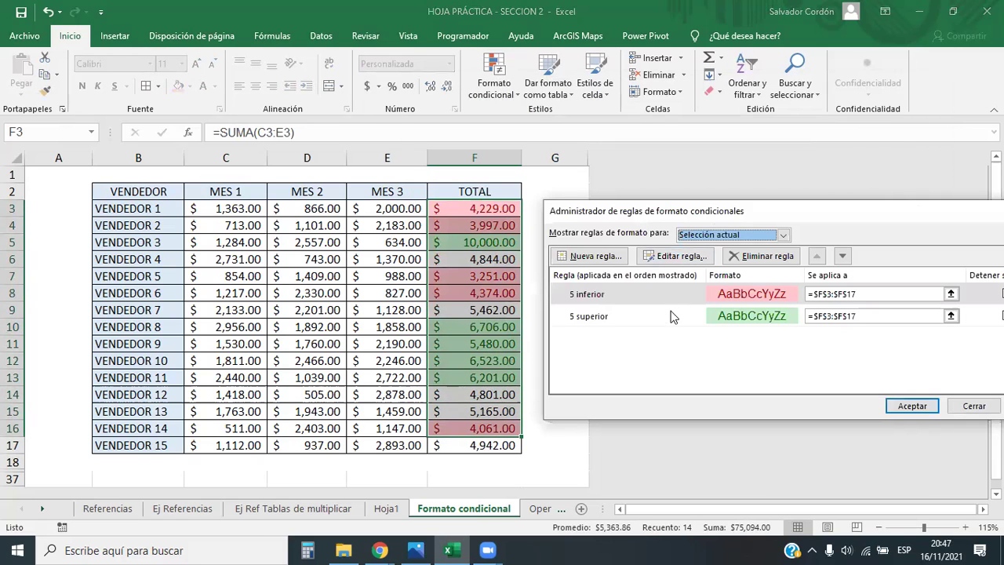
left_click(594, 319)
double_click(584, 318)
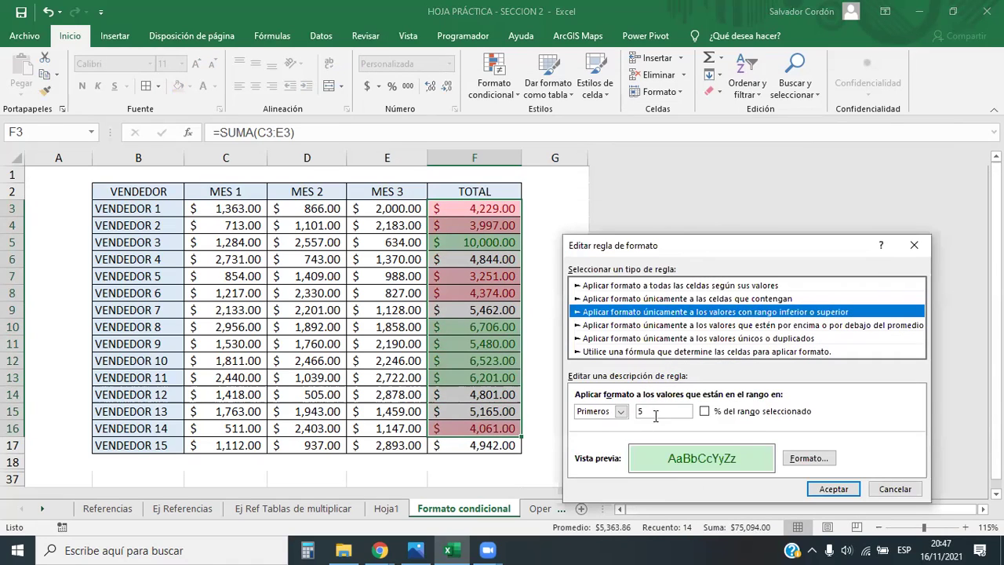
double_click(642, 411)
type("3")
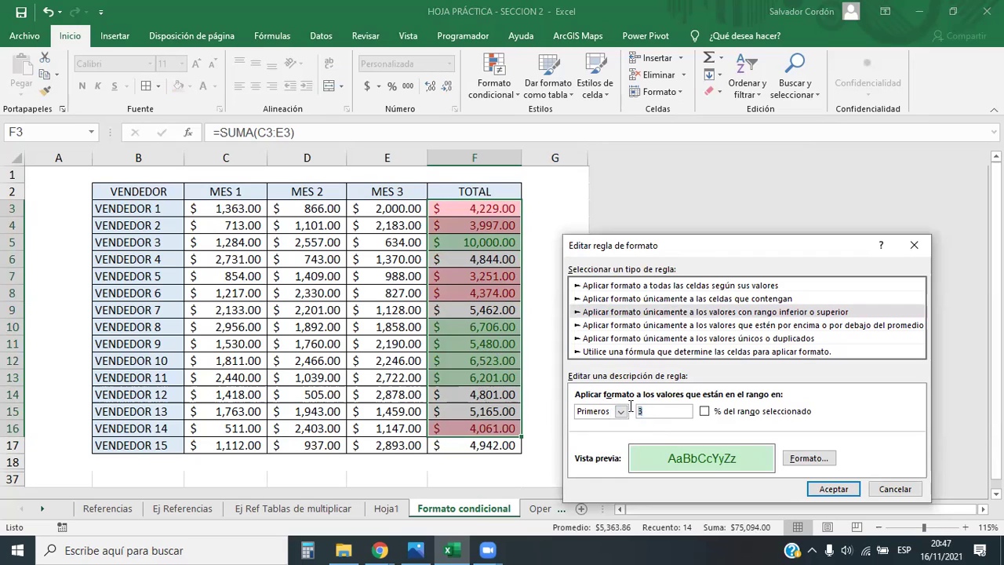
left_click(833, 490)
left_click(909, 407)
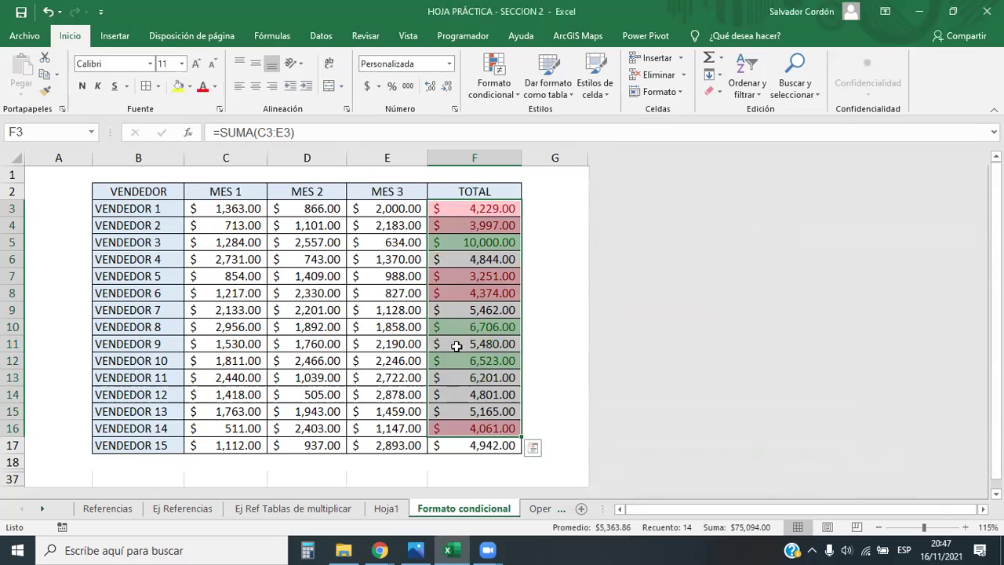
Review the highlighted cells in the TOTAL column and switch to the Cortina.jpg image in Fotos
left_click(547, 316)
left_click_drag(502, 209, 487, 429)
left_click(497, 275)
left_click(497, 93)
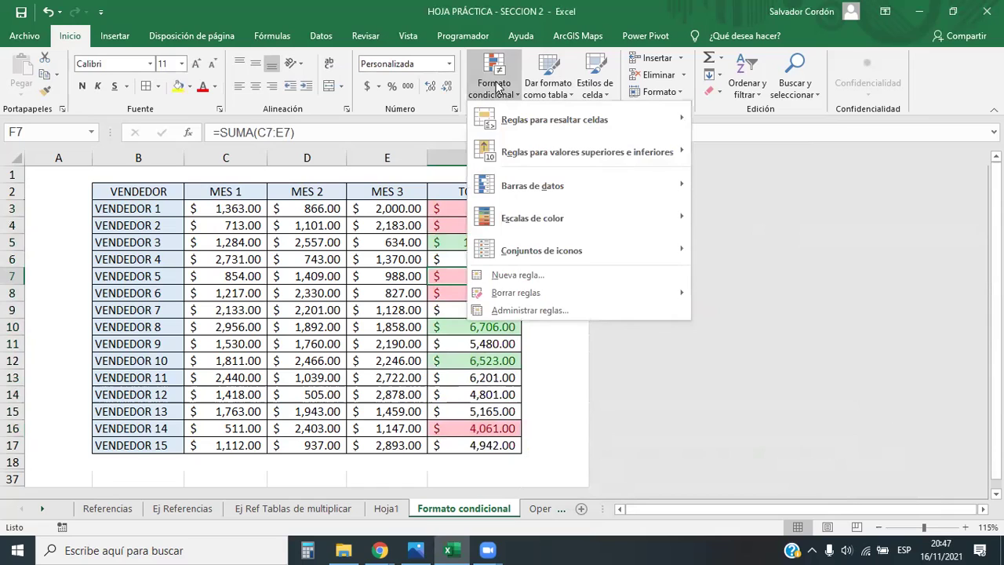
left_click(497, 86)
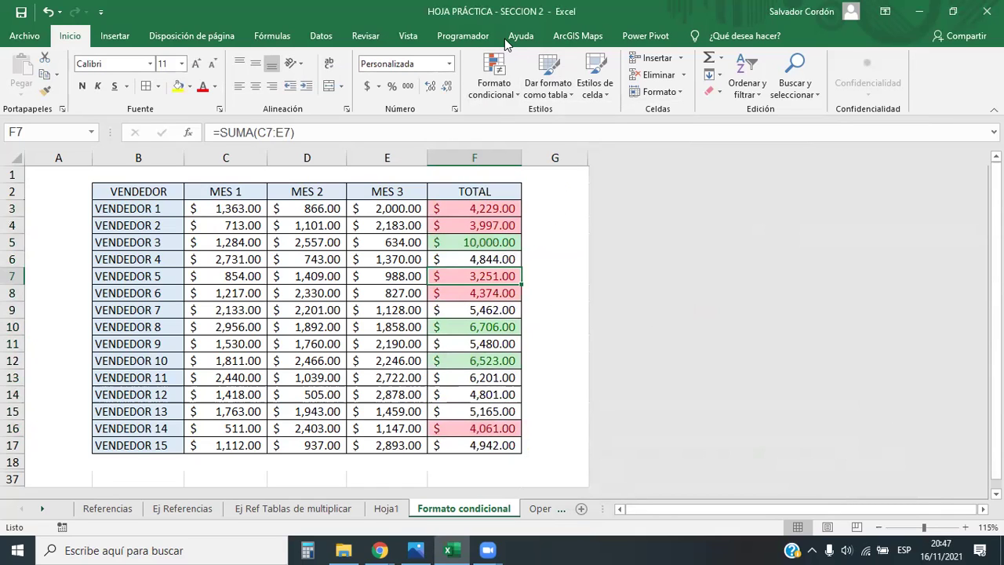
key("alt+Tab")
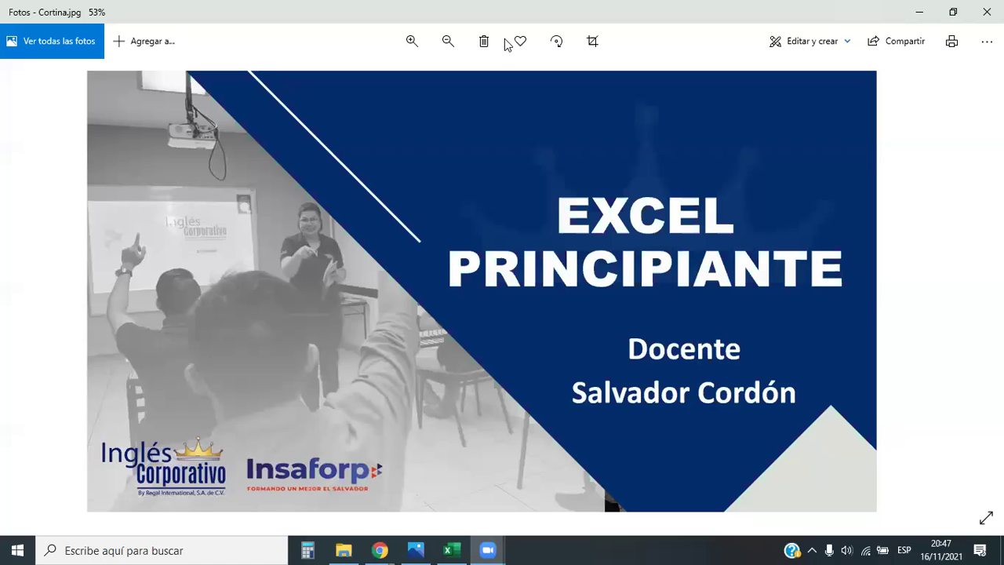